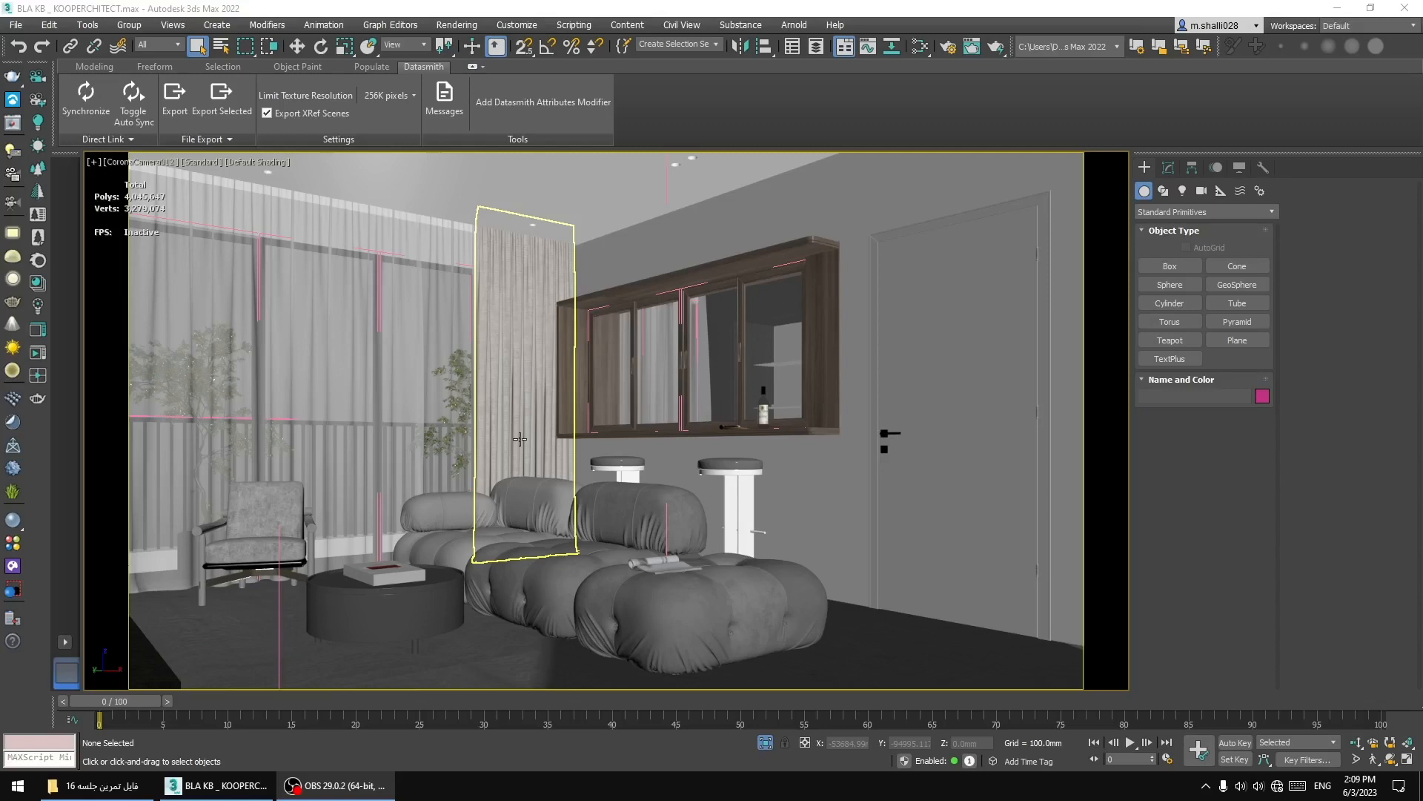
Select the middle sofa module and switch the viewport from the camera to the Perspective view.
click(617, 506)
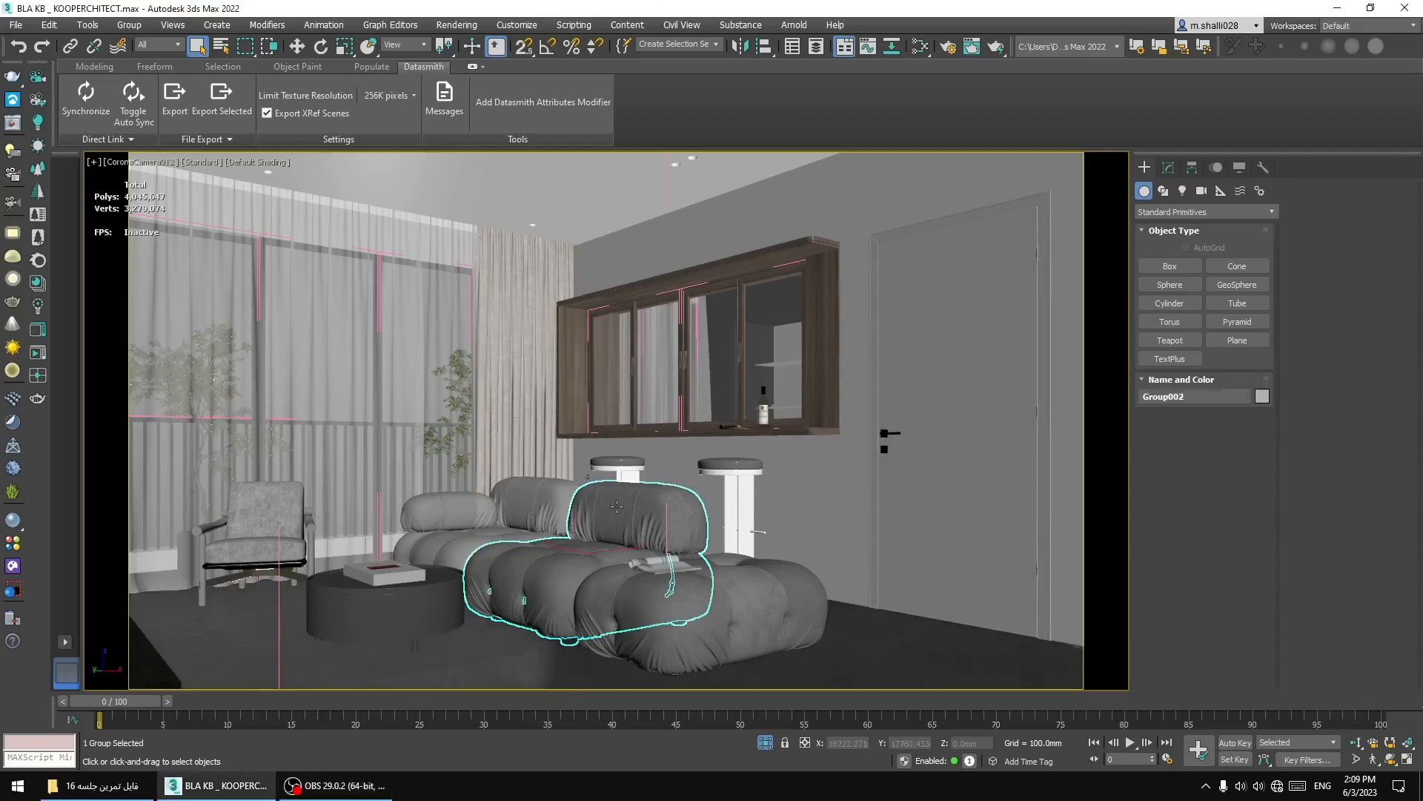
key(p)
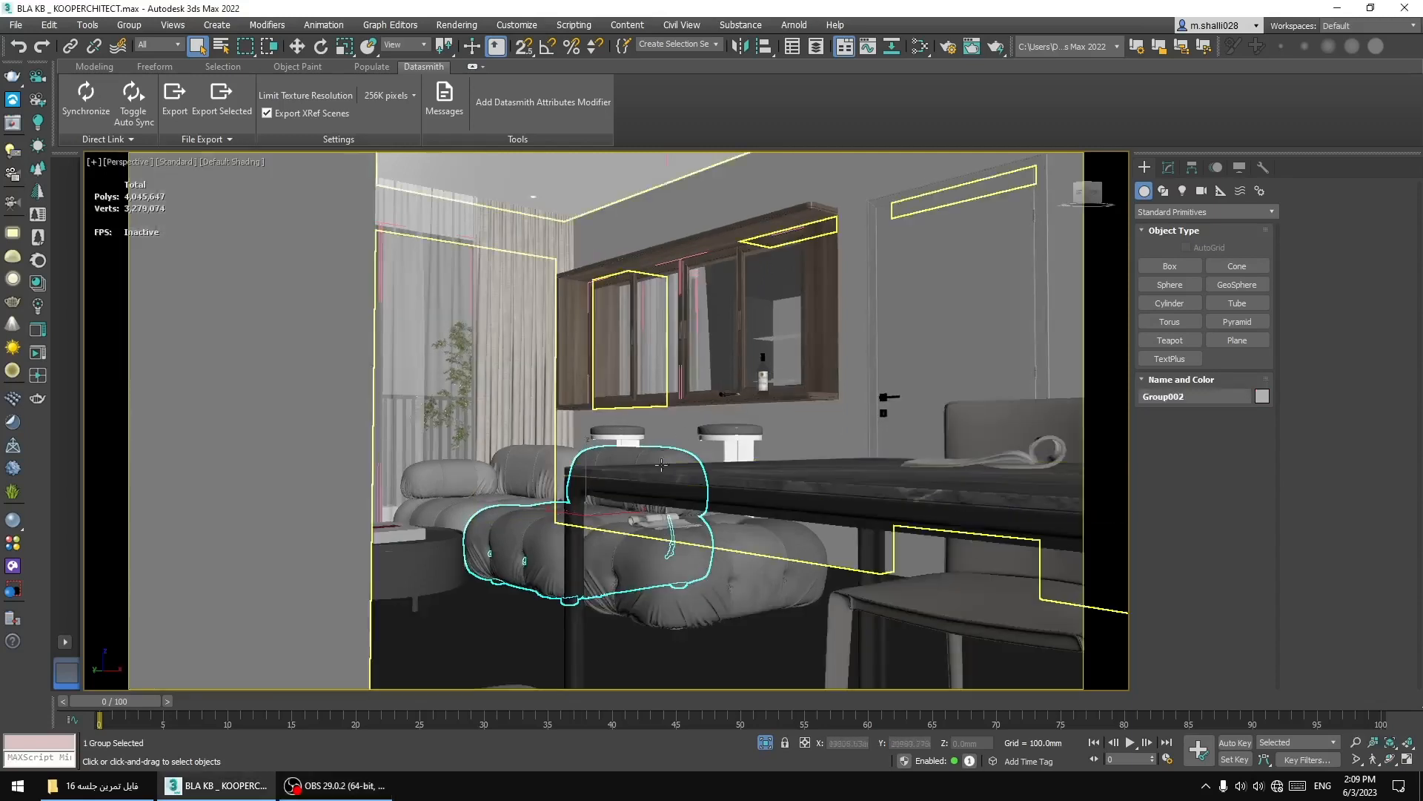
Switch to File Explorer and check the file properties, including the size, of BLA KB _ KOOPERCHITECT.max.
click(102, 785)
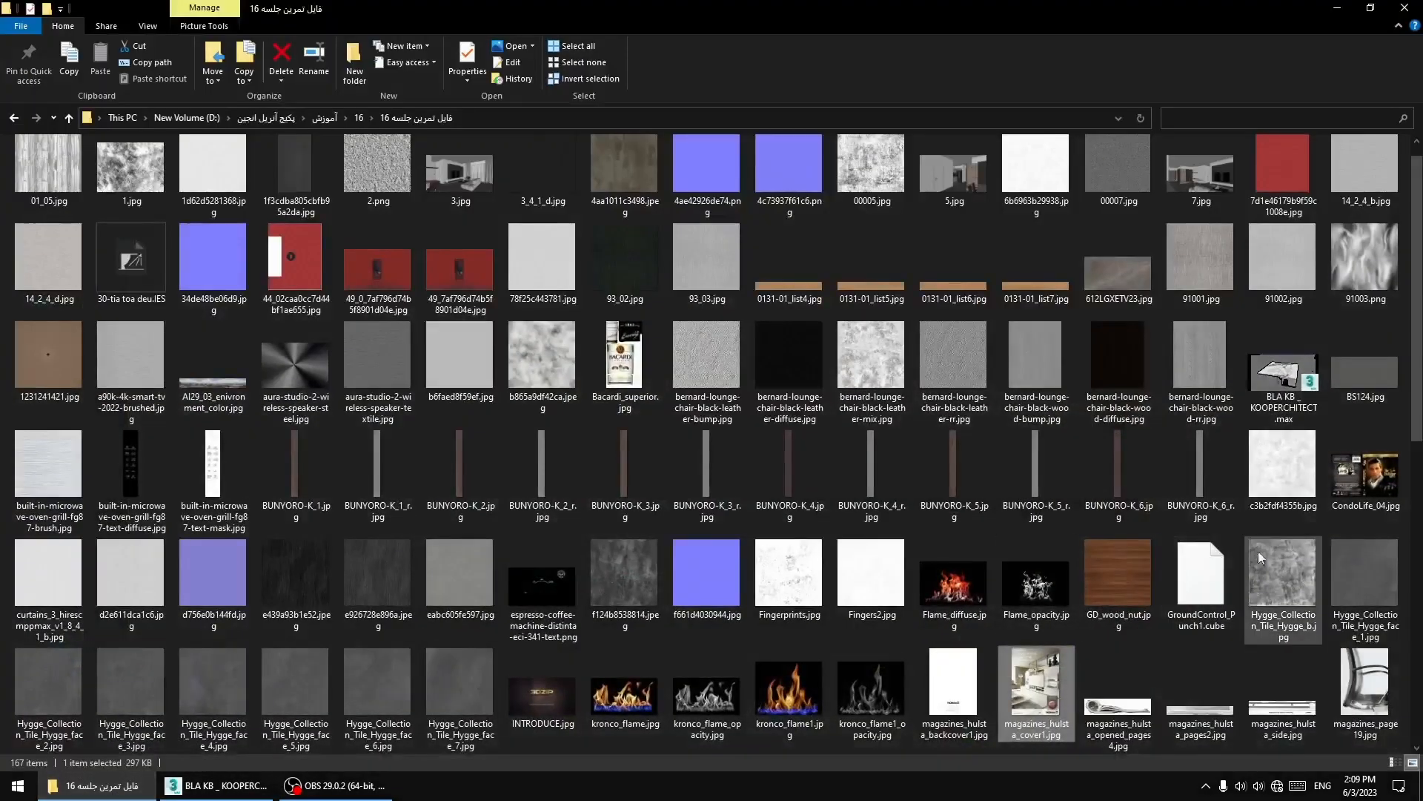
right_click(1272, 393)
click(1275, 719)
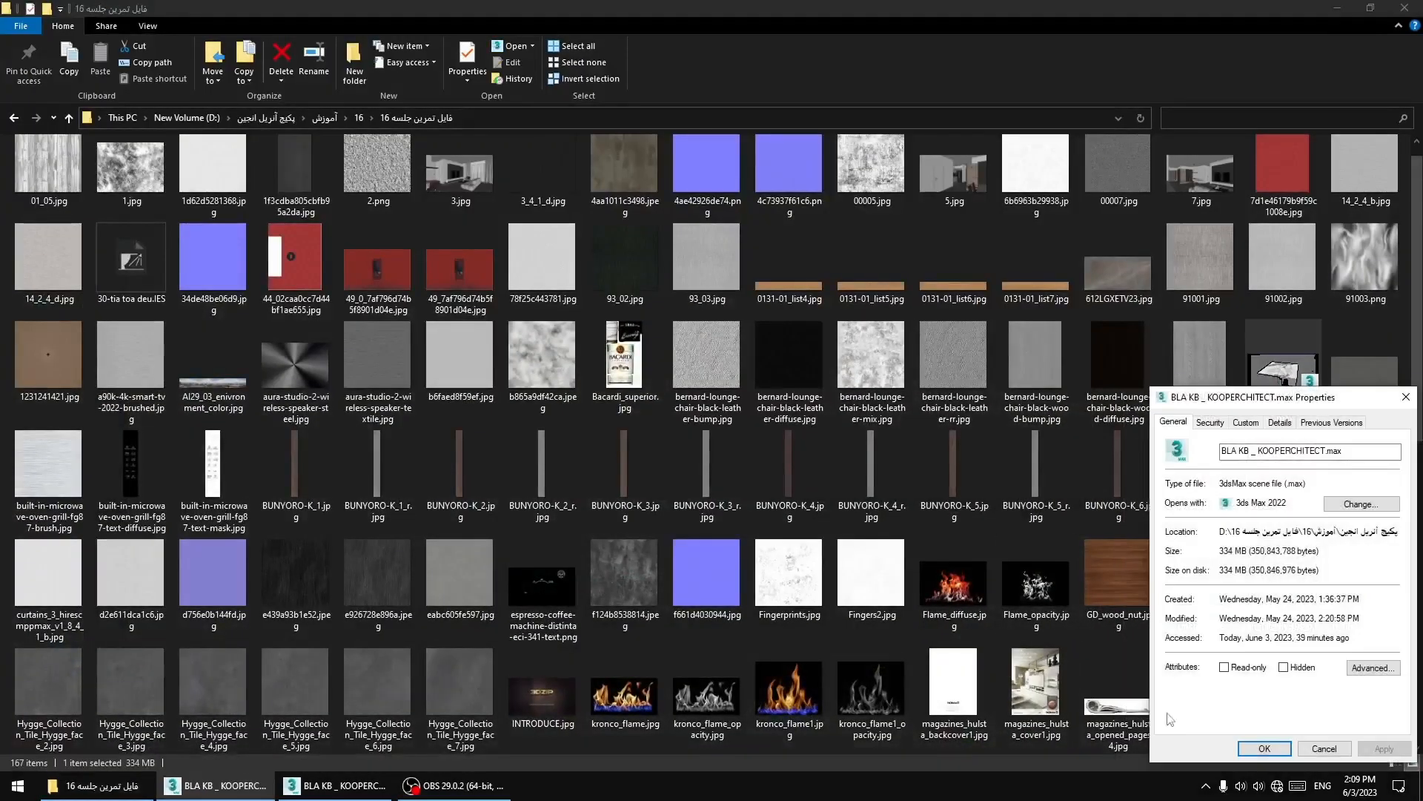
click(1405, 396)
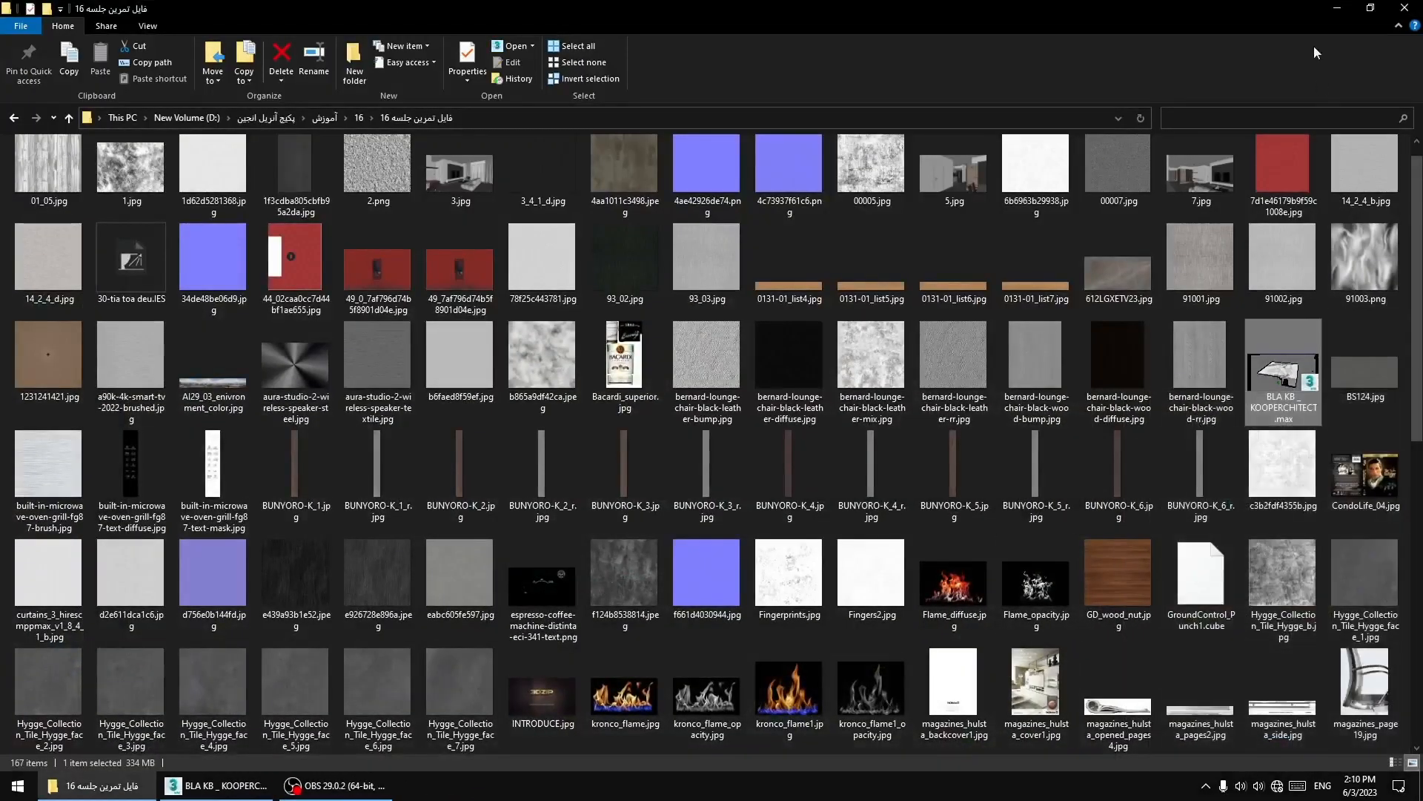
click(1338, 7)
Examine the sofa, coffee table, dining set and floor of the living area in the Perspective view.
click(866, 432)
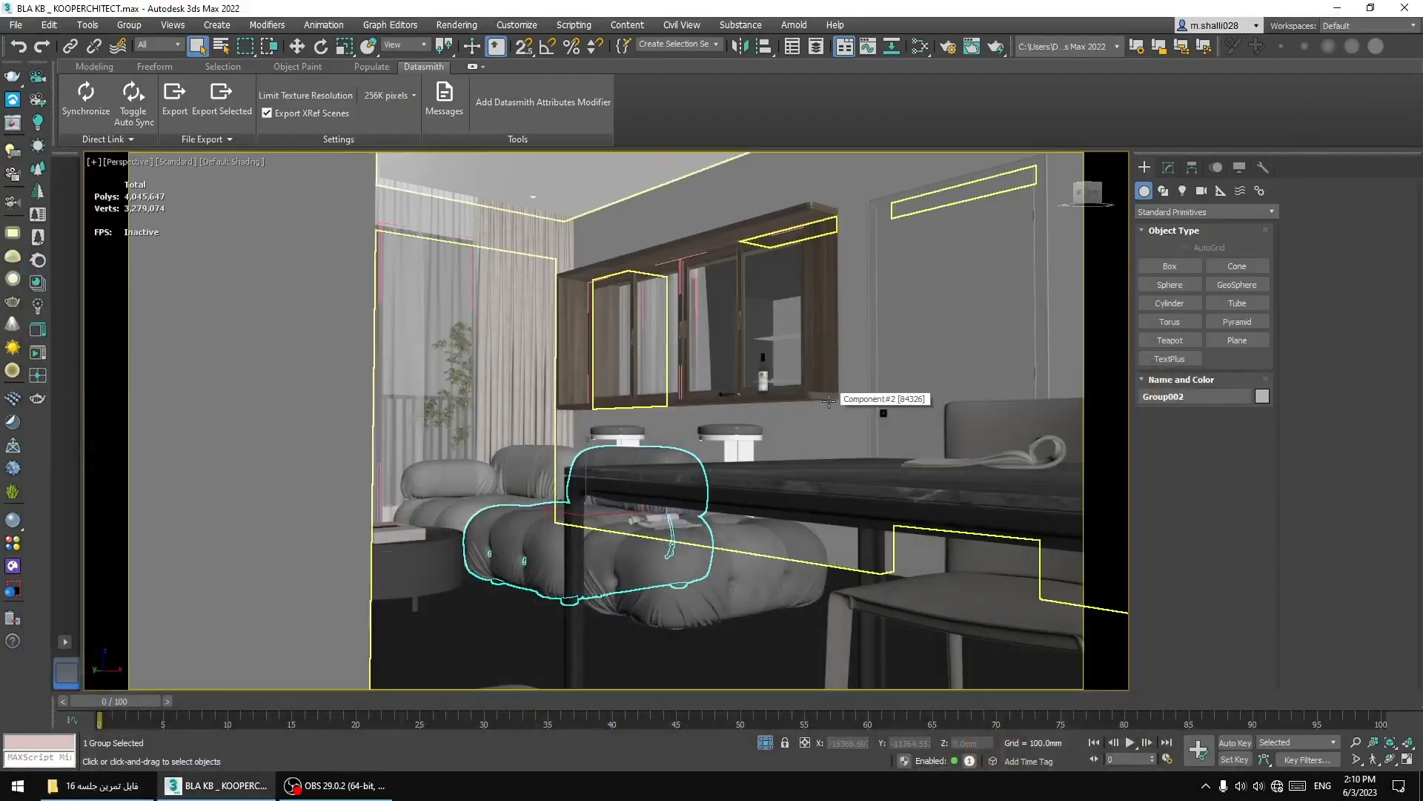
alt+middle_drag(822, 407, 775, 419)
middle_drag(656, 483, 742, 373)
middle_drag(740, 433, 803, 291)
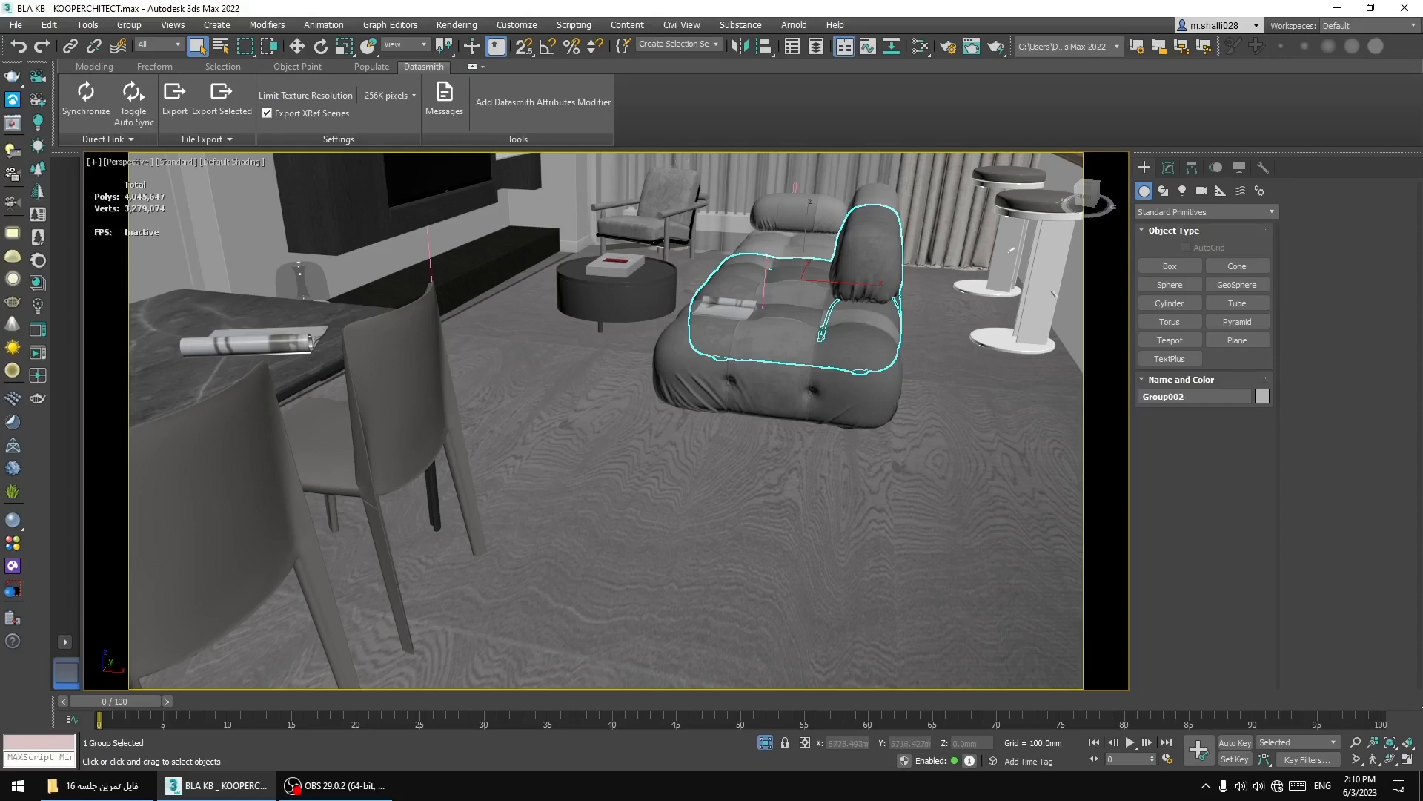
key(alt+Tab)
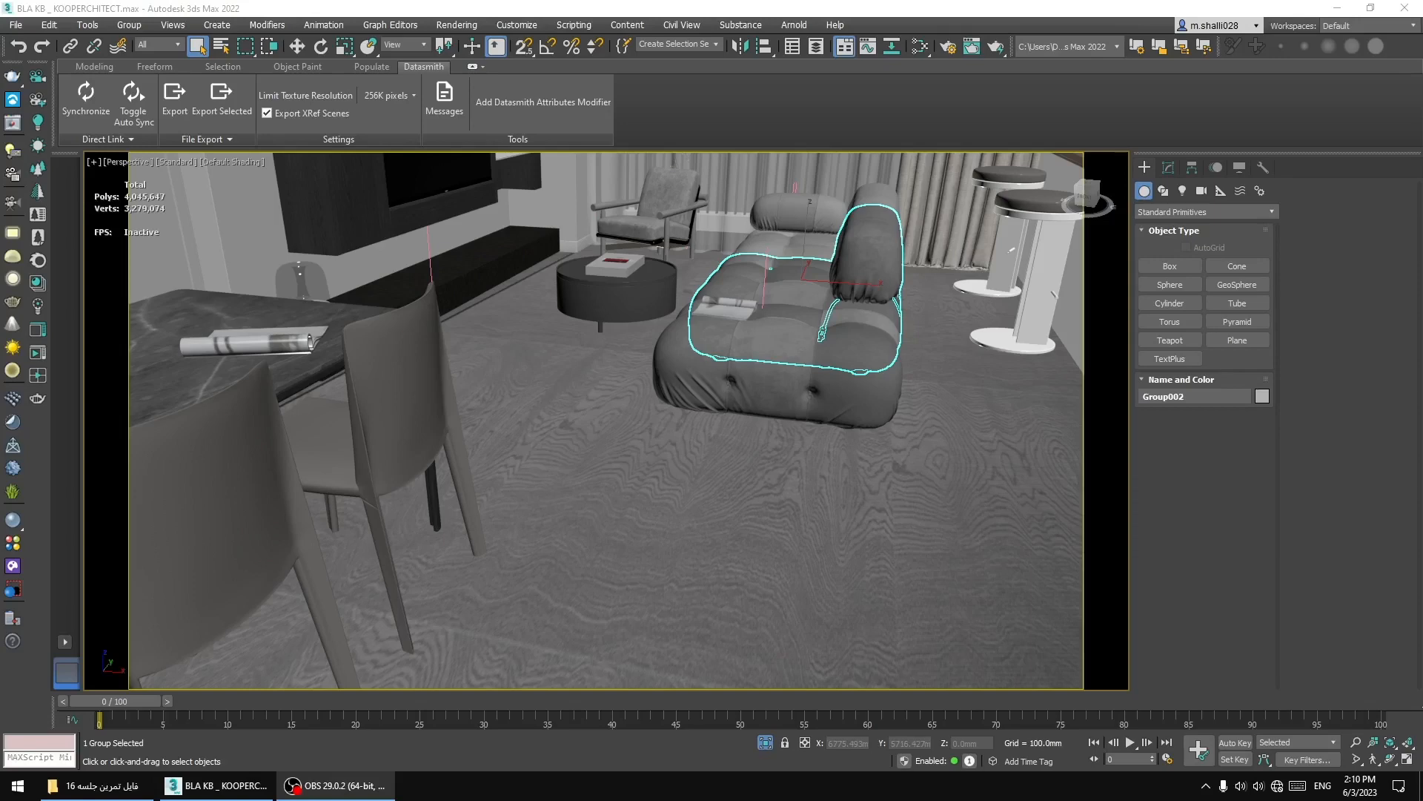
middle_drag(657, 376, 590, 512)
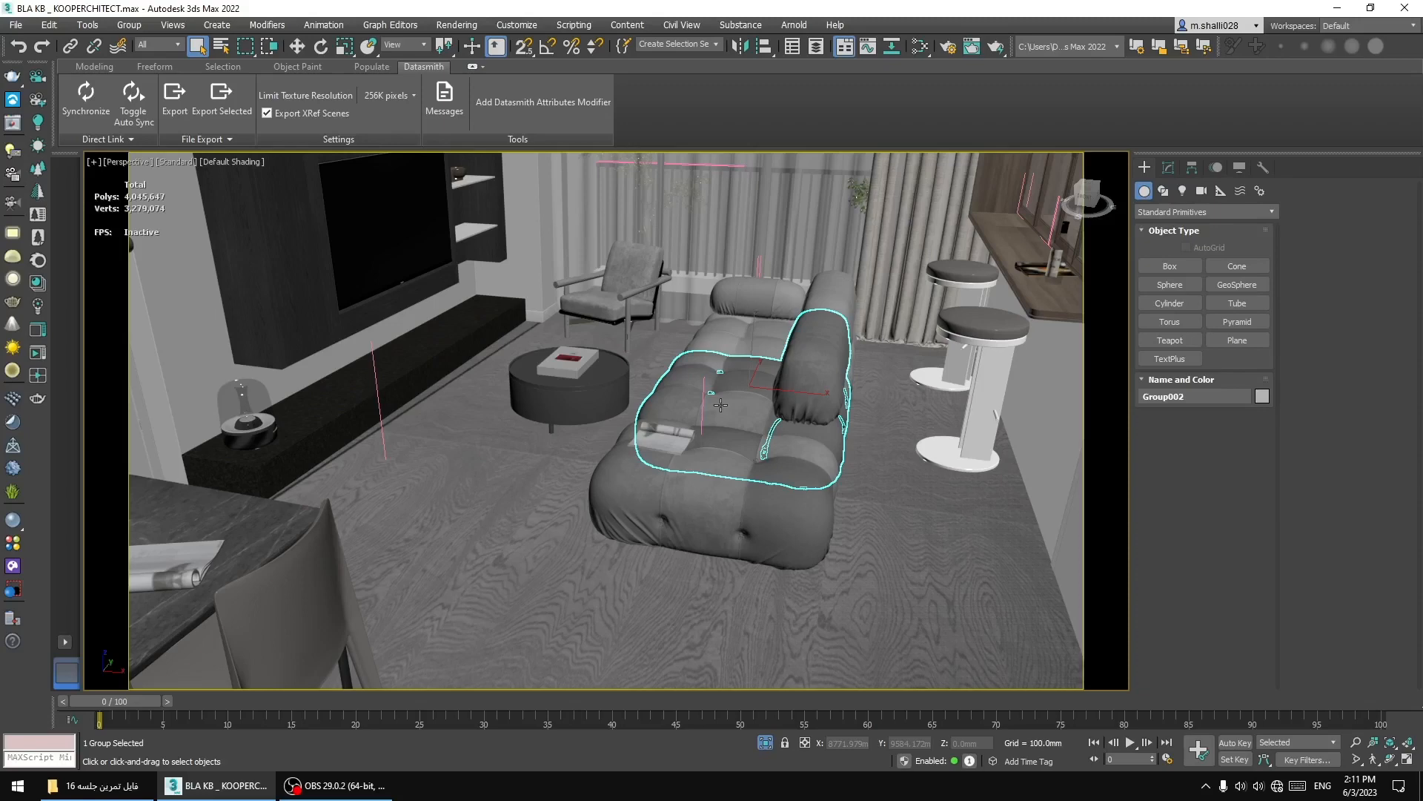
Hide the large ceiling slab covering the apartment so the rooms can be seen from above.
scroll(721, 405, down, 10)
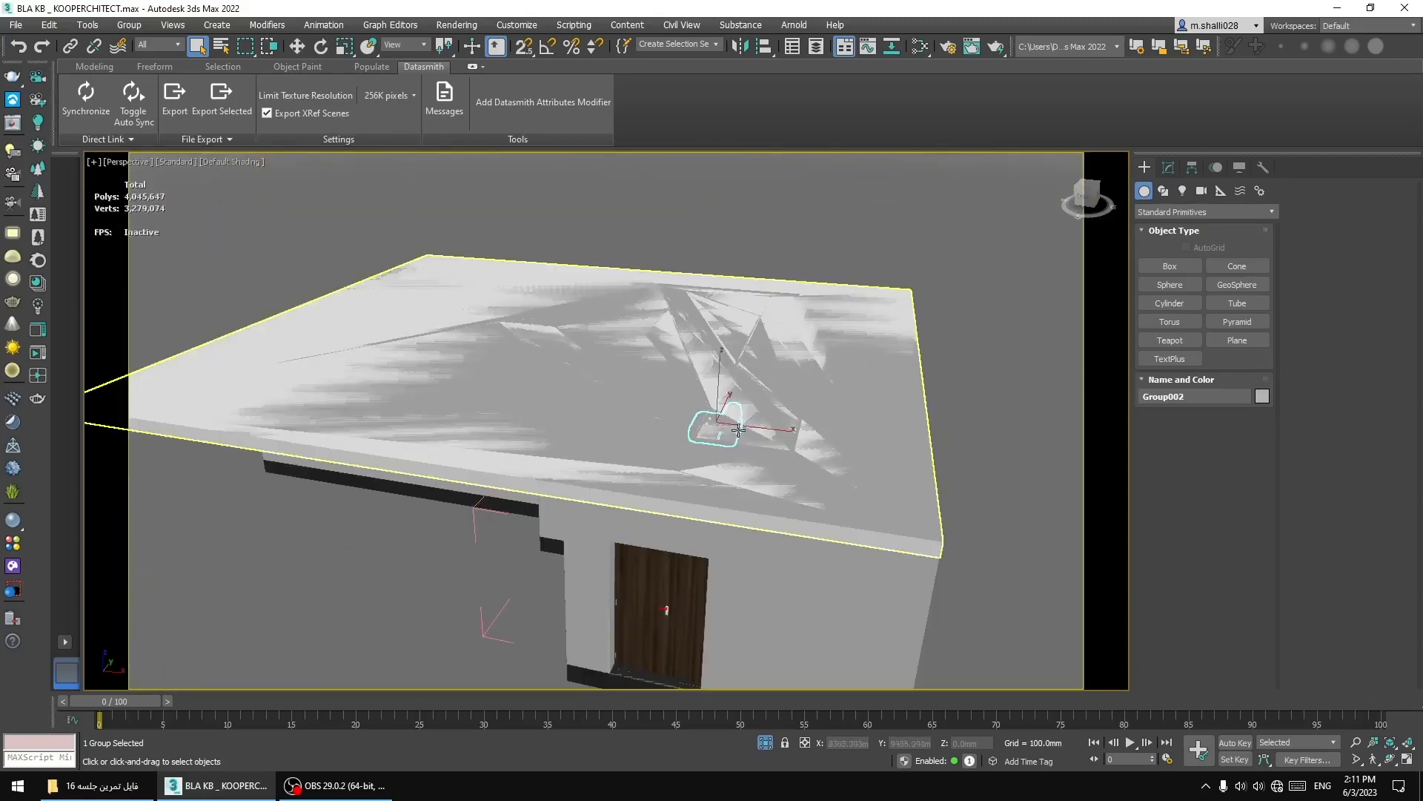
click(794, 420)
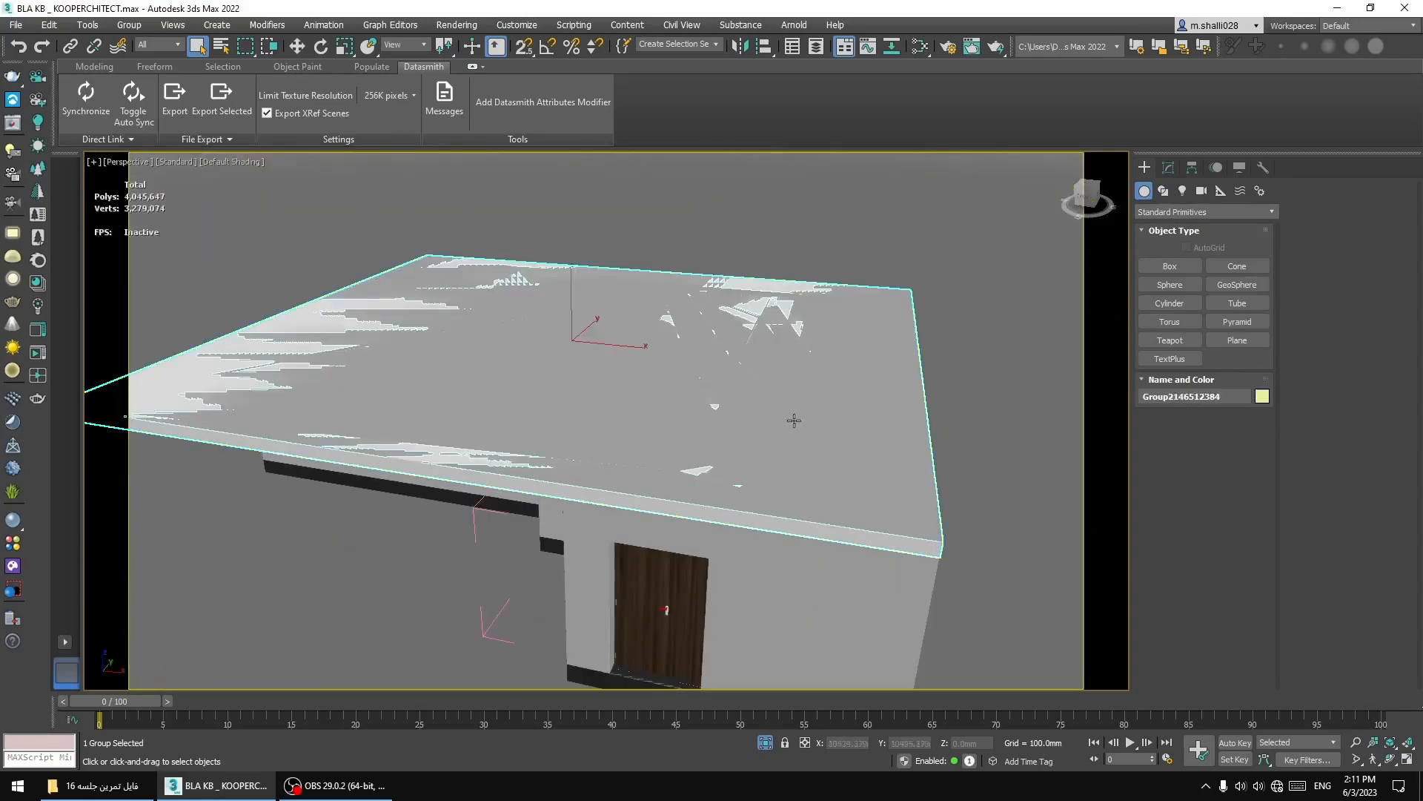
alt+middle_drag(794, 420, 724, 334)
key(ctrl+d)
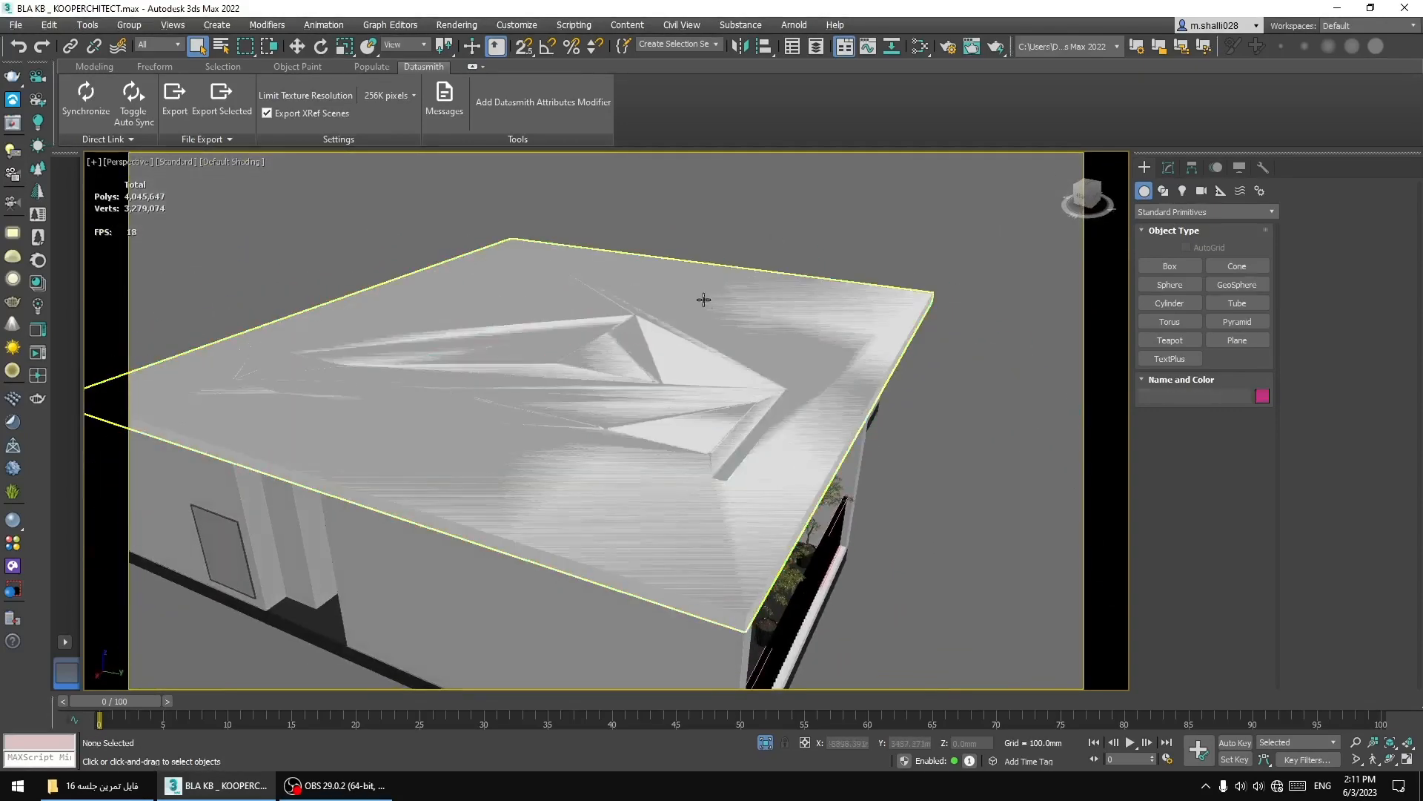
right_click(703, 299)
key(Escape)
right_click(648, 286)
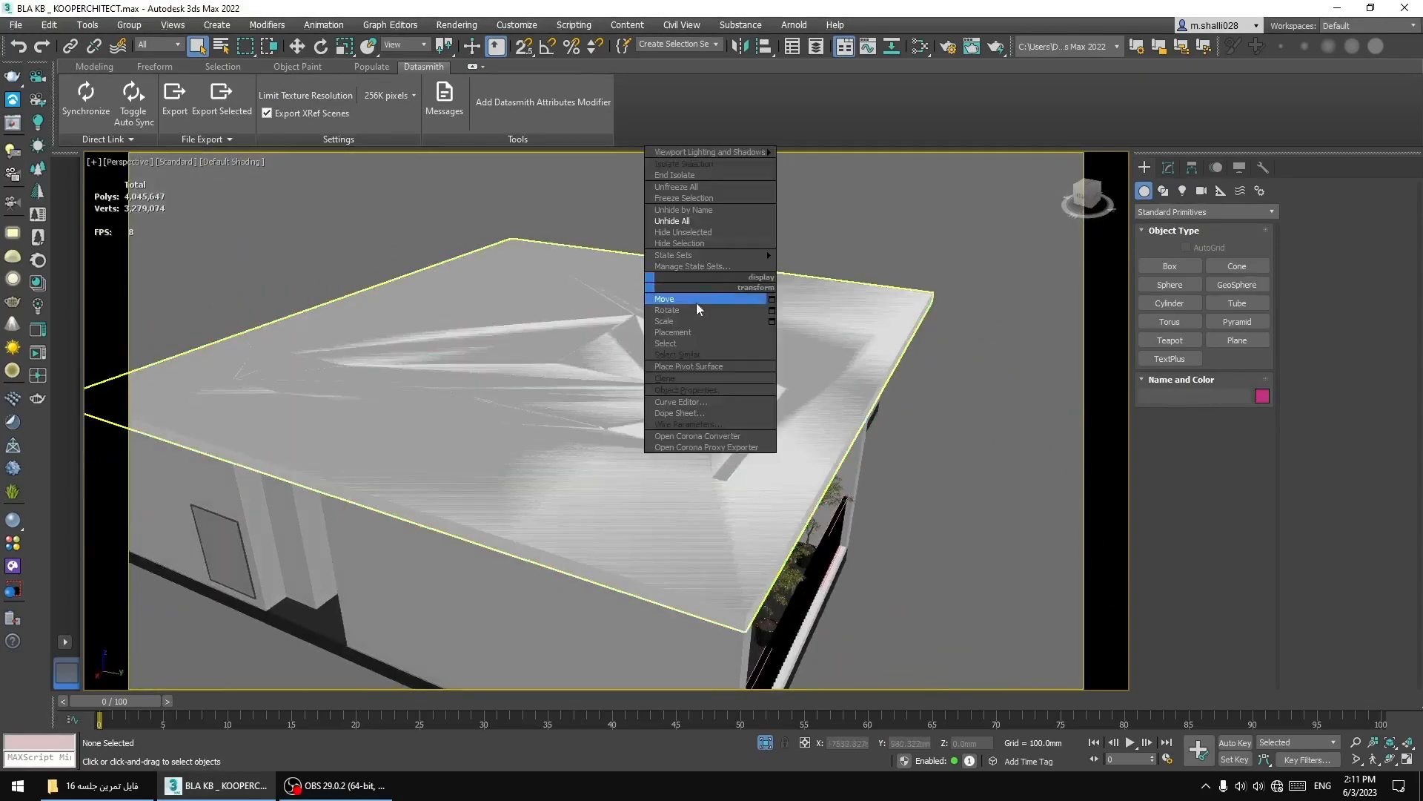
click(693, 243)
click(746, 318)
right_click(747, 317)
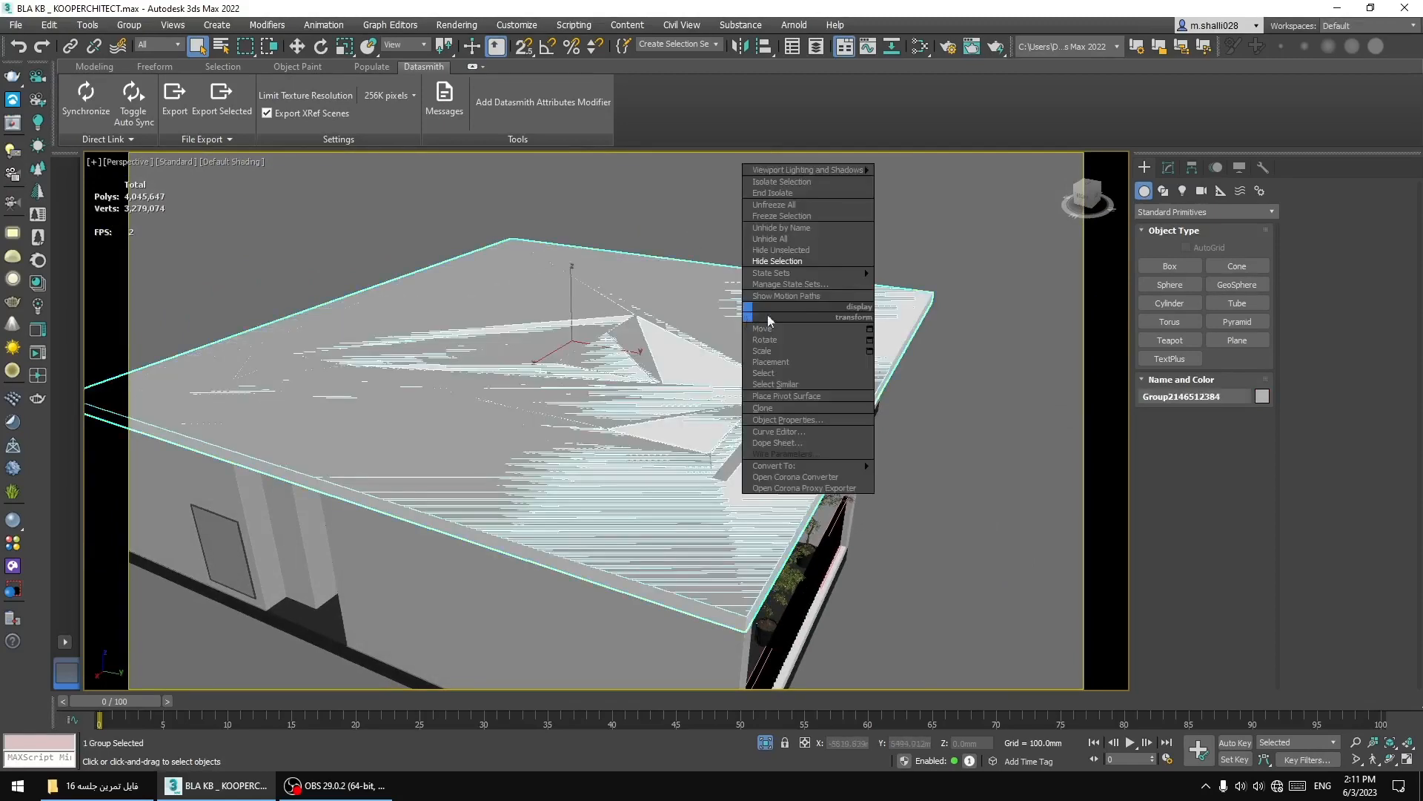
click(784, 262)
Examine the bedrooms, living room, dining area and balcony of the open apartment from above.
alt+middle_drag(834, 355, 772, 378)
click(613, 423)
scroll(599, 422, up, 3)
scroll(599, 421, up, 10)
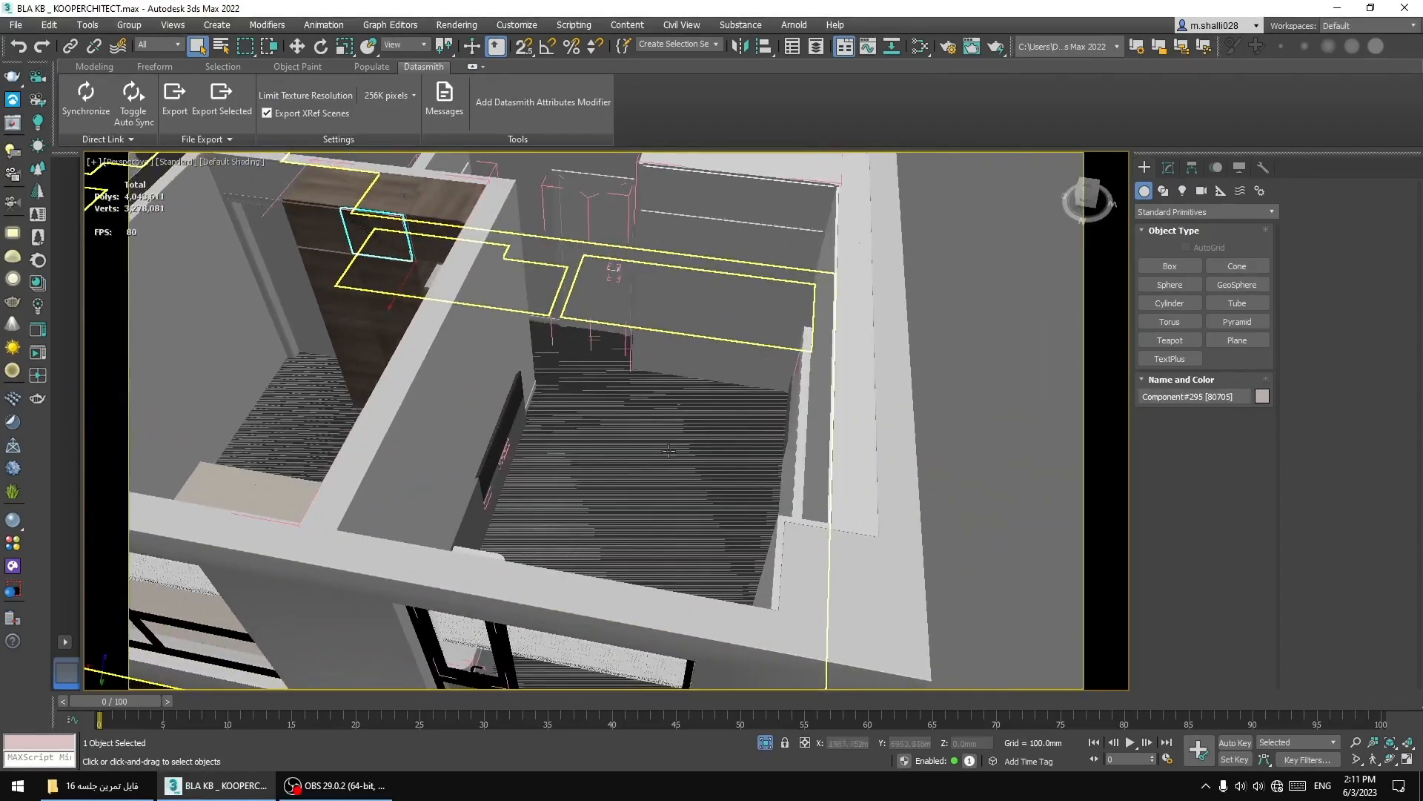
middle_drag(582, 374, 712, 324)
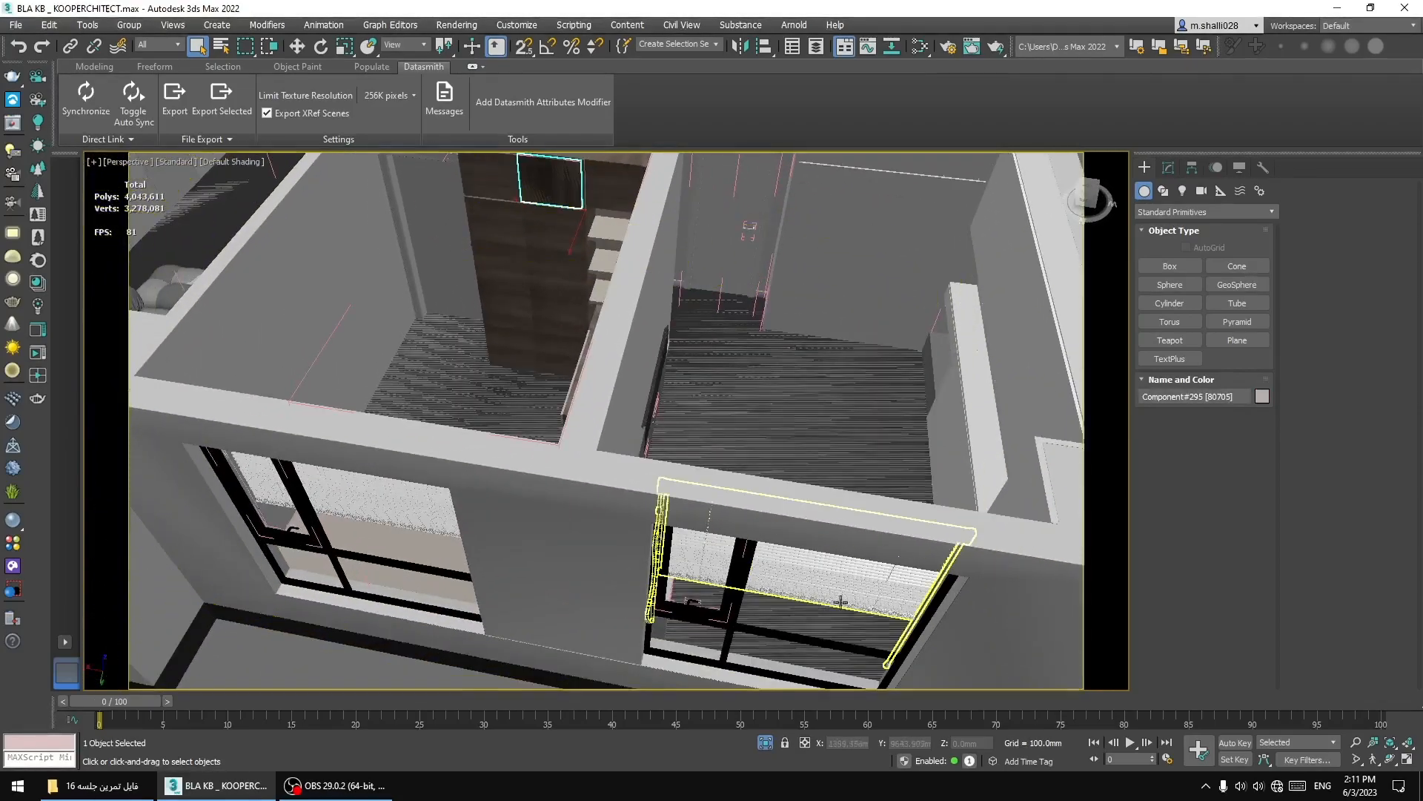
middle_drag(490, 341, 819, 483)
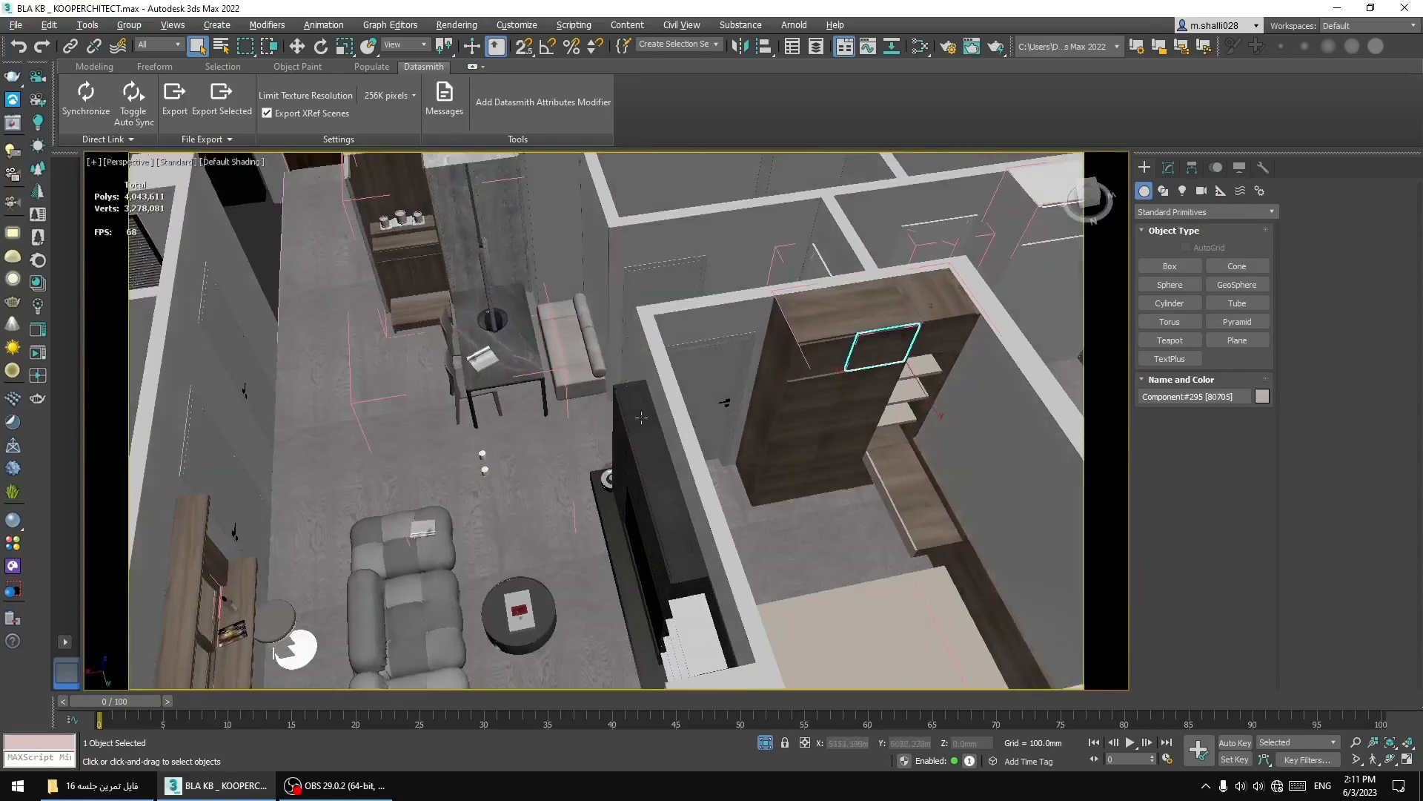
middle_drag(652, 381, 810, 518)
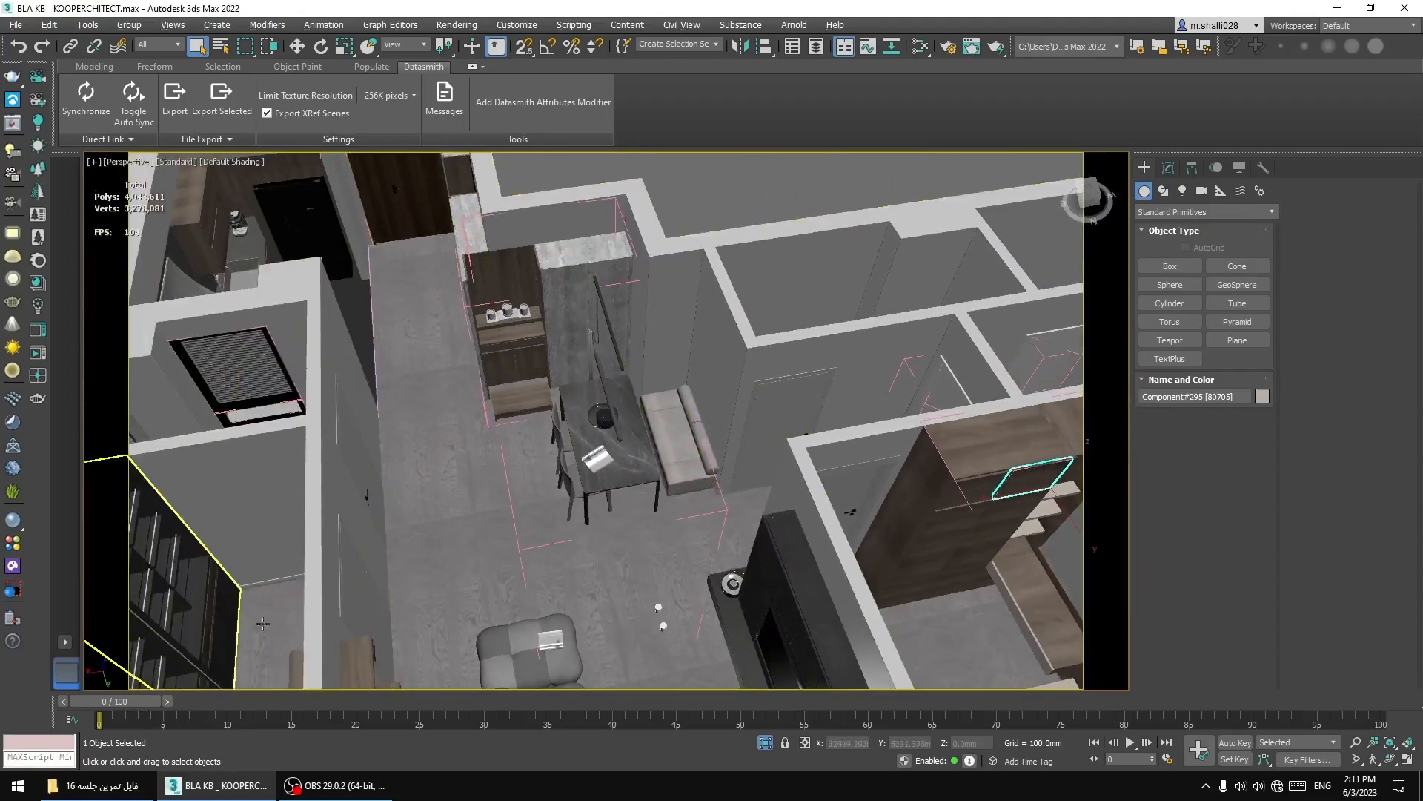
middle_drag(639, 584, 657, 349)
scroll(682, 452, down, 3)
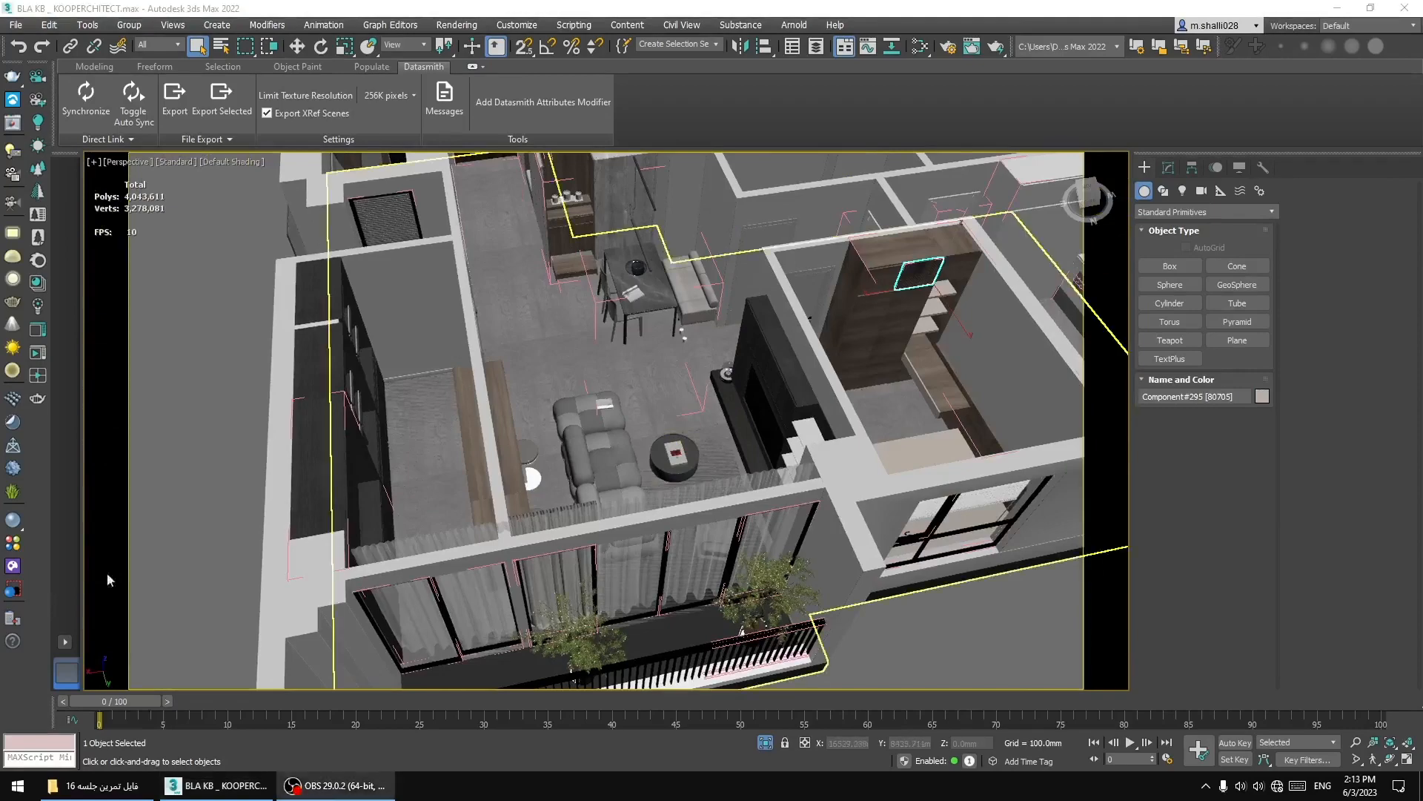
middle_drag(593, 312, 652, 451)
scroll(454, 241, up, 5)
Inspect the kitchen's black refrigerator and the dark shelving unit in the room behind the living room.
click(454, 240)
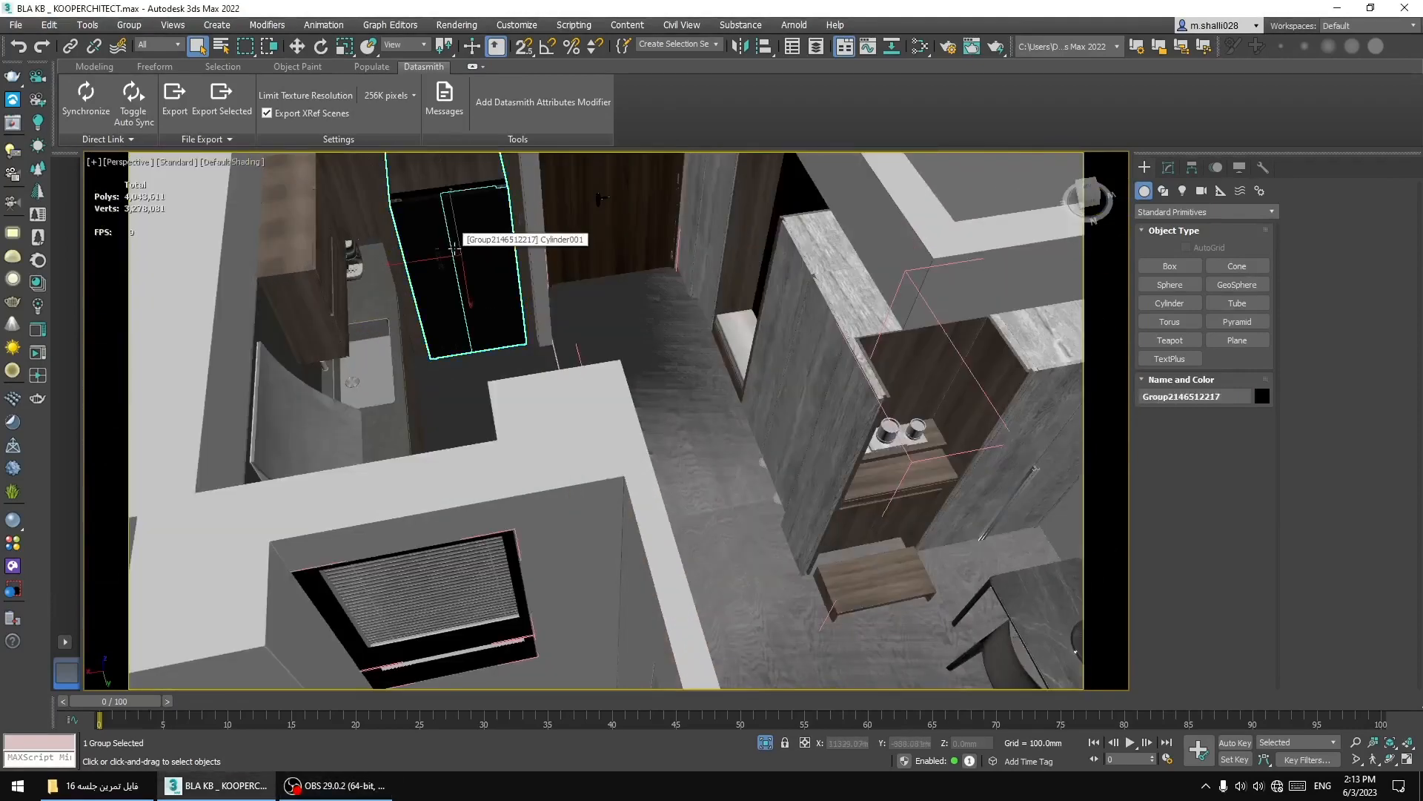
scroll(528, 296, down, 4)
alt+middle_drag(528, 297, 424, 337)
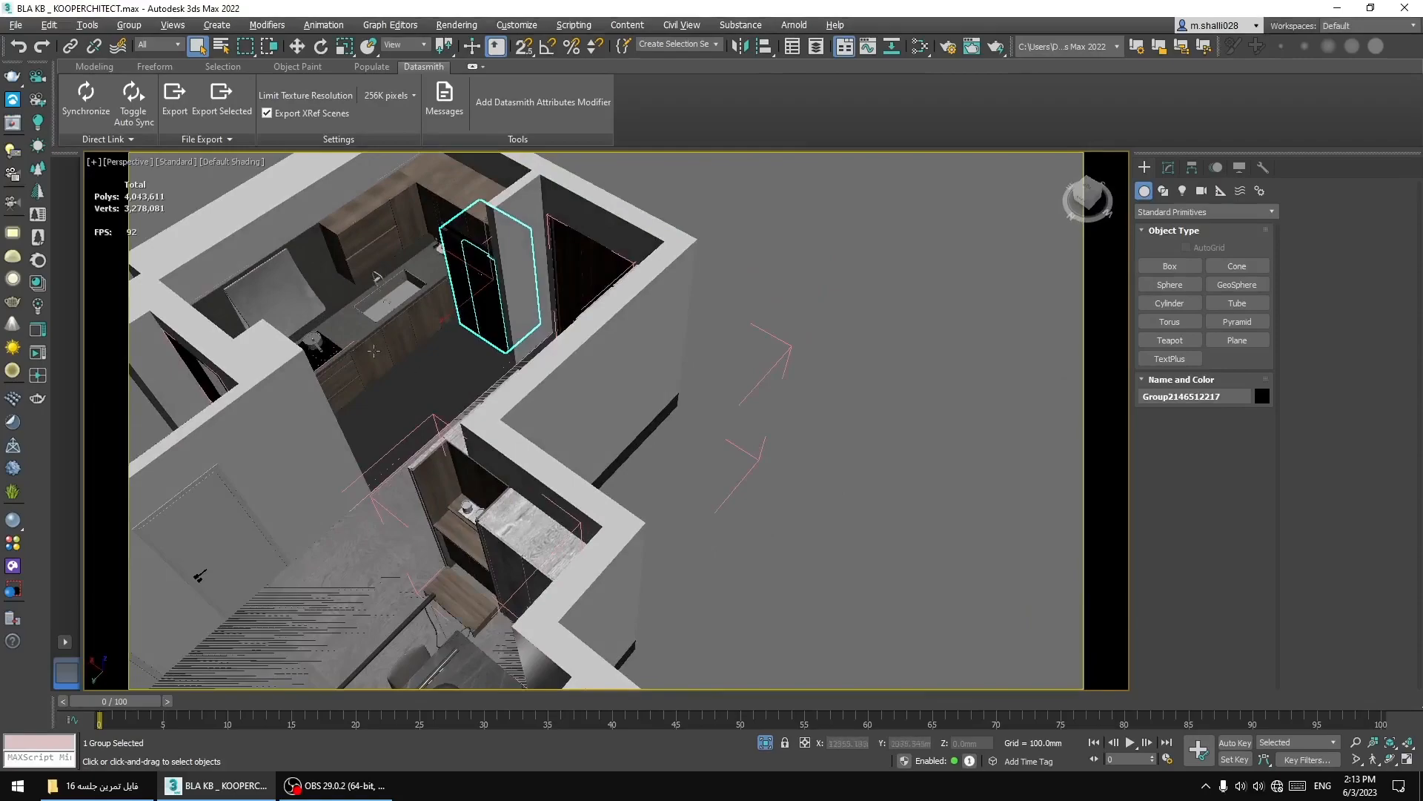
middle_drag(355, 389, 668, 178)
scroll(660, 193, down, 4)
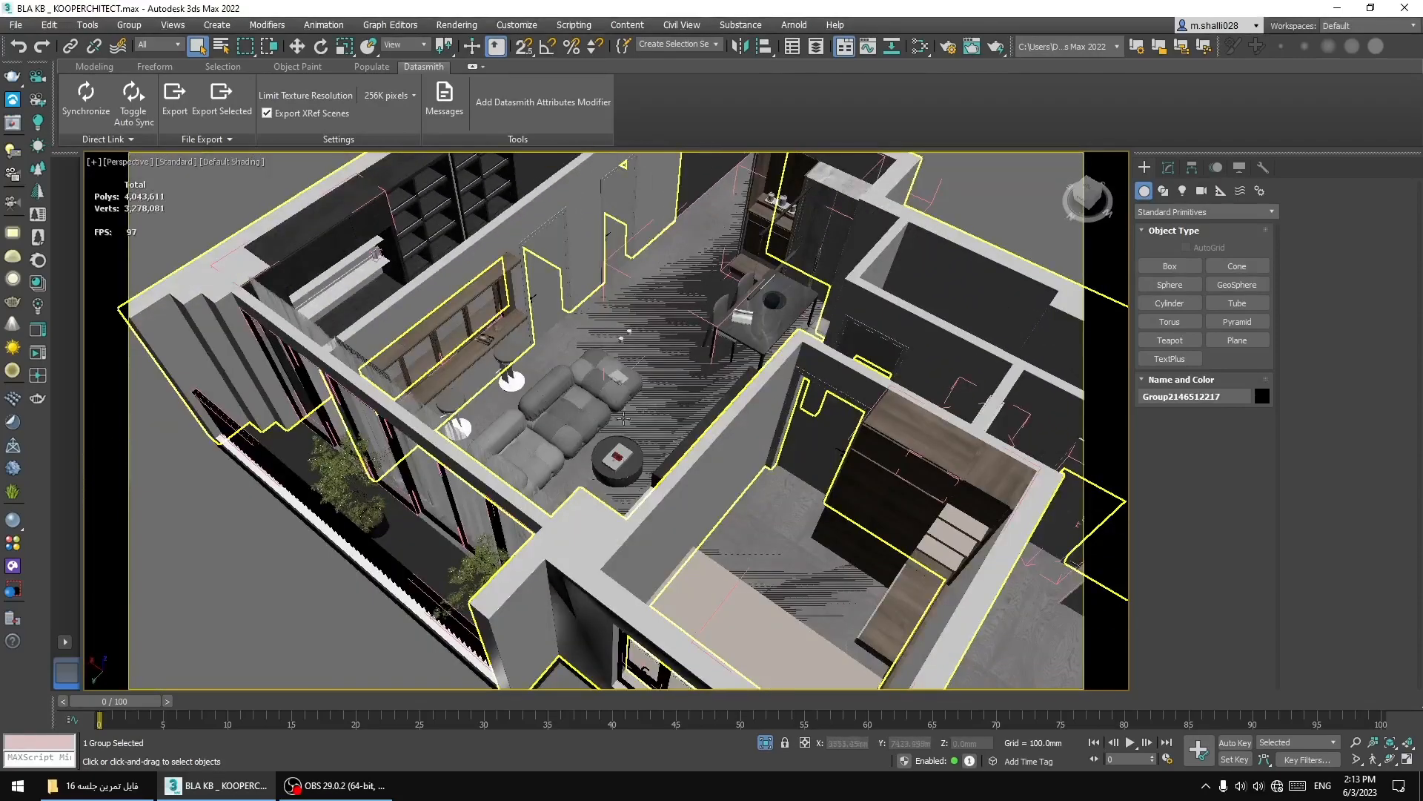
middle_drag(624, 419, 698, 506)
click(479, 298)
alt+middle_drag(479, 298, 575, 414)
alt+middle_drag(524, 436, 865, 610)
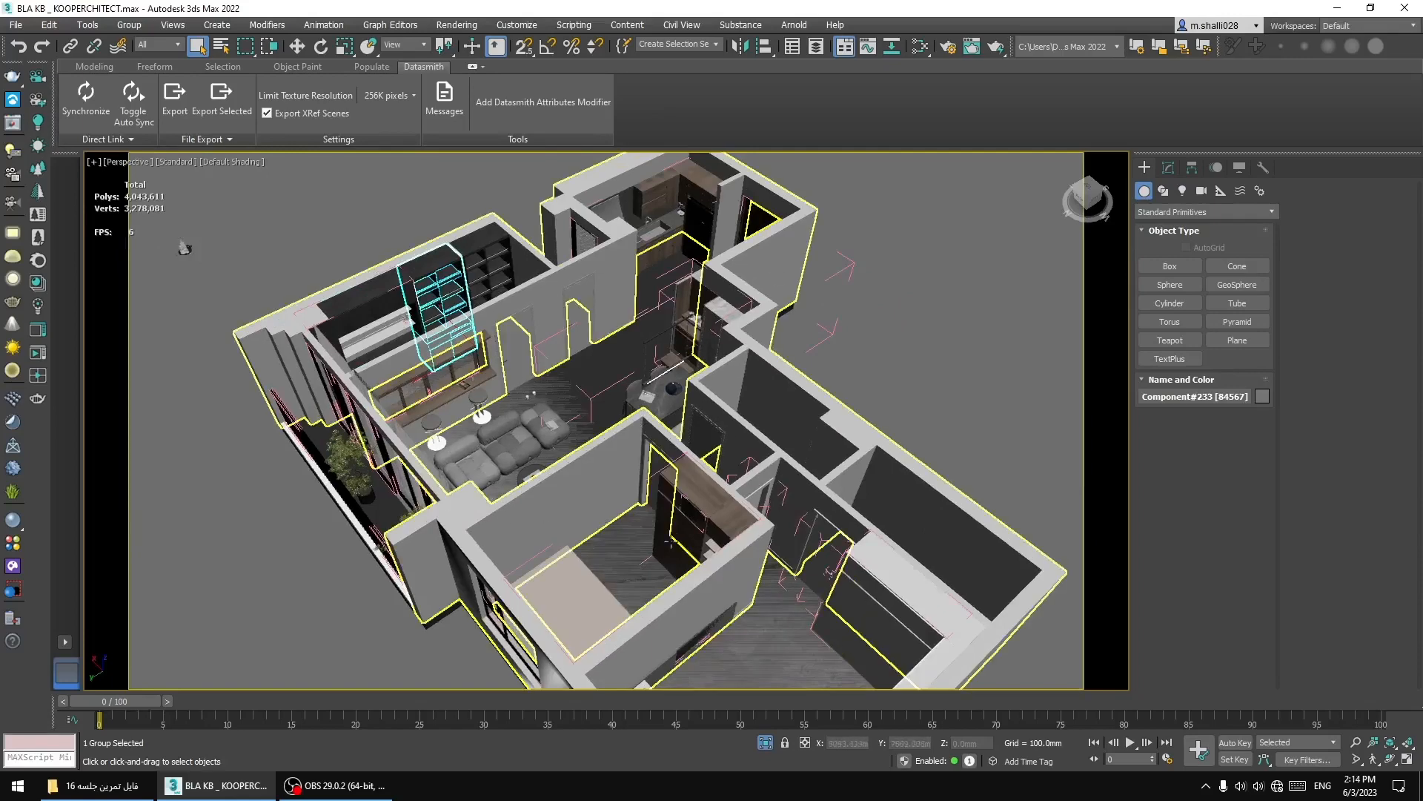
Examine the living and dining furniture, including the small round object on the dining table, from several angles.
middle_drag(511, 388, 514, 391)
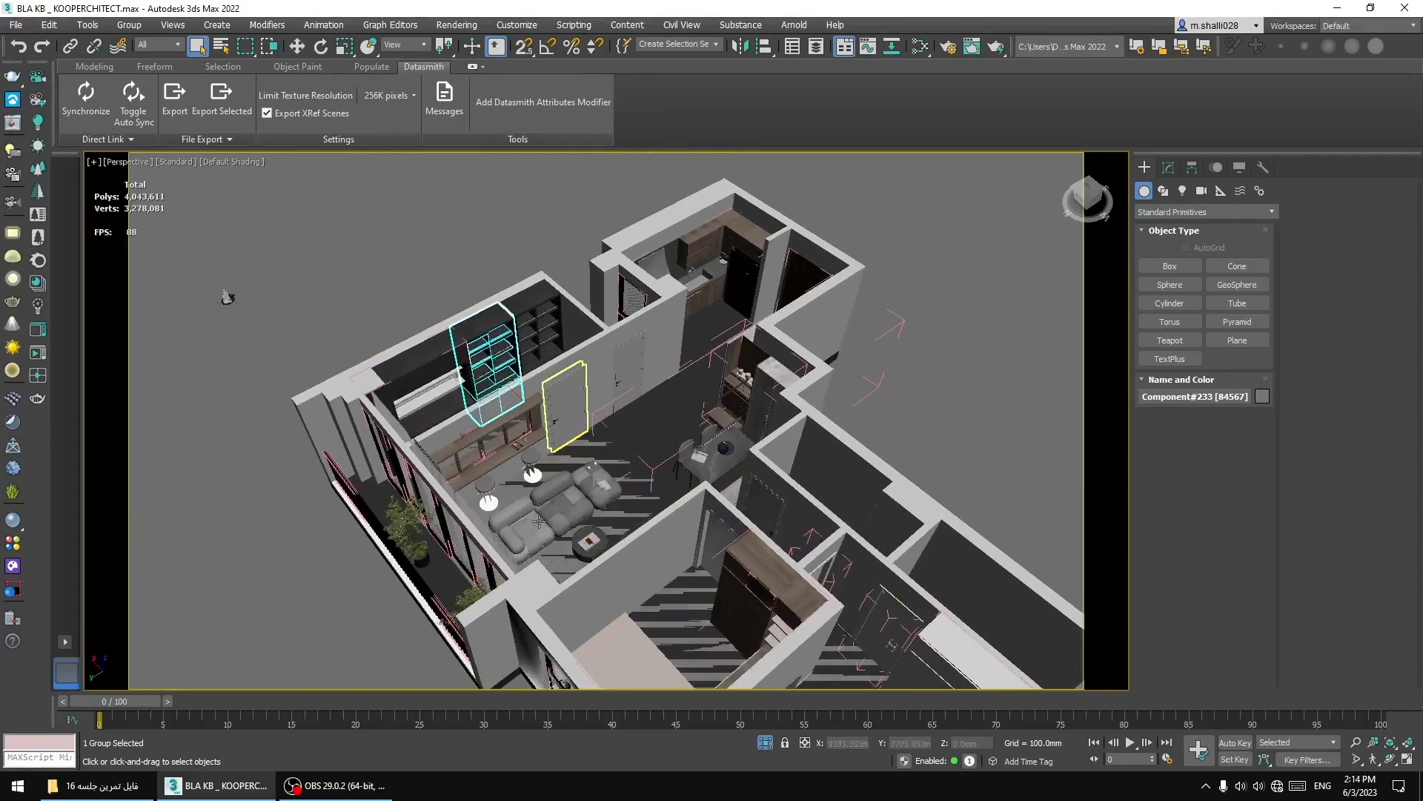
scroll(562, 496, up, 8)
scroll(562, 496, down, 8)
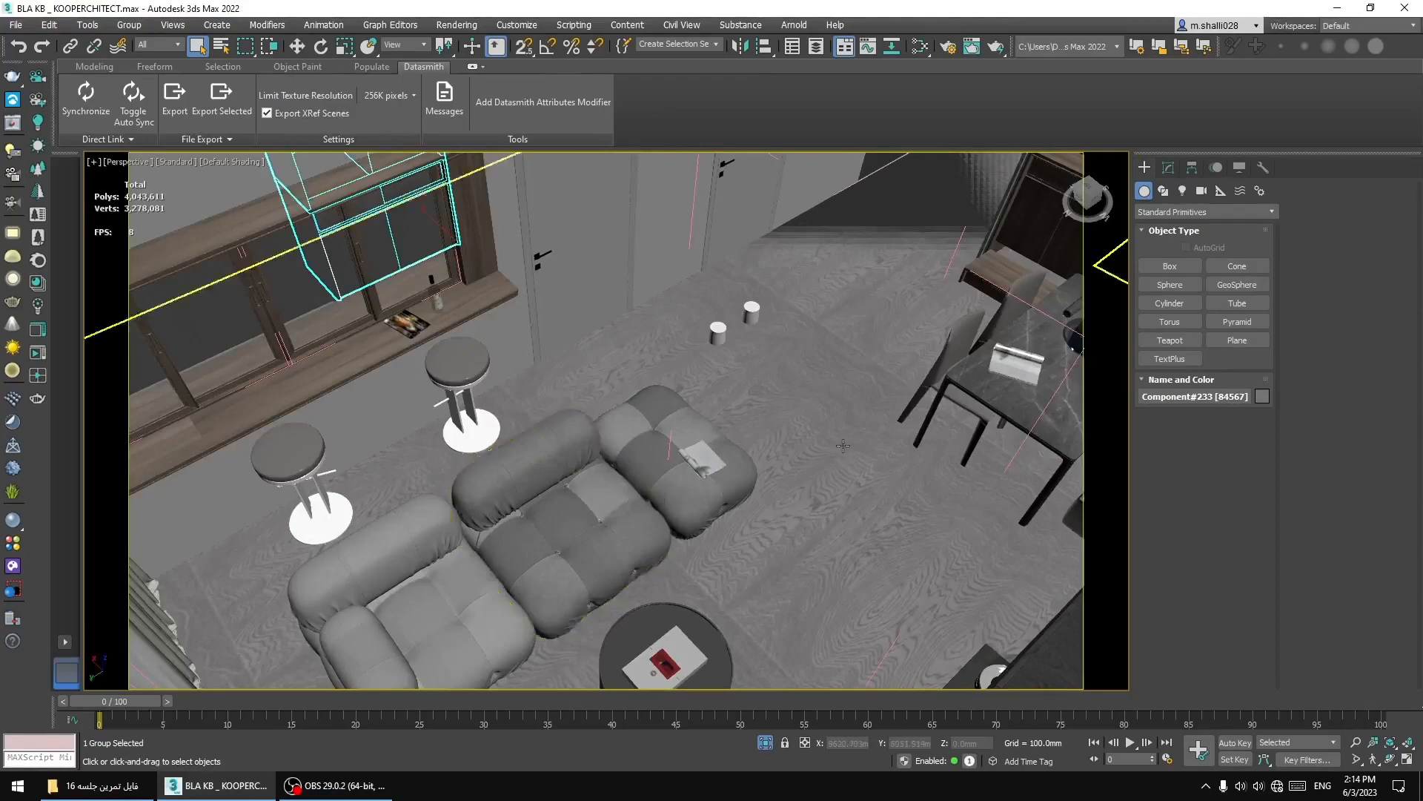
scroll(767, 502, up, 8)
click(764, 498)
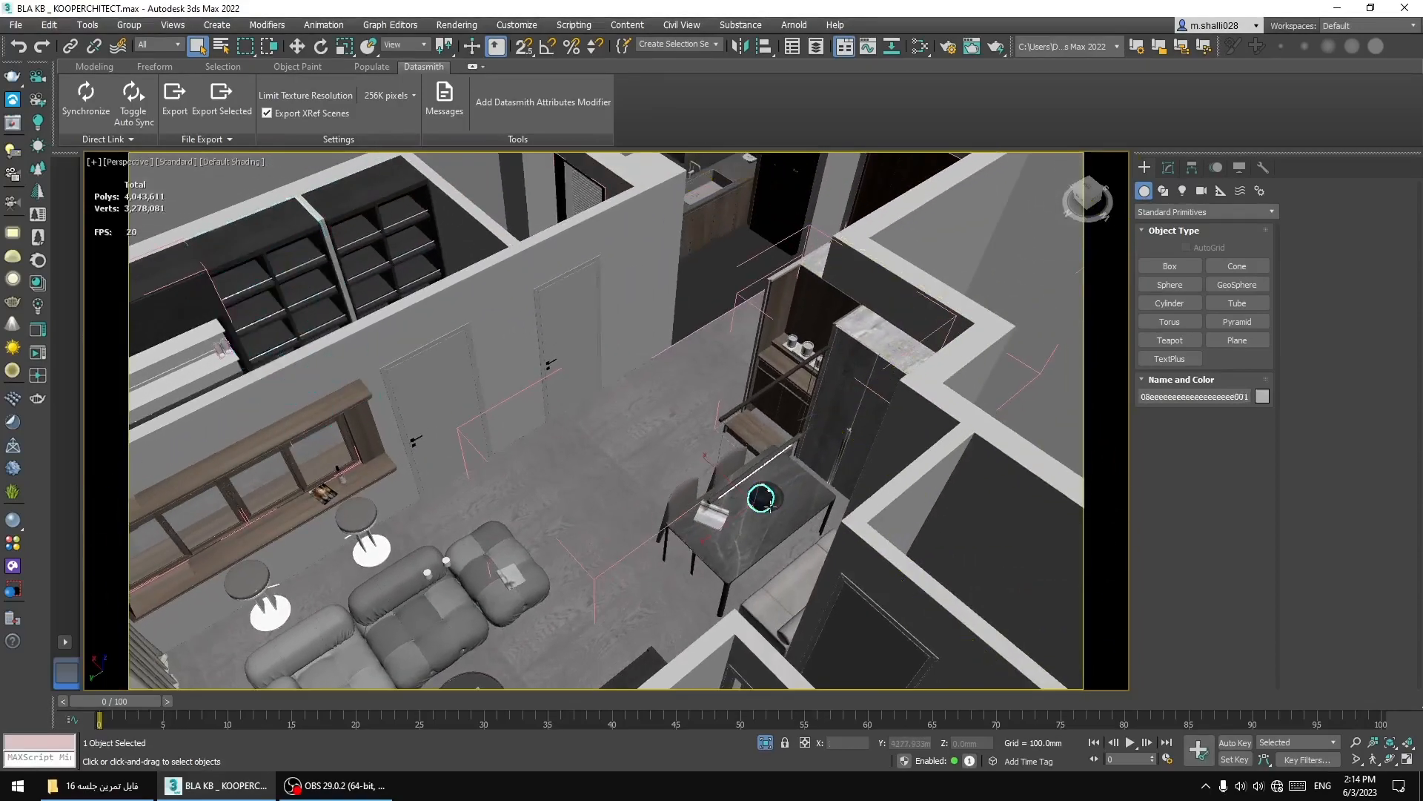
scroll(741, 473, down, 10)
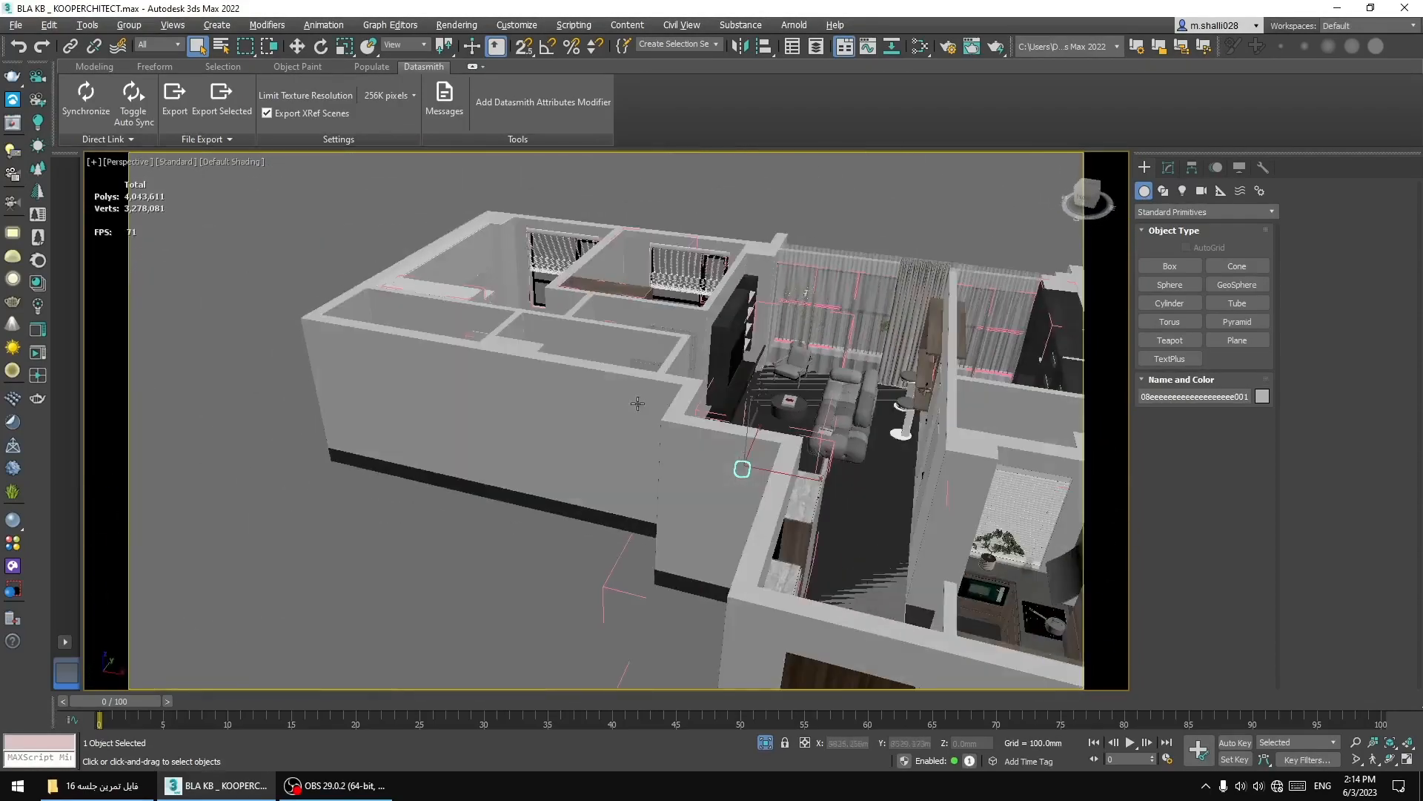
alt+middle_drag(638, 404, 621, 374)
scroll(621, 375, up, 6)
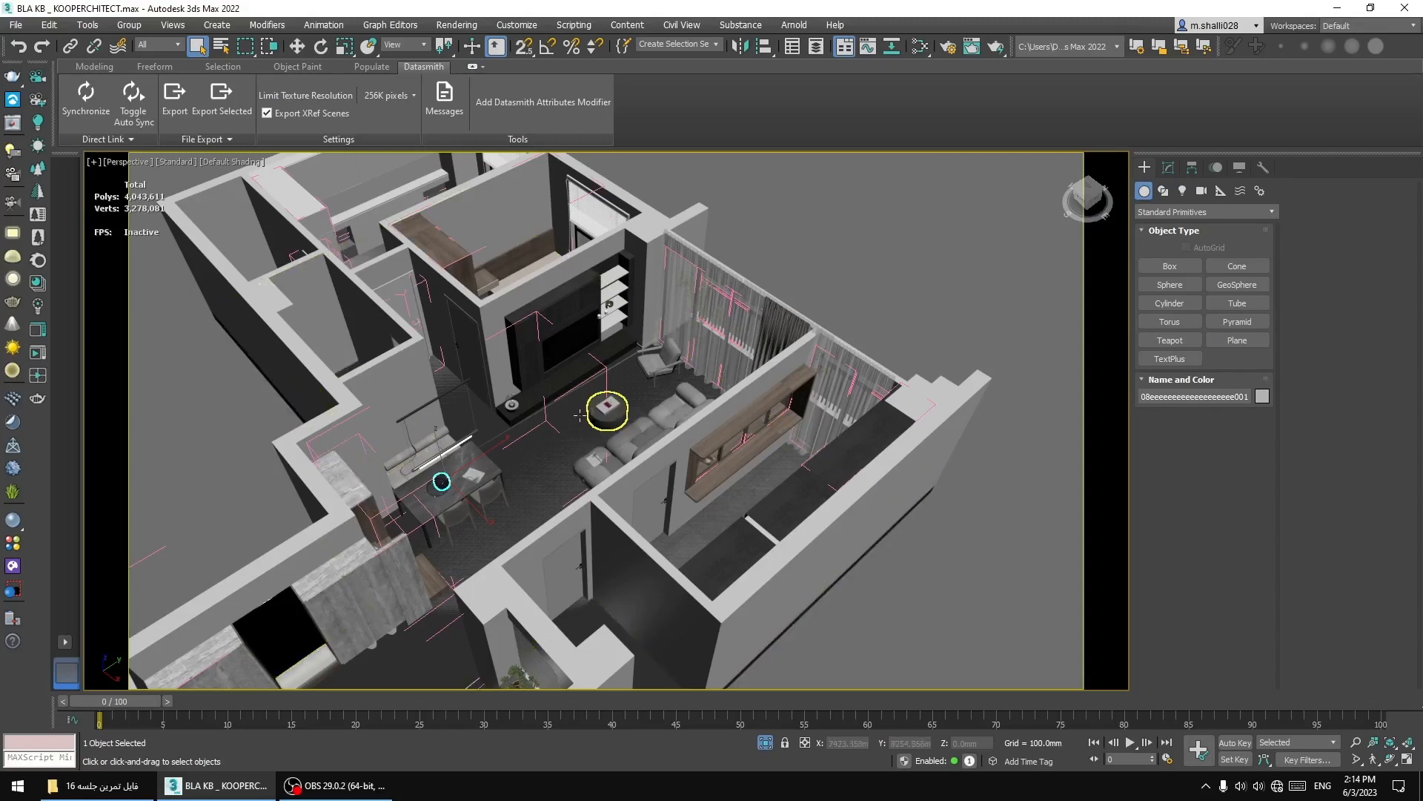
scroll(532, 389, up, 6)
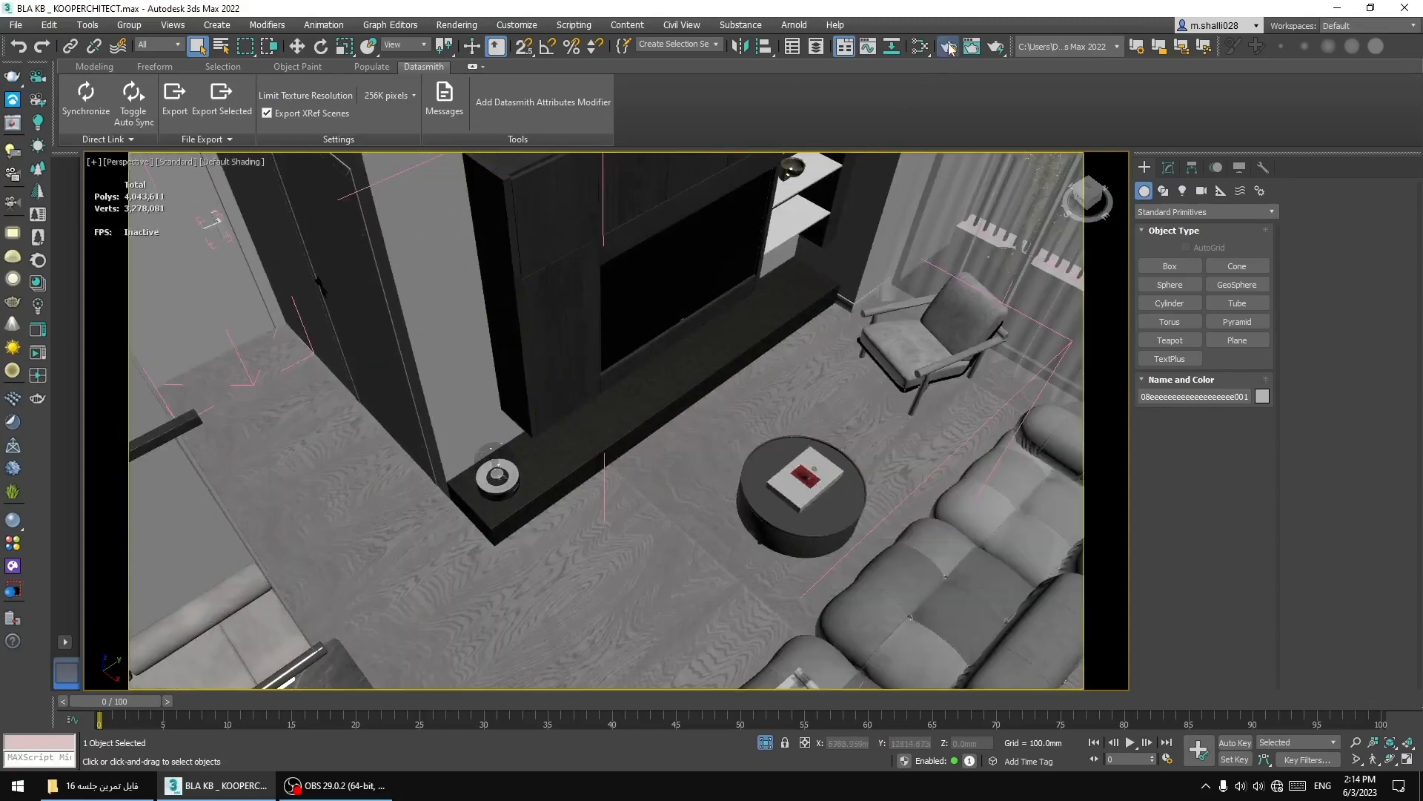
Review the available renderers in Render Setup, including CoronaRenderer and V-Ray, without changing the current renderer.
key(F10)
click(651, 112)
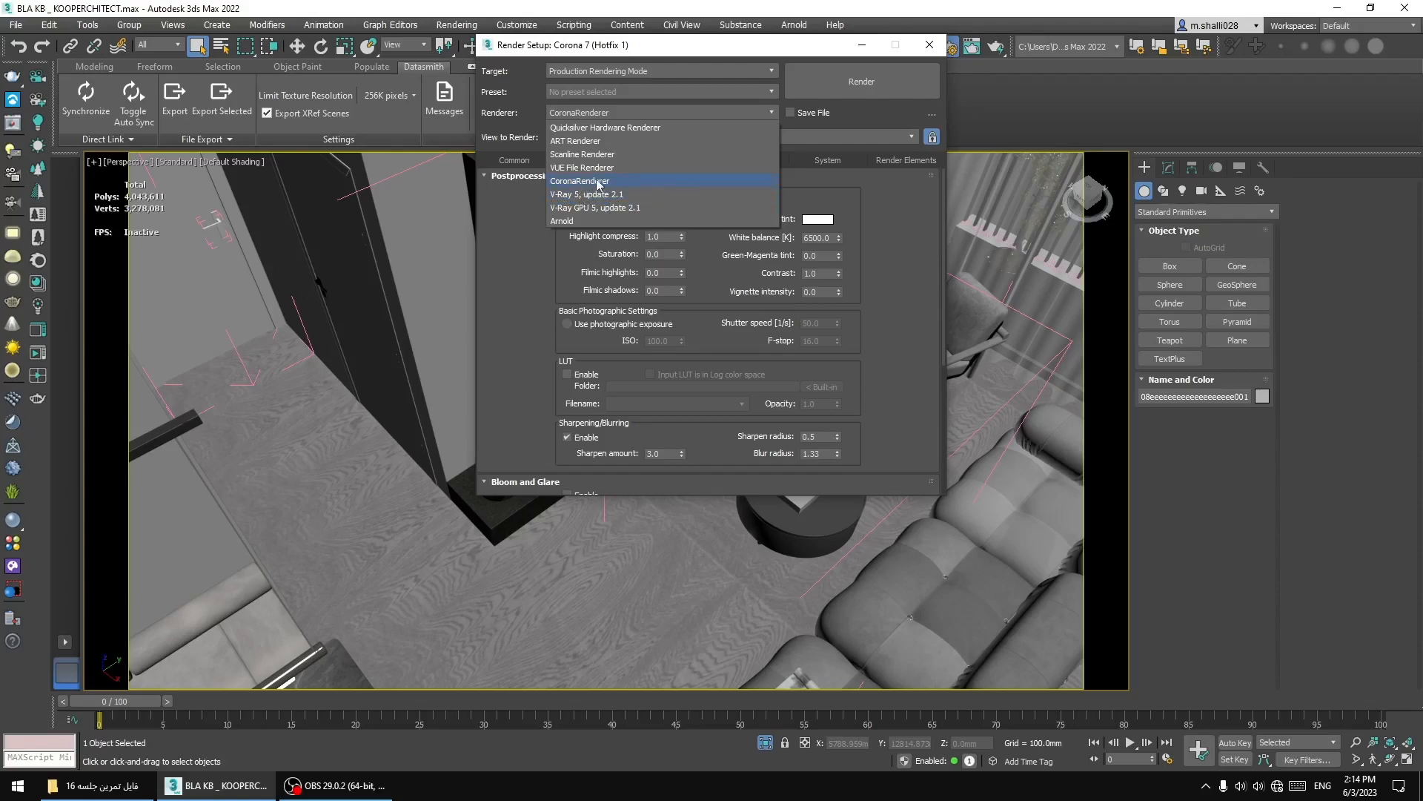
click(932, 50)
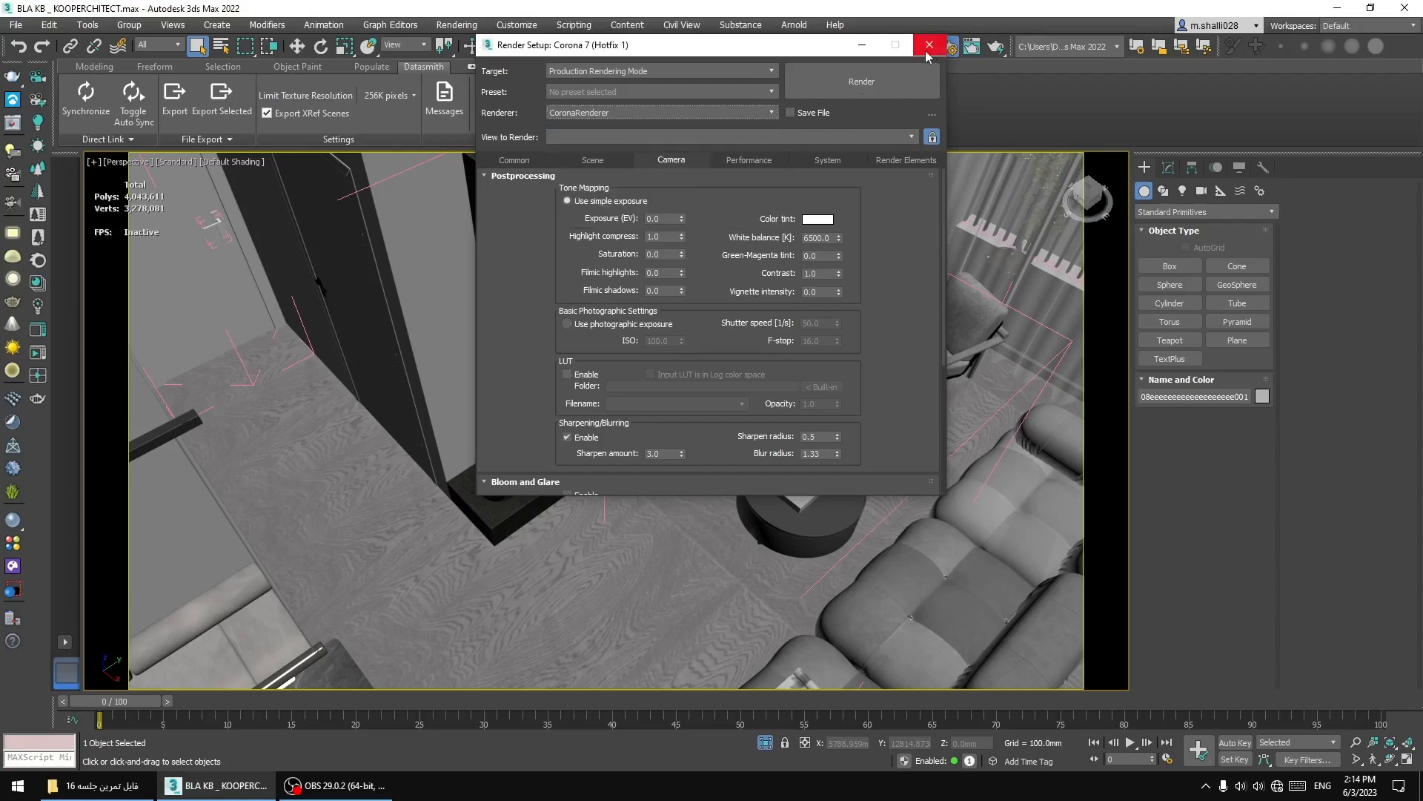
click(928, 46)
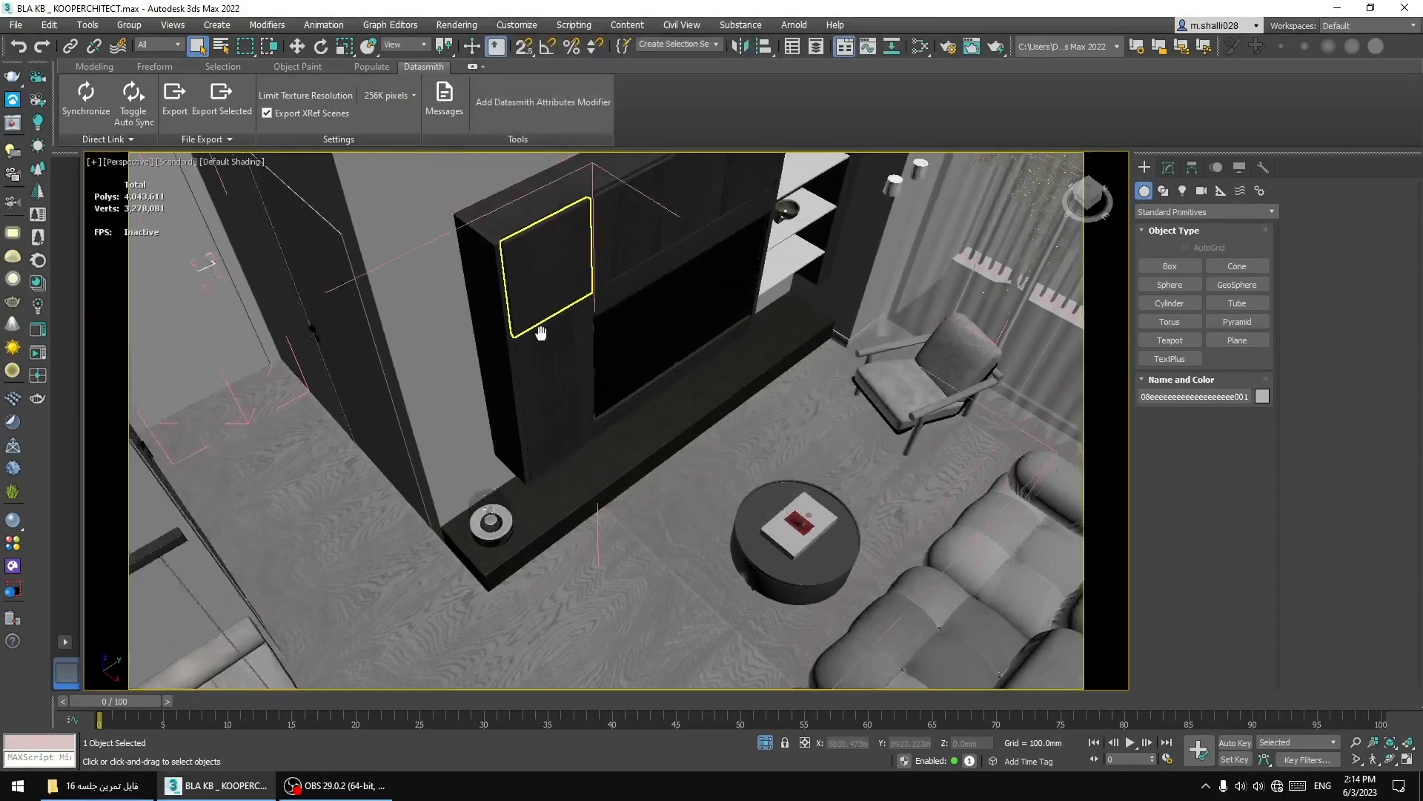
Examine the black TV wall unit, its shelves and the surrounding seating area from above.
middle_drag(541, 333, 537, 386)
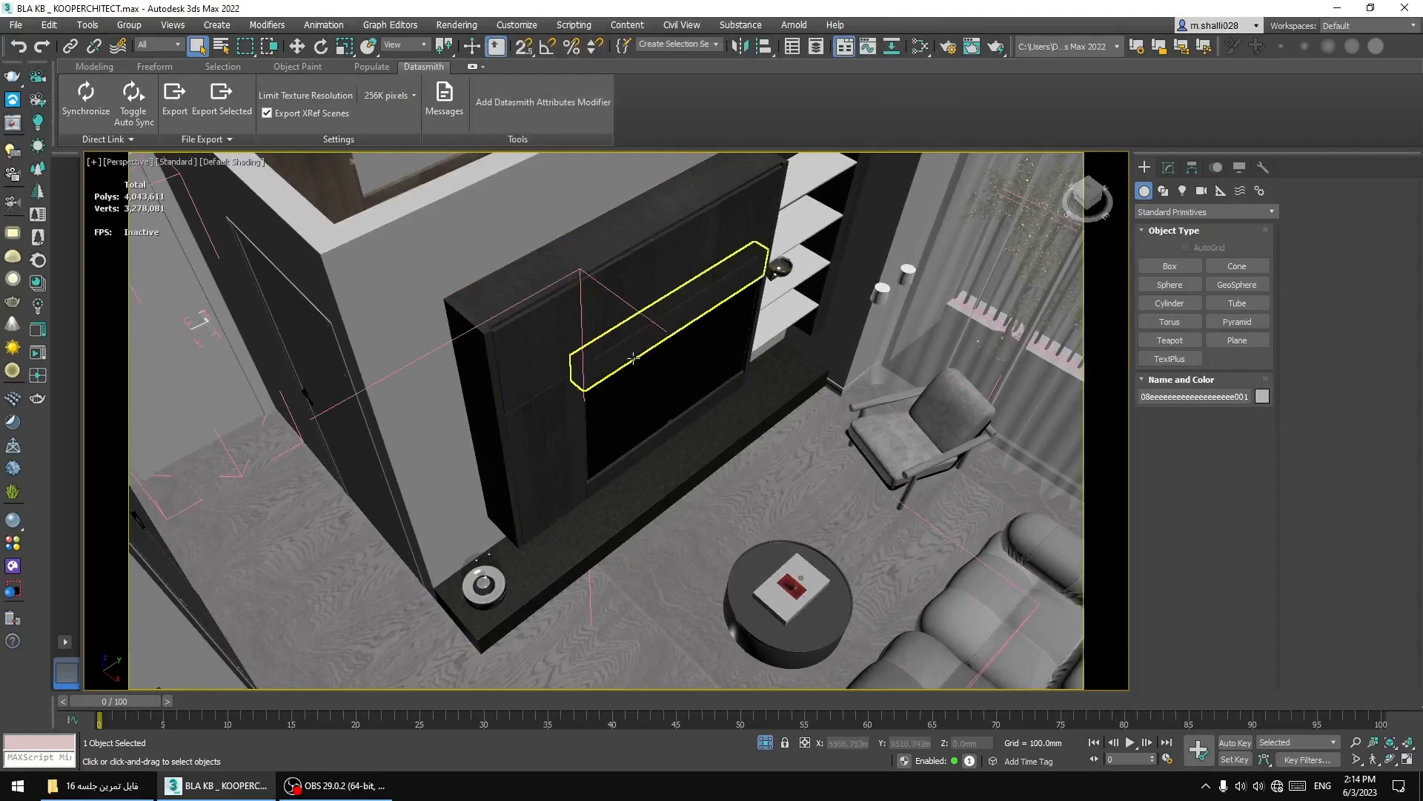
scroll(634, 361, down, 5)
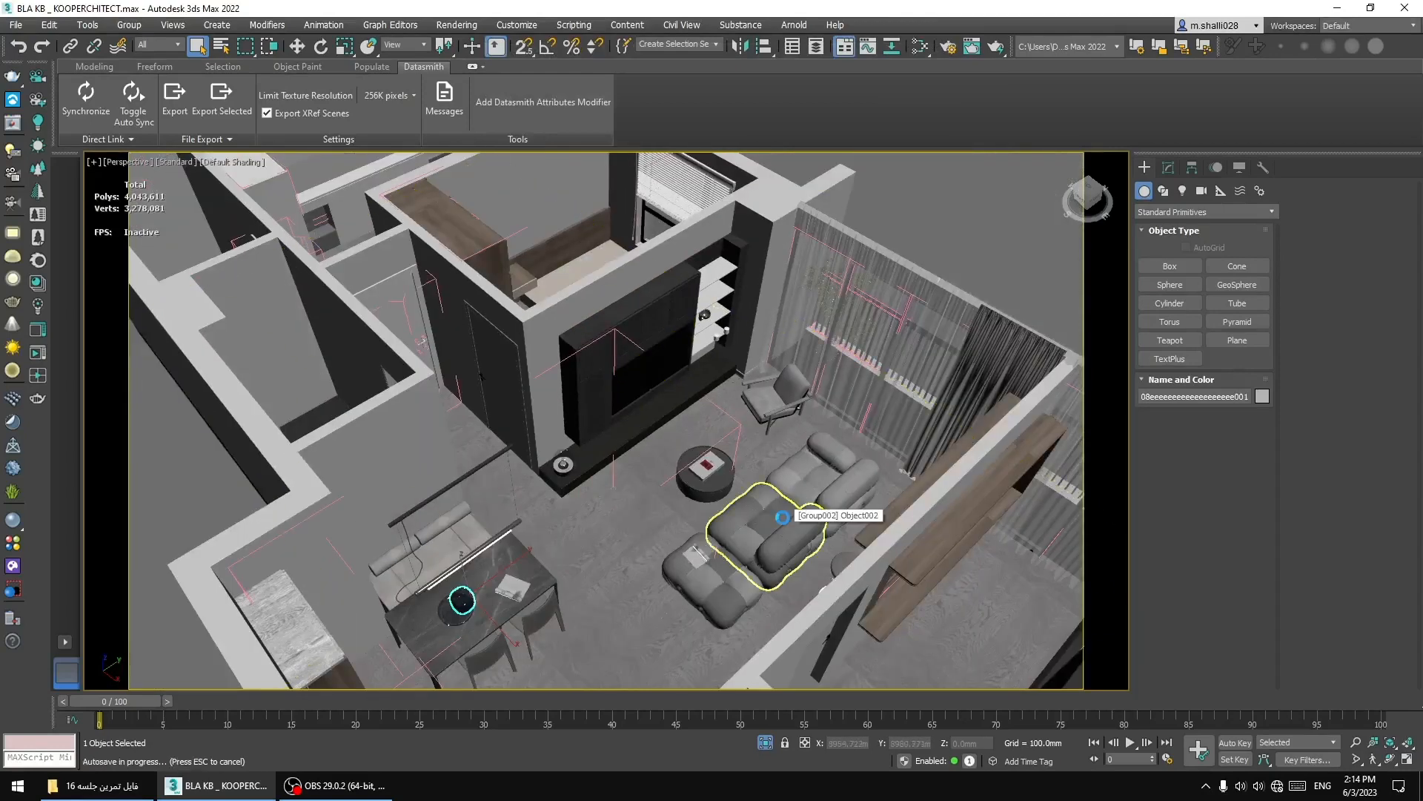
middle_drag(786, 523, 680, 466)
scroll(580, 275, up, 3)
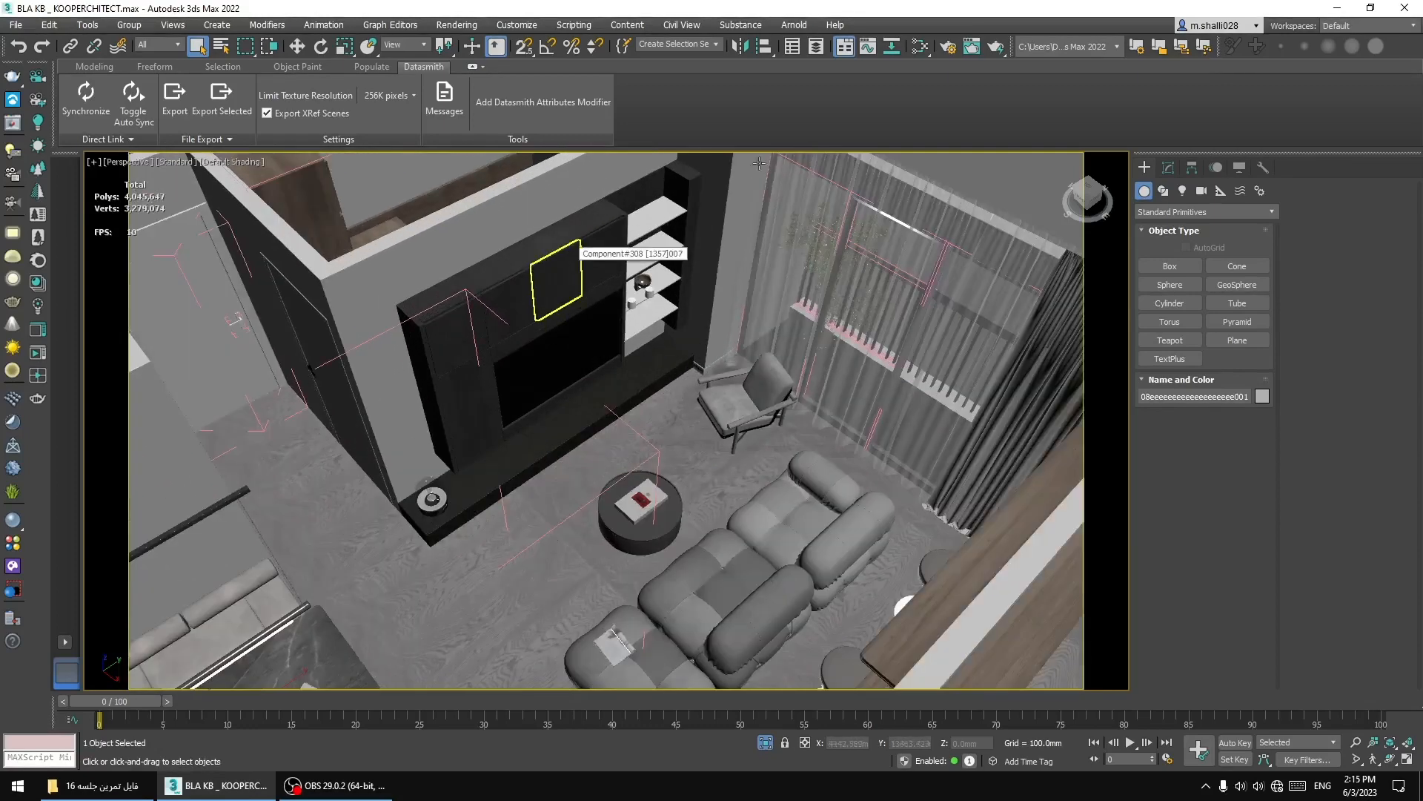
Select the TV wall unit's black upper cabinet and examine the dining area, hallway and kitchen from other angles.
click(588, 232)
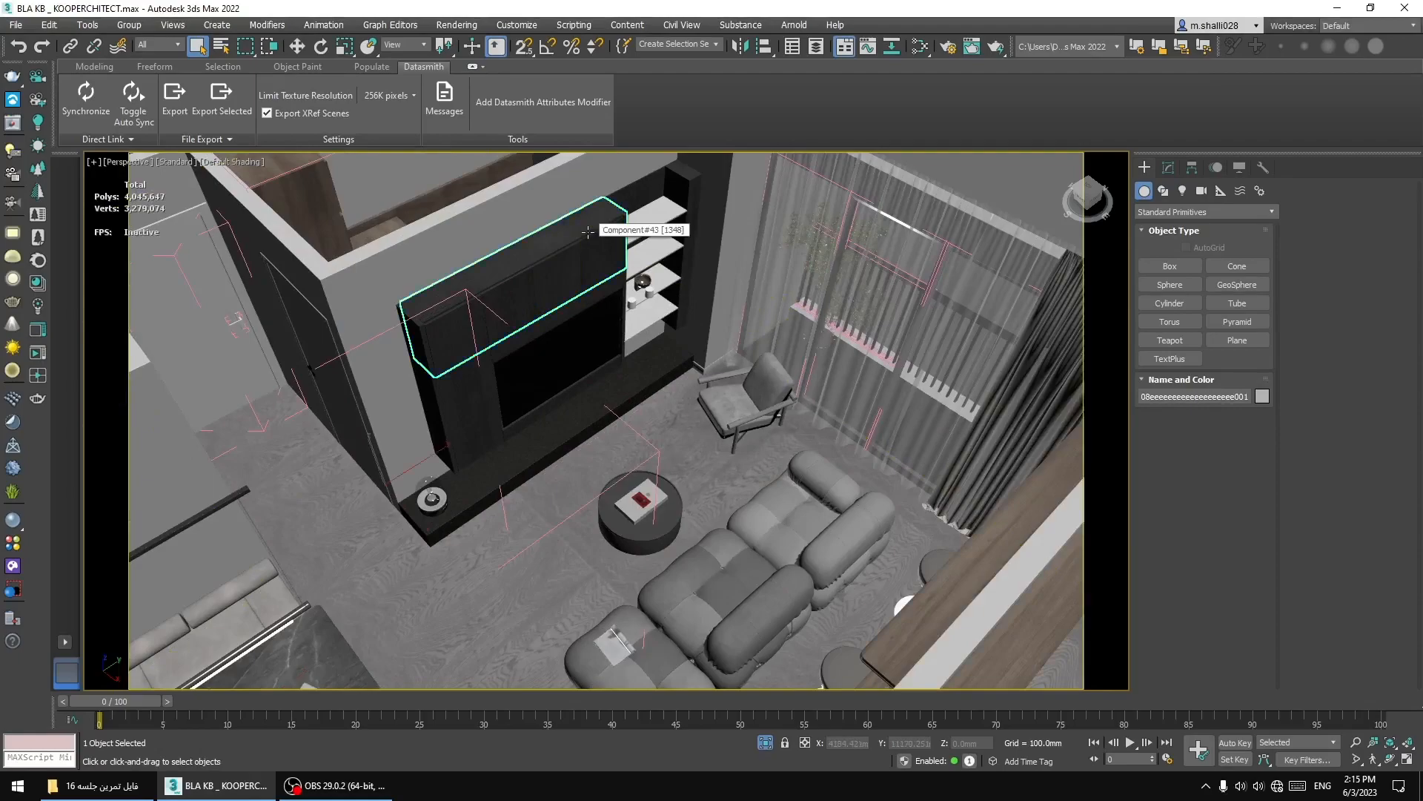
scroll(658, 471, down, 3)
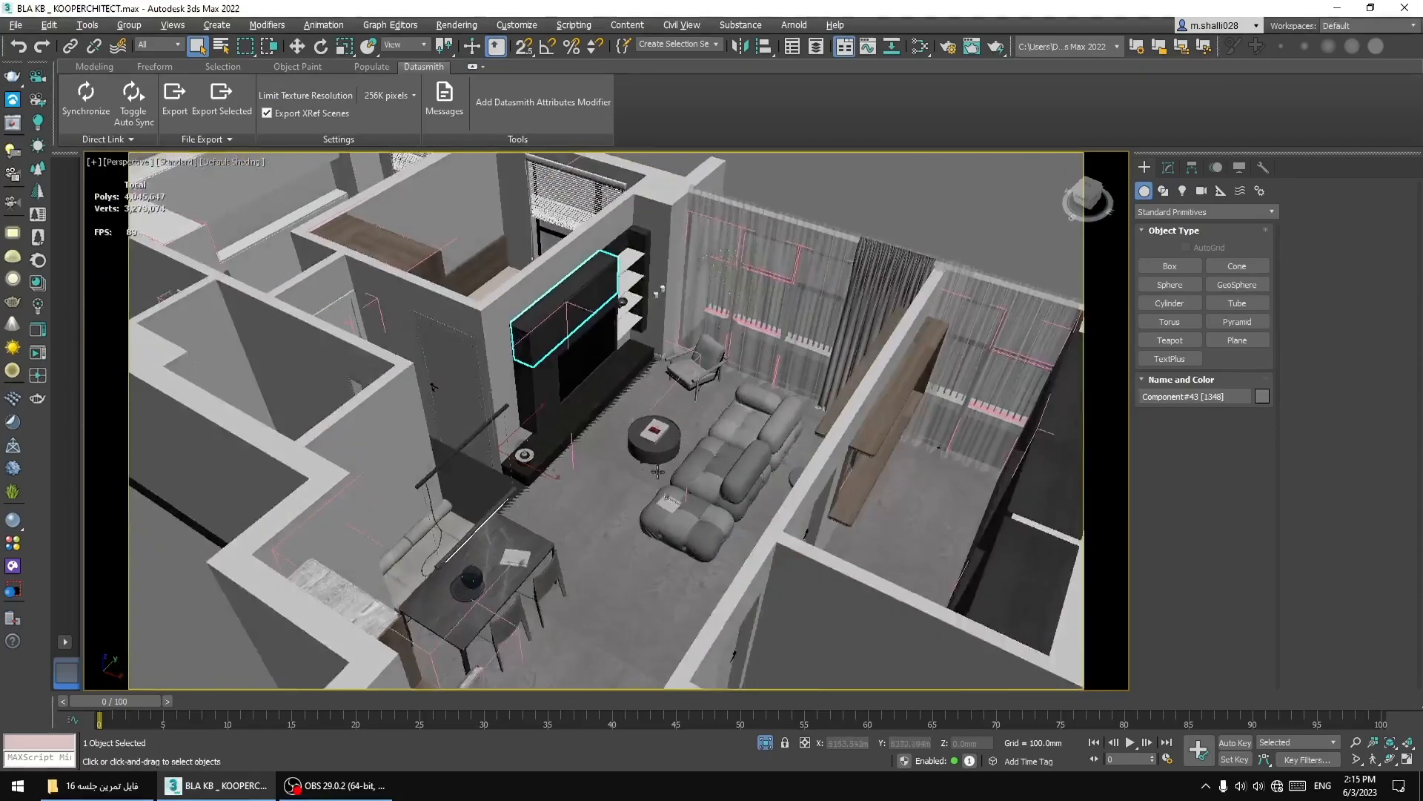
alt+middle_drag(658, 472, 637, 314)
alt+middle_drag(823, 318, 753, 410)
middle_drag(548, 508, 942, 293)
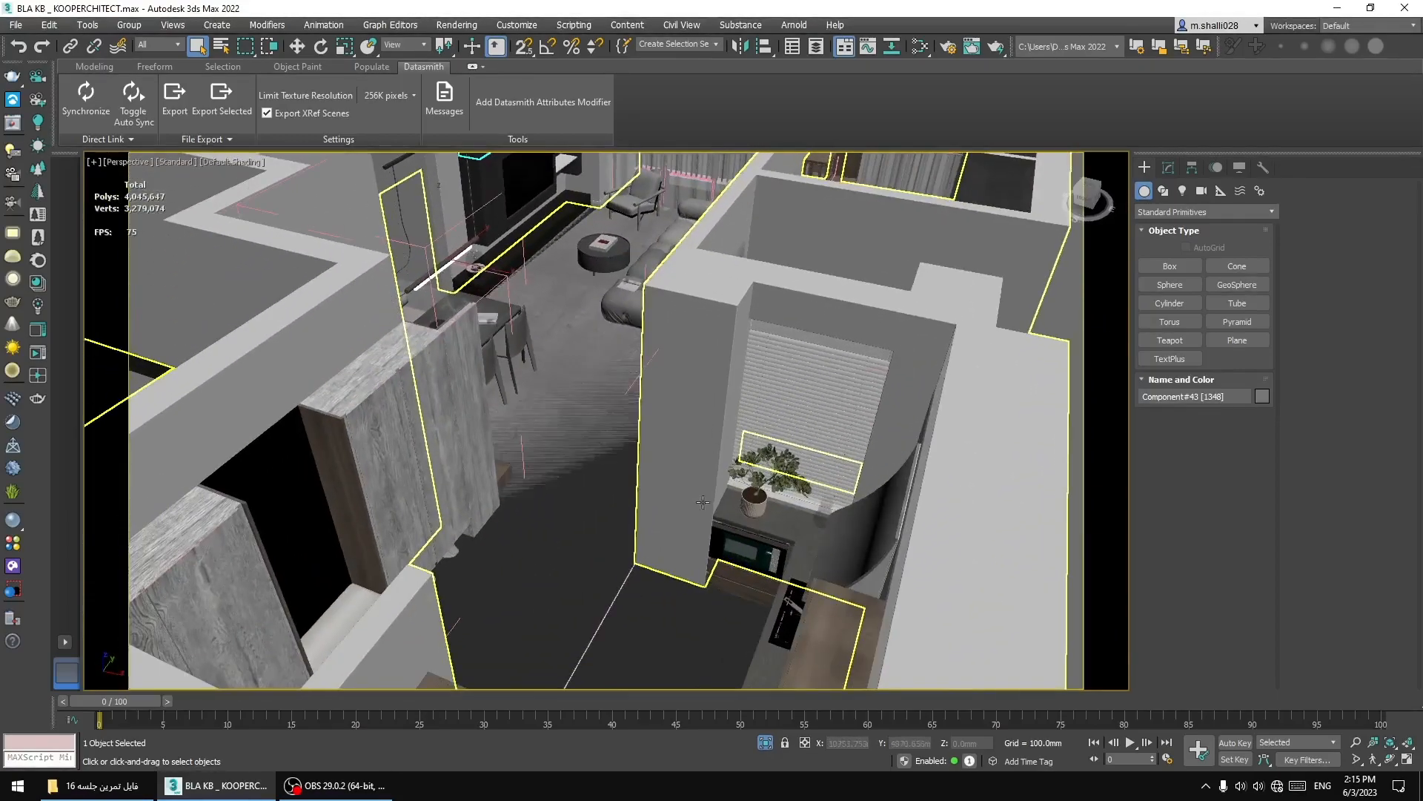
alt+middle_drag(765, 434, 682, 462)
Try to move the apartment's thin floor surface about 2190 mm straight down, and undo the move.
click(739, 305)
scroll(739, 305, down, 5)
key(w)
scroll(682, 462, down, 3)
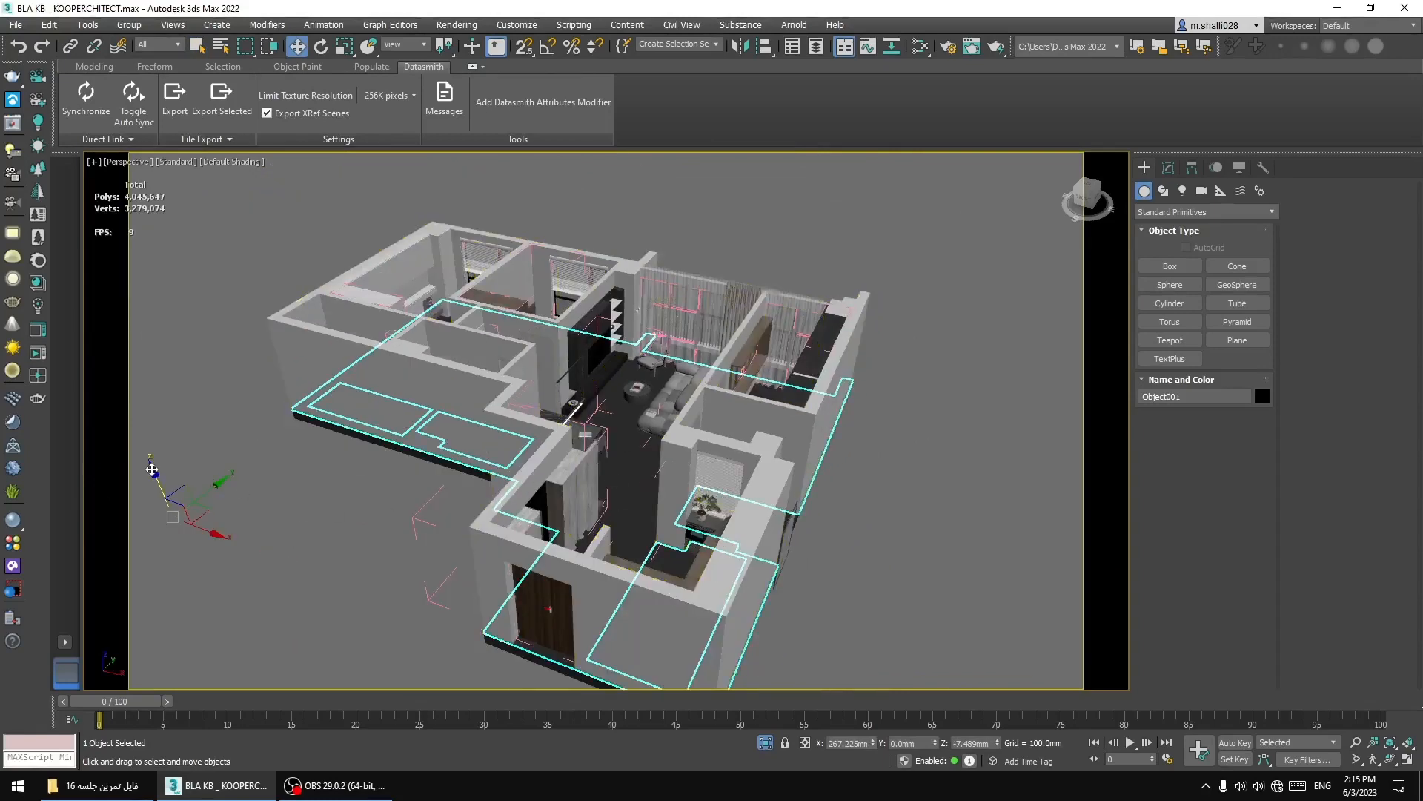
drag(161, 478, 175, 580)
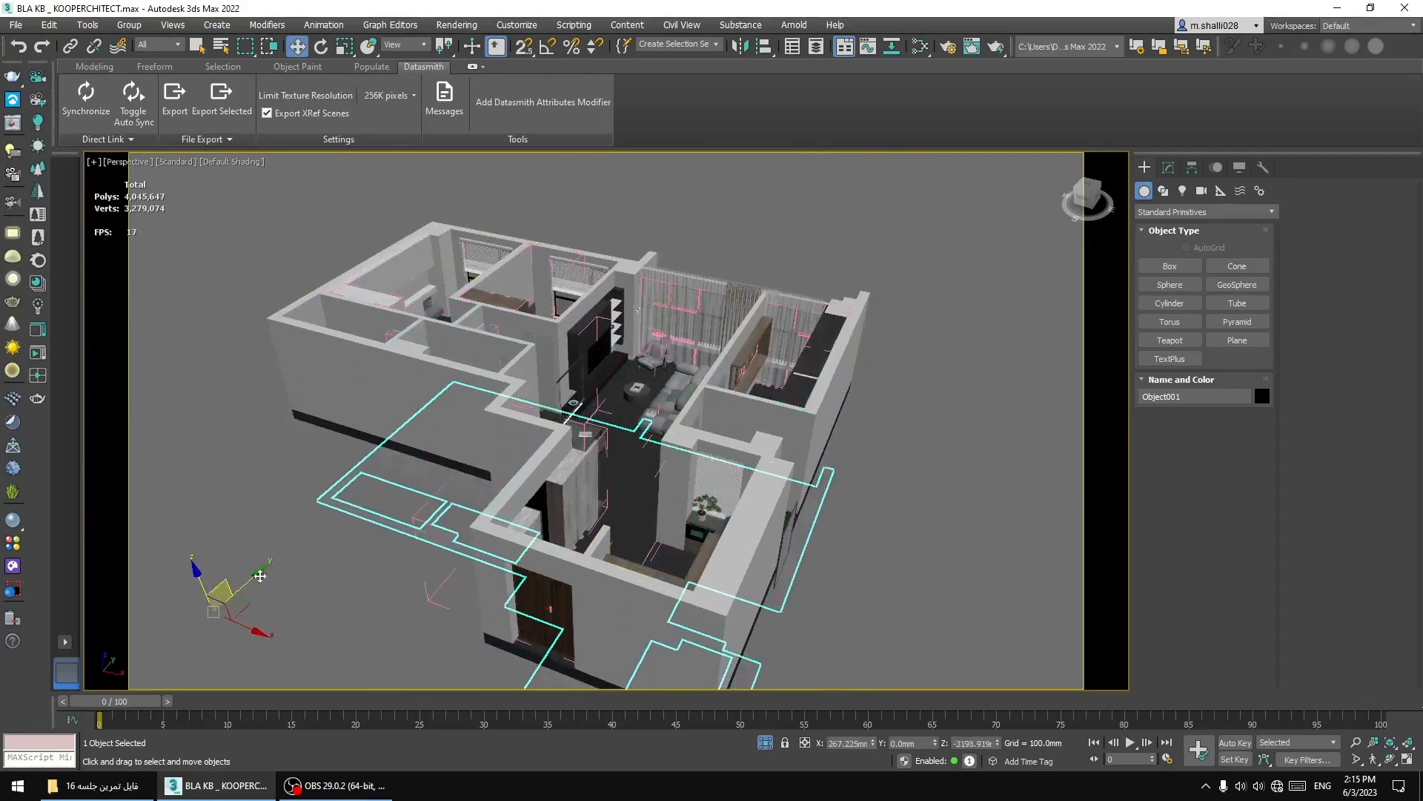
key(ctrl+z)
Try lowering the thin floor surface by only about 60 mm along Z, and undo the move.
scroll(627, 389, up, 8)
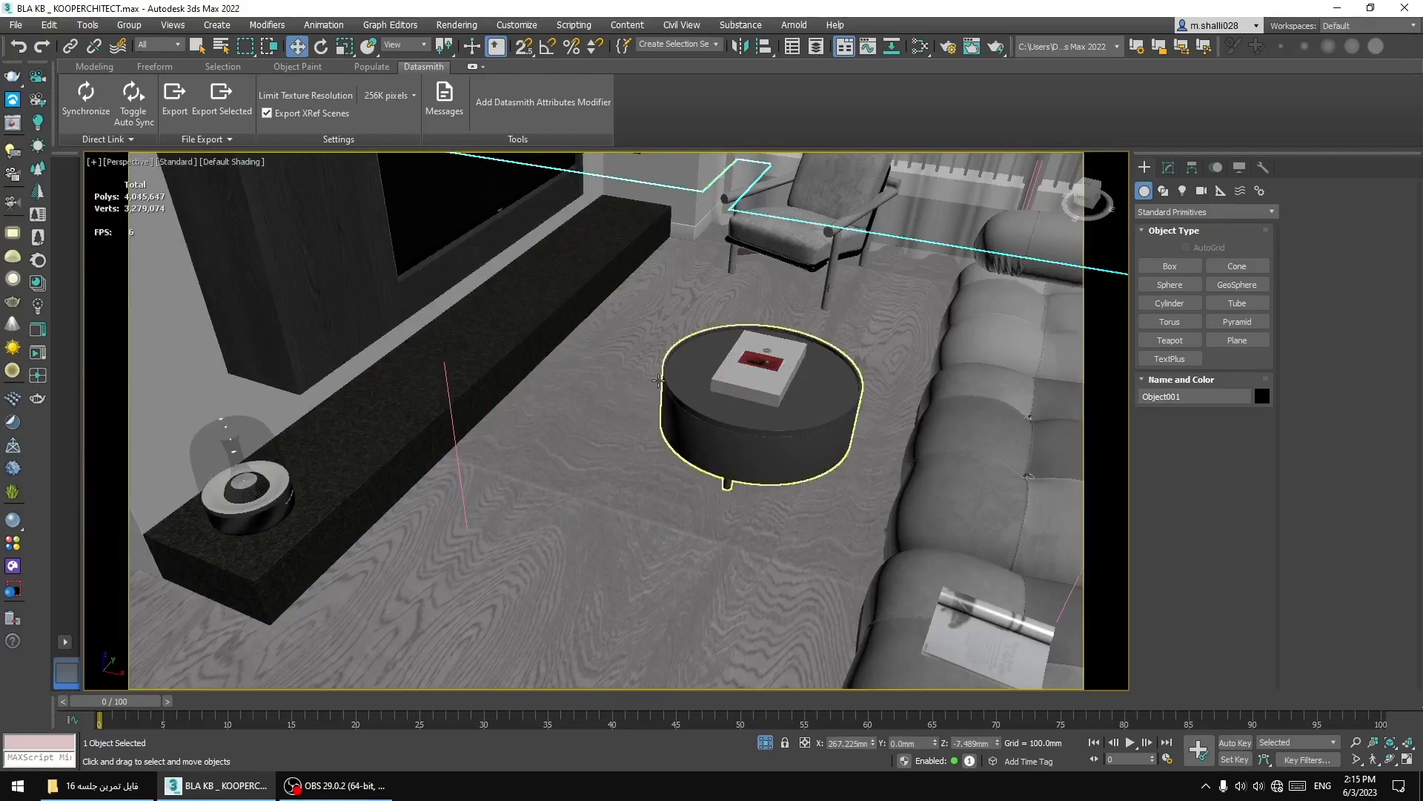
scroll(682, 404, down, 8)
scroll(685, 427, down, 5)
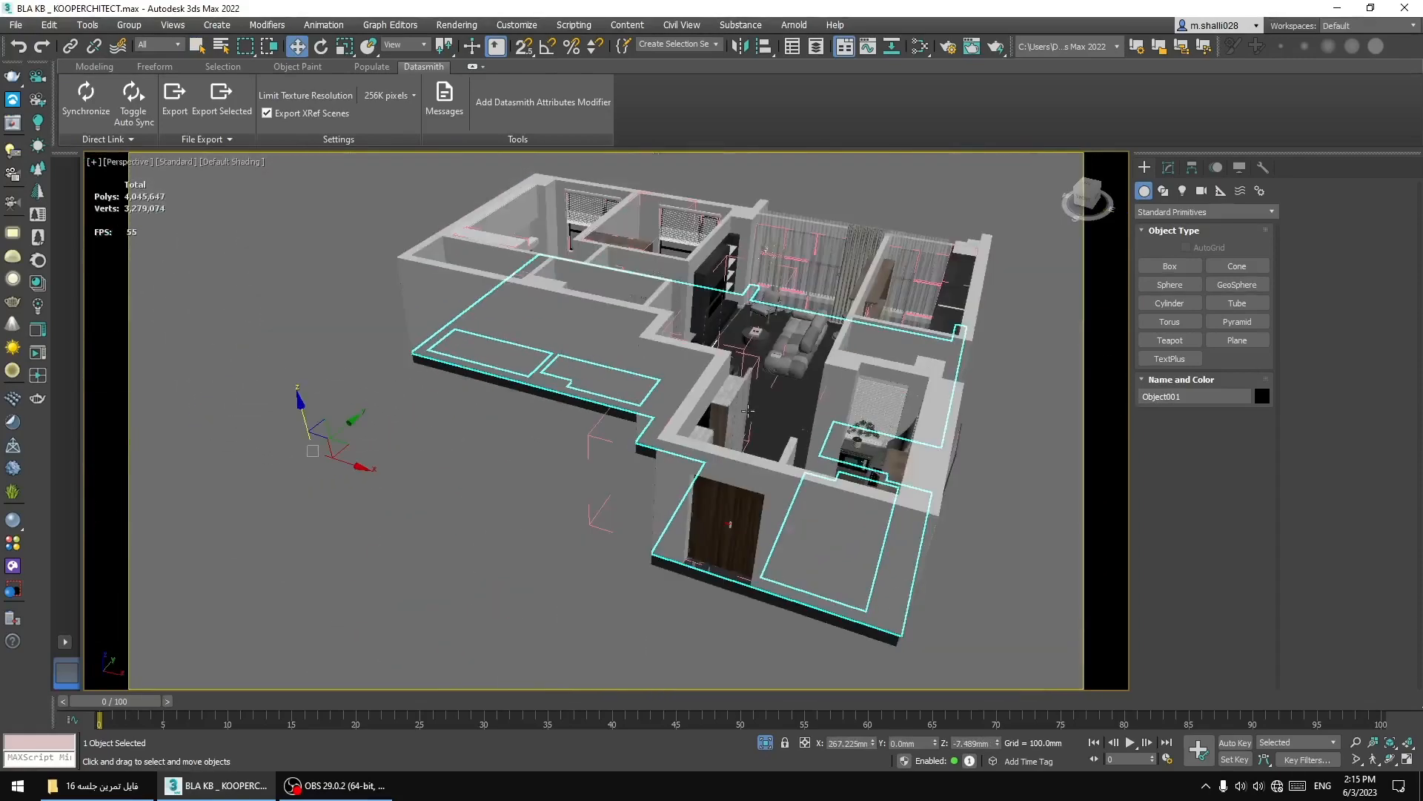
drag(300, 403, 300, 408)
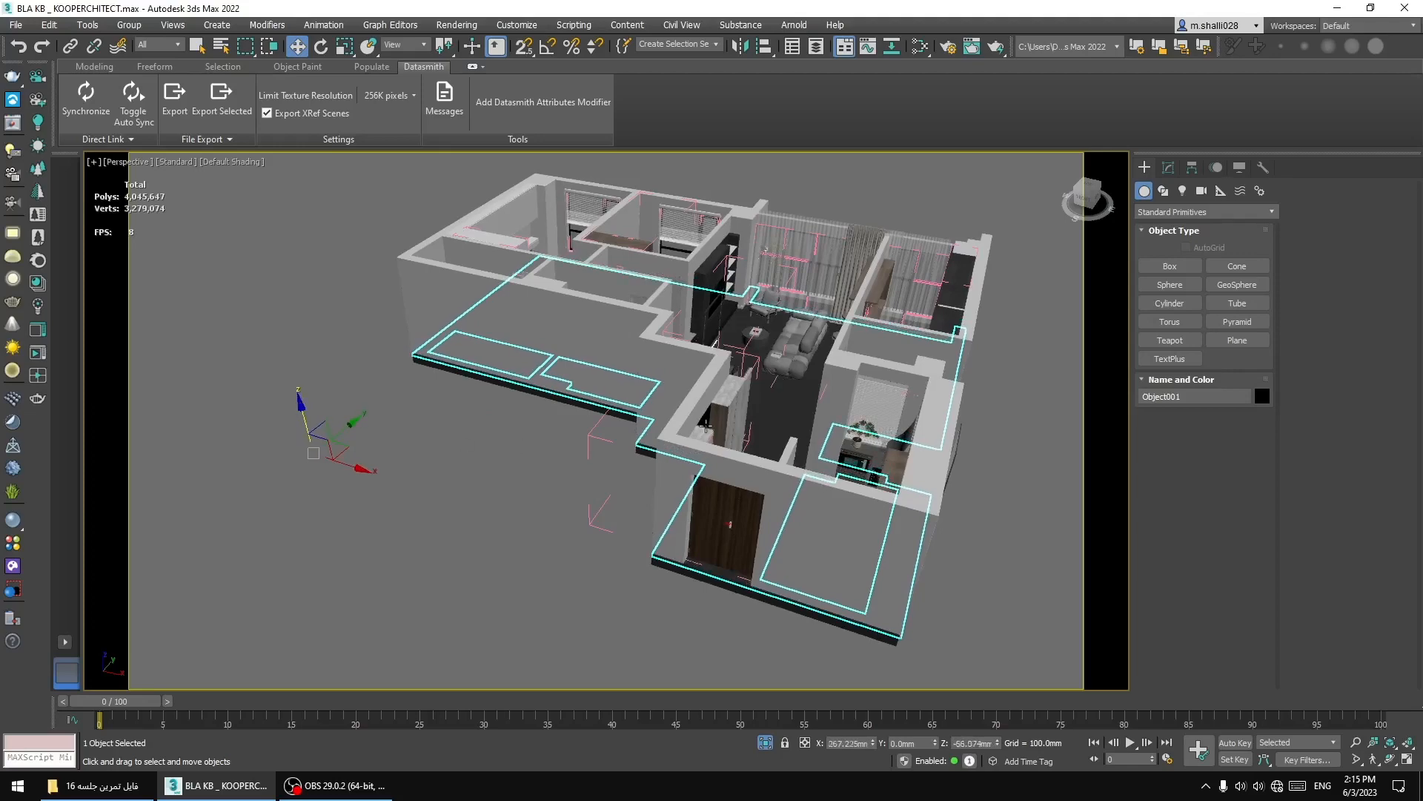
scroll(787, 364, up, 8)
key(ctrl+z)
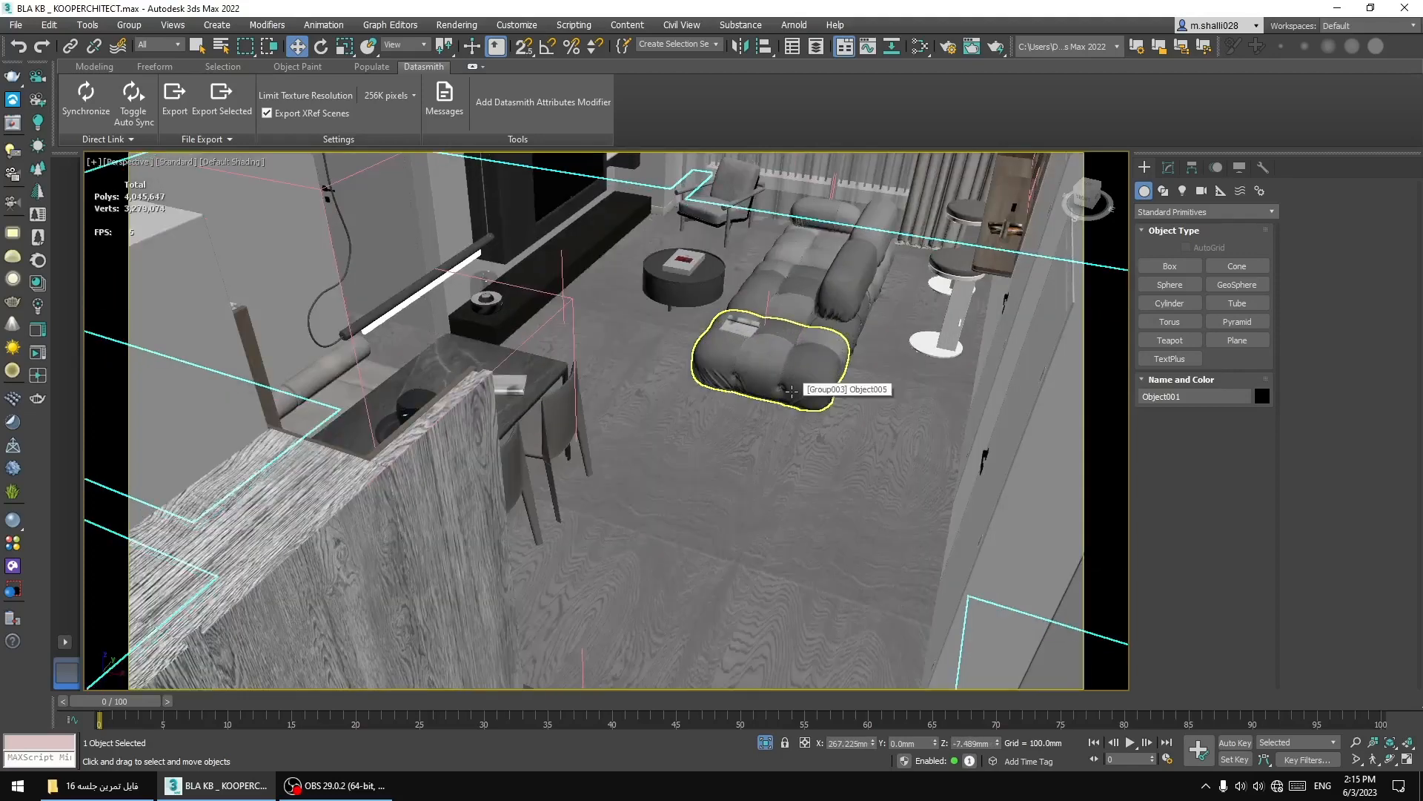
scroll(763, 530, down, 8)
scroll(763, 531, up, 8)
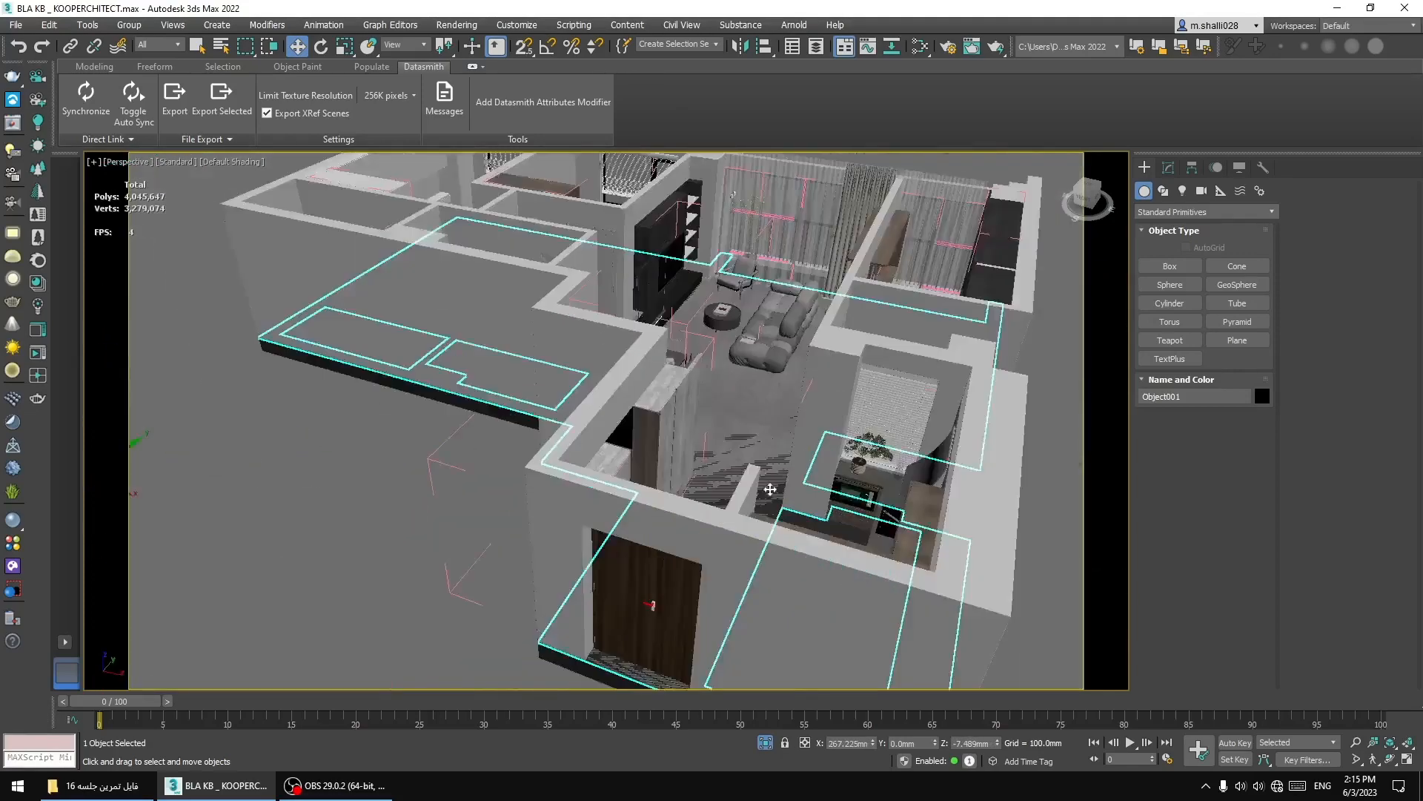
Hide the thin floor surface and move the dark slab beneath it about 2540 mm straight down.
right_click(738, 408)
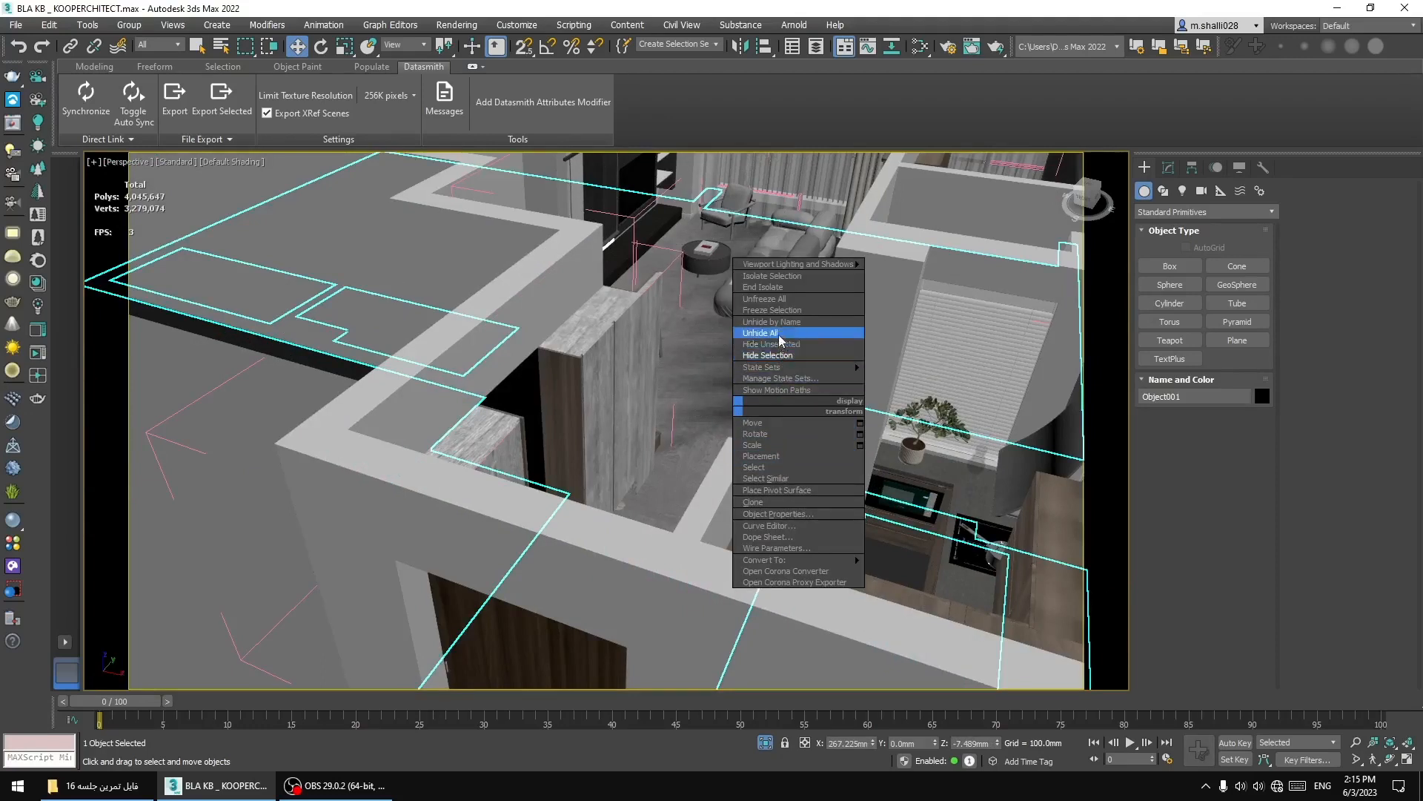
click(768, 356)
scroll(742, 396, down, 8)
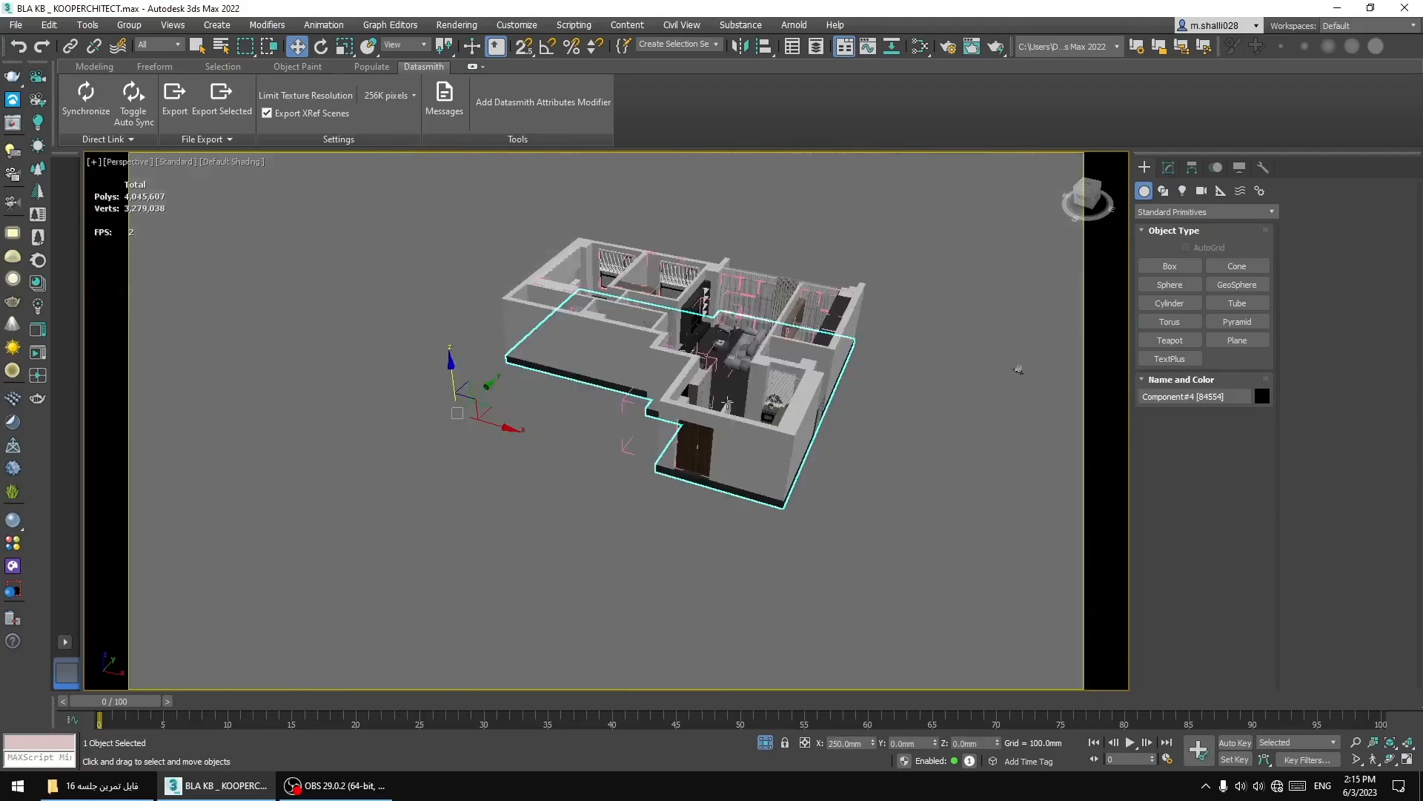
drag(452, 362, 465, 418)
Unhide all objects in the scene, and hide the ceiling group covering the apartment.
right_click(890, 355)
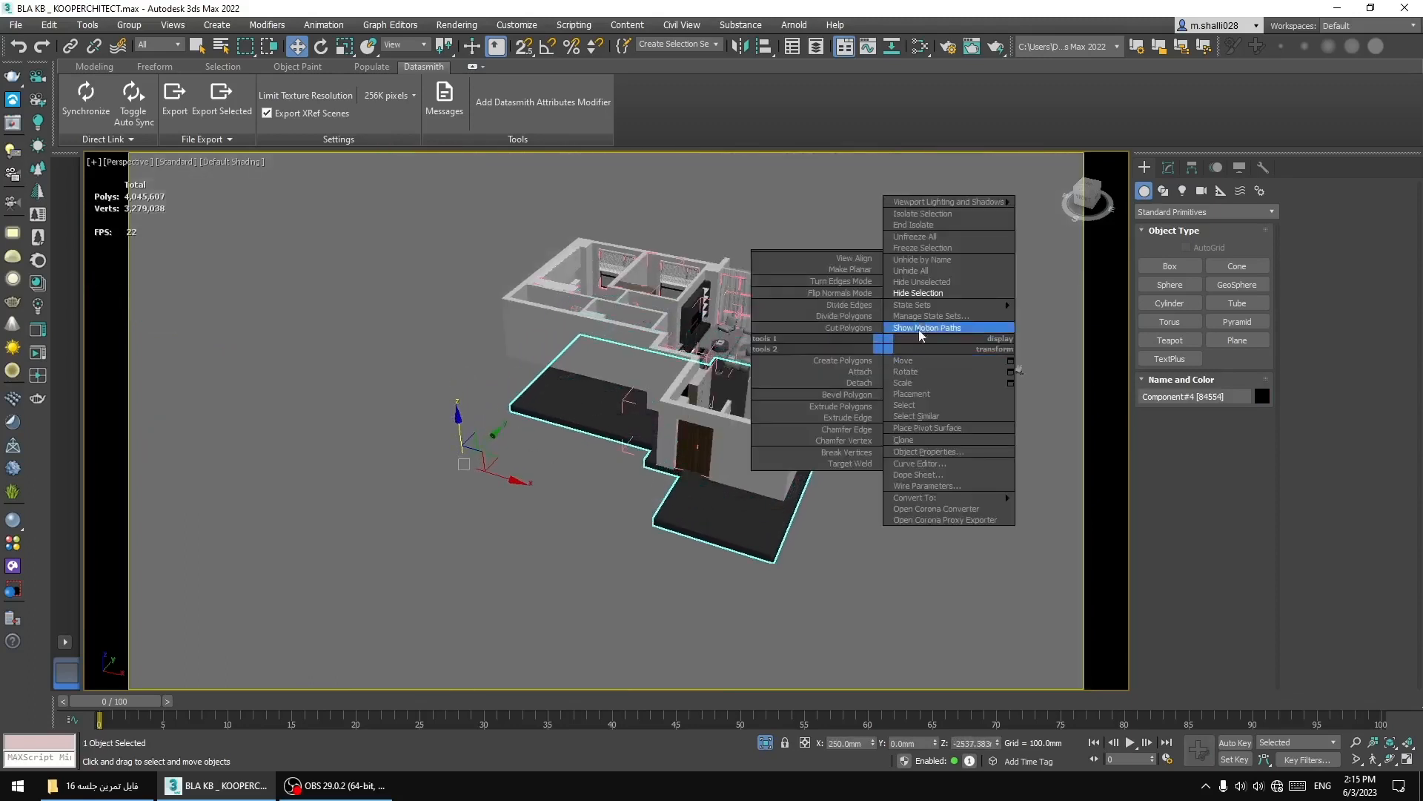
click(908, 292)
scroll(723, 430, up, 2)
scroll(723, 430, up, 2)
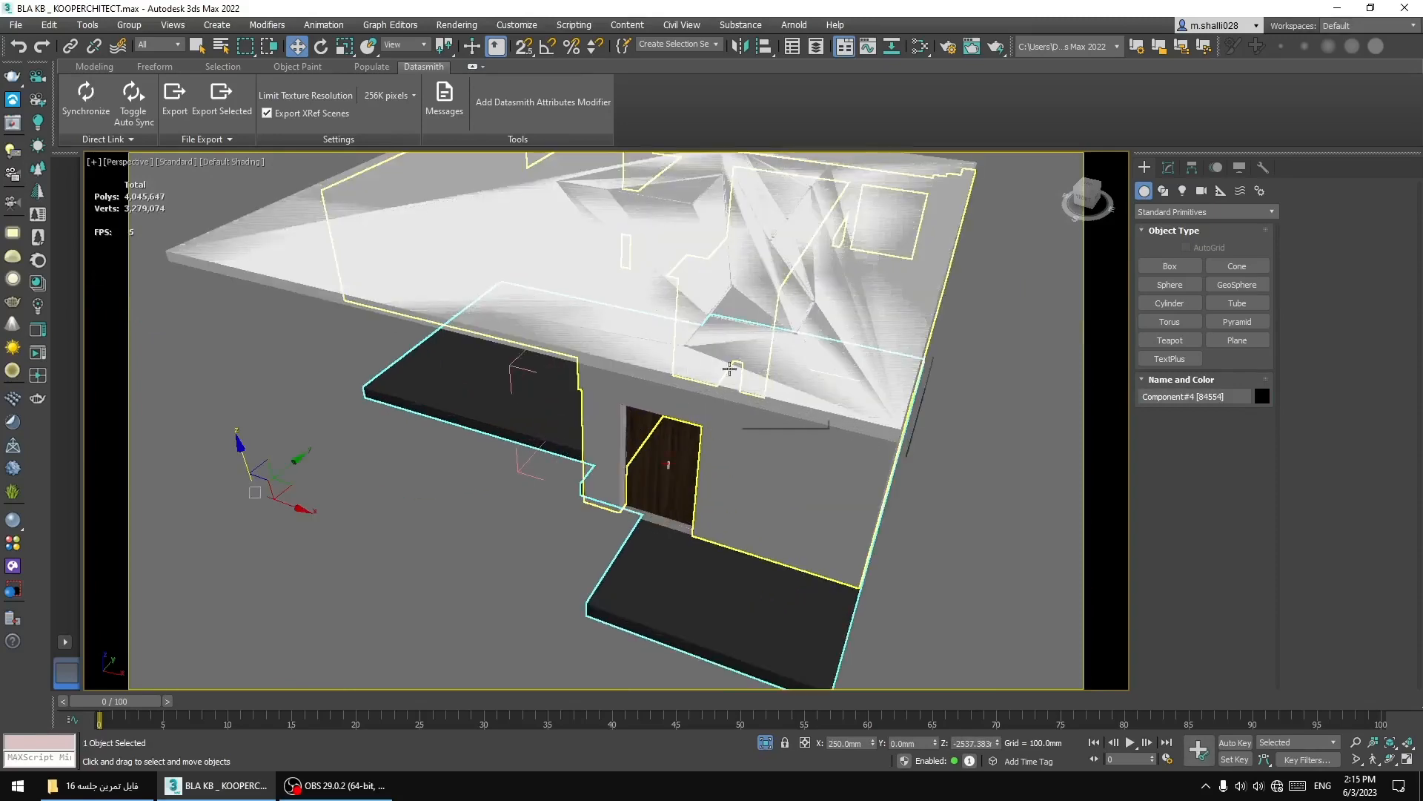
click(705, 267)
scroll(705, 267, up, 1)
right_click(705, 264)
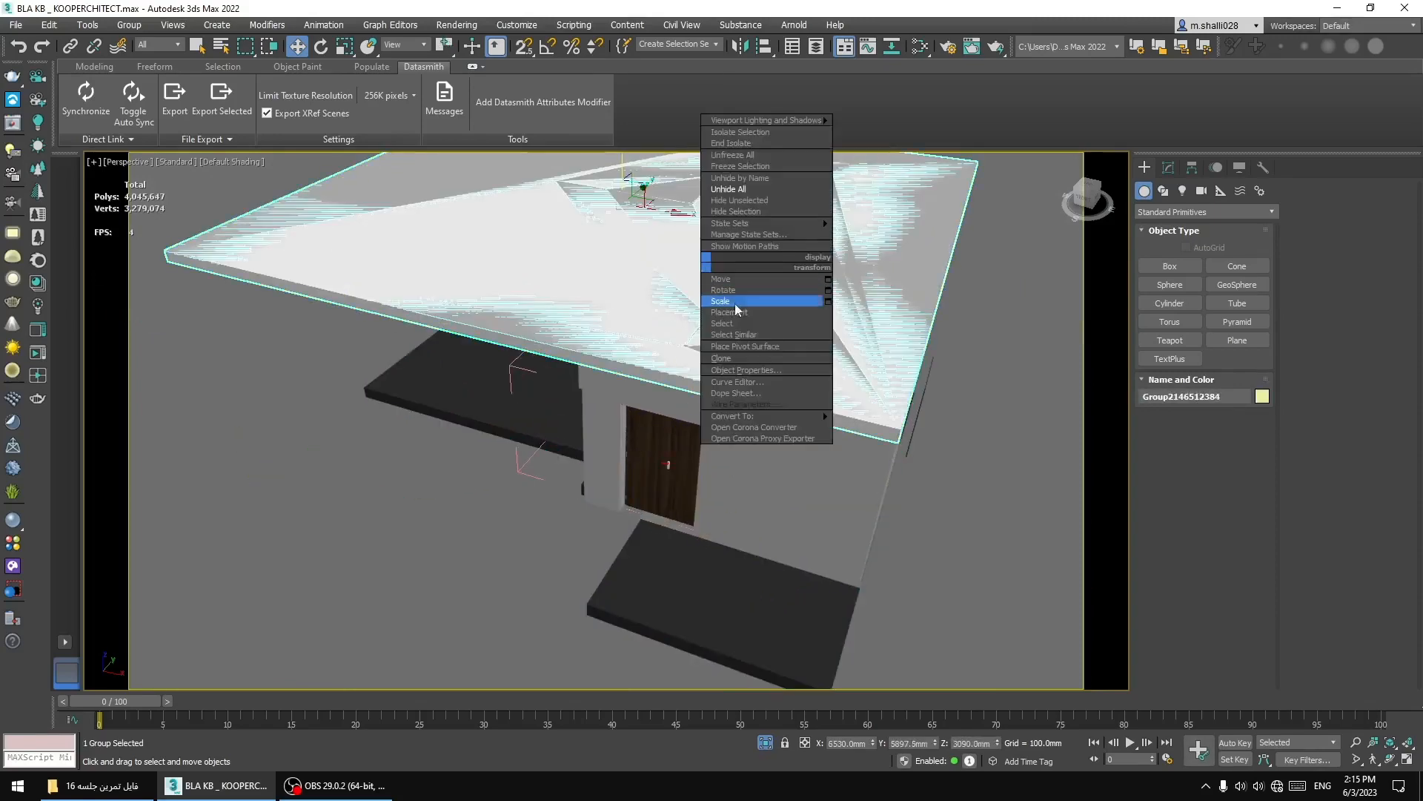
click(741, 212)
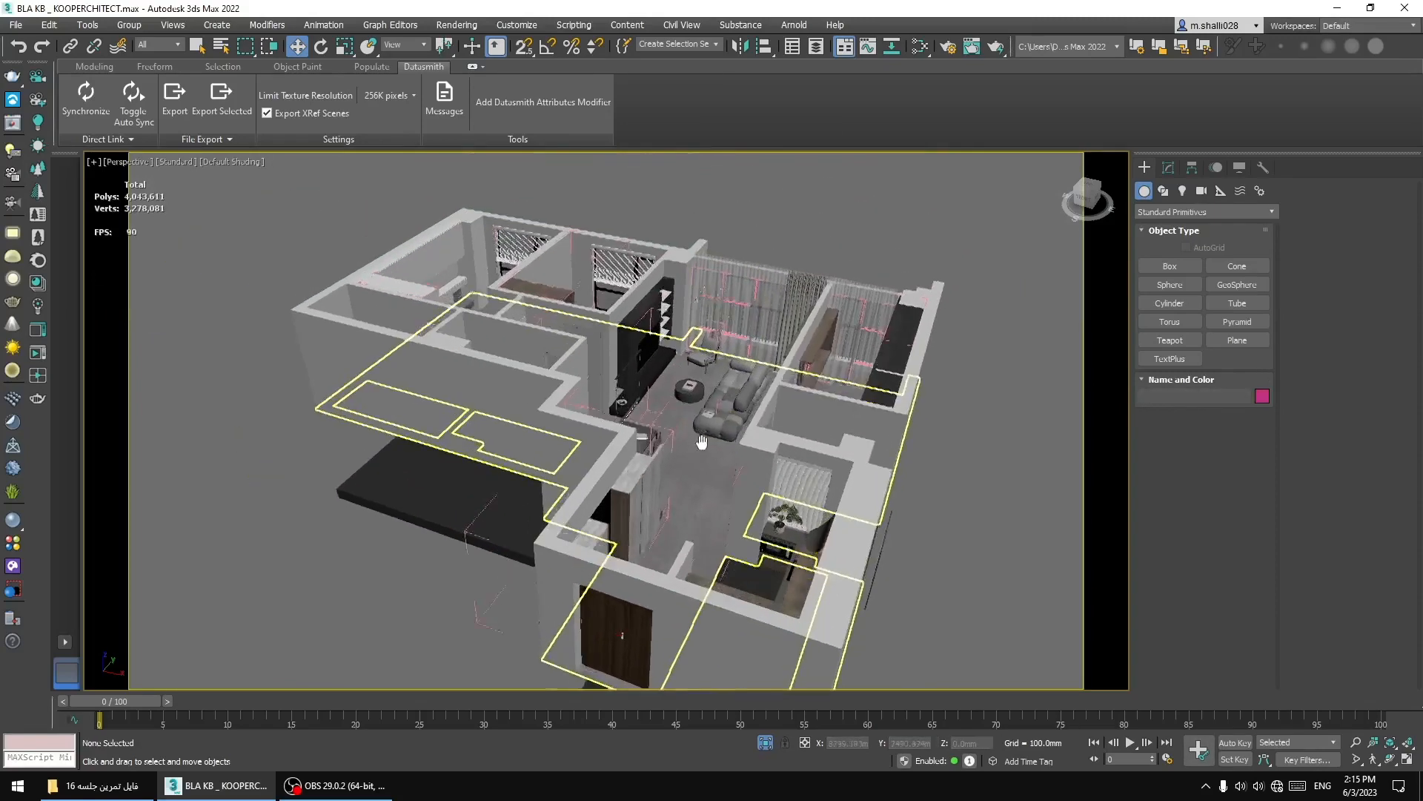
Select the thin floor surface and examine its edges and underside from floor level and from below.
scroll(732, 313, up, 5)
click(681, 485)
scroll(730, 423, up, 10)
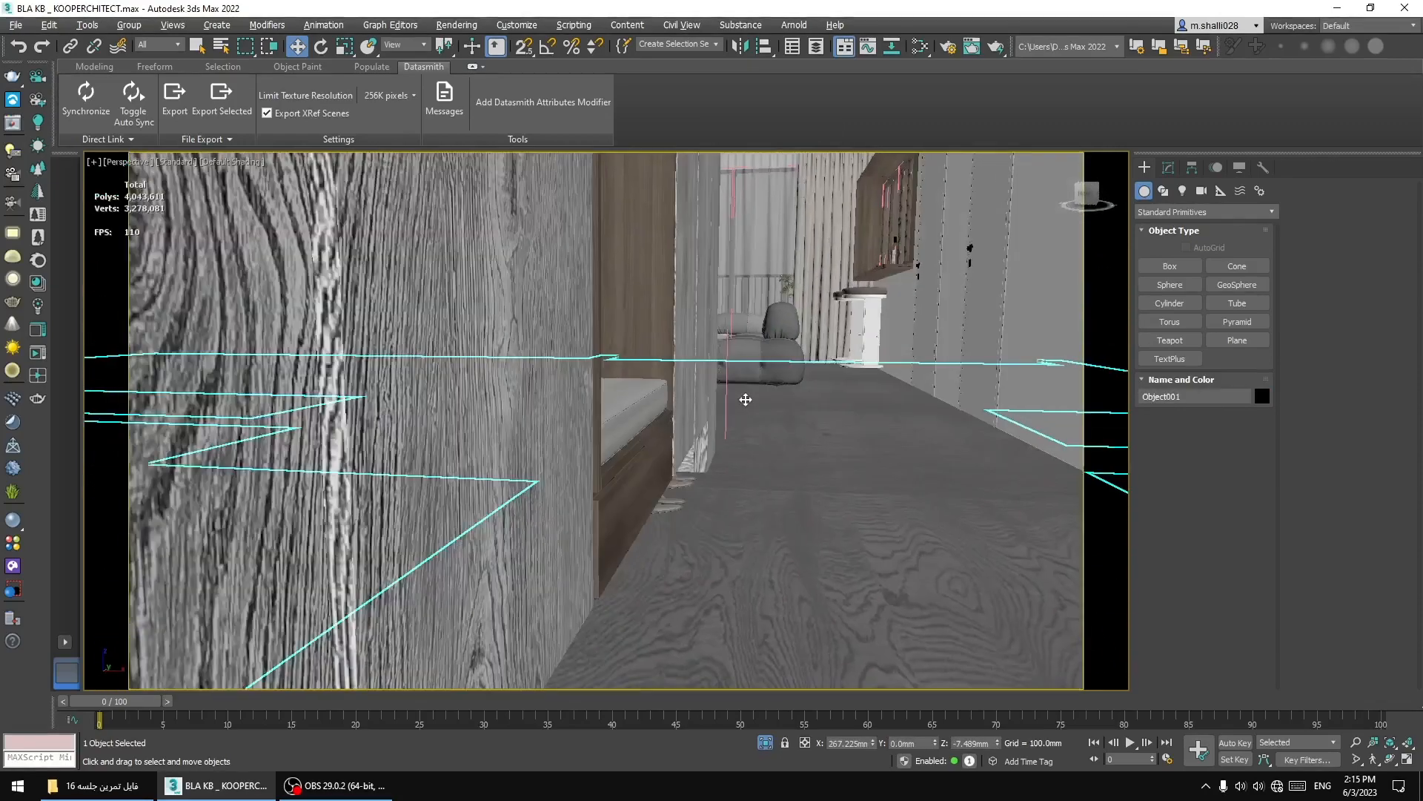
scroll(760, 385, up, 6)
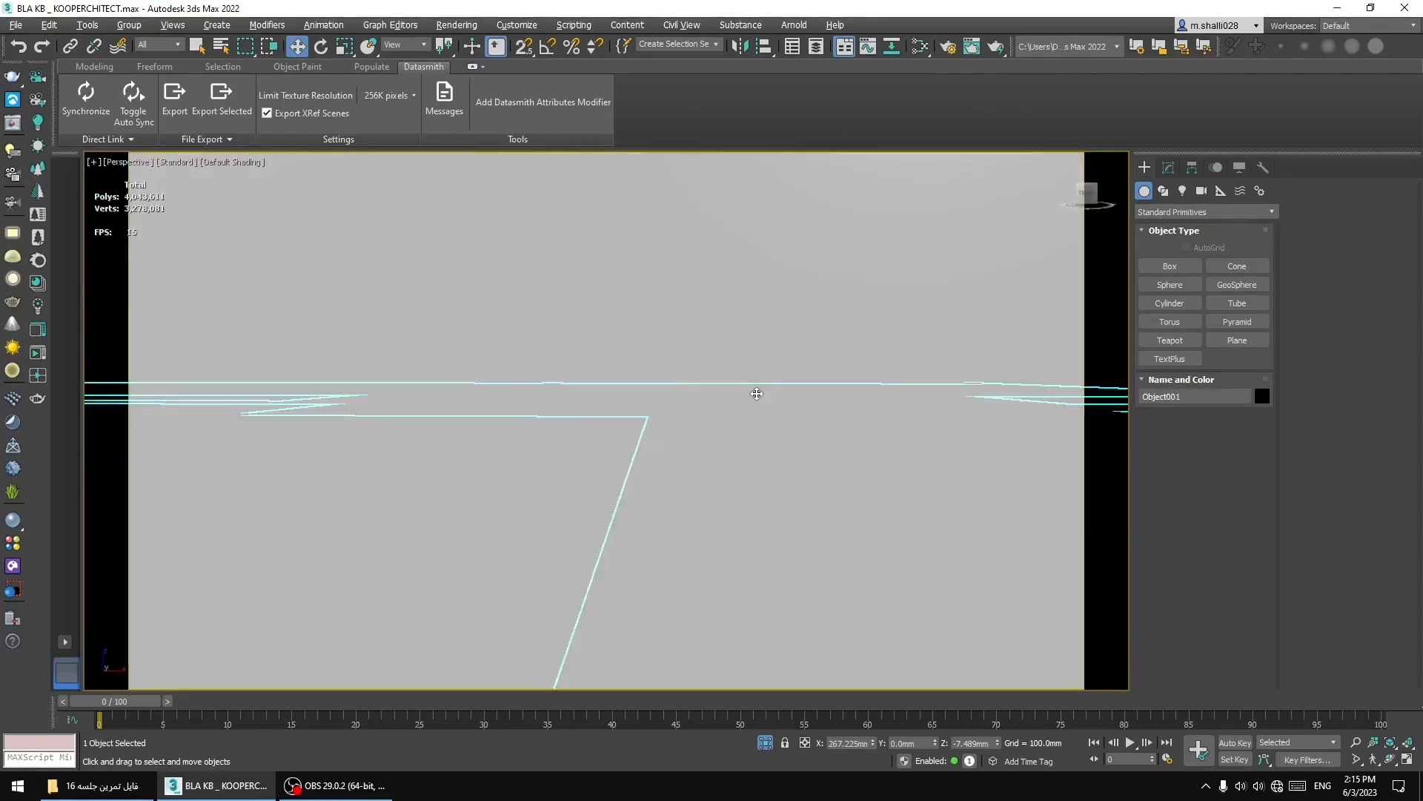
scroll(756, 391, up, 3)
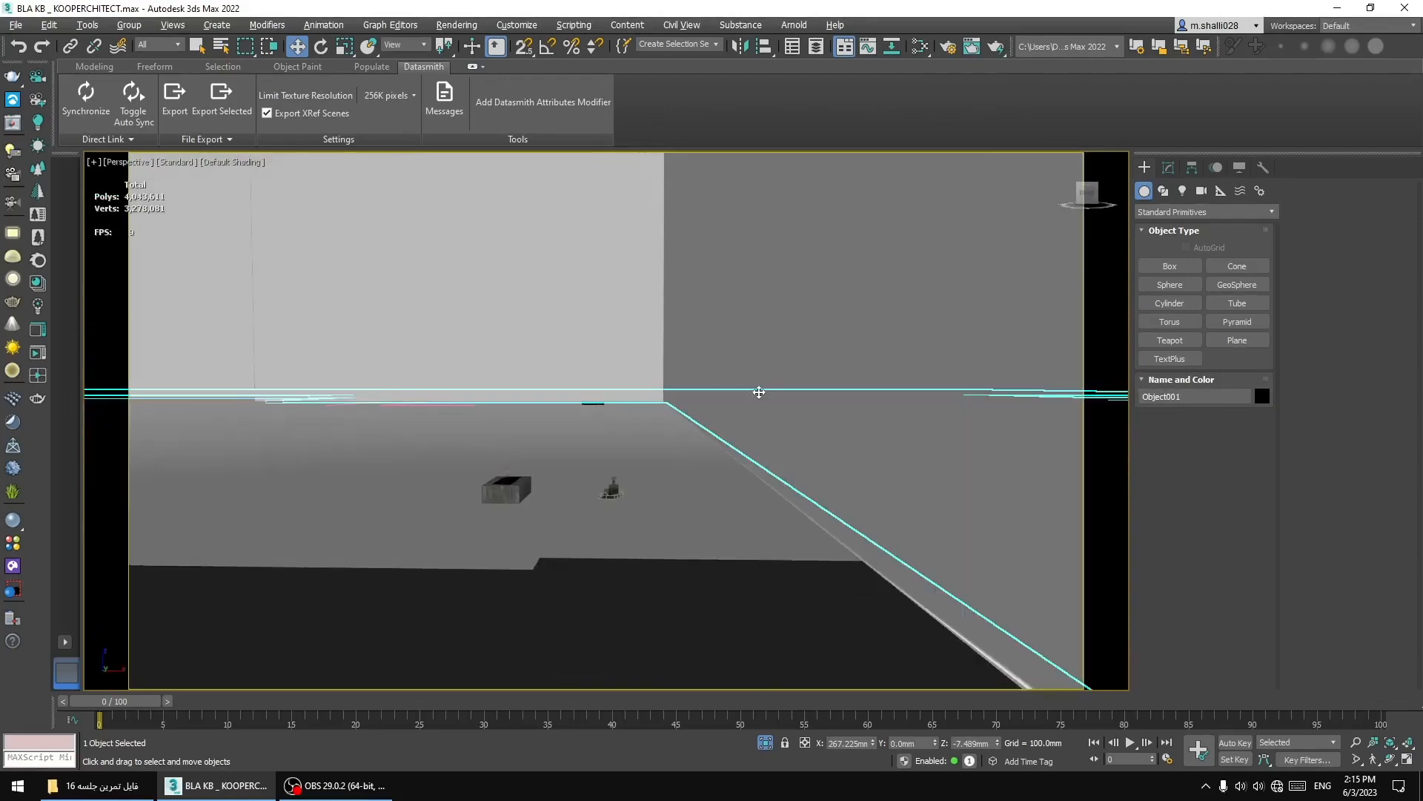
scroll(759, 392, down, 2)
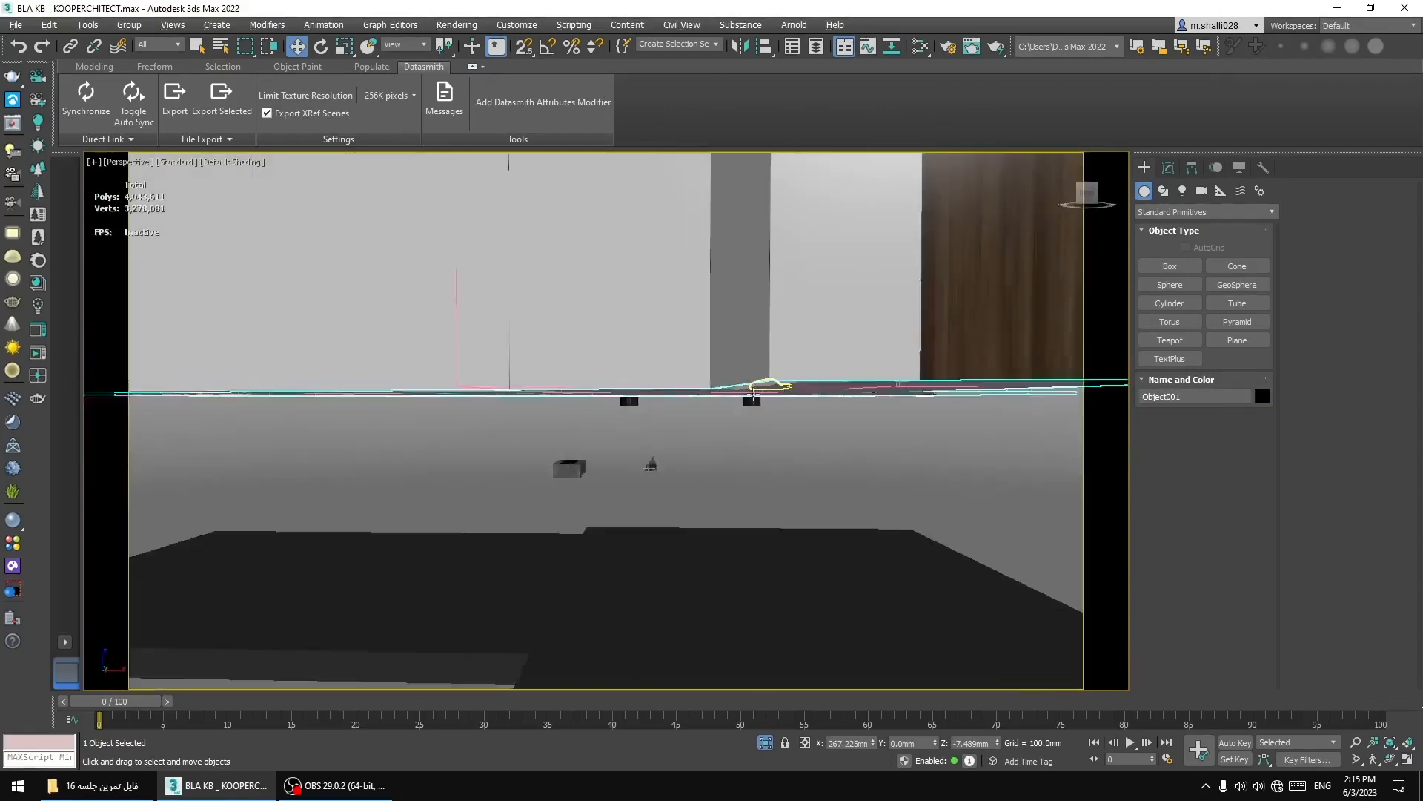
scroll(787, 428, down, 3)
mouse_move(787, 429)
alt+middle_down()
mouse_move(820, 435)
mouse_move(789, 430)
alt+middle_up()
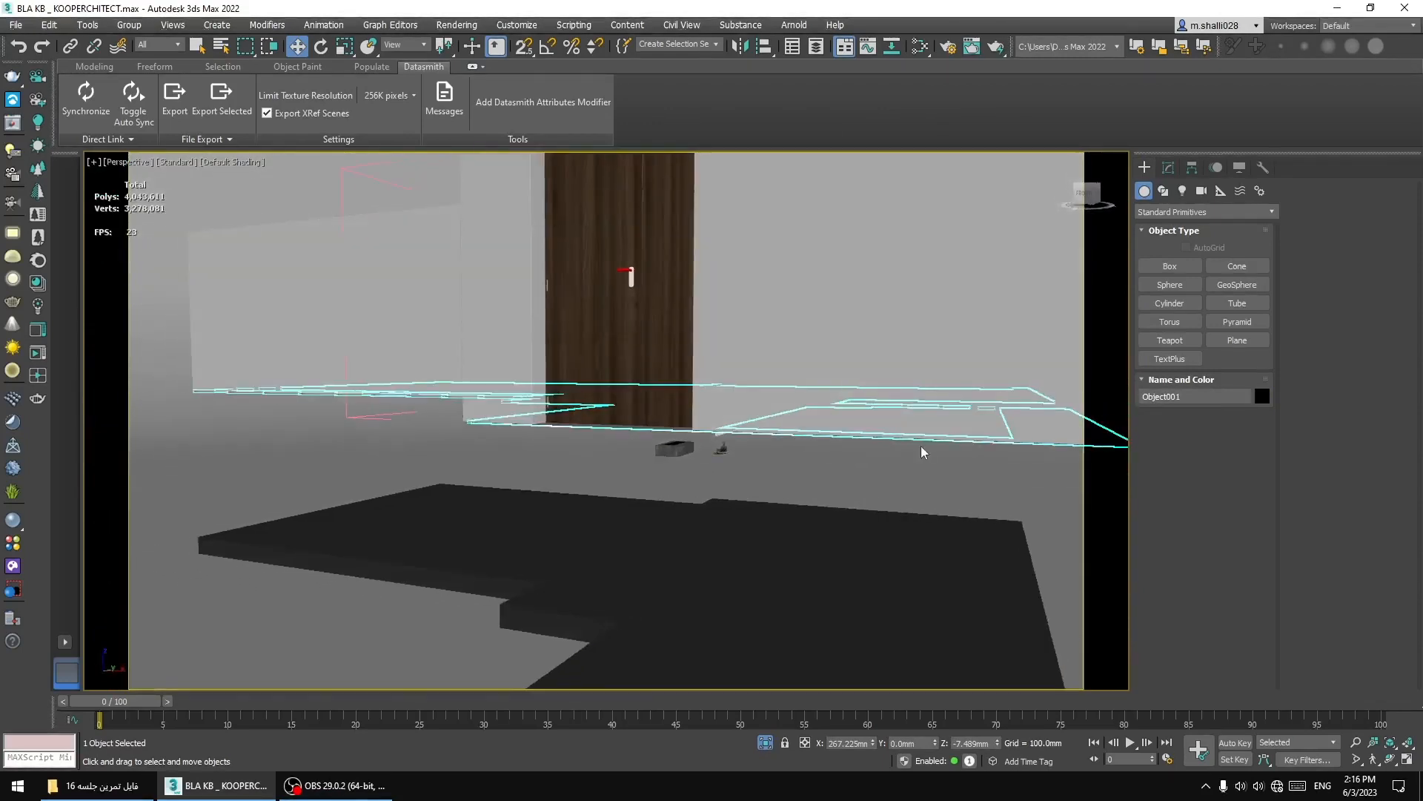
alt+middle_drag(923, 449, 899, 454)
scroll(772, 502, up, 3)
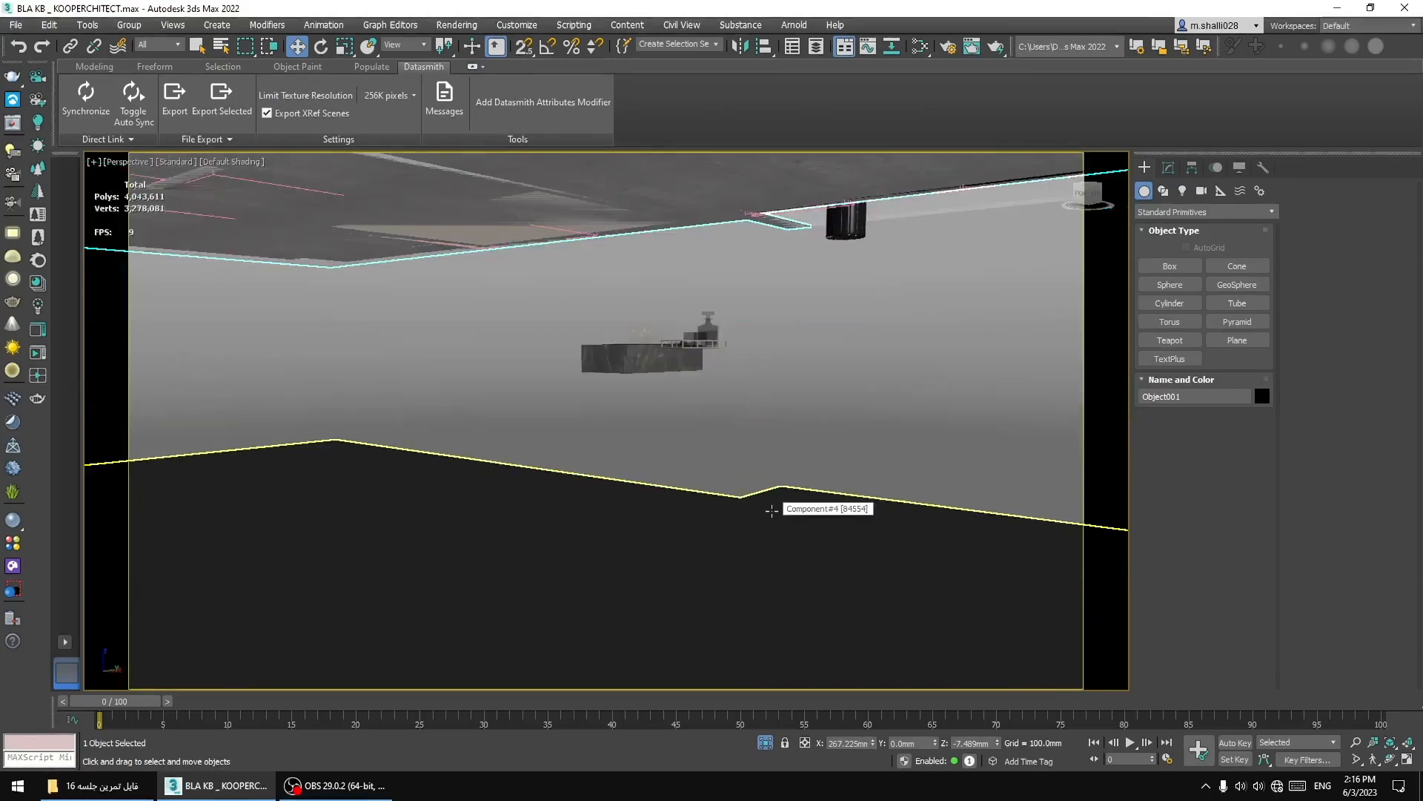
scroll(788, 499, down, 3)
Add a Shell modifier to the thin floor surface and set its outer amount to 1 mm.
click(1168, 166)
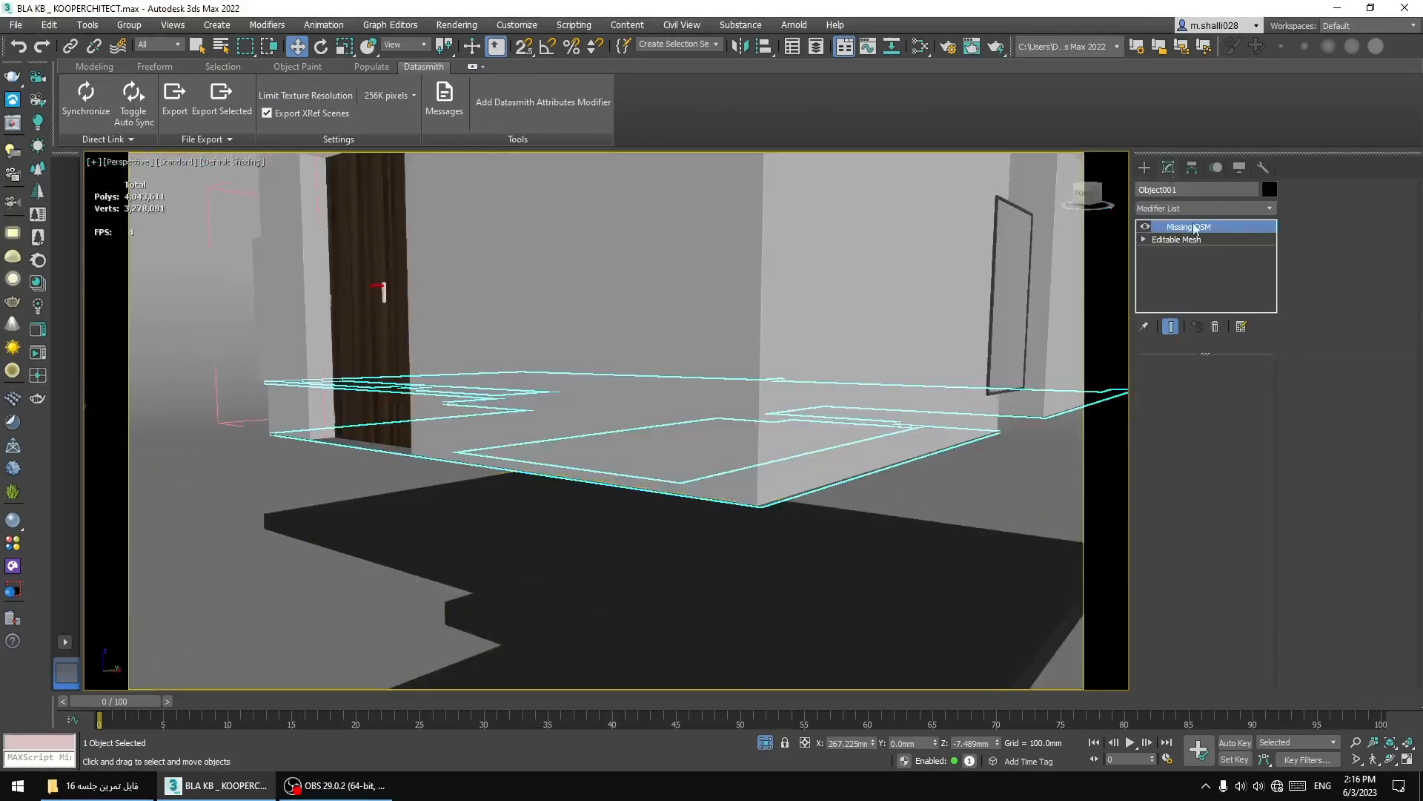
click(1213, 208)
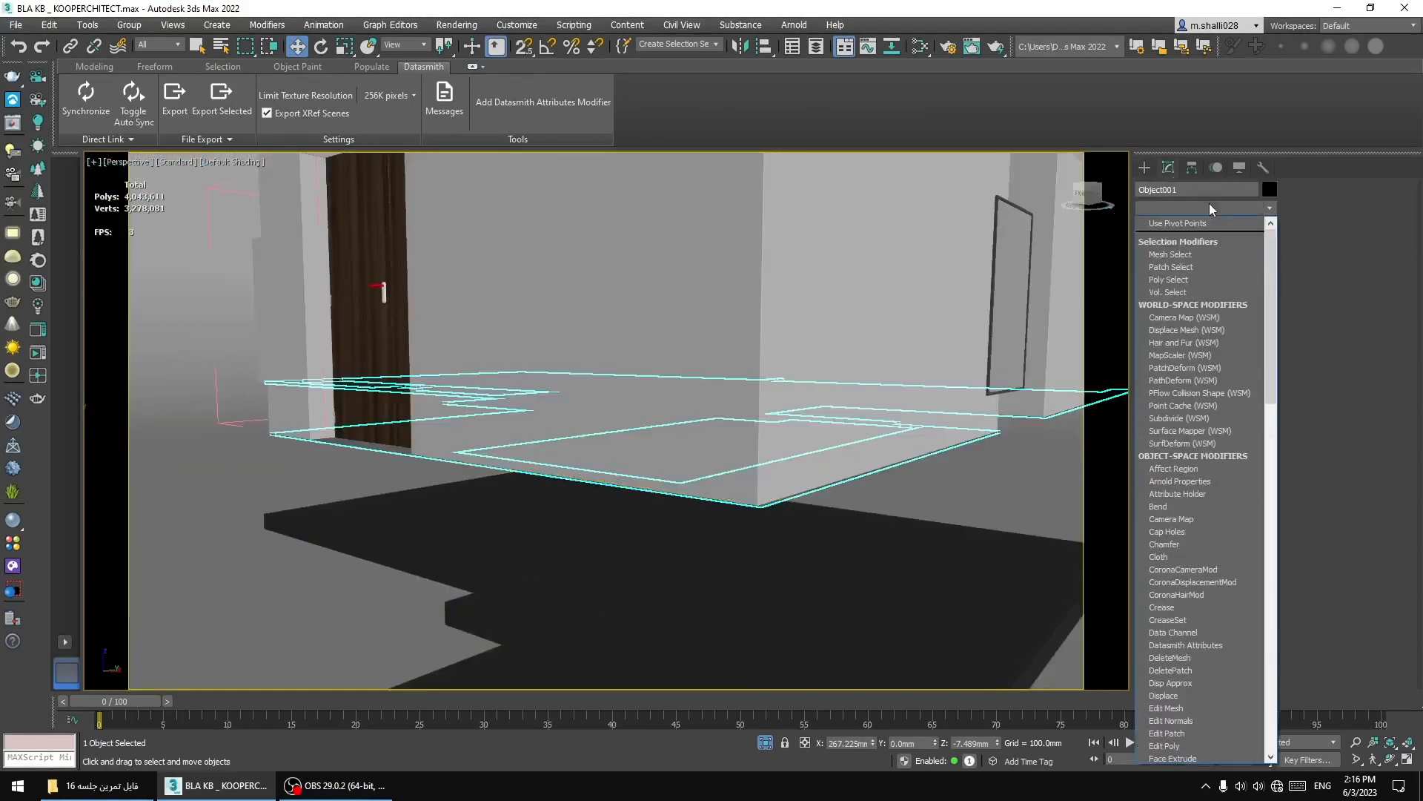
text(sh)
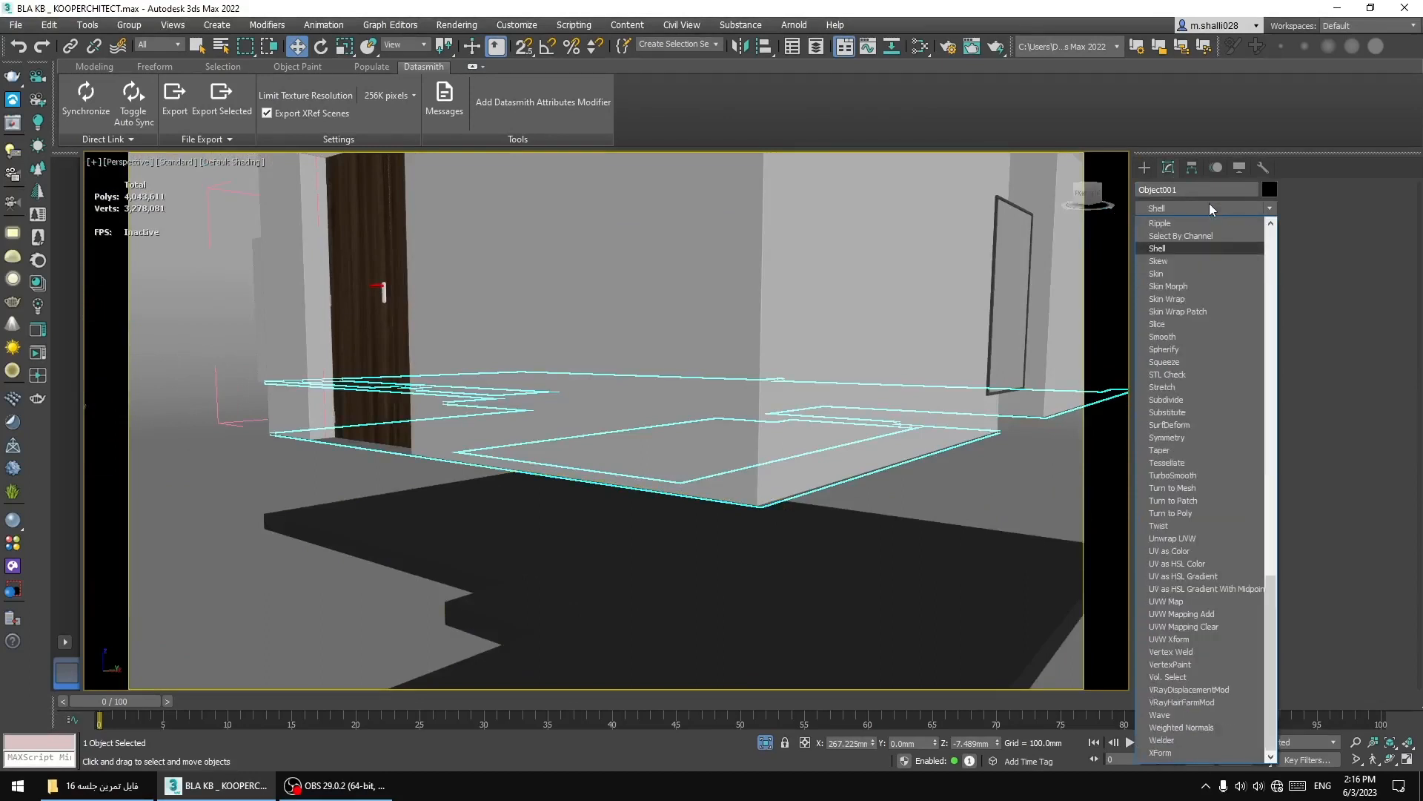
click(1158, 250)
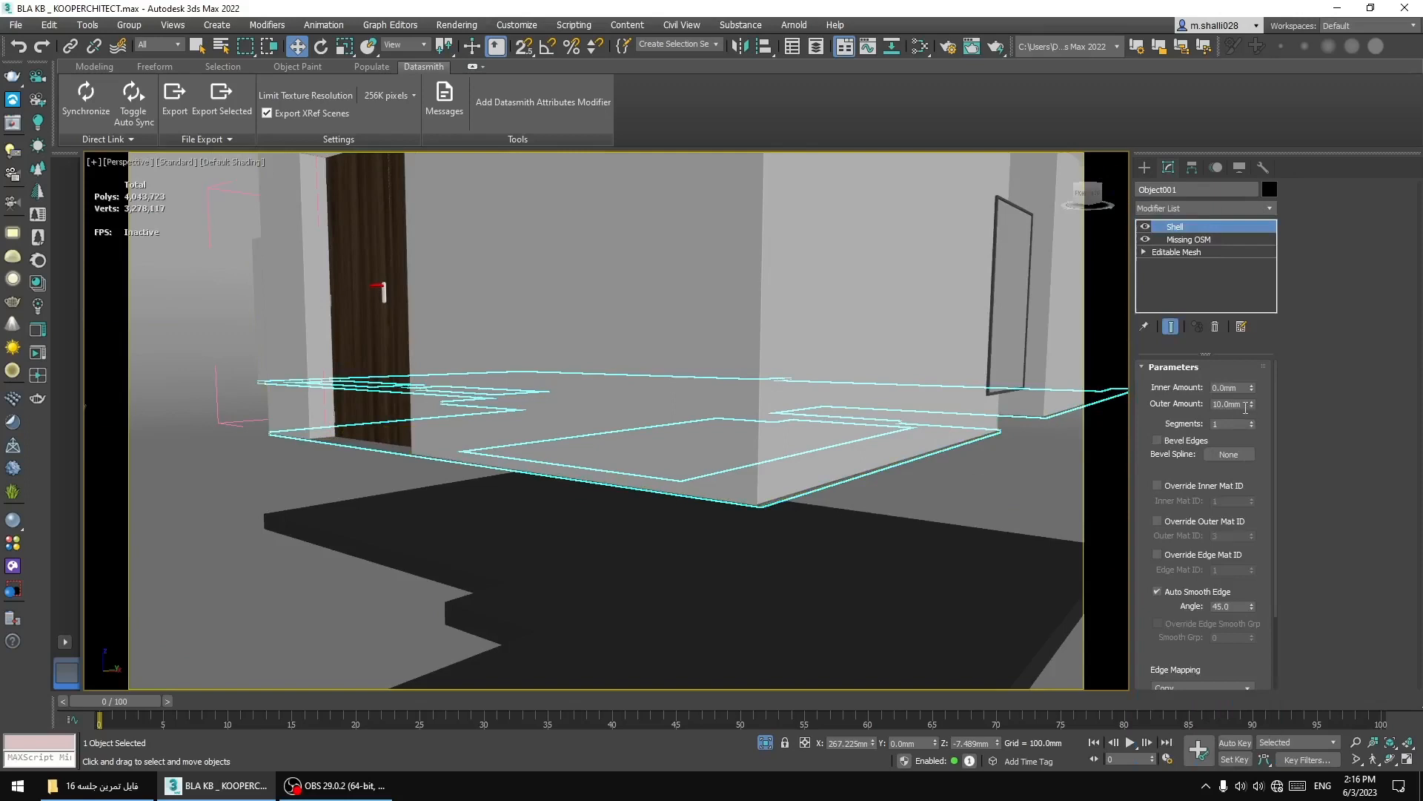
click(1245, 405)
text(1)
key(Return)
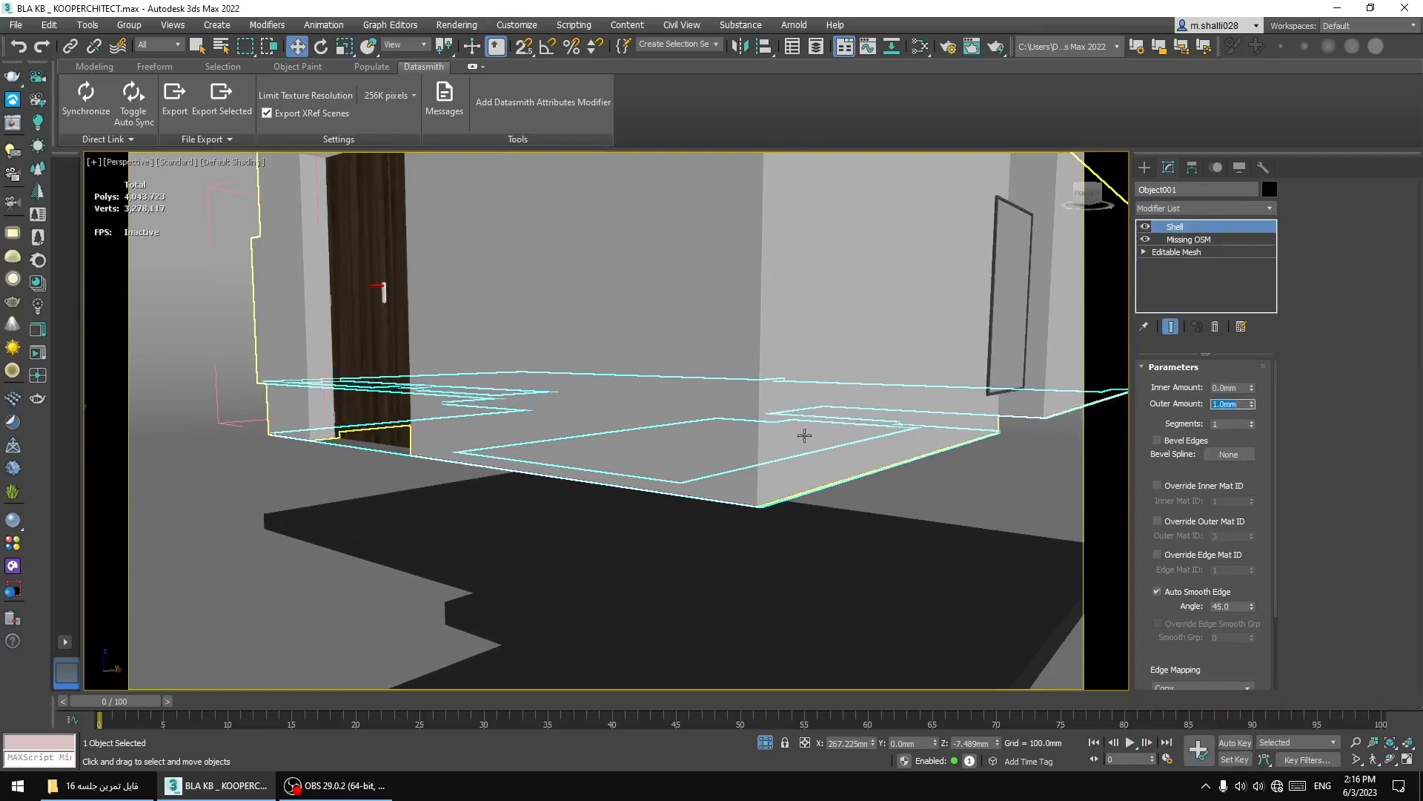
click(1146, 169)
Check the shelled floor around the dining chairs, and unhide all objects in the scene.
alt+middle_drag(803, 294, 800, 387)
scroll(697, 370, up, 5)
scroll(700, 373, down, 5)
scroll(653, 467, up, 5)
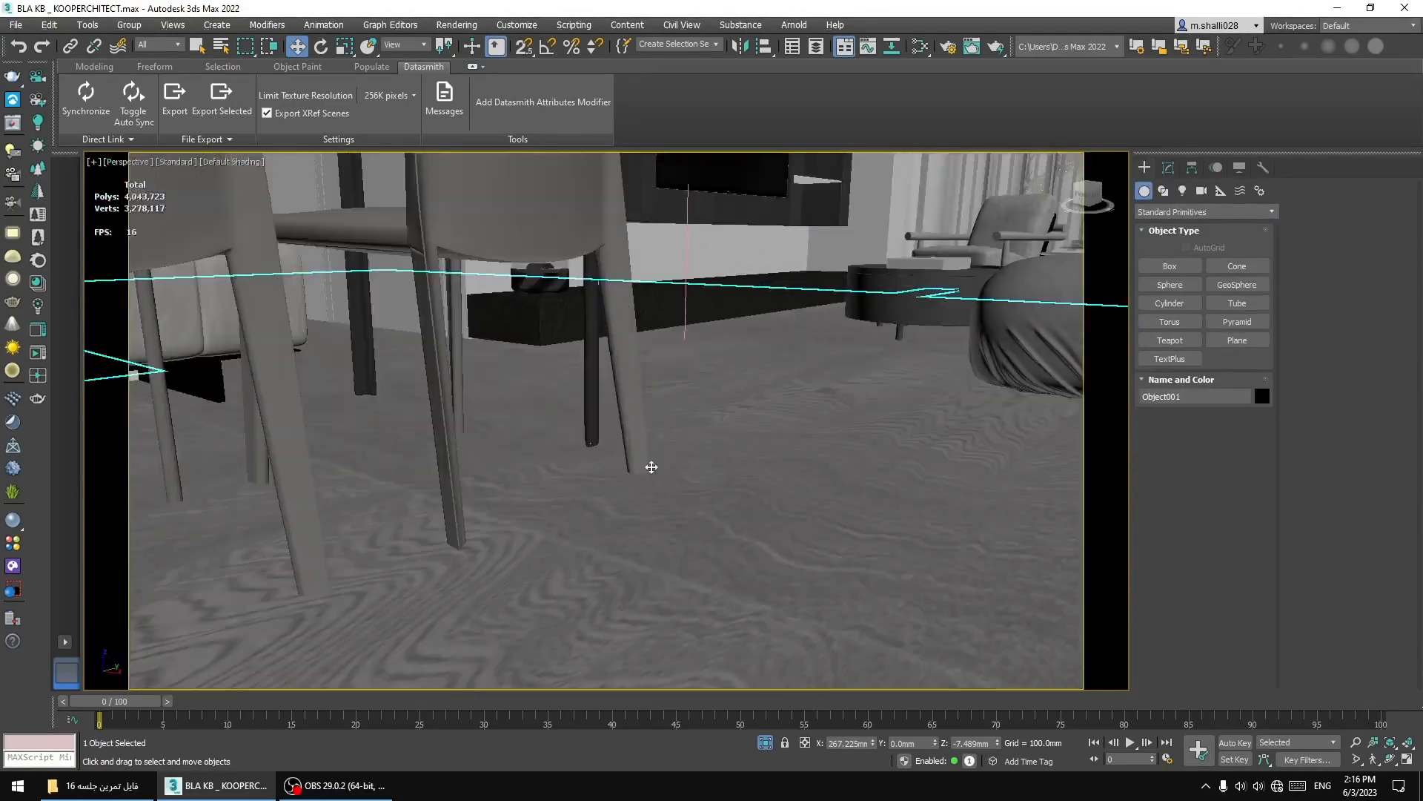
alt+middle_drag(640, 456, 690, 450)
key(z)
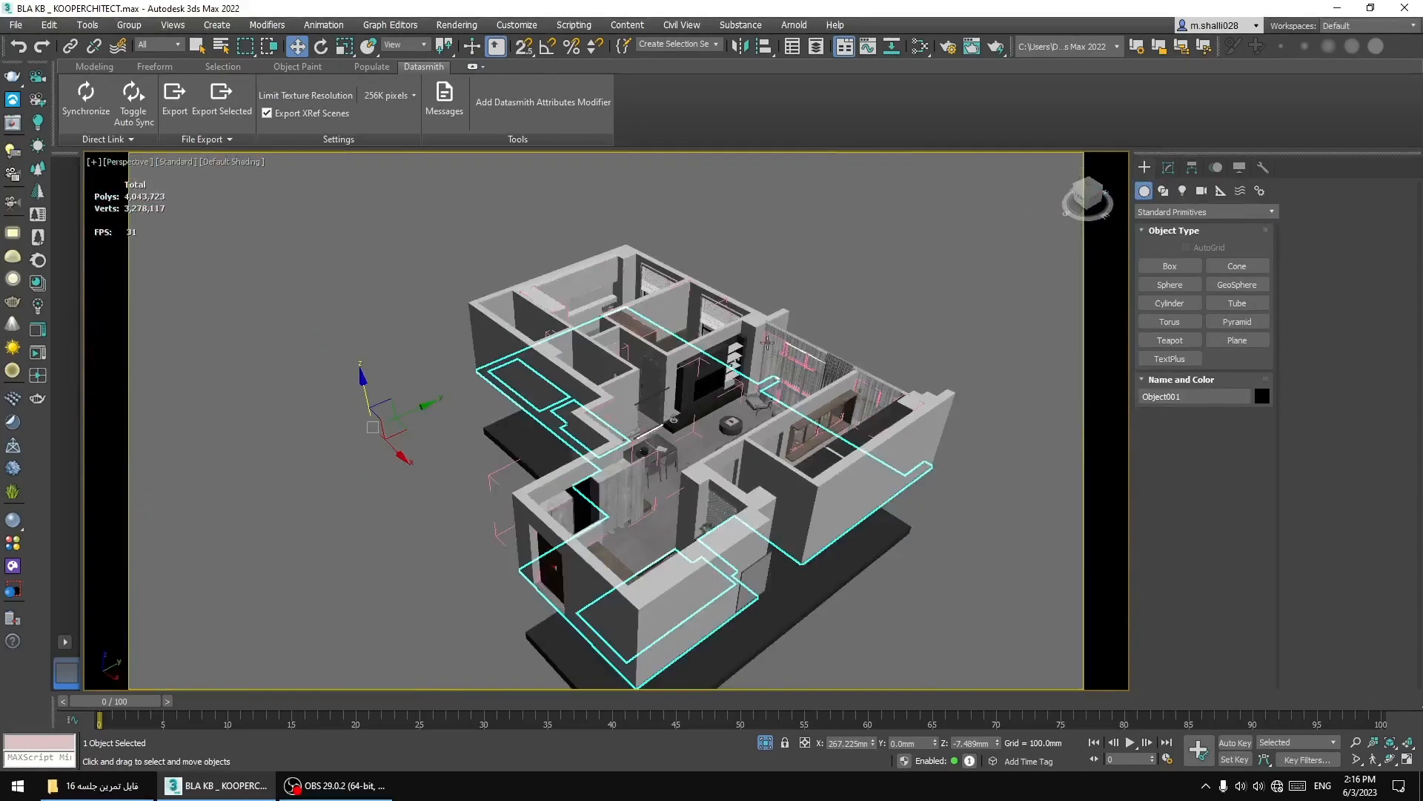
right_click(826, 202)
click(848, 131)
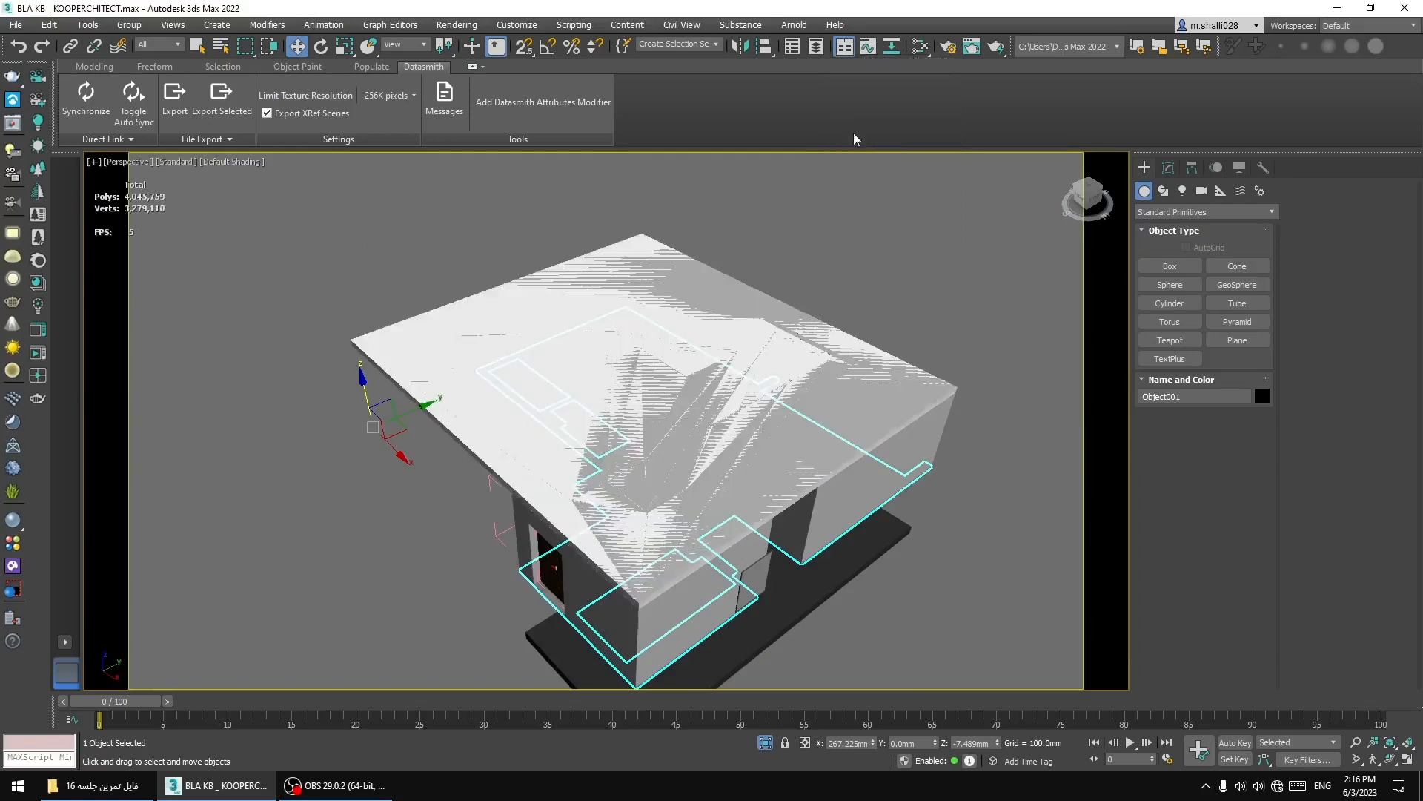
Export the whole scene as the Datasmith file BLA KB _ KOOPERCHITECT.udatasmith in the NNN1 folder.
alt+middle_drag(791, 384, 747, 318)
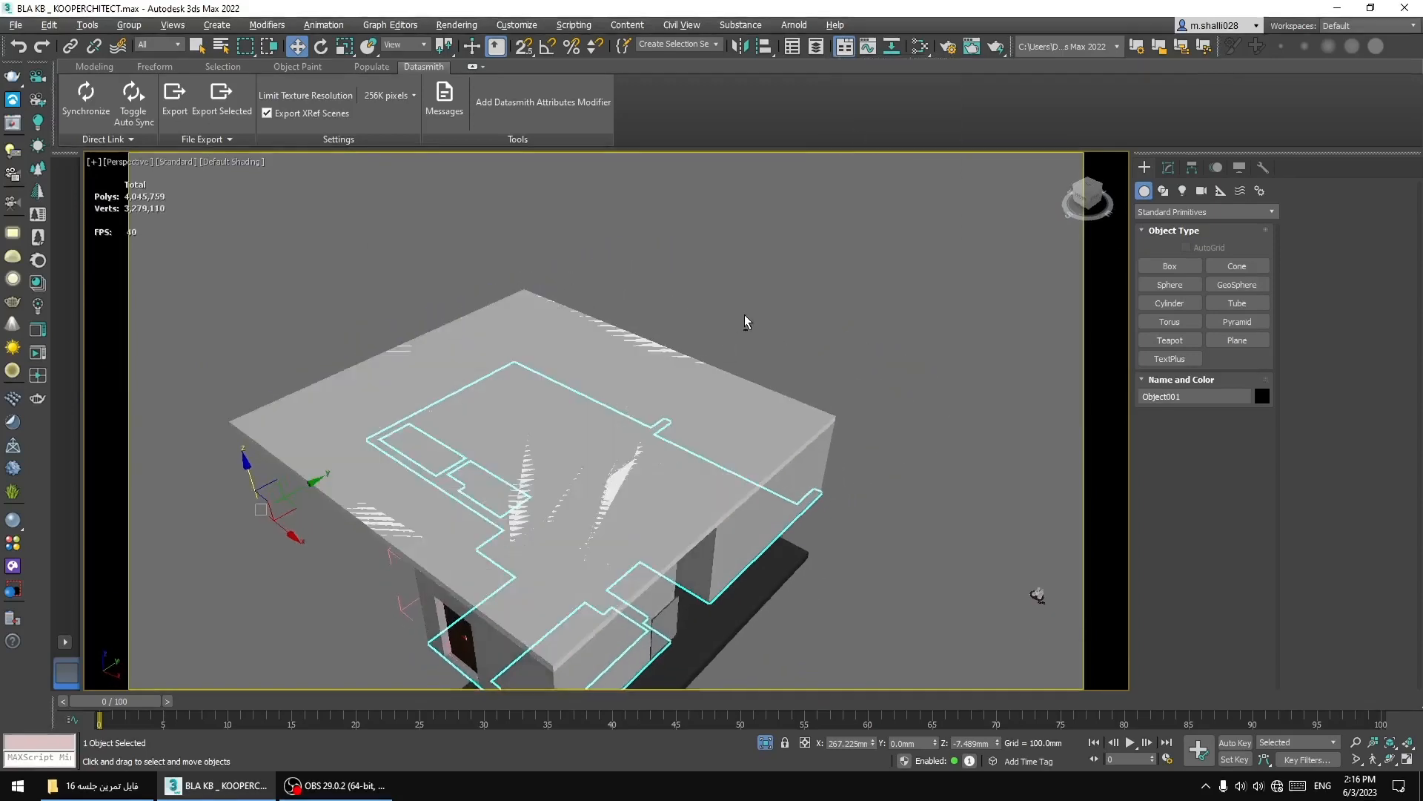
click(176, 102)
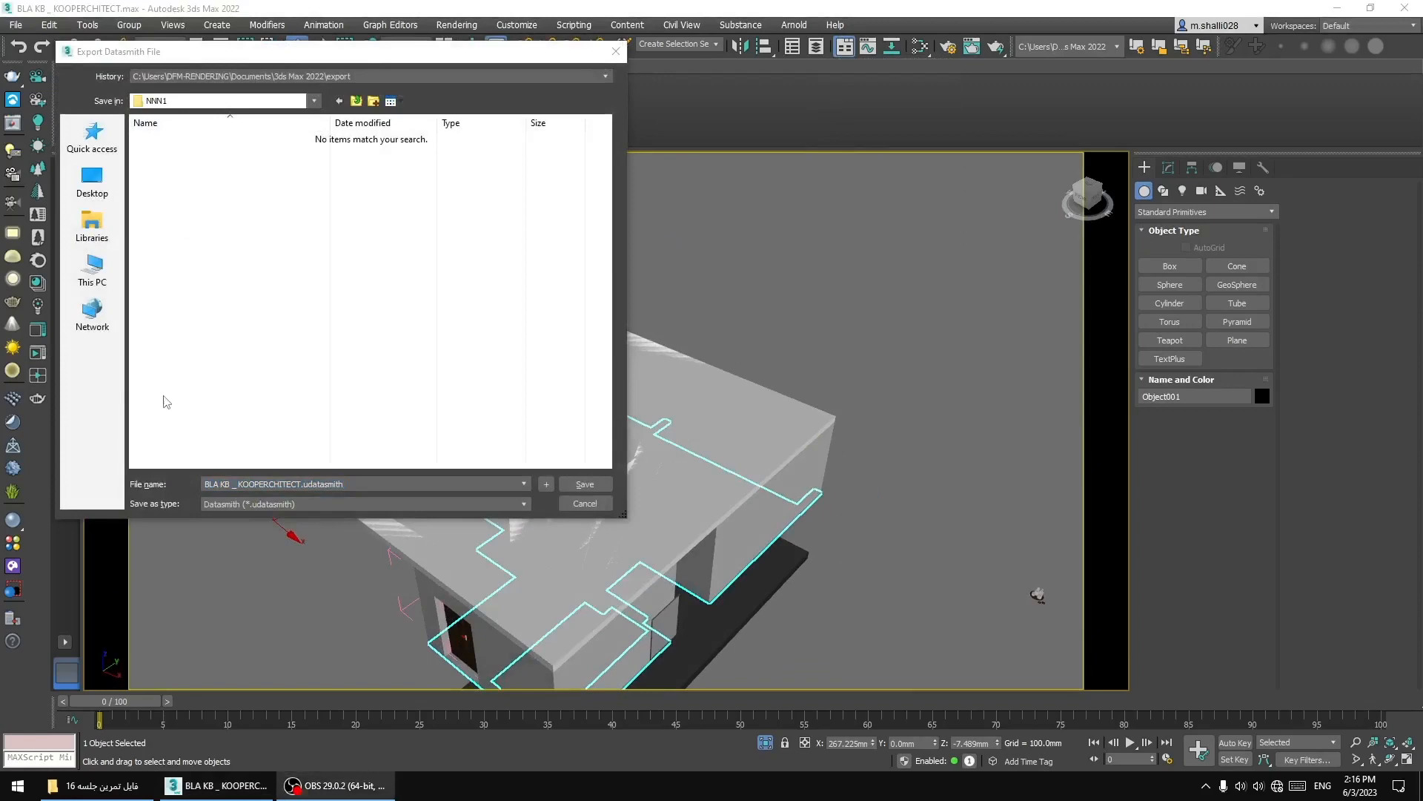
click(586, 485)
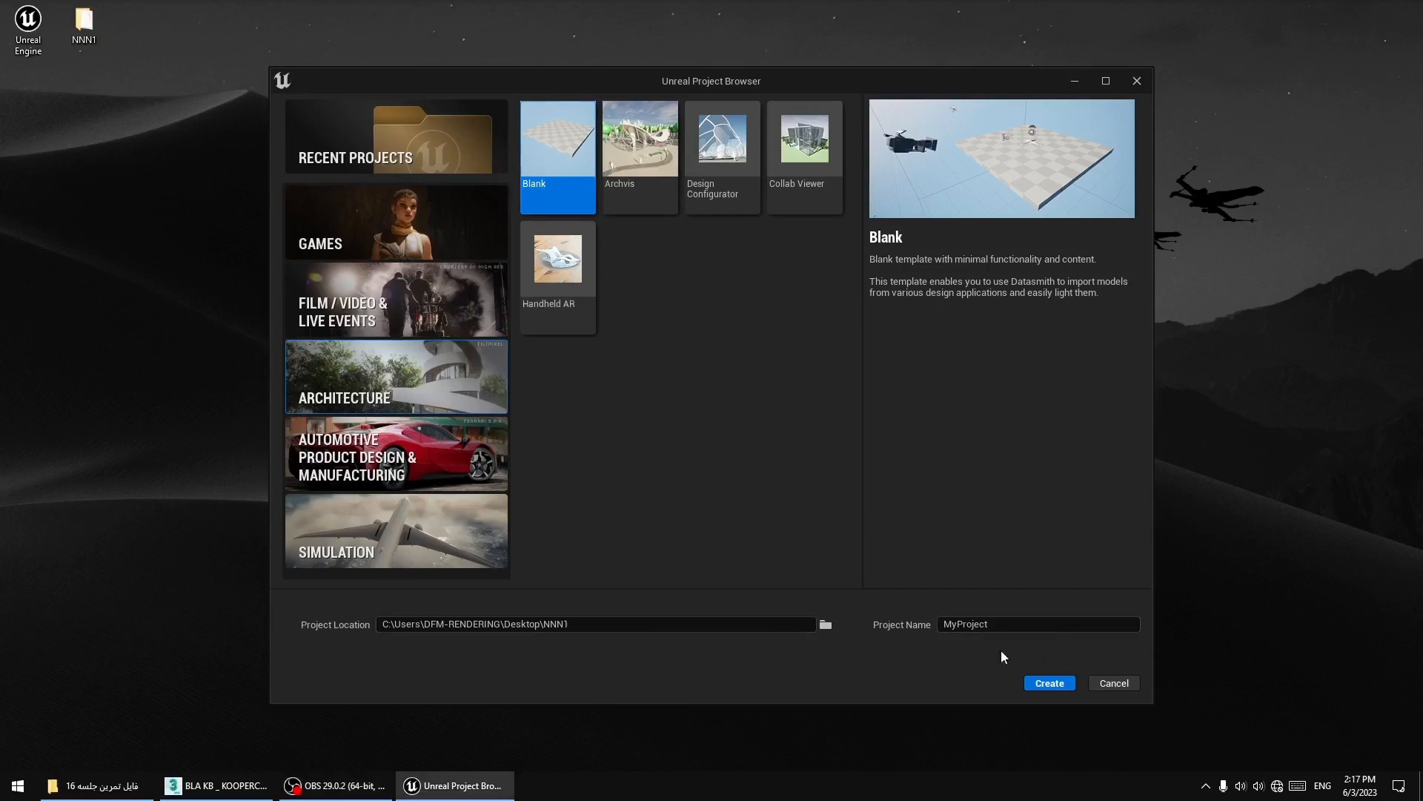
Switch to Unreal Engine and create a Blank Architecture project named MyProject in the desktop's NNN1 folder.
click(1050, 684)
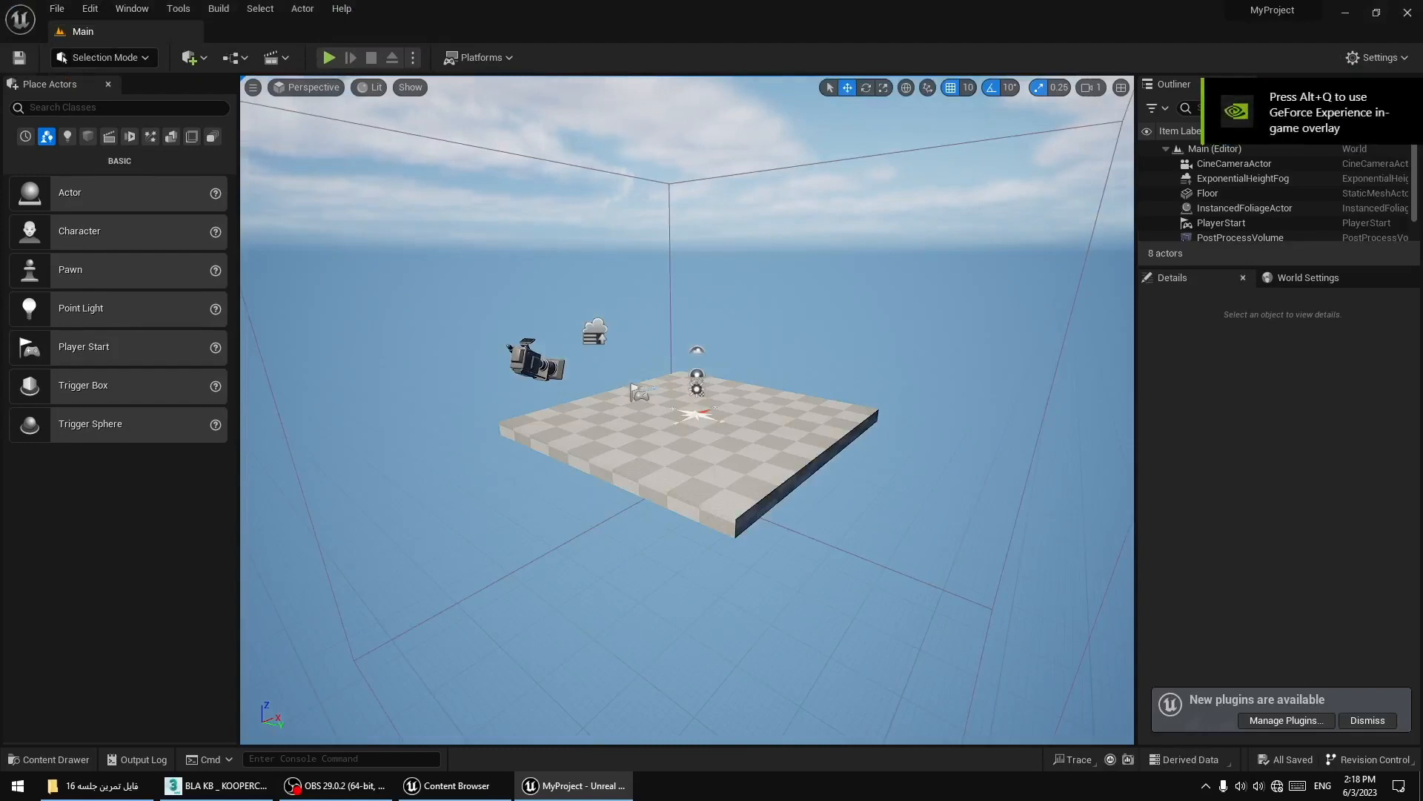
right_drag(656, 445, 686, 462)
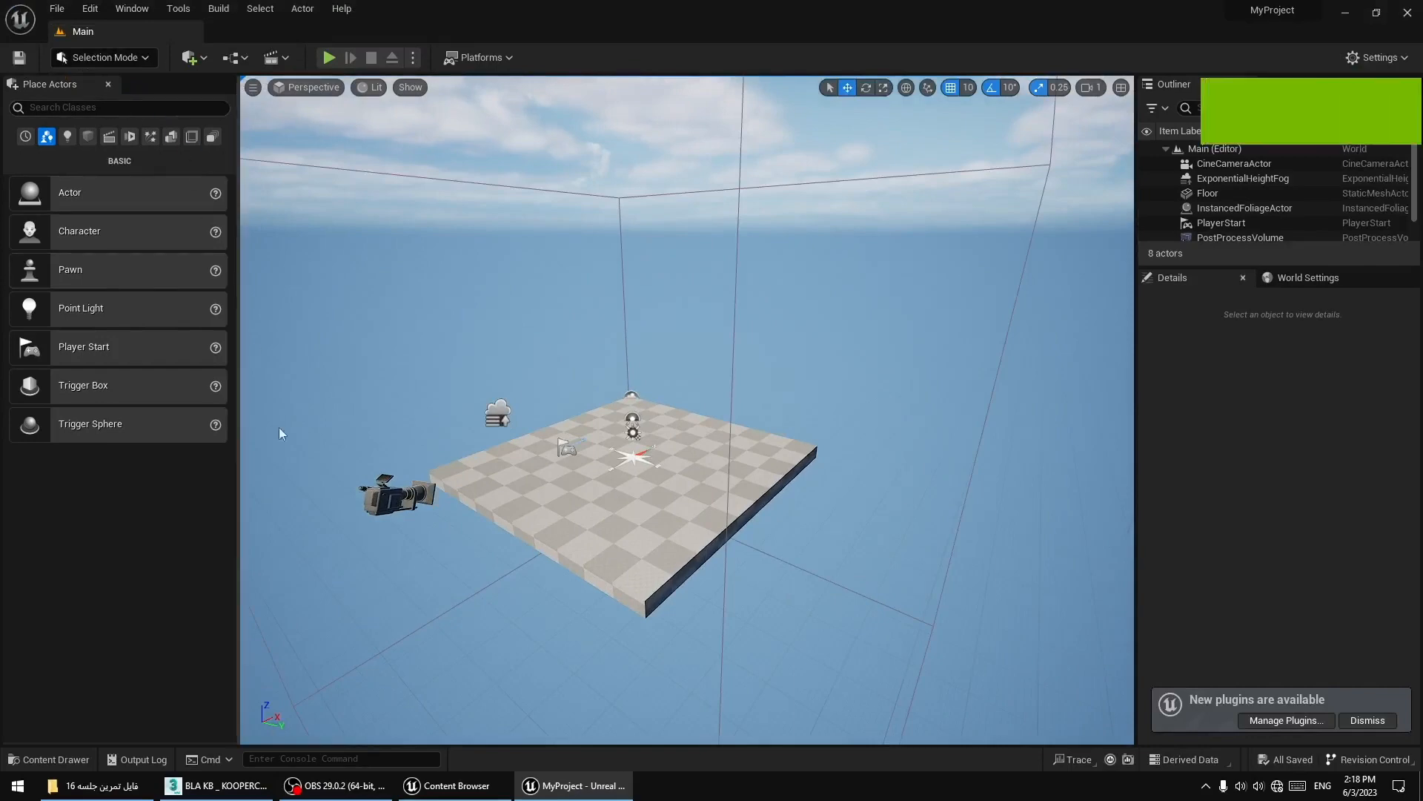
Load the default editor layout, enlarge the viewport above the Content Browser and show the project's Content folder.
click(132, 8)
mouse_move(182, 496)
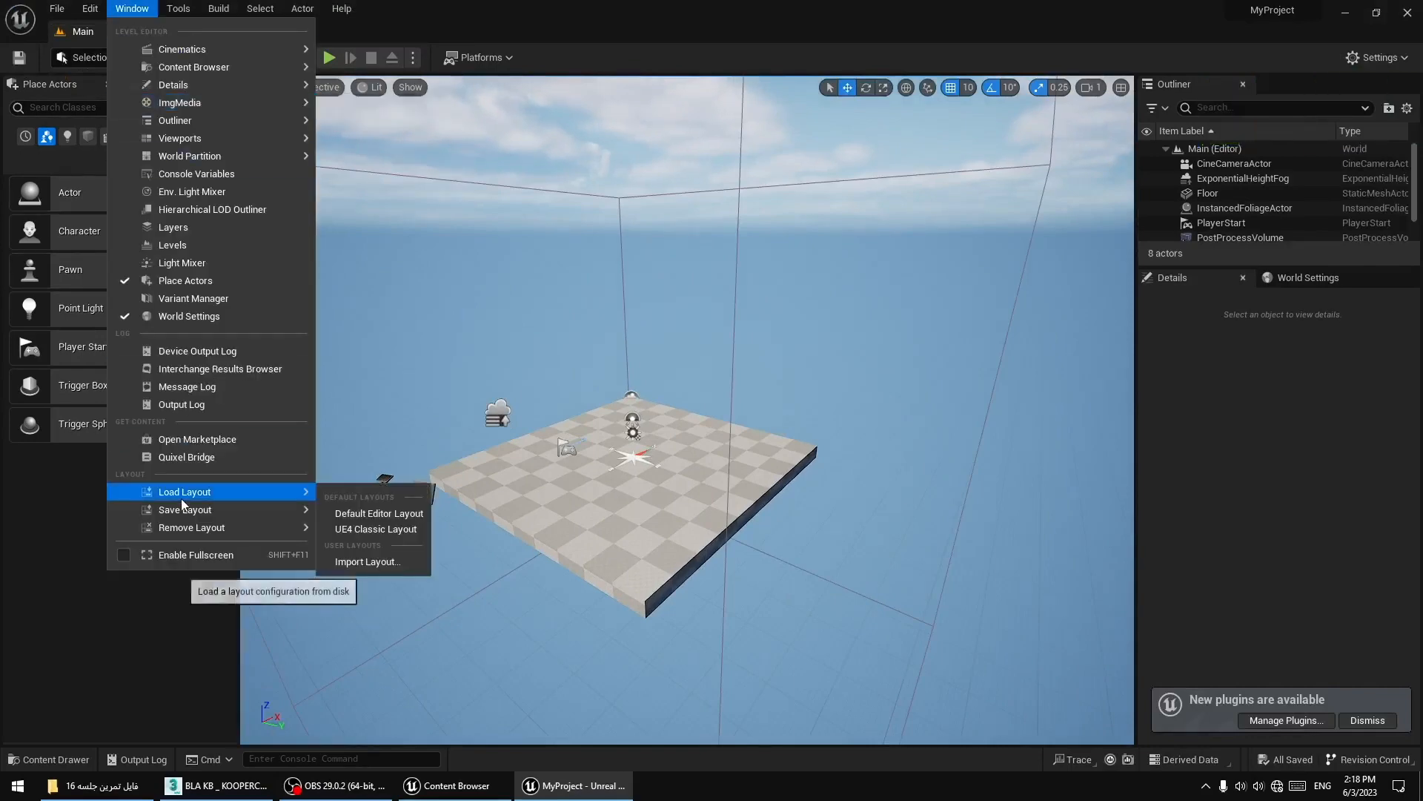
click(341, 517)
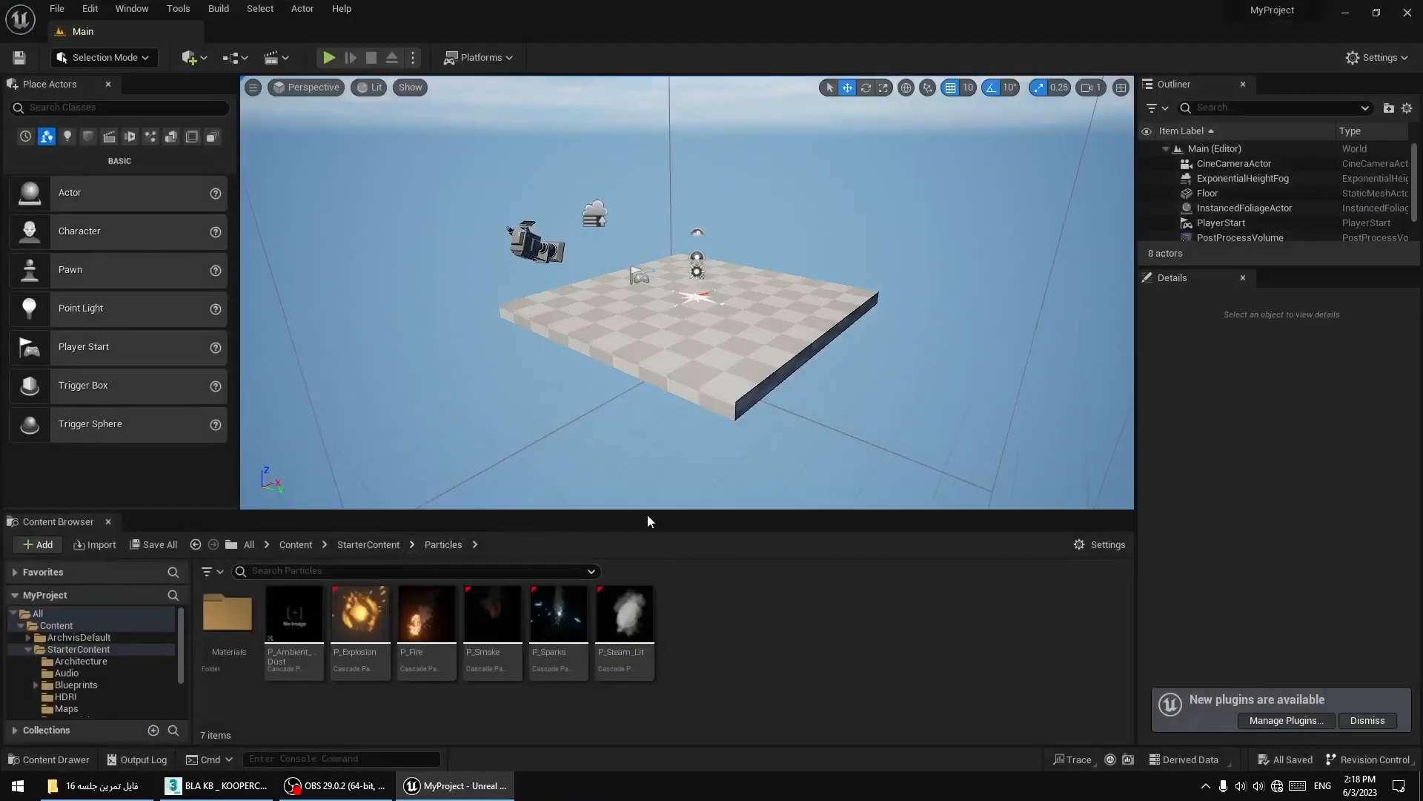
drag(662, 513, 652, 572)
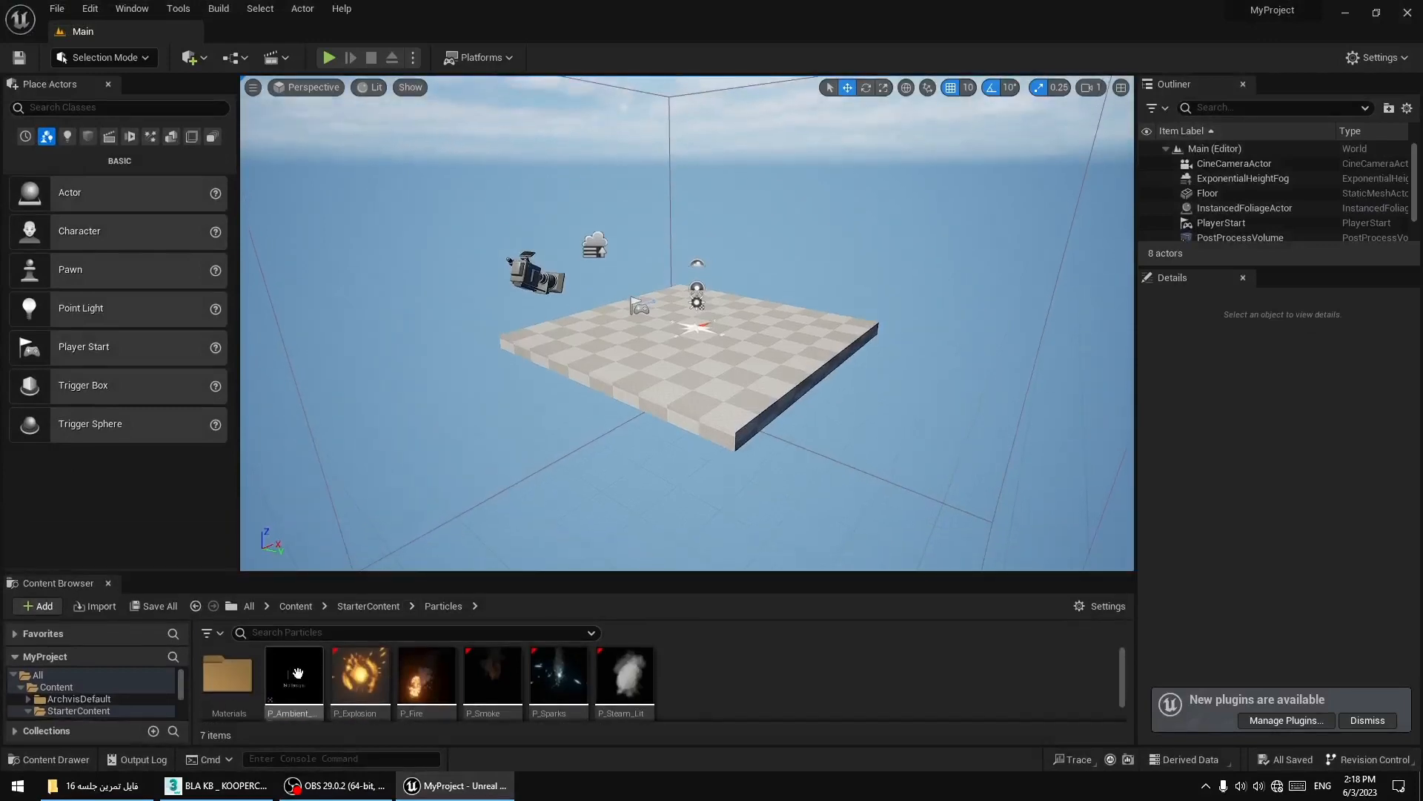
click(59, 687)
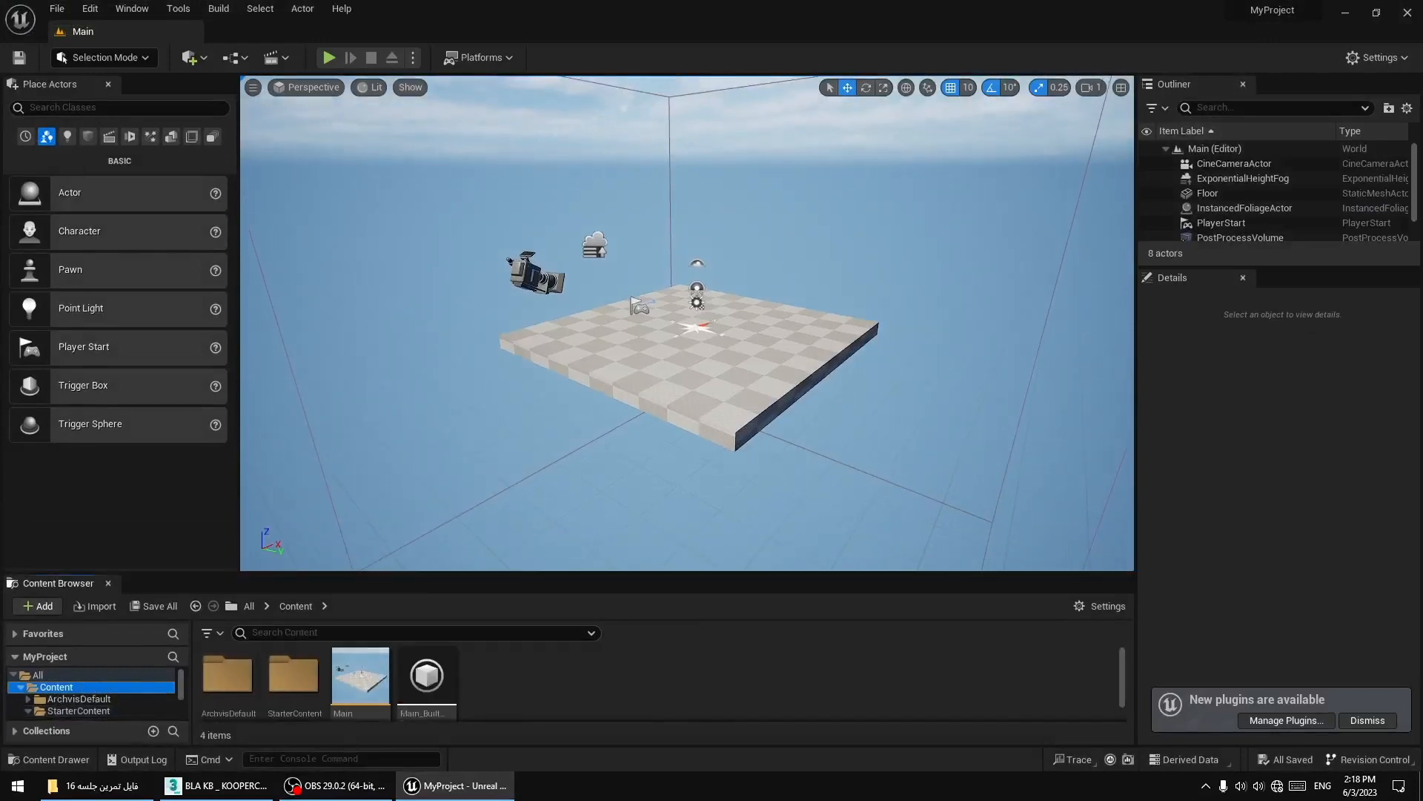
Start a Datasmith import of BLA KB _ KOOPERCHITECT.udatasmith from the NNN1 folder.
click(234, 60)
click(205, 62)
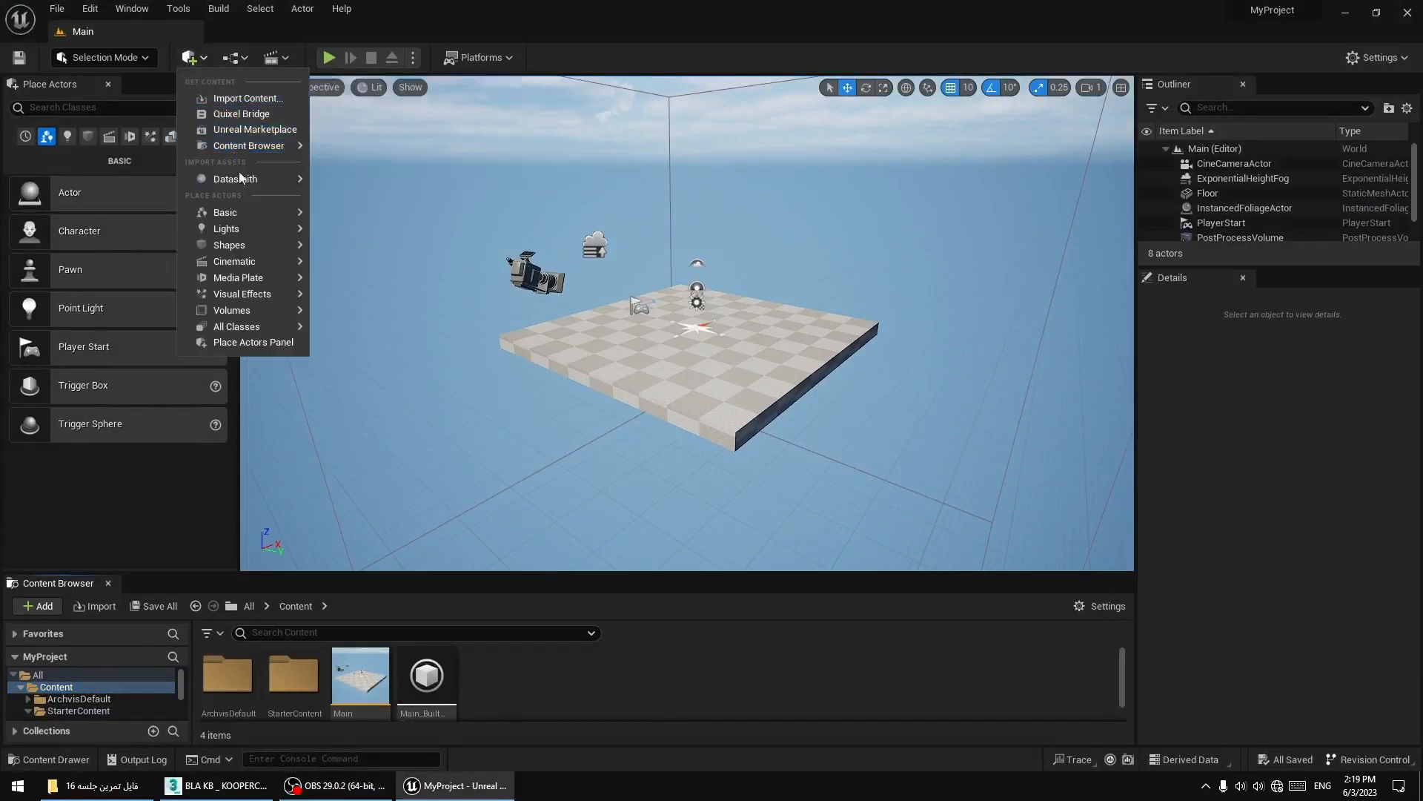
mouse_move(281, 185)
click(358, 201)
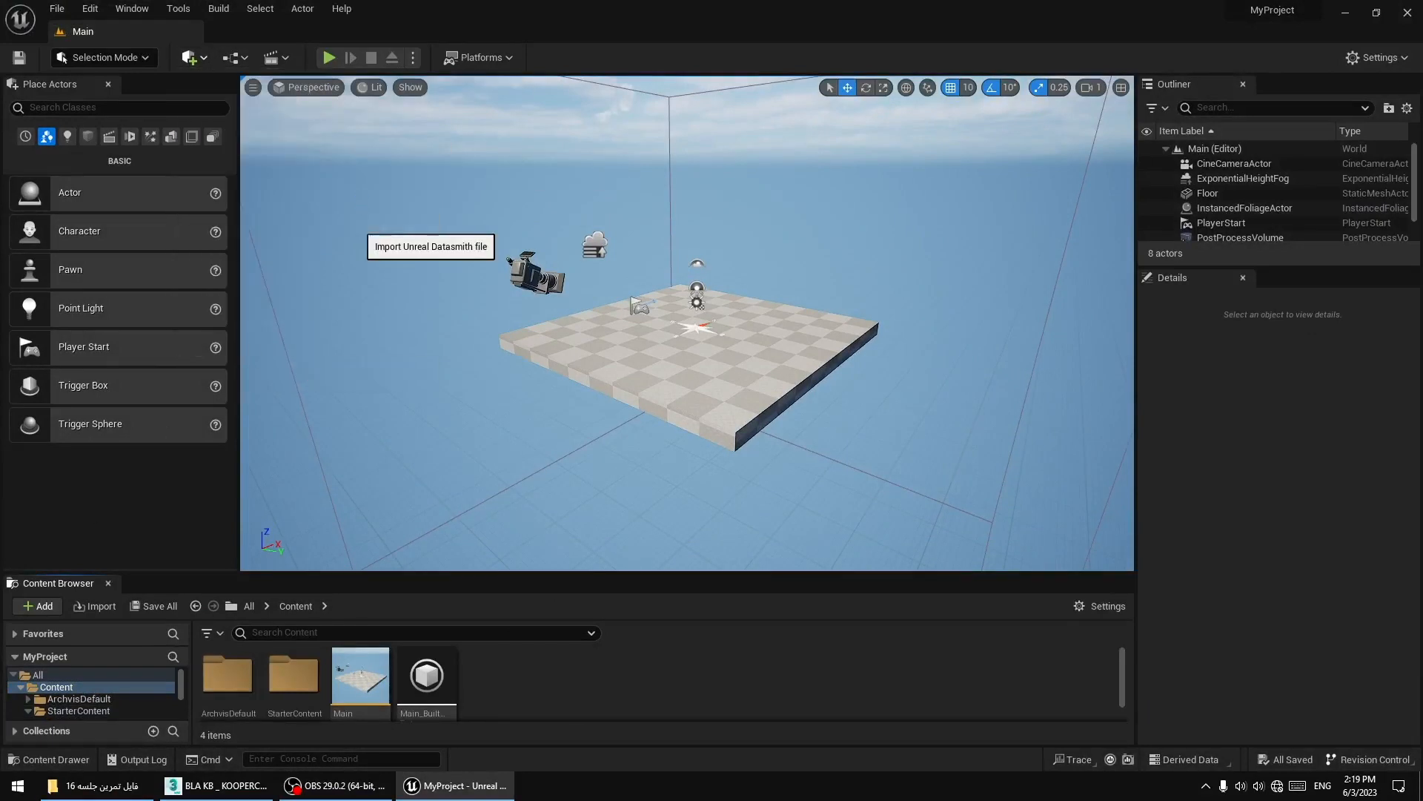
click(357, 145)
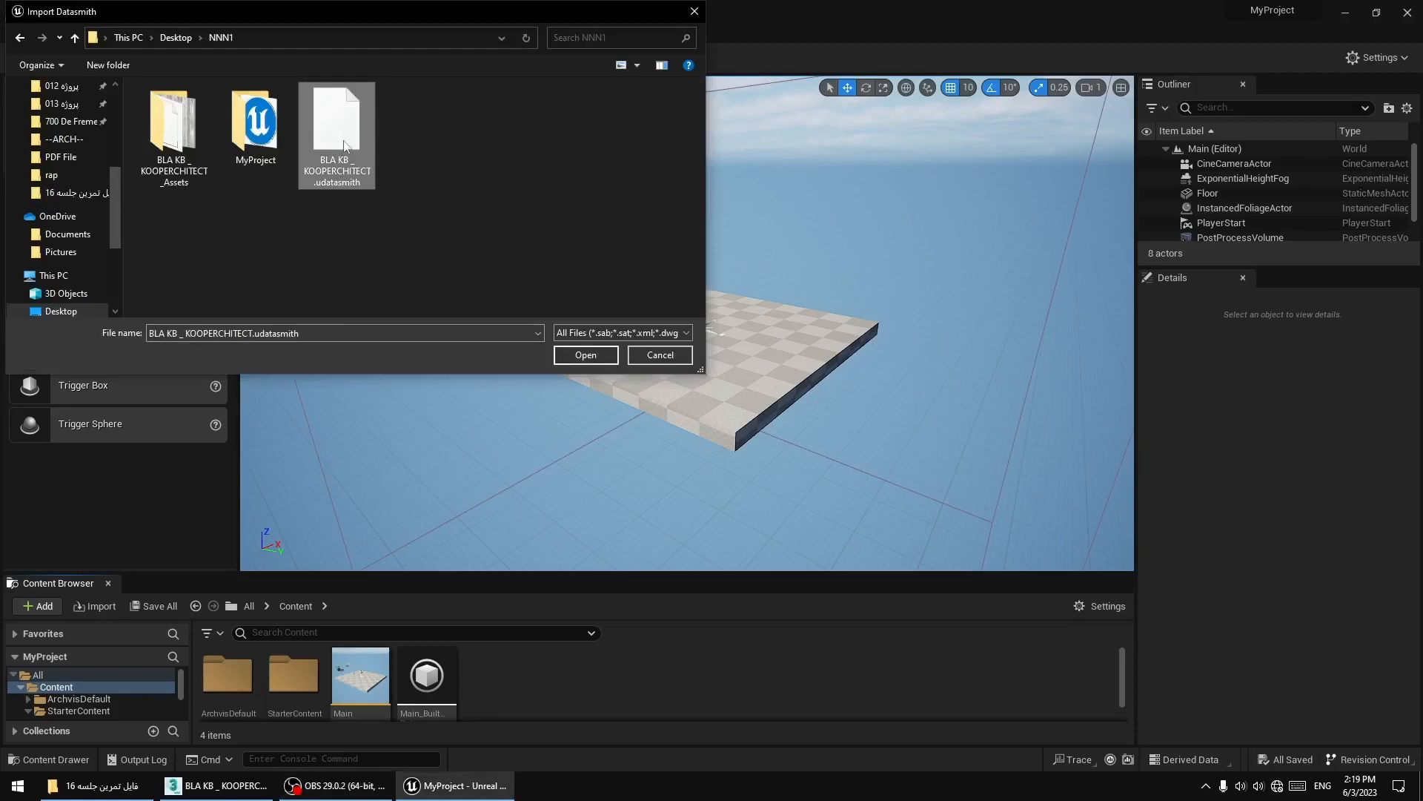
double_click(338, 143)
Create a folder named 3d under Content and import the Datasmith geometry, materials and textures into it.
right_click(684, 433)
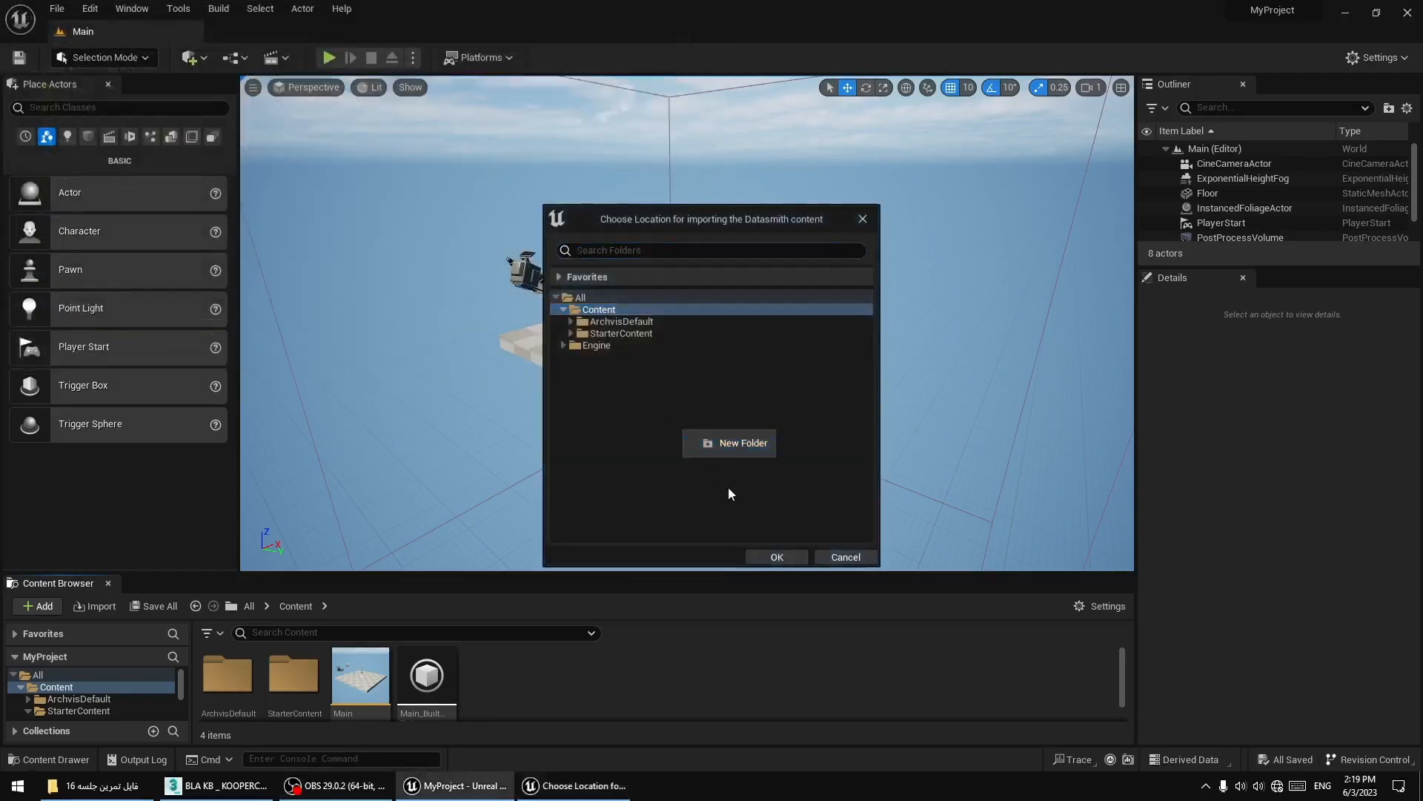
text(3d)
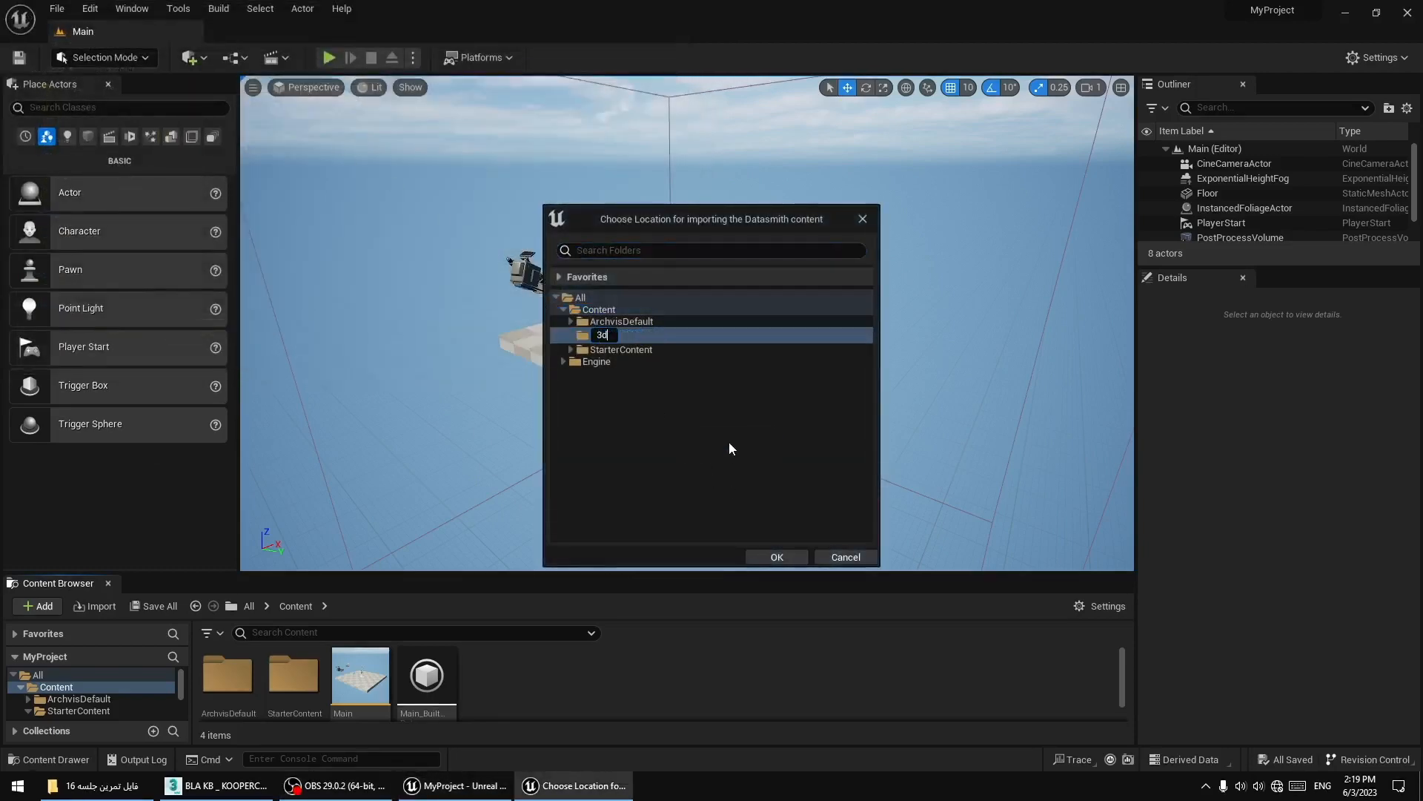
key(Return)
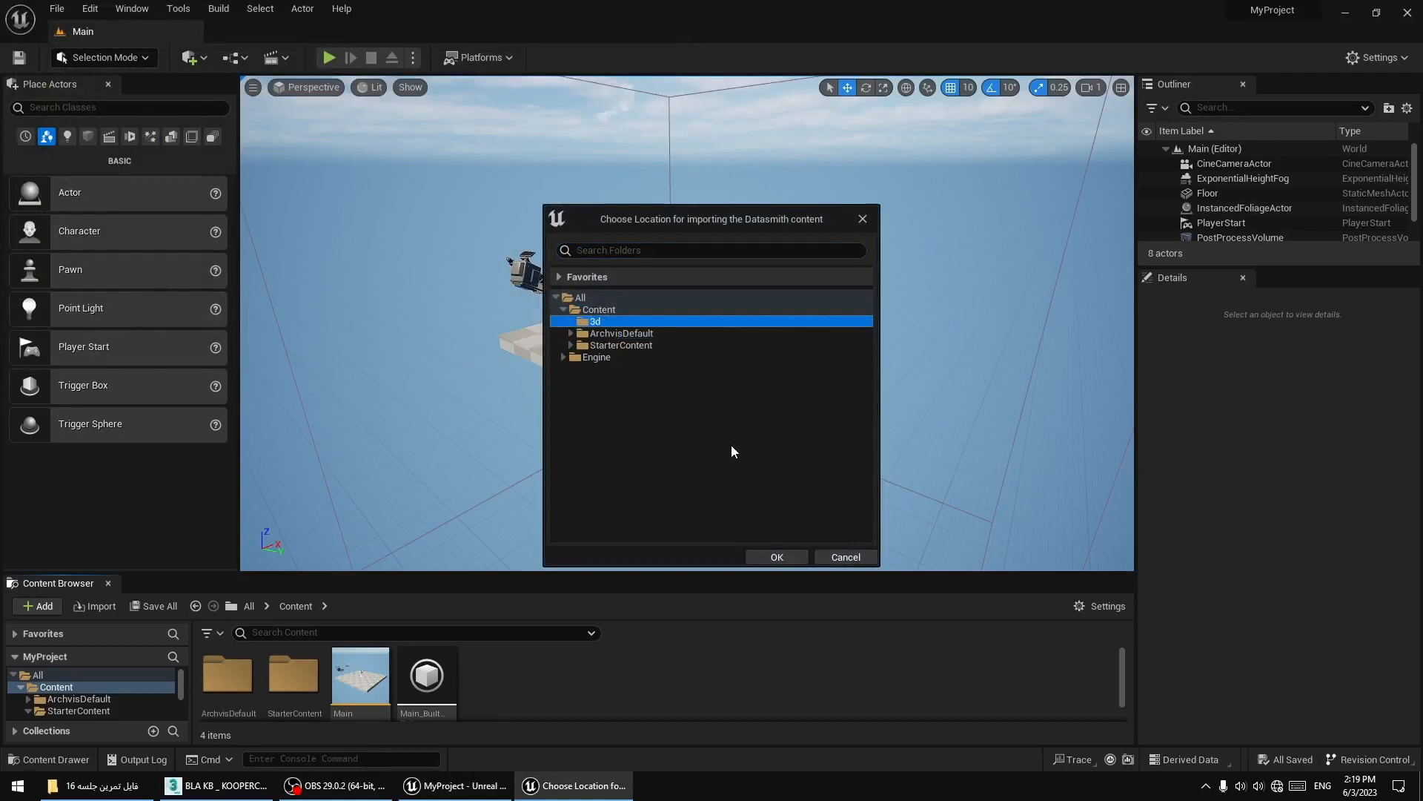
click(775, 557)
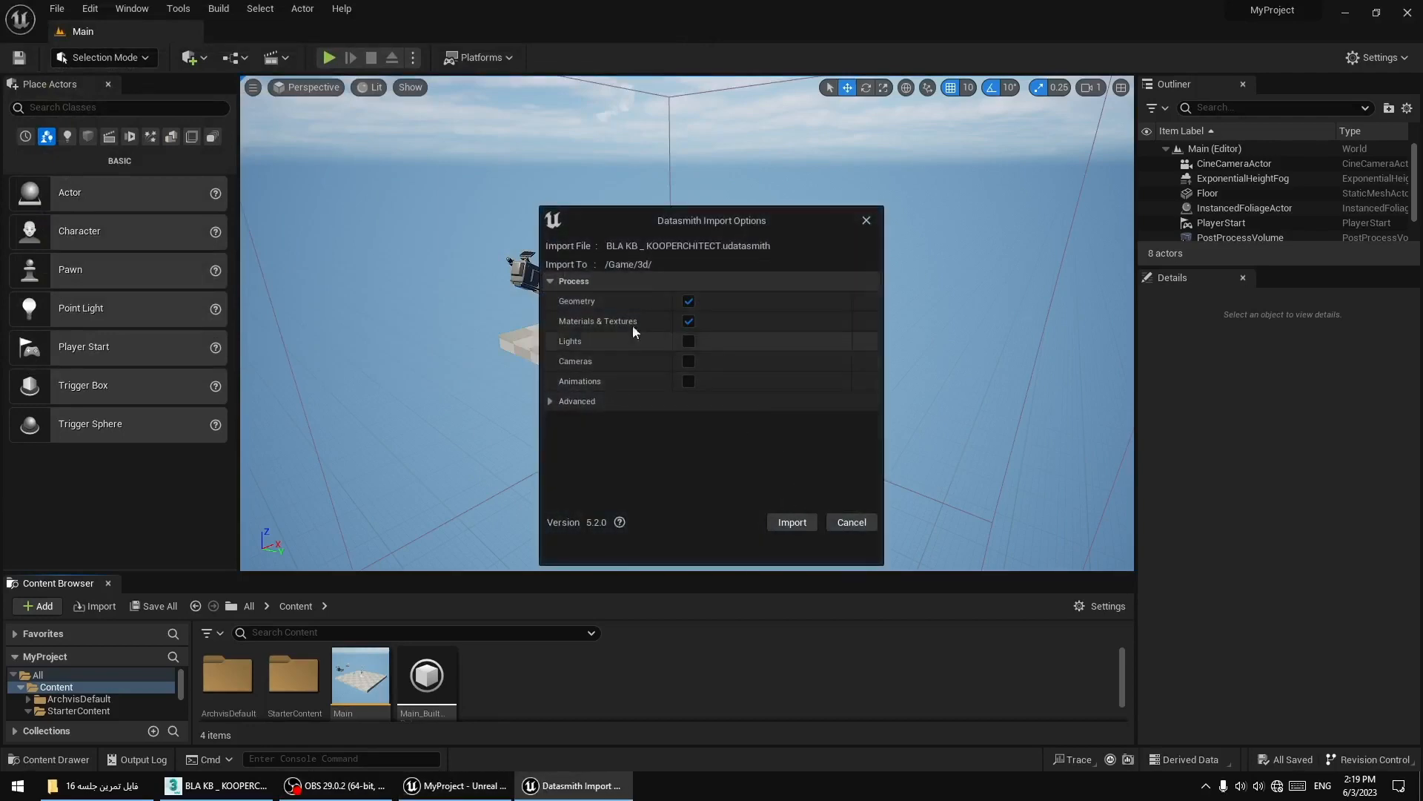
click(792, 522)
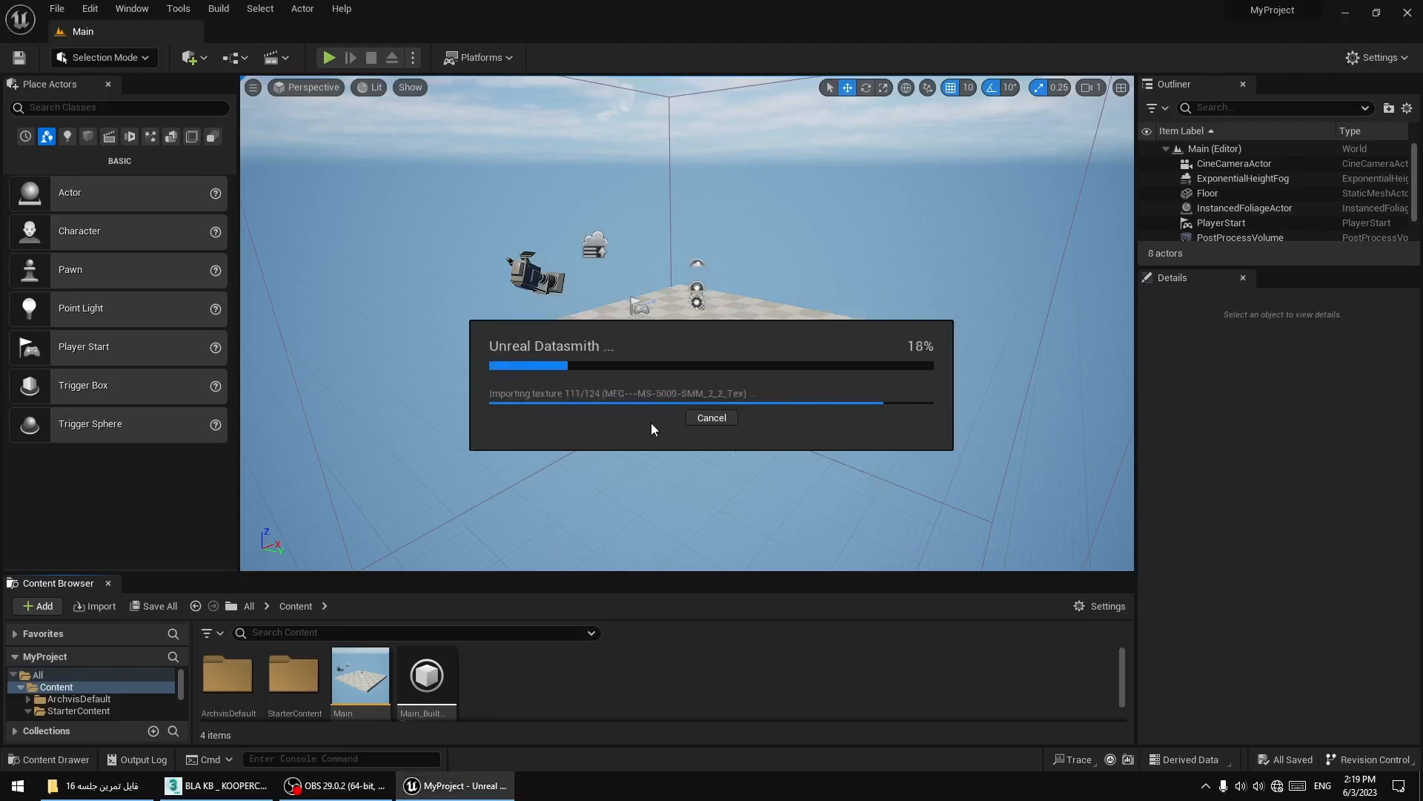
Switch to 3ds Max and check the small objects standing apart from the building.
click(215, 785)
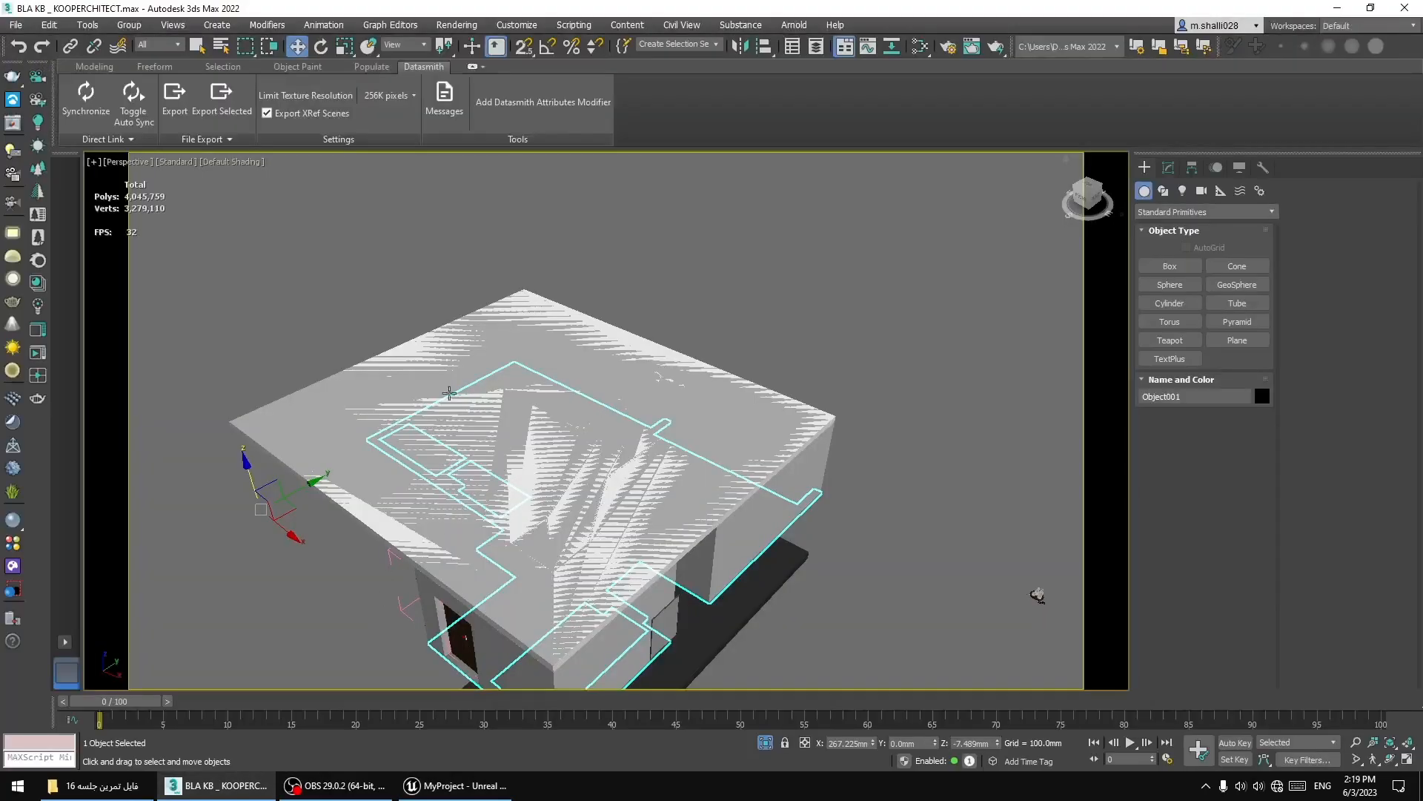
scroll(580, 382, up, 10)
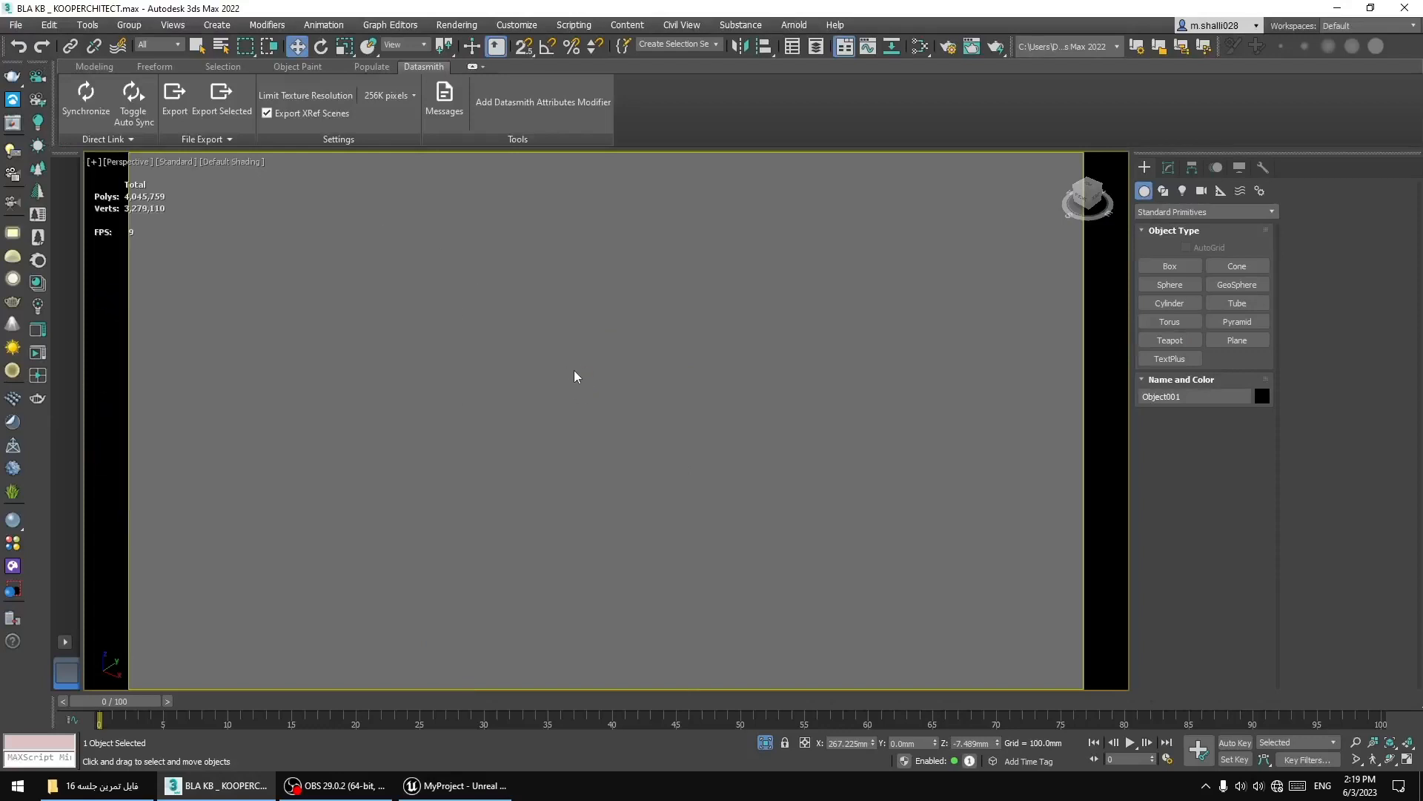
scroll(604, 378, down, 5)
scroll(585, 333, up, 6)
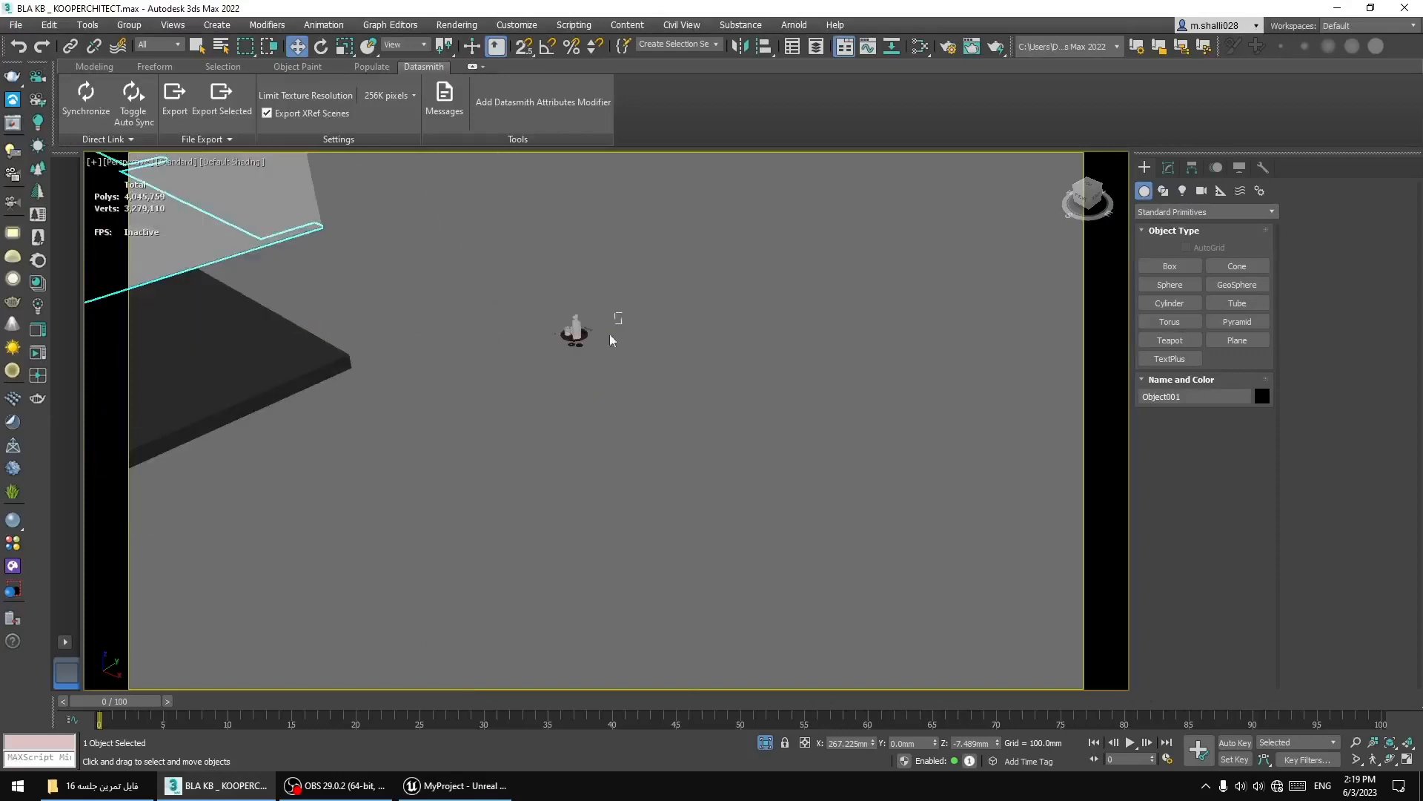
click(579, 344)
Examine the underside of the building, selecting its base components and the dark marble block beneath it.
alt+middle_drag(697, 510, 512, 415)
scroll(599, 493, down, 8)
scroll(480, 466, up, 4)
scroll(584, 416, down, 5)
click(378, 438)
scroll(549, 435, up, 6)
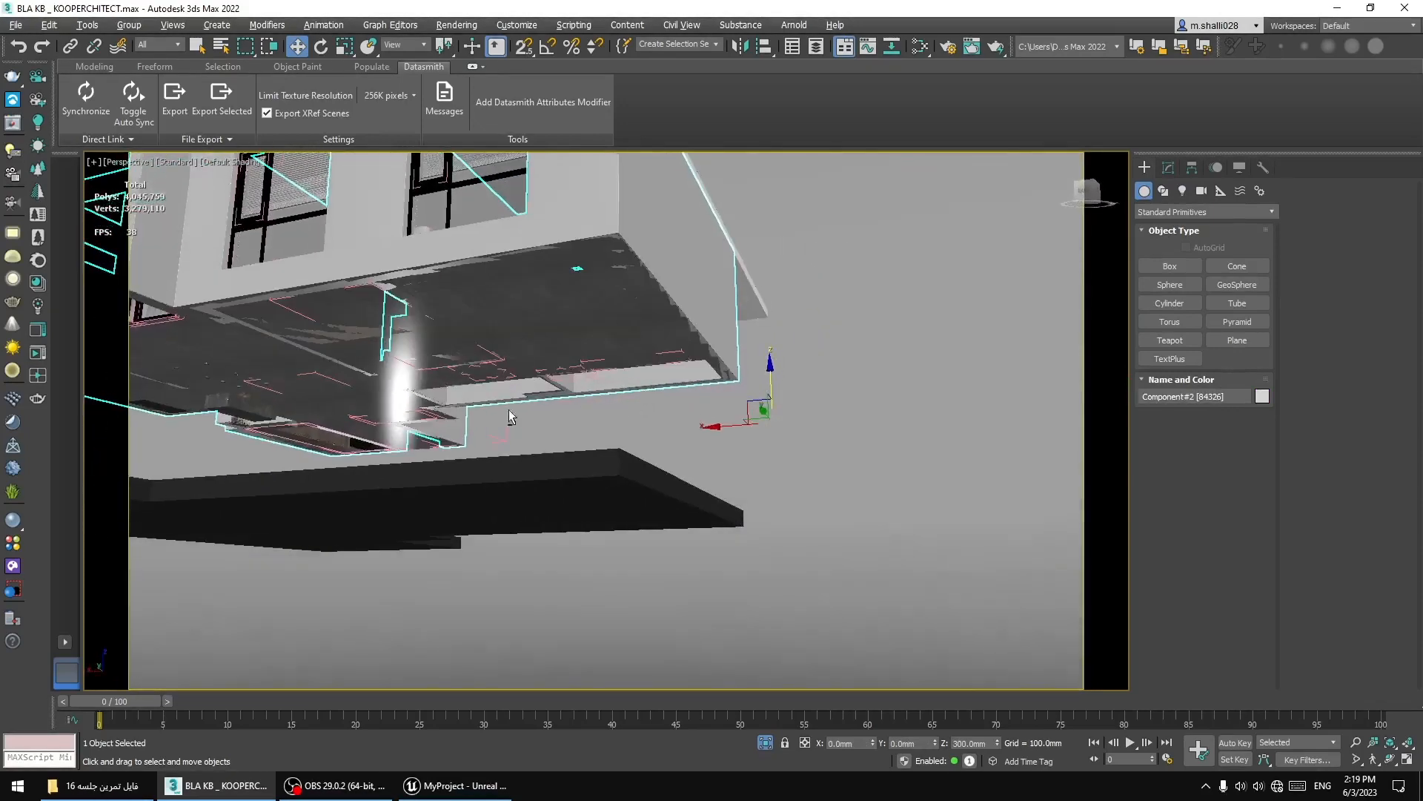
scroll(511, 416, up, 5)
scroll(226, 408, down, 5)
click(237, 413)
scroll(236, 413, up, 4)
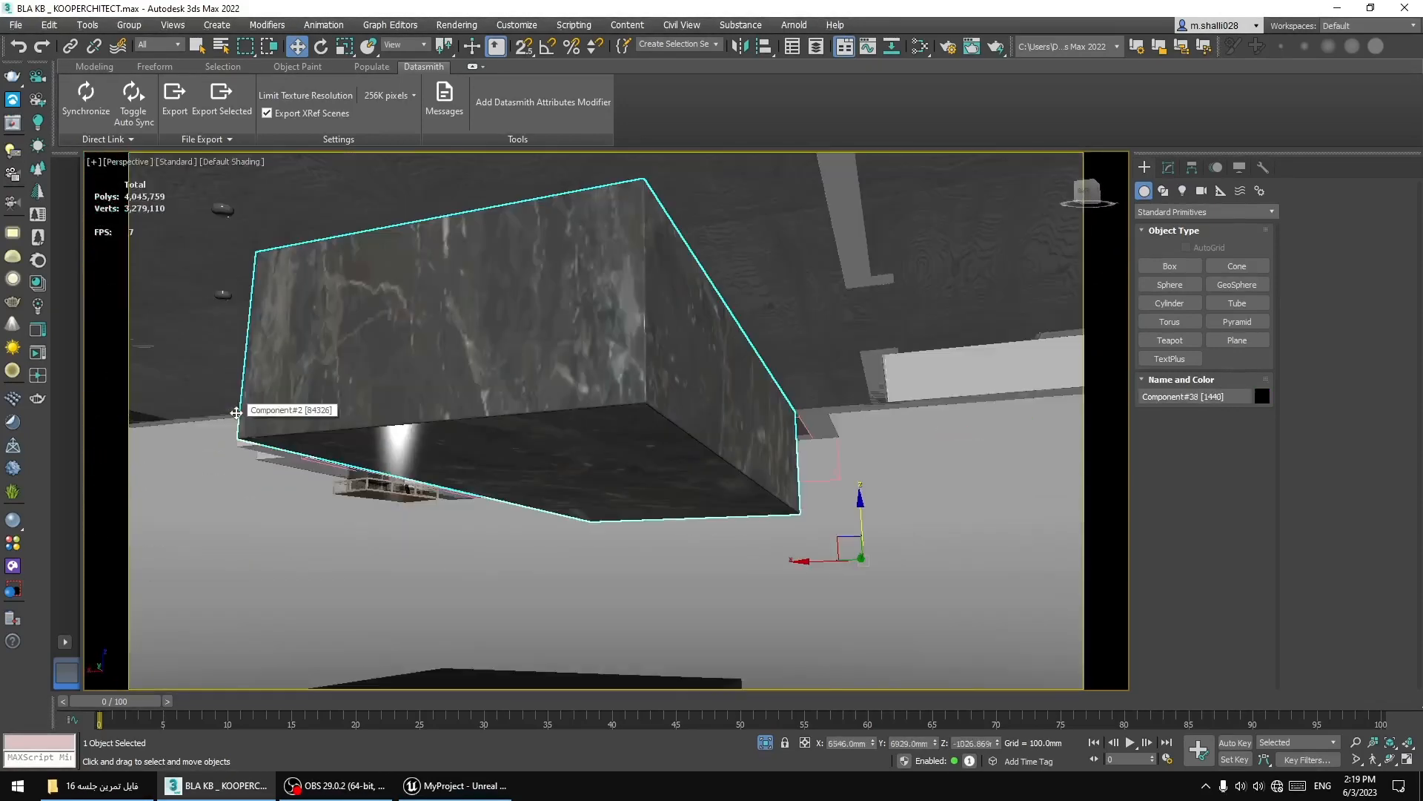
alt+middle_drag(490, 392, 532, 455)
scroll(580, 451, down, 5)
Switch back to Unreal Engine and lower the template's checkered Floor to Z location -440.
click(455, 784)
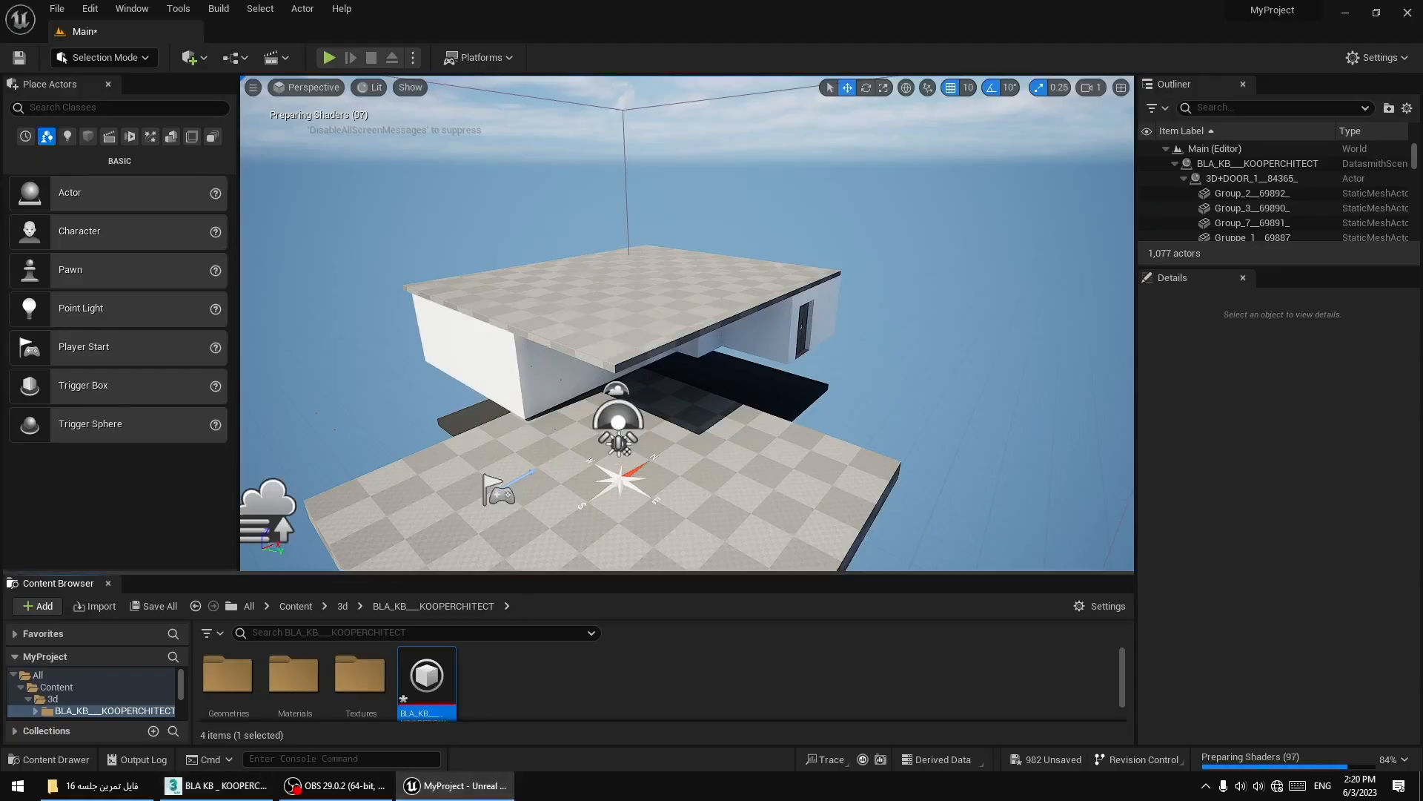
mouse_move(702, 368)
right_down()
mouse_move(808, 355)
mouse_move(660, 370)
mouse_move(702, 368)
right_up()
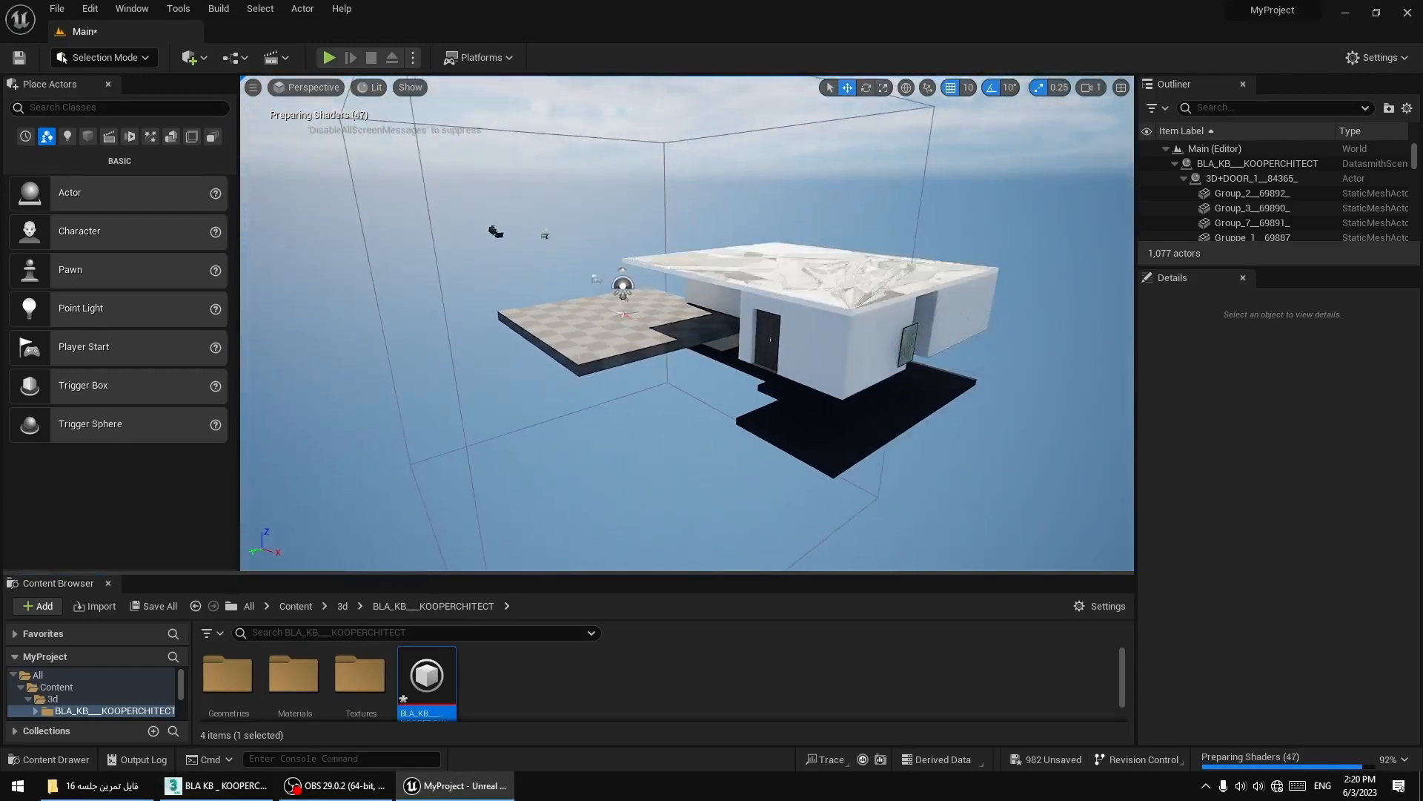
click(623, 292)
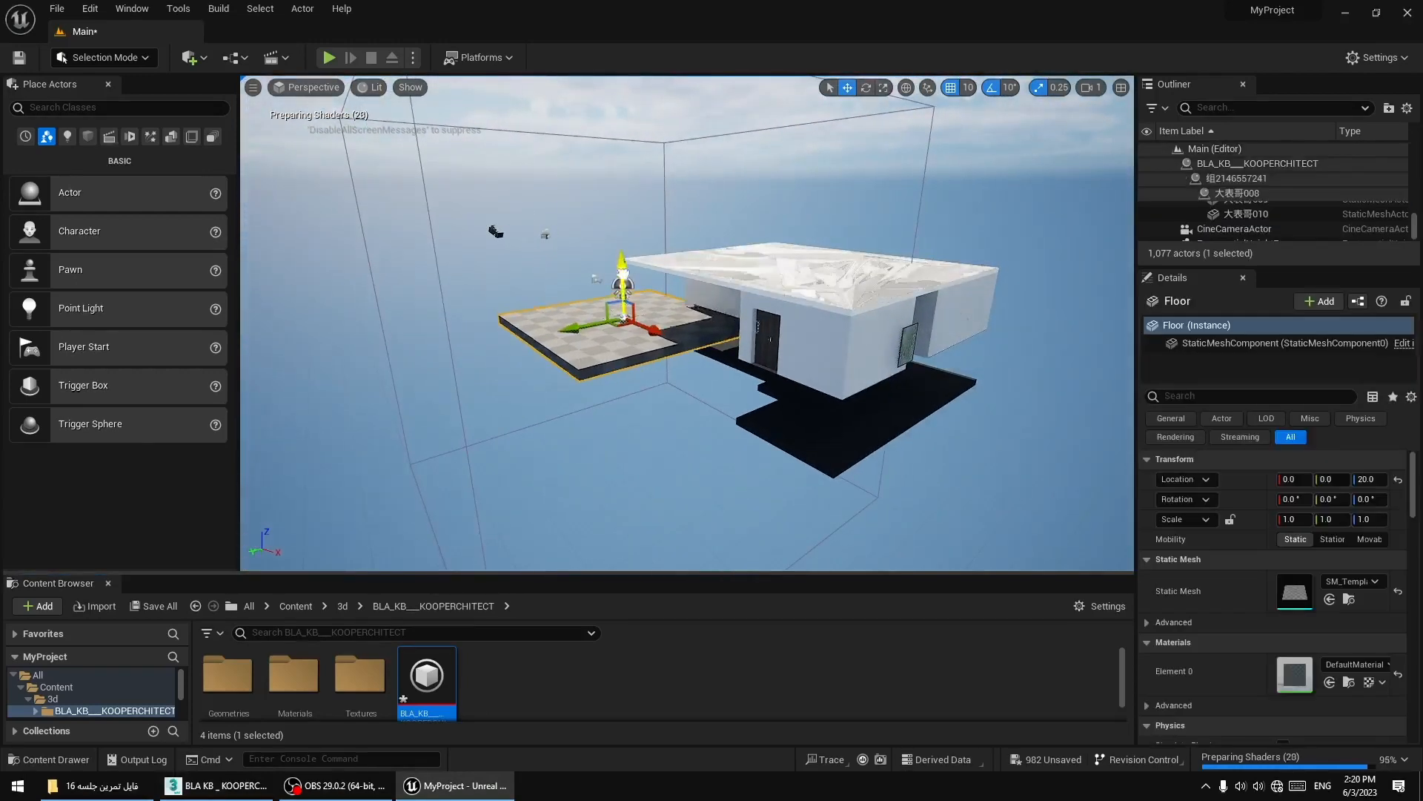
key(d)
right_drag(625, 355, 630, 348)
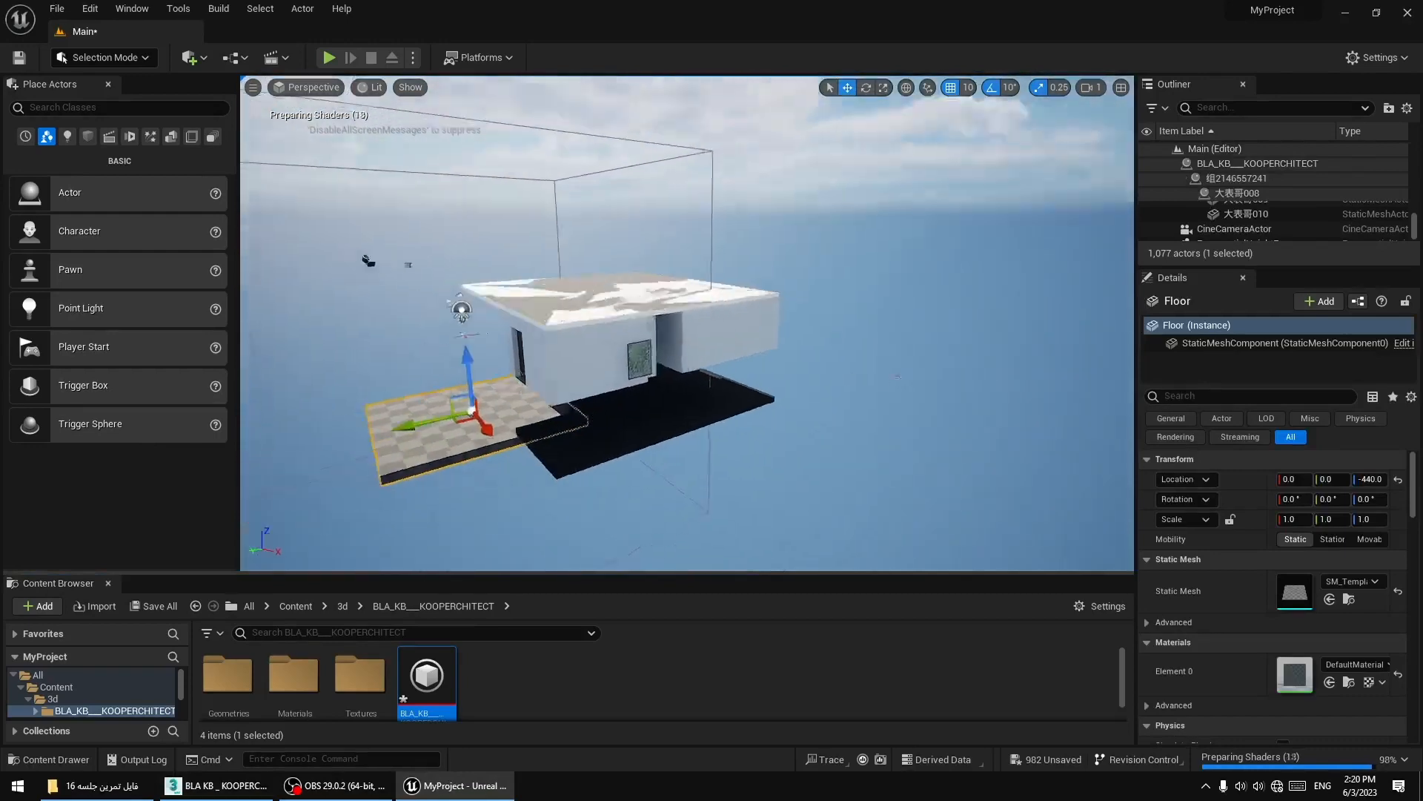
Raise the dark floor slab to the base of the building walls, at a Z location of about 3.28, with snapping off.
click(642, 398)
right_drag(643, 398, 450, 396)
right_drag(780, 405, 762, 406)
right_drag(443, 297, 443, 297)
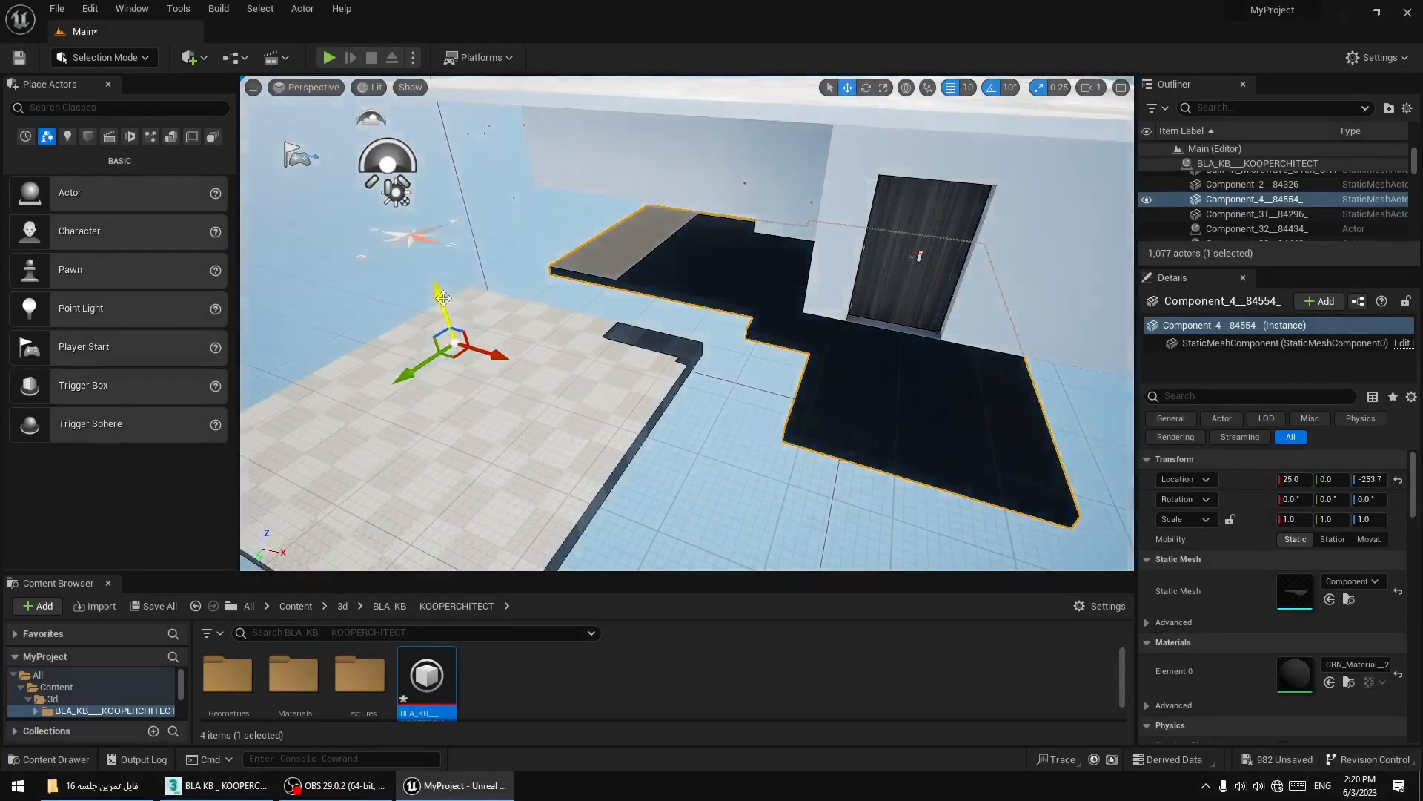
drag(442, 290, 443, 238)
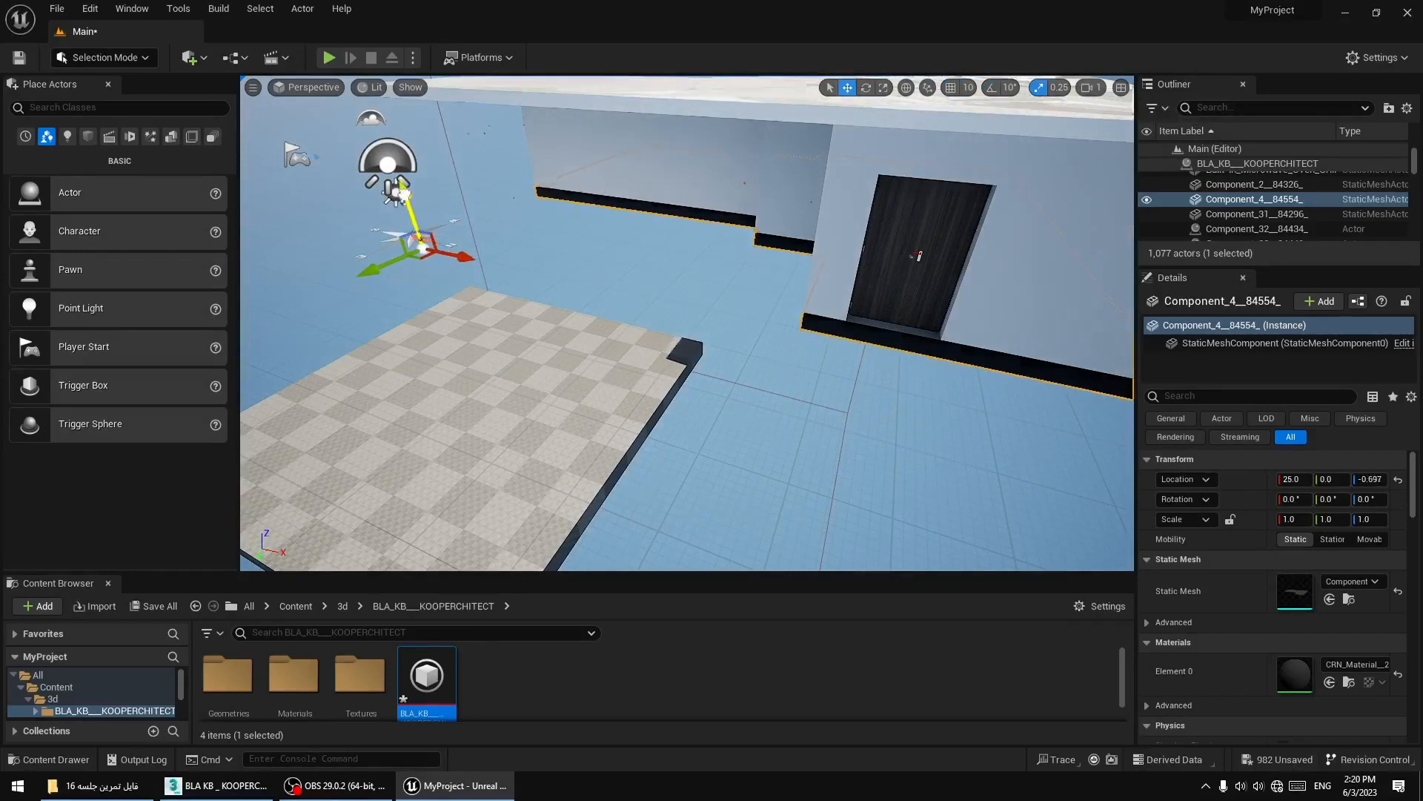
drag(400, 191, 404, 187)
Go inside the building in Unlit view mode and lower the floor slab to a Z location of about -1.45.
right_drag(404, 190, 818, 260)
key(w)
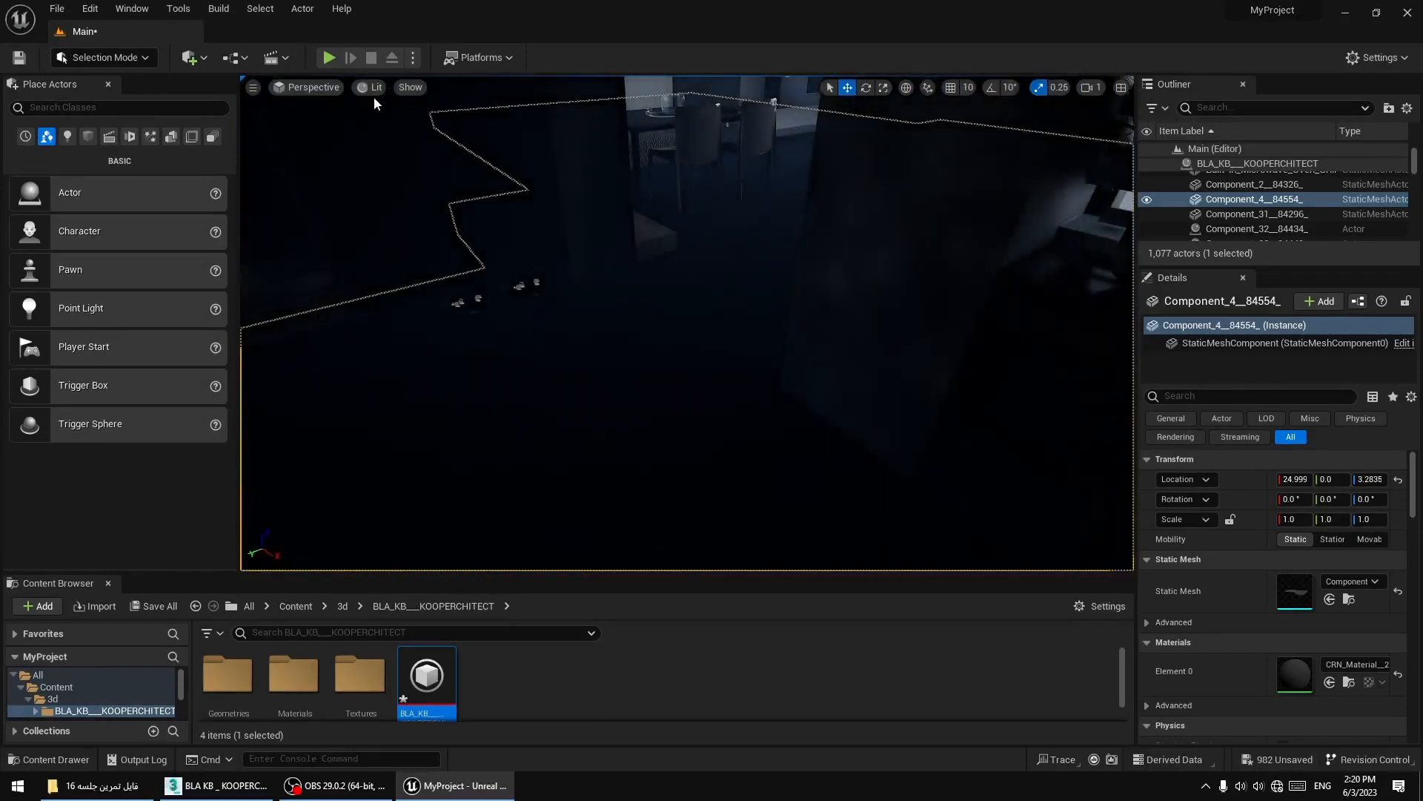
click(369, 88)
click(408, 144)
right_drag(817, 330, 870, 175)
drag(889, 169, 889, 186)
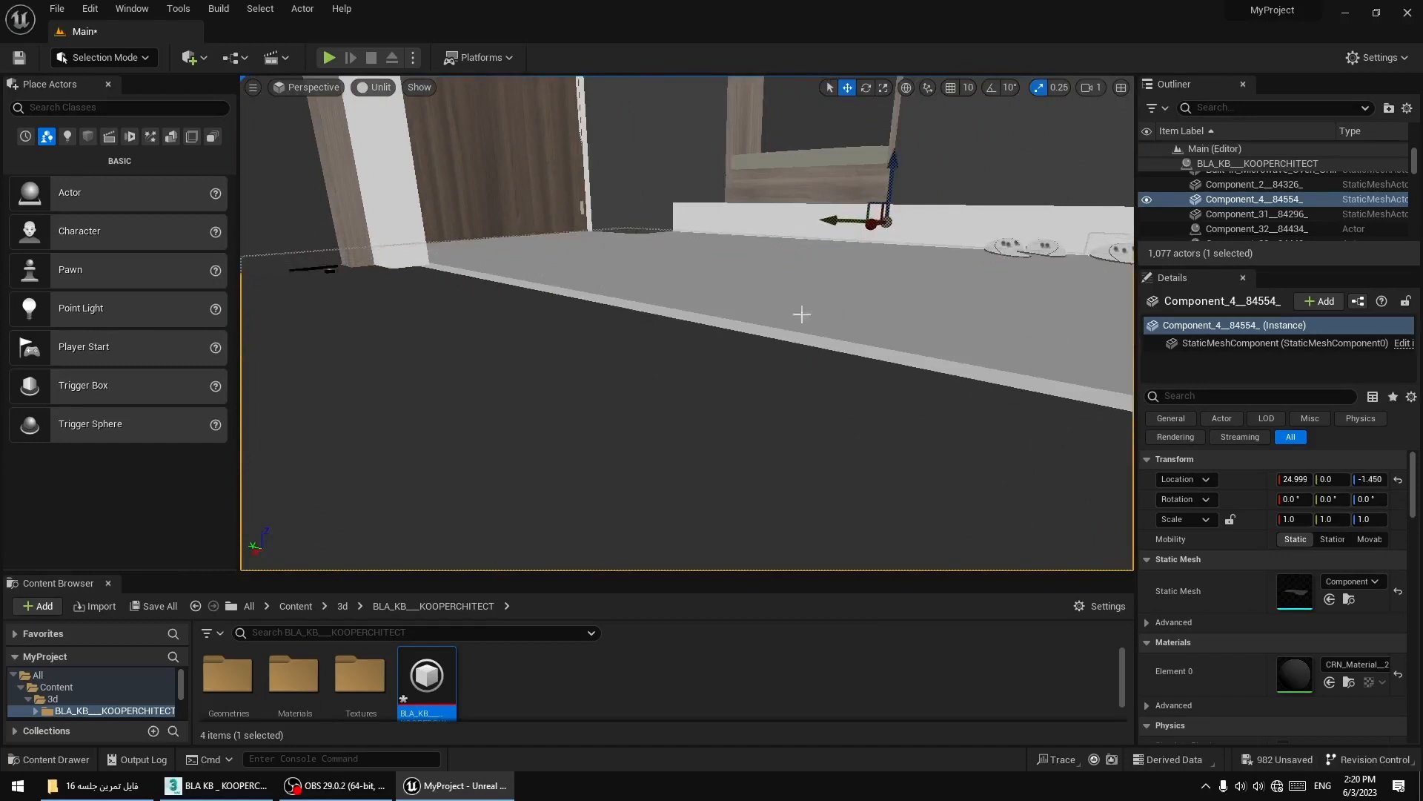
scroll(739, 326, down, 3)
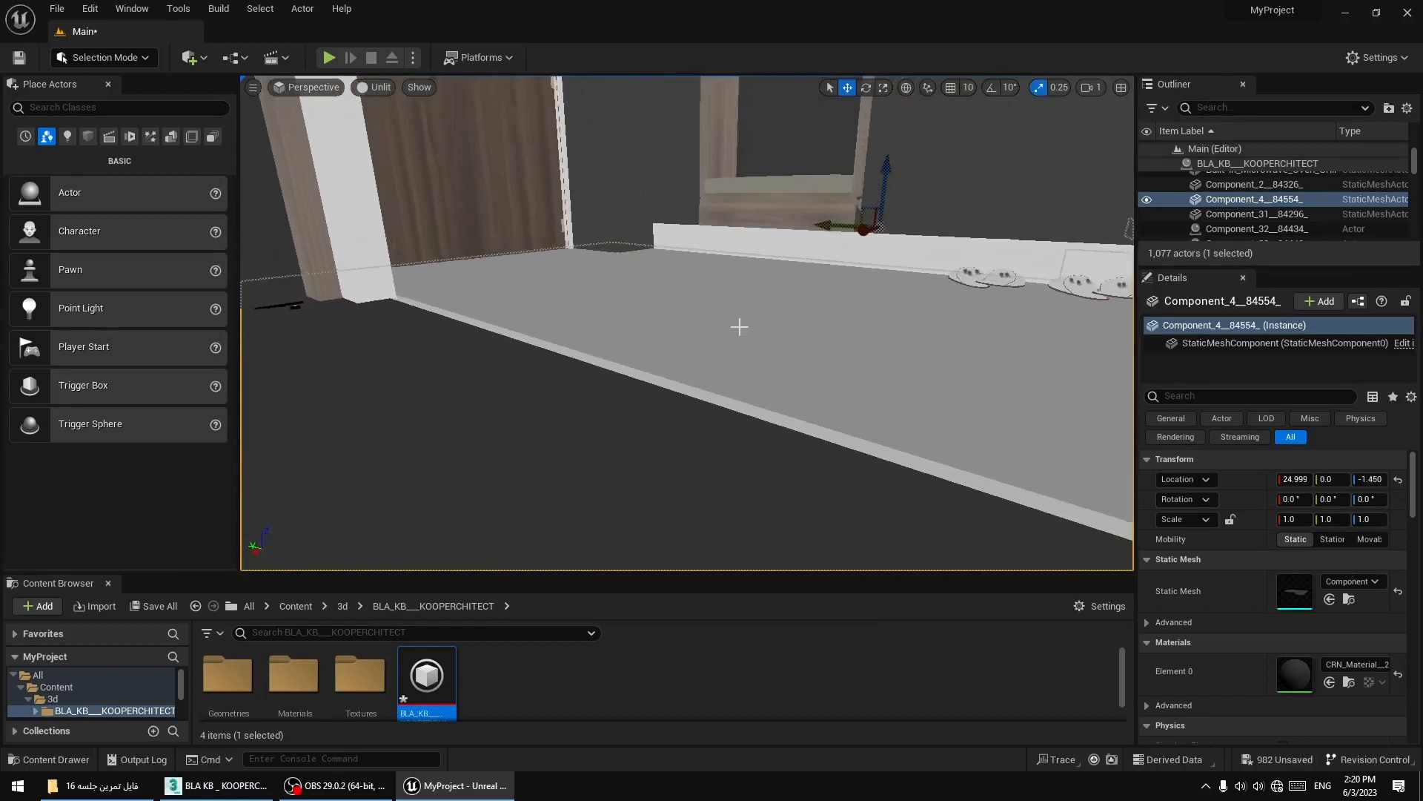
Return the viewport to Lit mode and inspect the imported apartment from inside and outside.
click(375, 87)
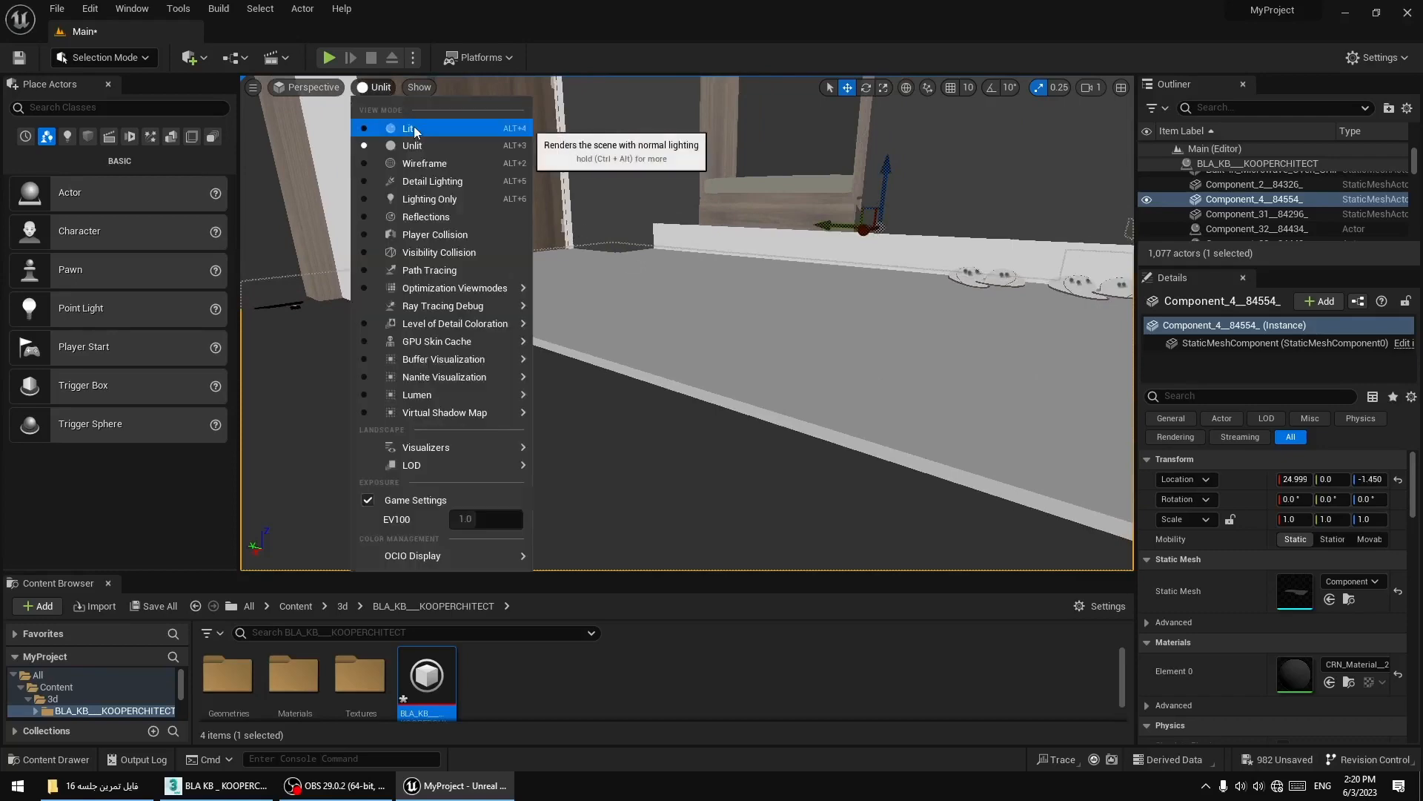
click(414, 127)
right_drag(771, 363, 611, 346)
key(w)
key(w)
key(w)
key(w)
key(w)
key(w)
key(w)
key(s)
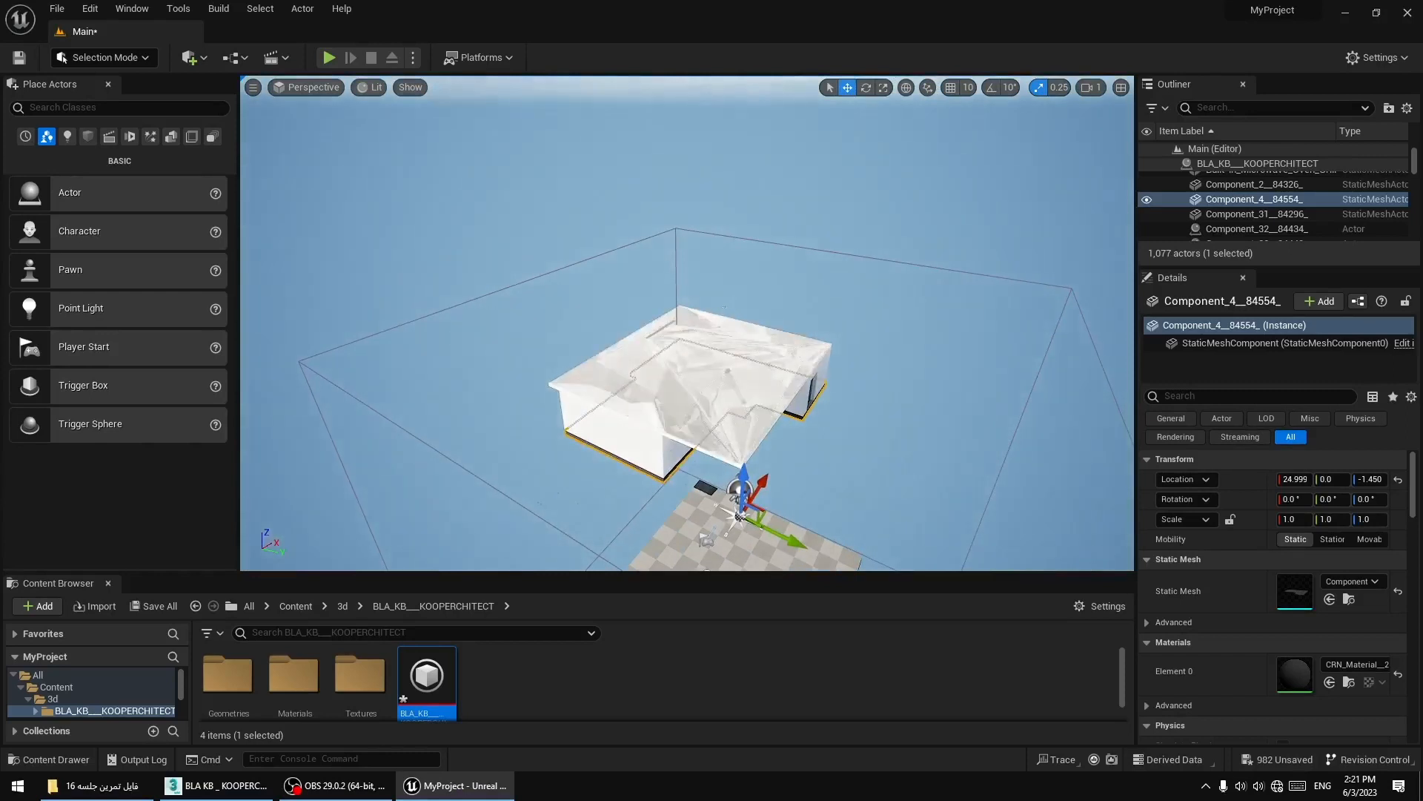
Delete the post-process volume surrounding the building and the SunSky actor.
middle_drag(306, 474, 314, 503)
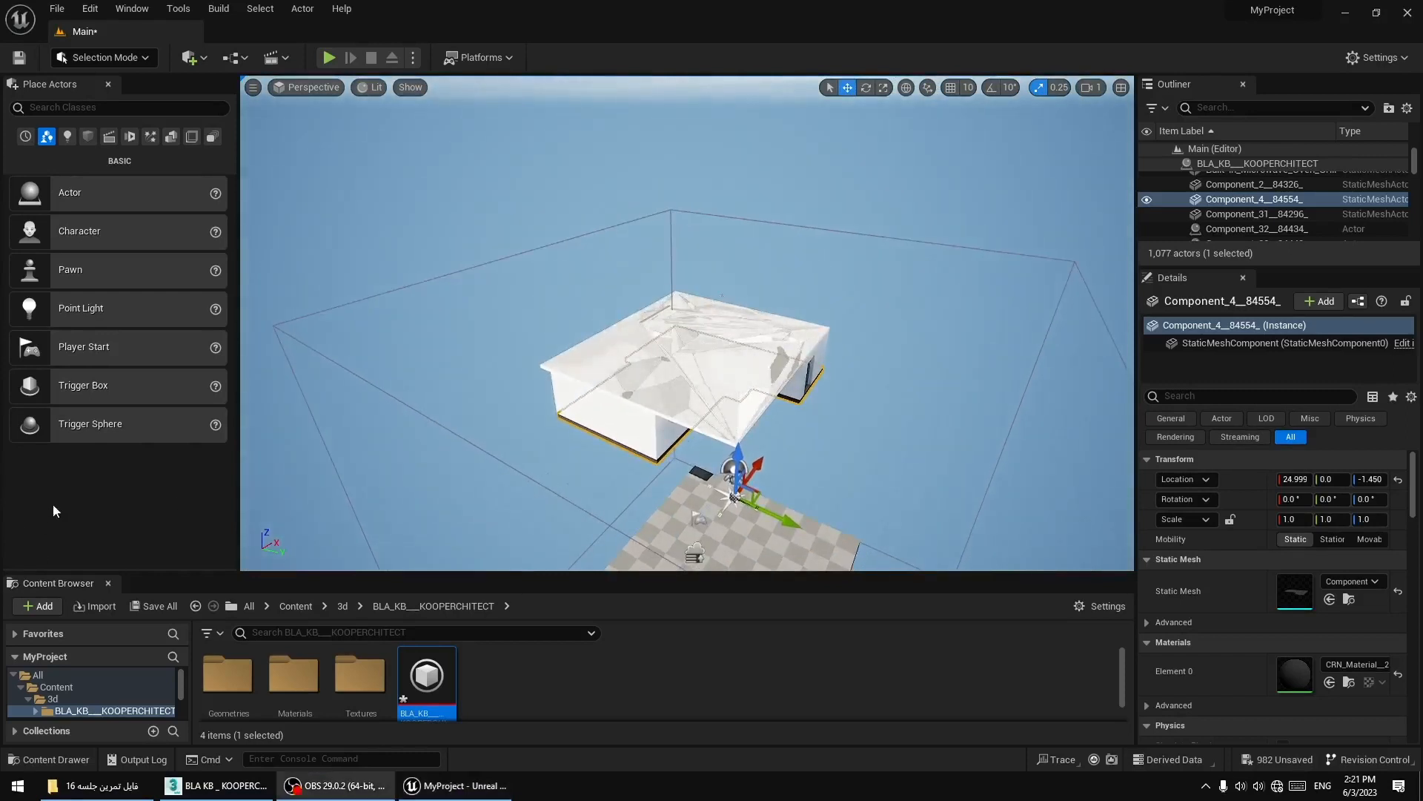
middle_drag(482, 356, 419, 292)
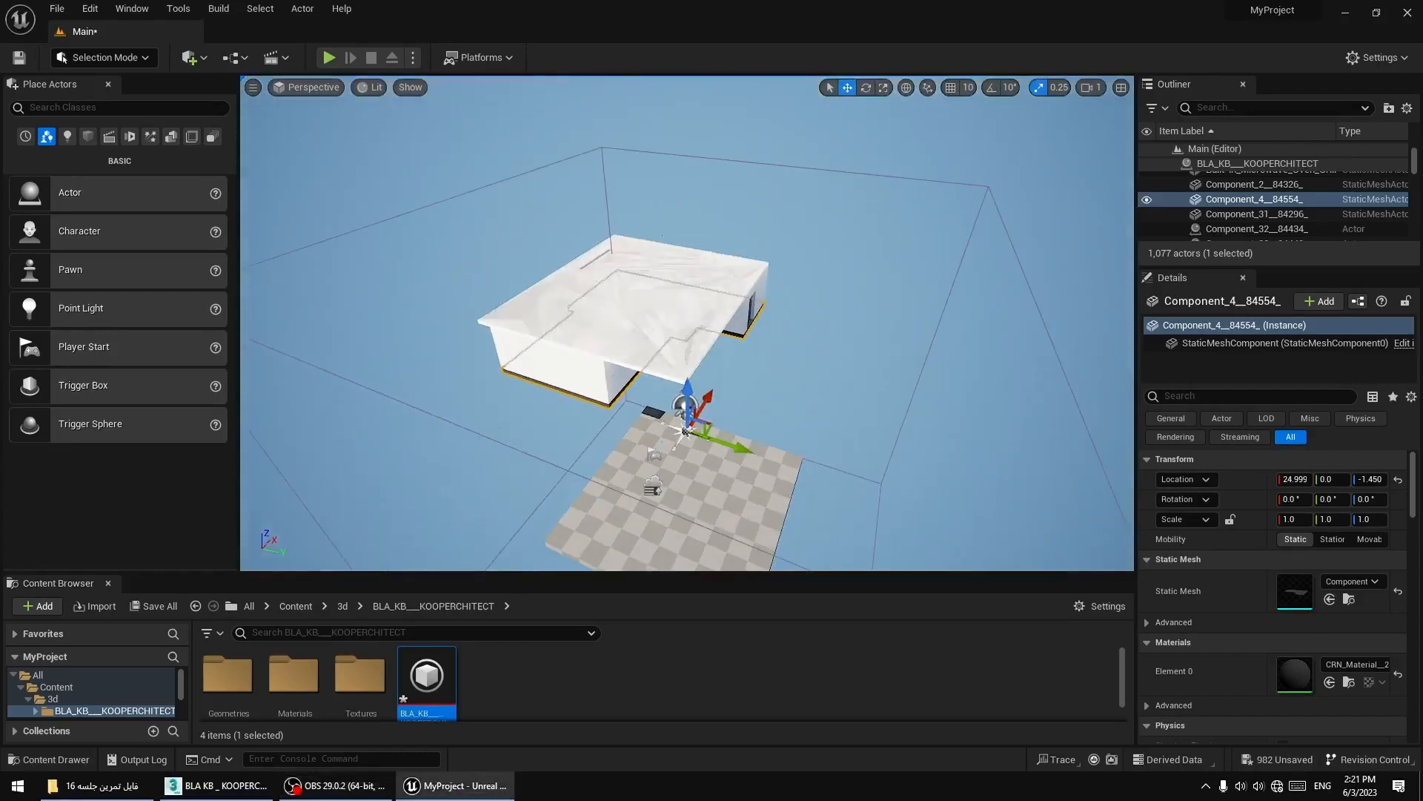
click(994, 199)
key(Delete)
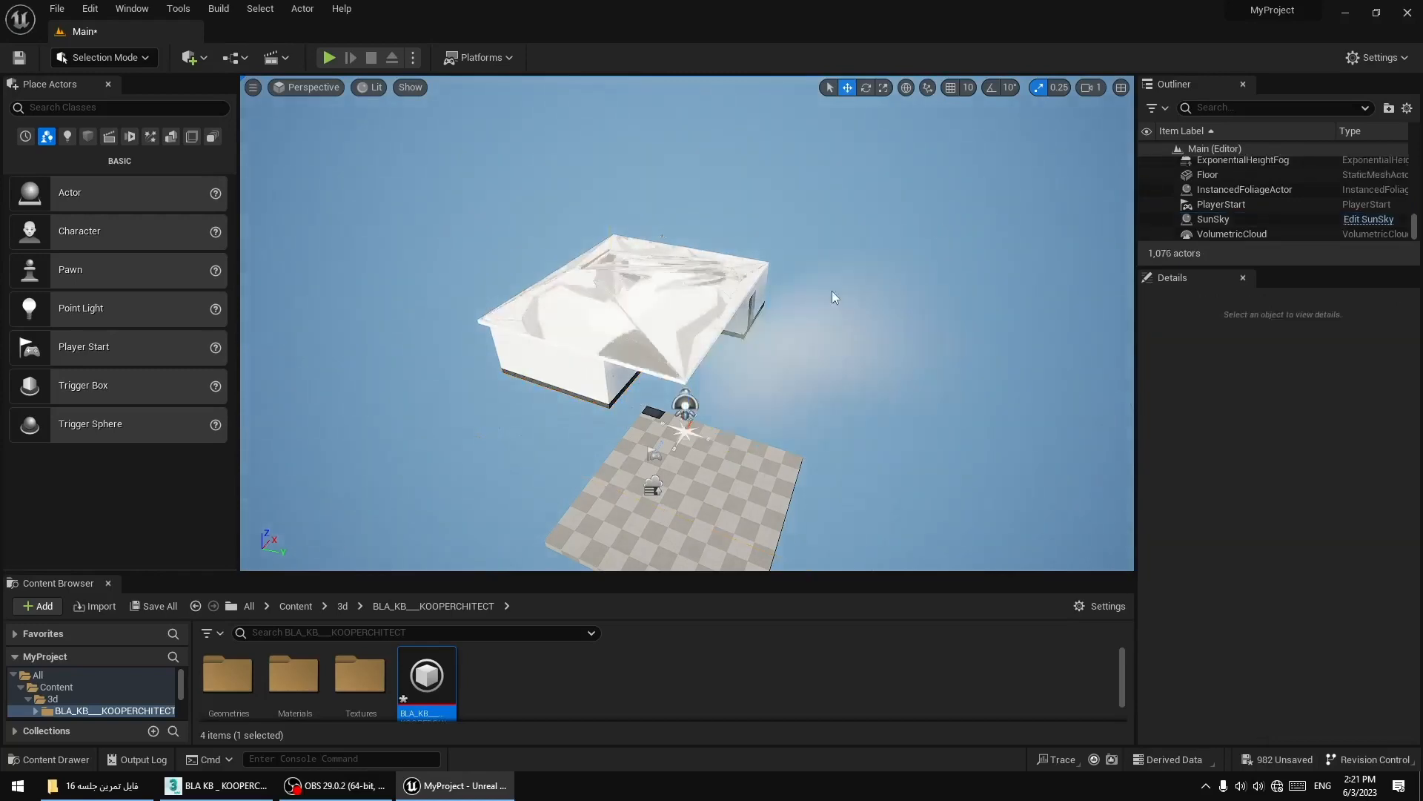
click(687, 408)
right_drag(743, 408, 593, 371)
key(Delete)
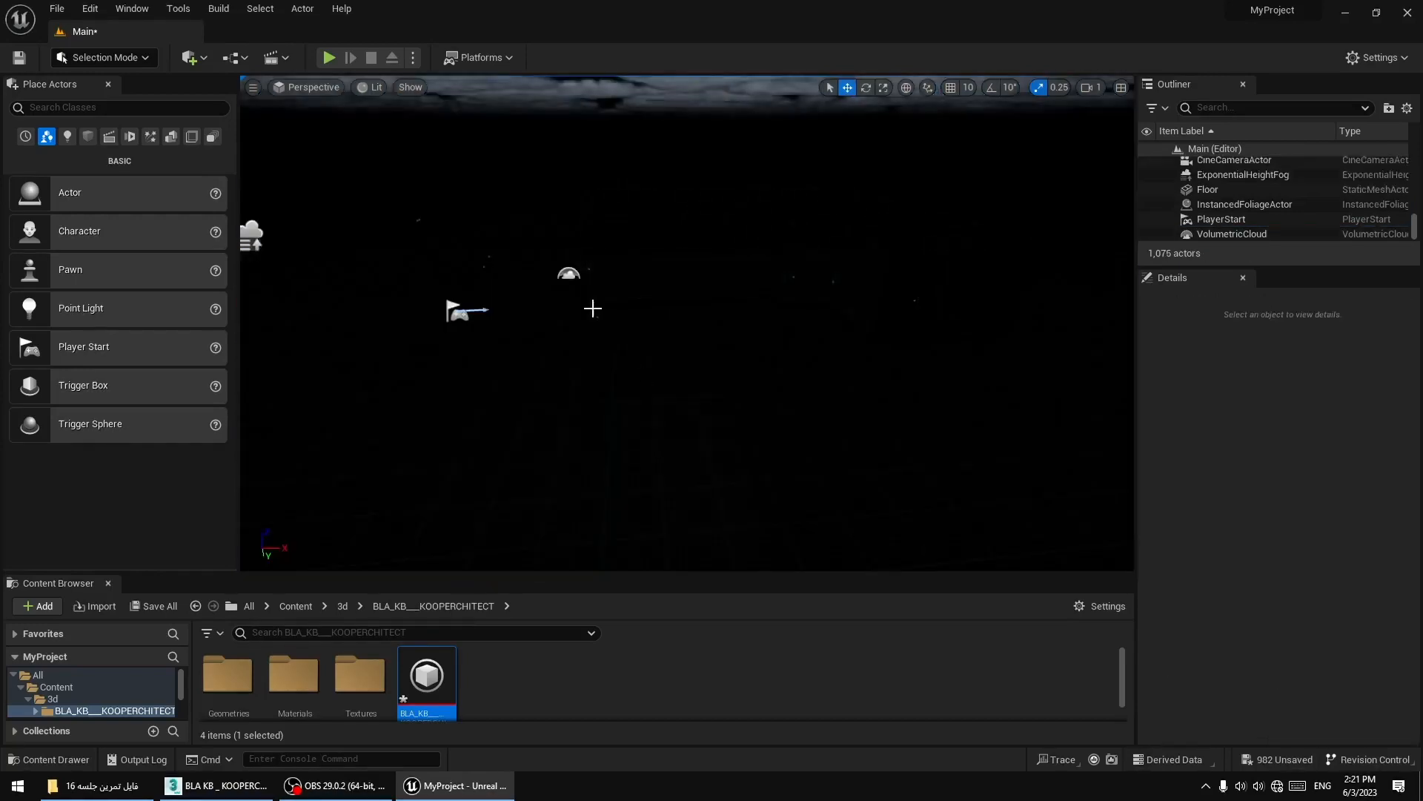
Delete the volumetric cloud, exponential height fog and player start from the level.
click(569, 274)
key(Delete)
click(460, 312)
right_drag(460, 312, 378, 297)
key(Delete)
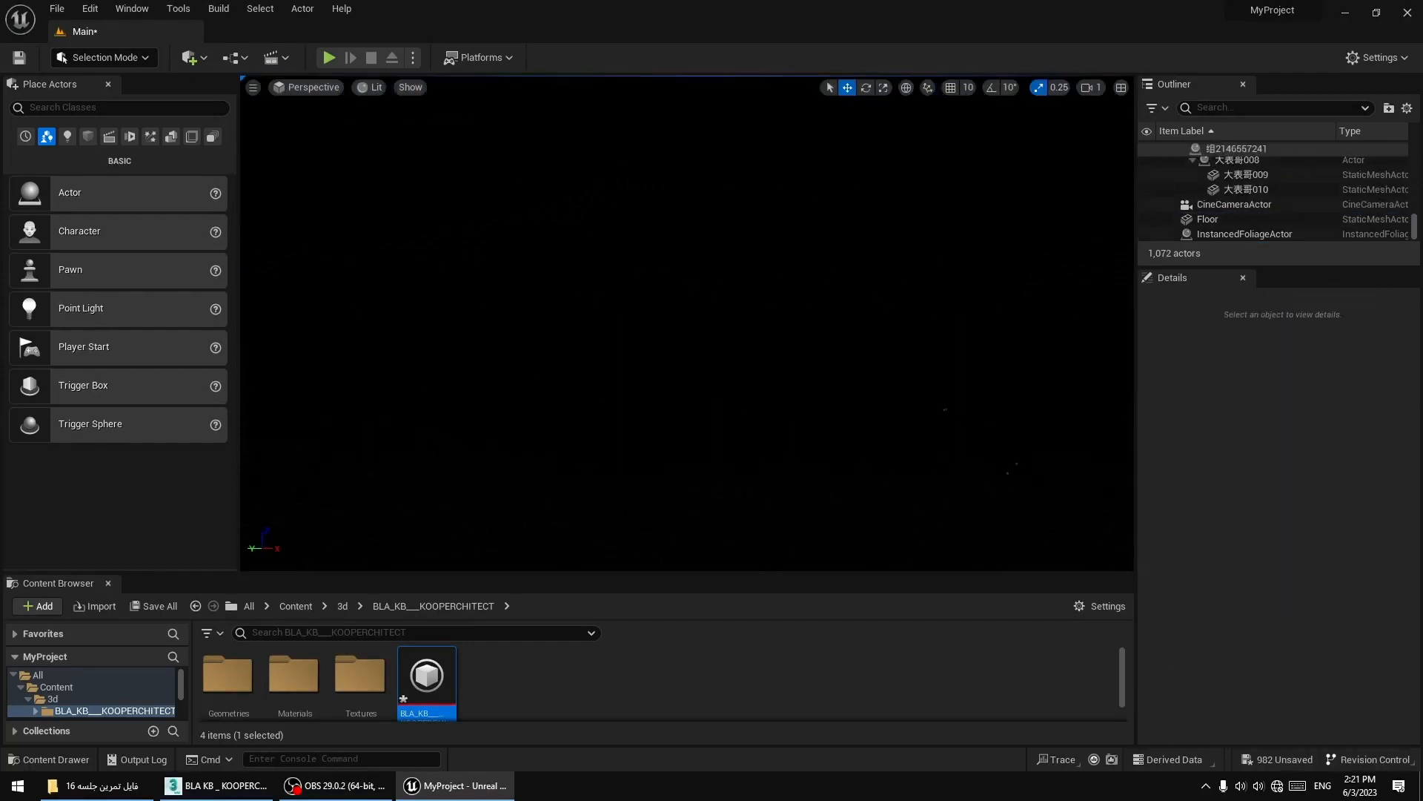
Set the viewport to Unlit mode and delete the template's cine camera actor.
click(378, 88)
click(415, 146)
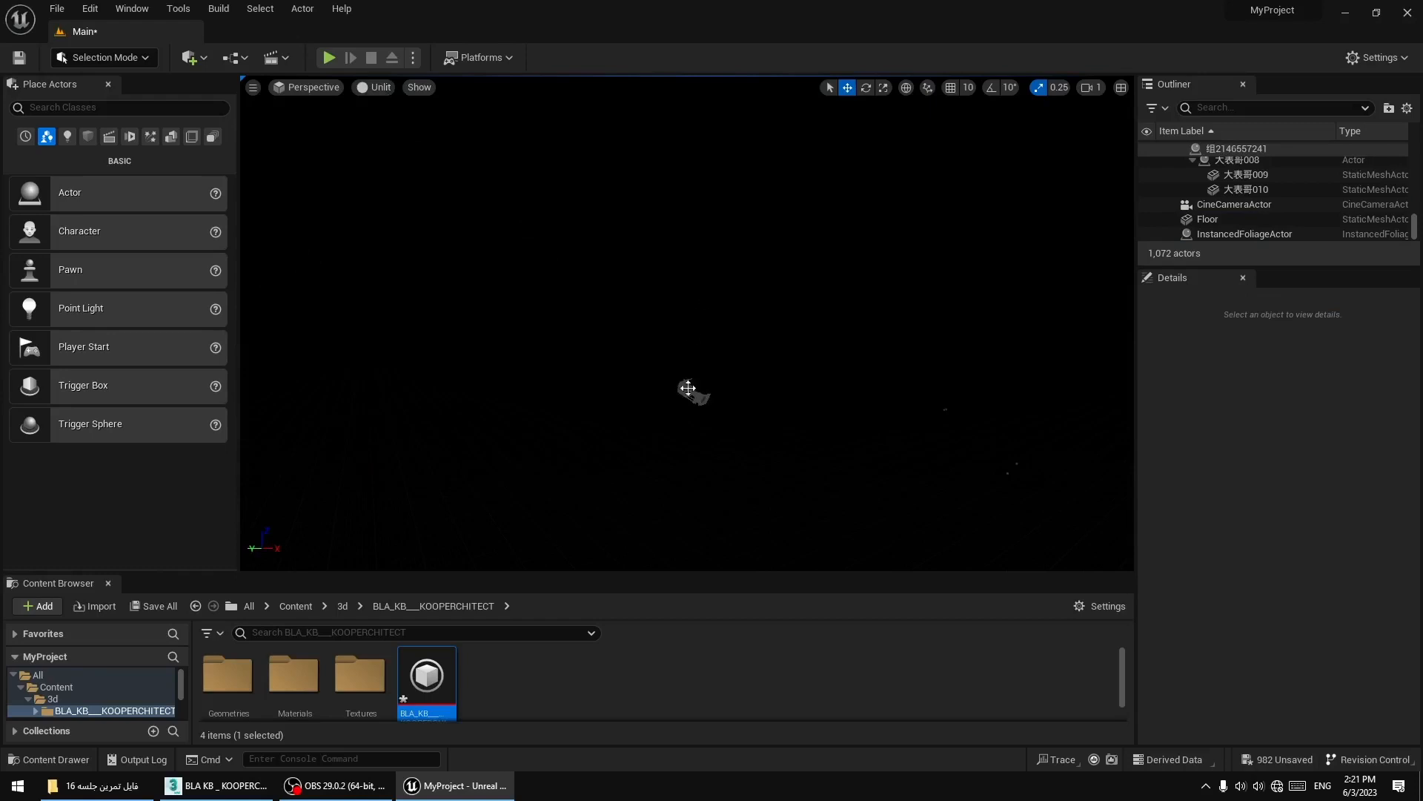
click(688, 387)
key(Delete)
scroll(725, 342, down, 5)
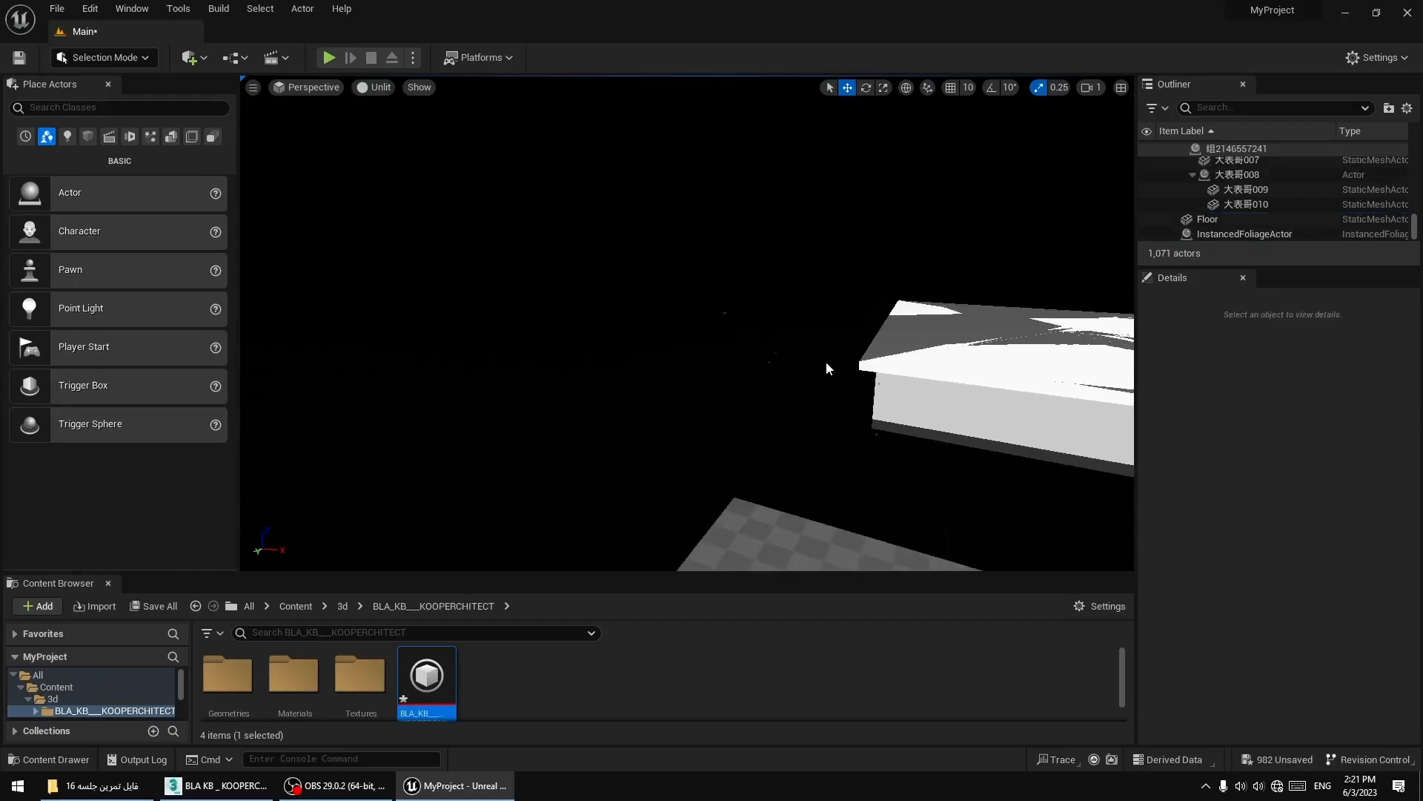
Inspect the imported apartment in Unlit mode from outside and from within the living room.
scroll(829, 368, down, 3)
right_drag(829, 368, 785, 391)
key(w)
key(d)
key(w)
key(w)
mouse_move(765, 334)
right_down()
mouse_move(768, 291)
mouse_move(735, 295)
mouse_move(758, 302)
mouse_move(667, 282)
right_up()
key(w)
key(w)
key(s)
key(w)
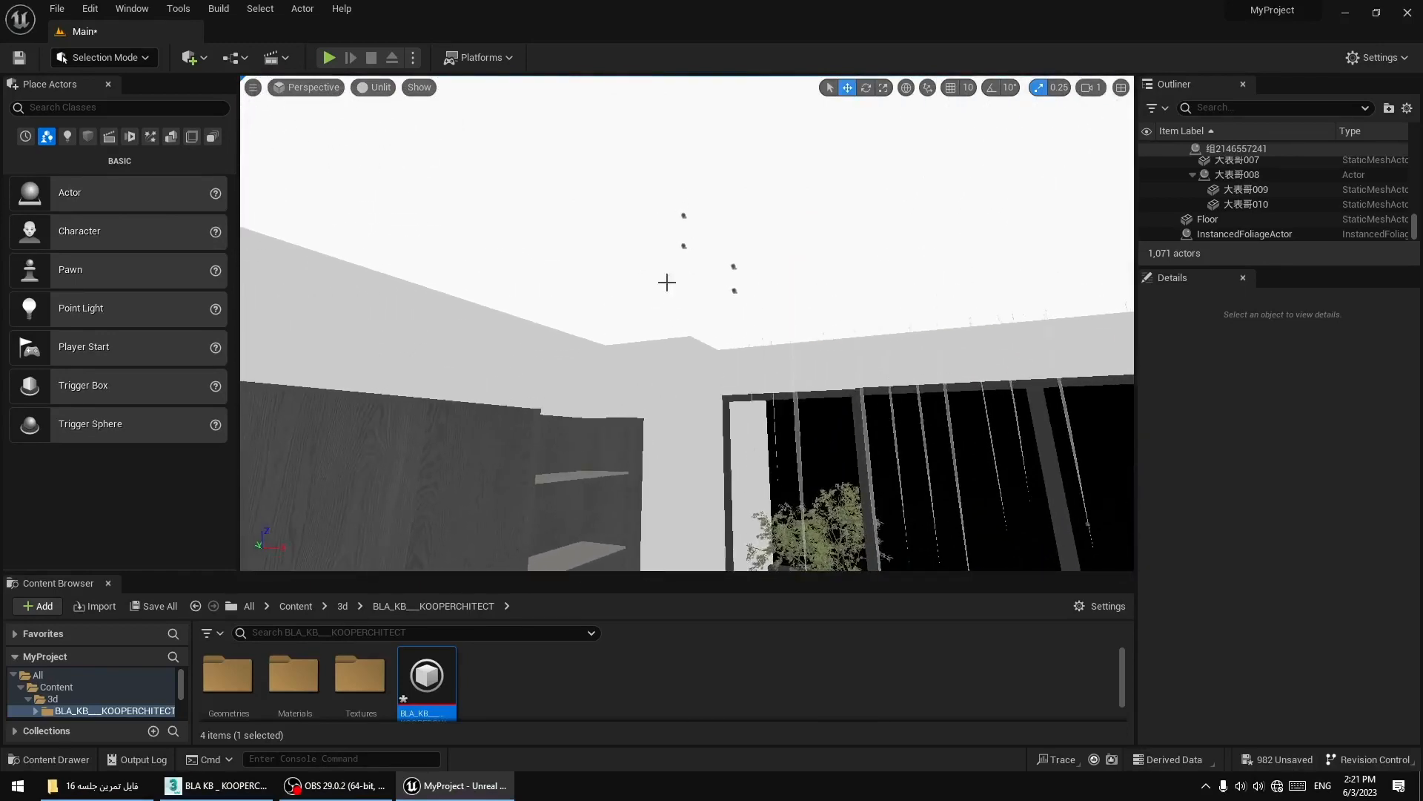
Select a helper group marker near the ceiling, undo the last move of elements and select the wall TV.
click(681, 216)
key(s)
right_drag(796, 304, 796, 349)
key(w)
key(q)
mouse_move(829, 282)
right_down()
mouse_move(823, 300)
mouse_move(831, 287)
right_up()
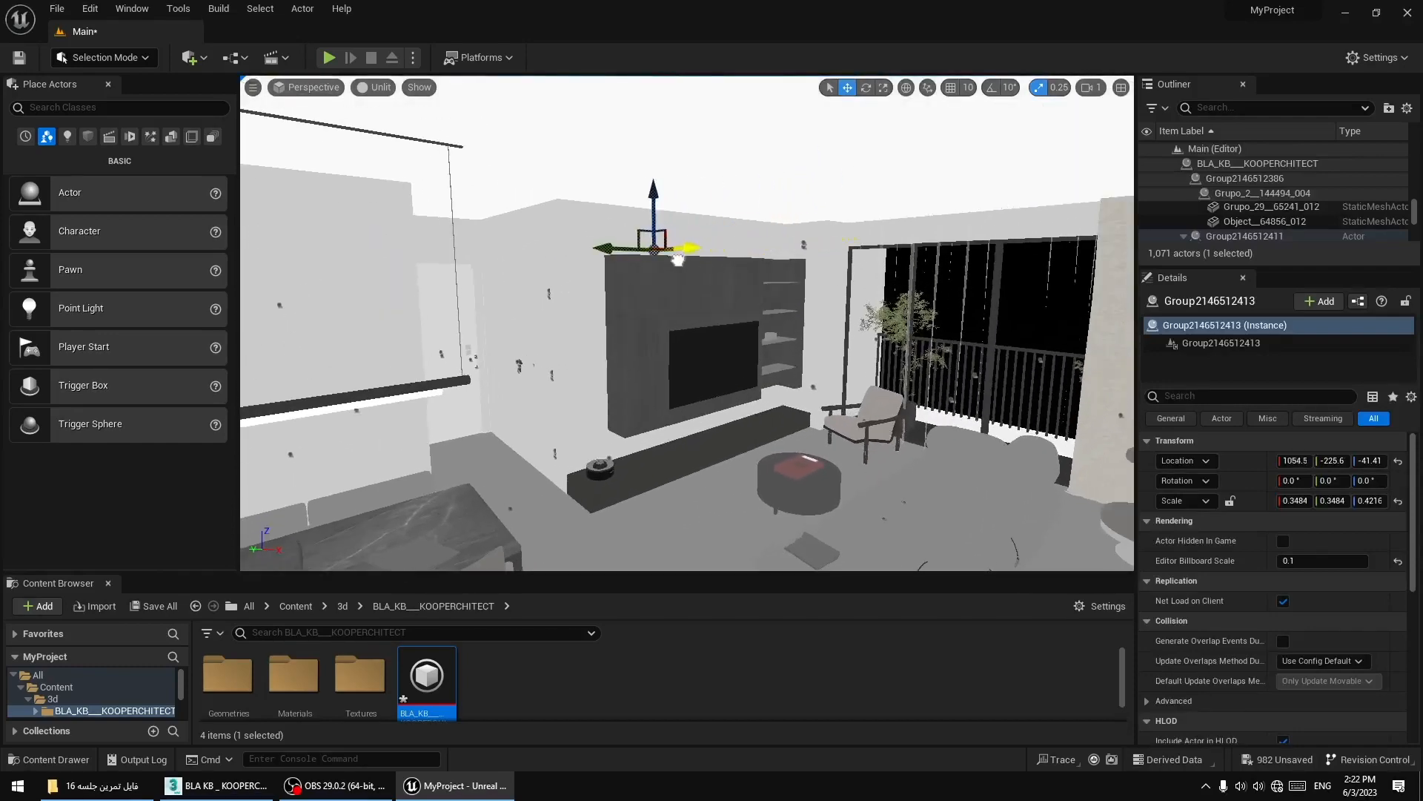
key(ctrl+z)
click(717, 352)
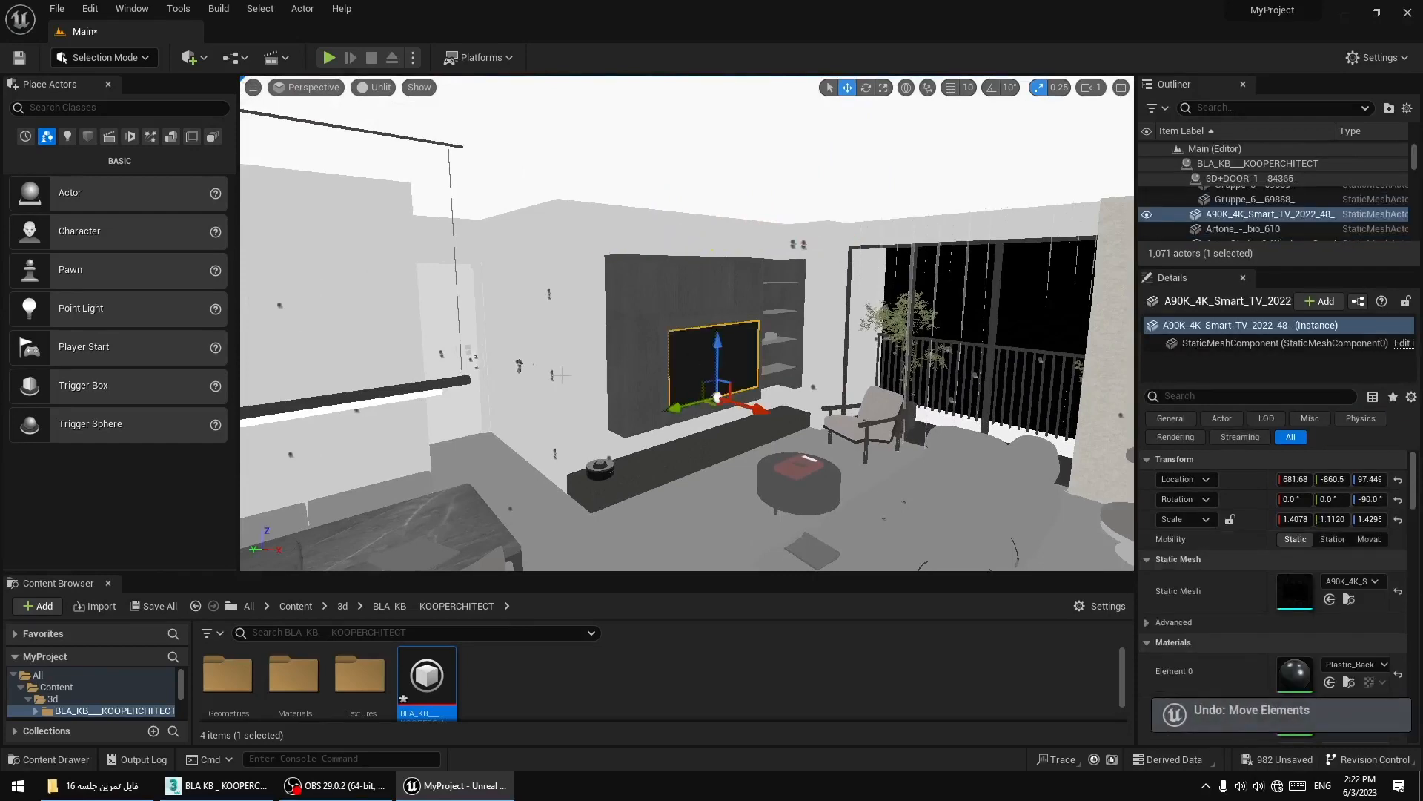
Select the CoronaCamera005_Target marker near the dining area and shift it along X to about 744.
click(356, 408)
right_drag(355, 408, 370, 400)
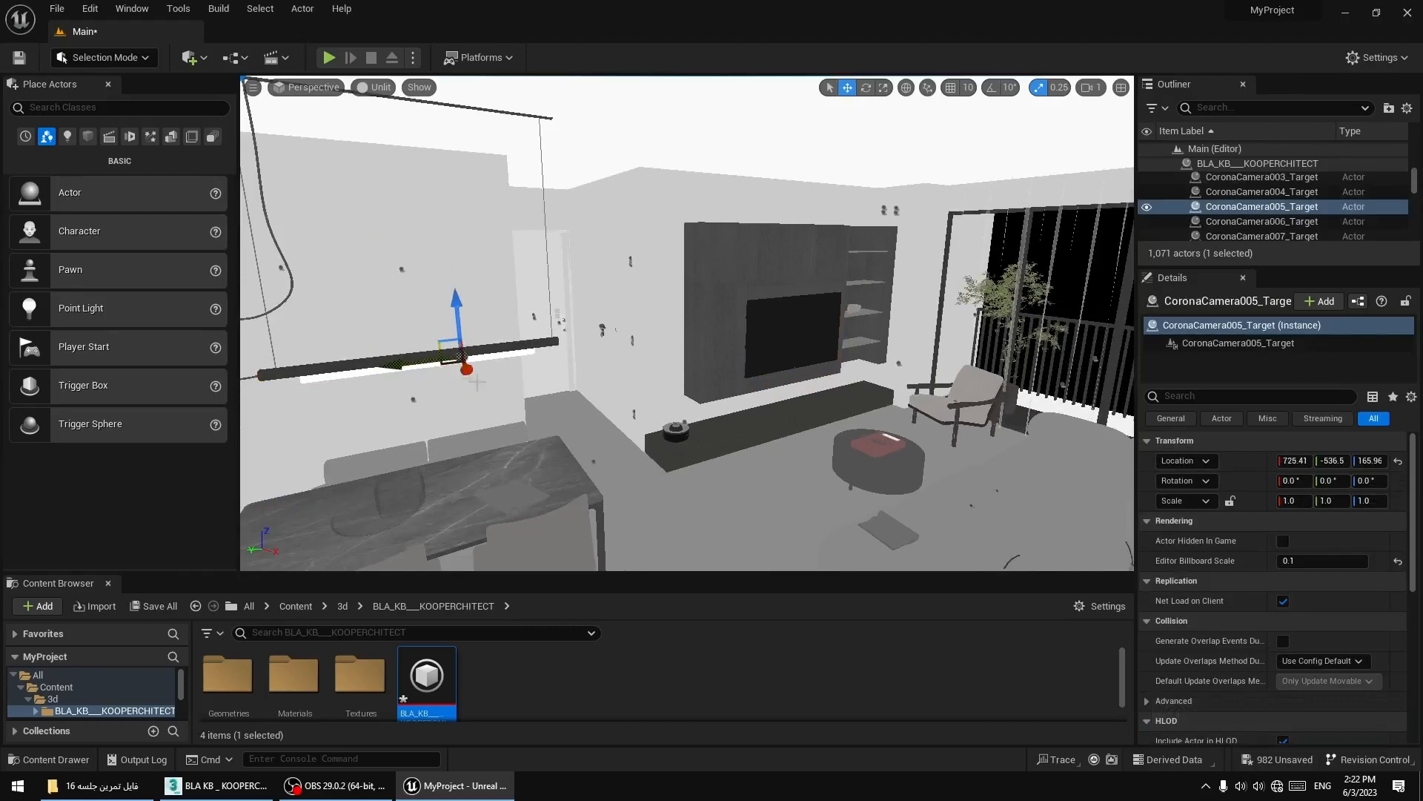
right_drag(594, 392, 630, 387)
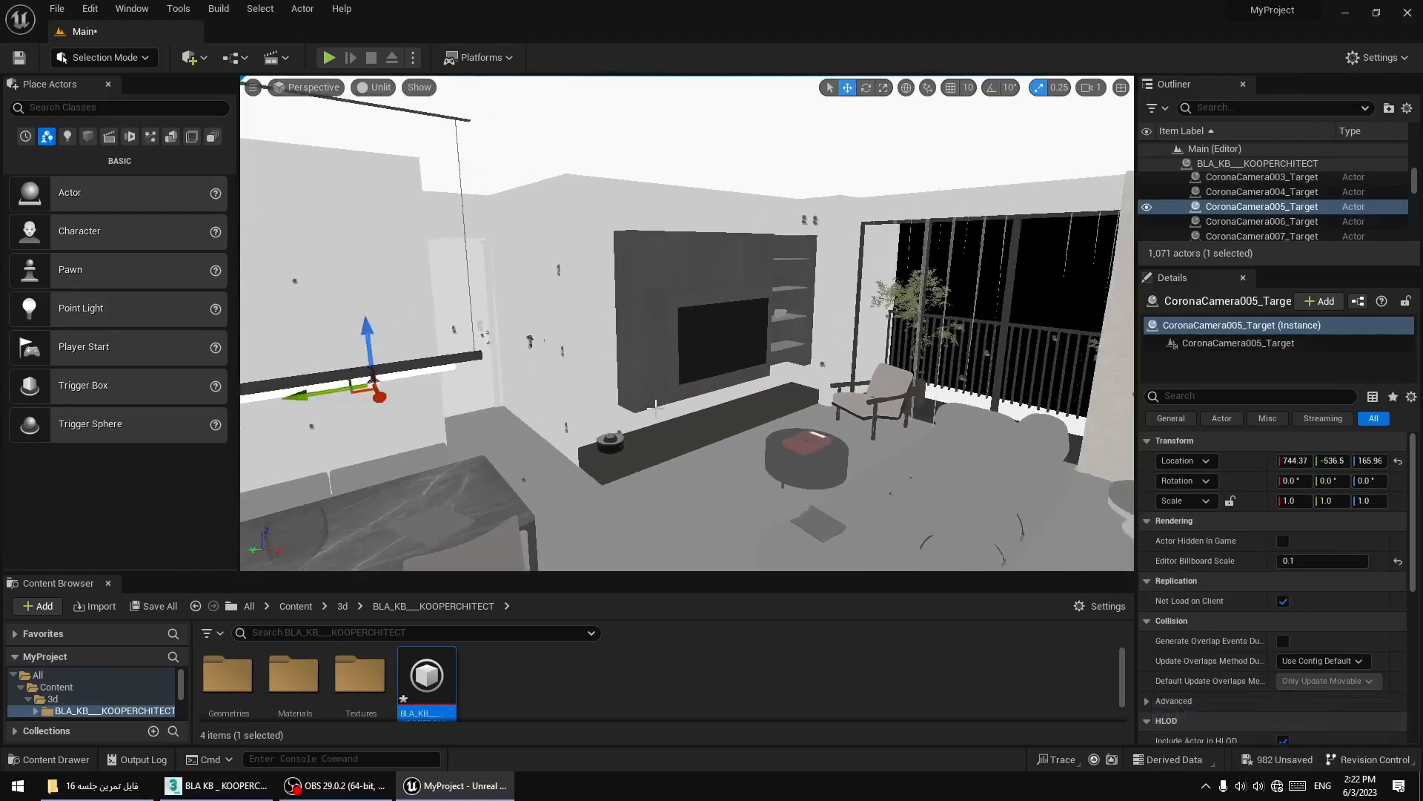
right_drag(702, 387, 870, 402)
middle_drag(870, 403, 906, 368)
middle_drag(755, 378, 750, 374)
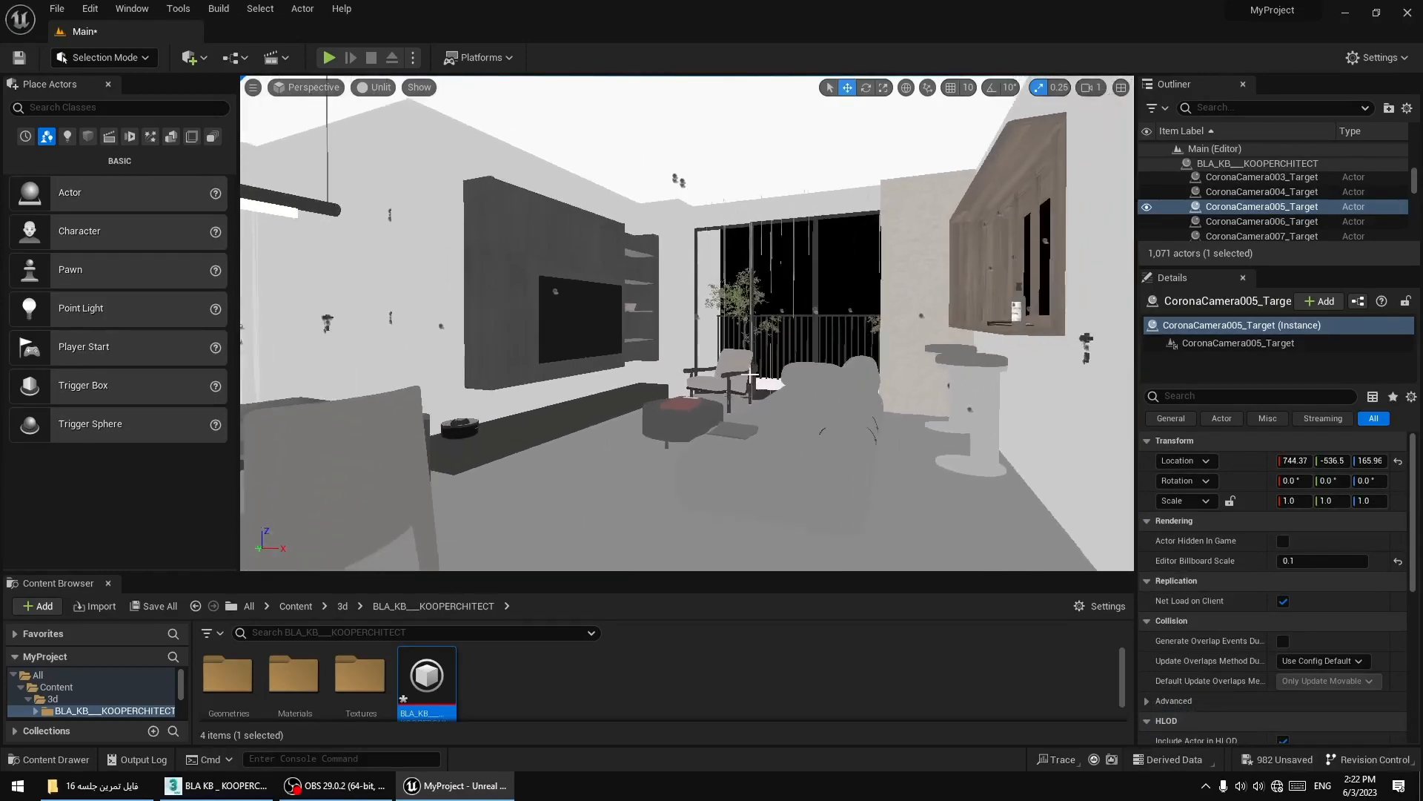
Set the viewport to Lit mode and inspect the lighting in the living room.
click(380, 87)
click(421, 117)
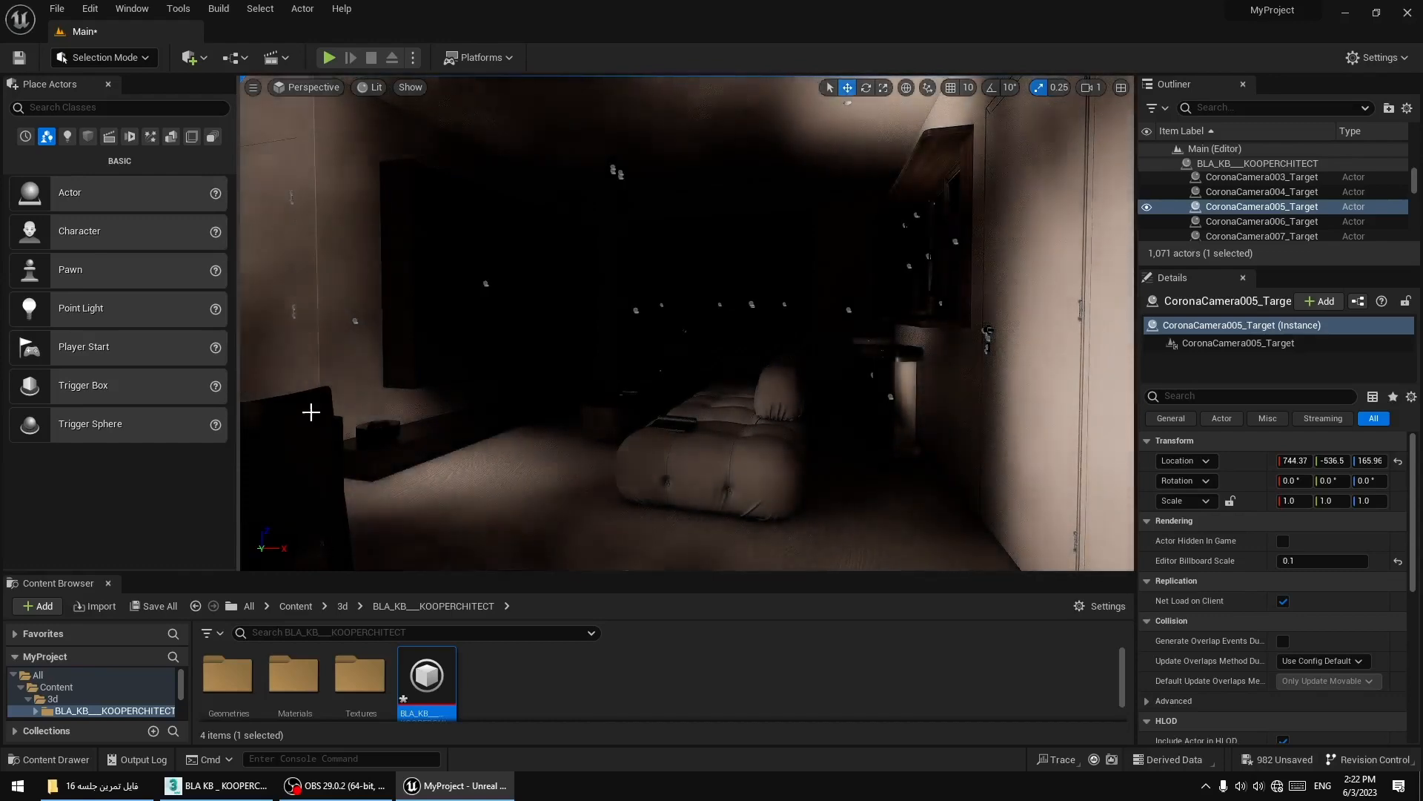
right_drag(746, 381, 574, 243)
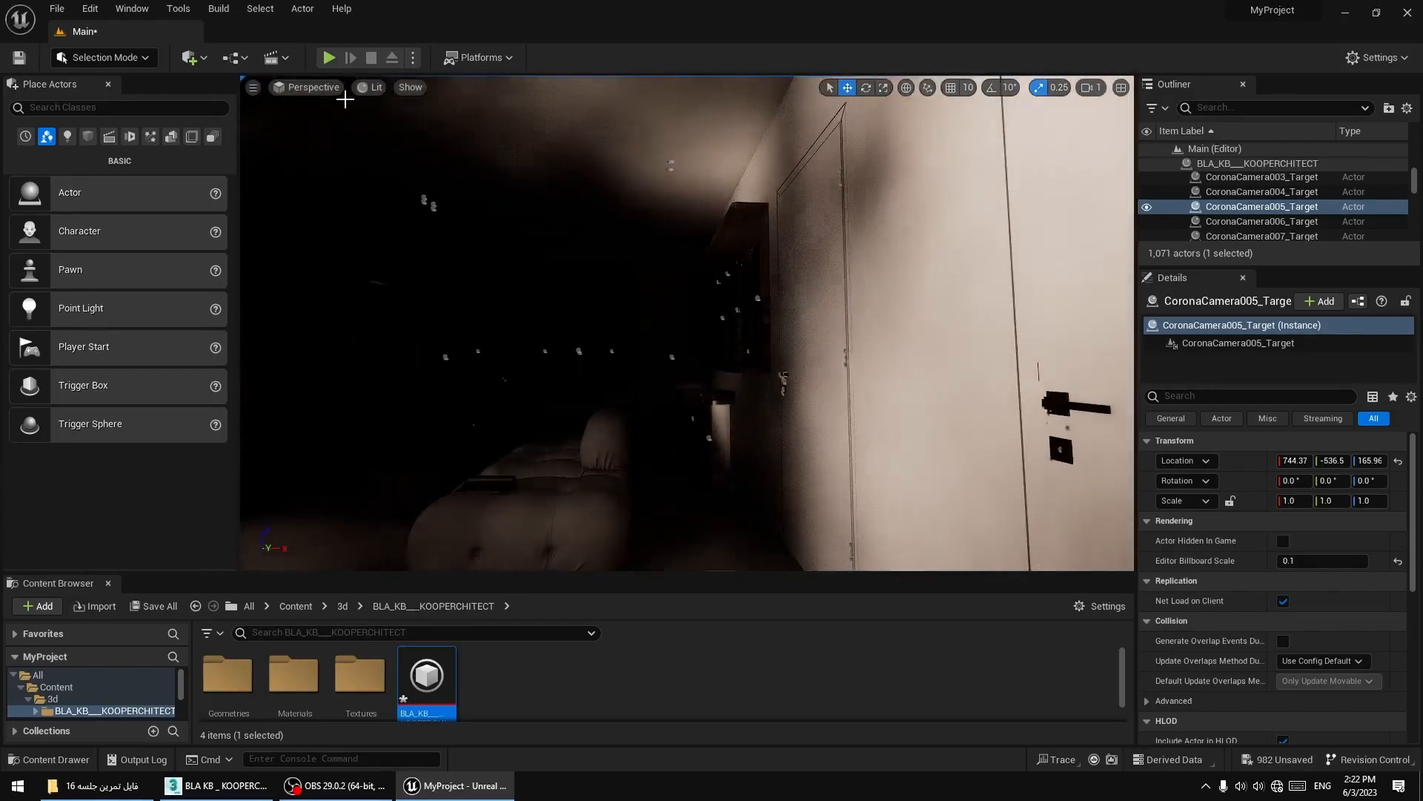
Try the Path Tracing view mode on the interior and return to Lit mode.
click(367, 86)
click(4, 552)
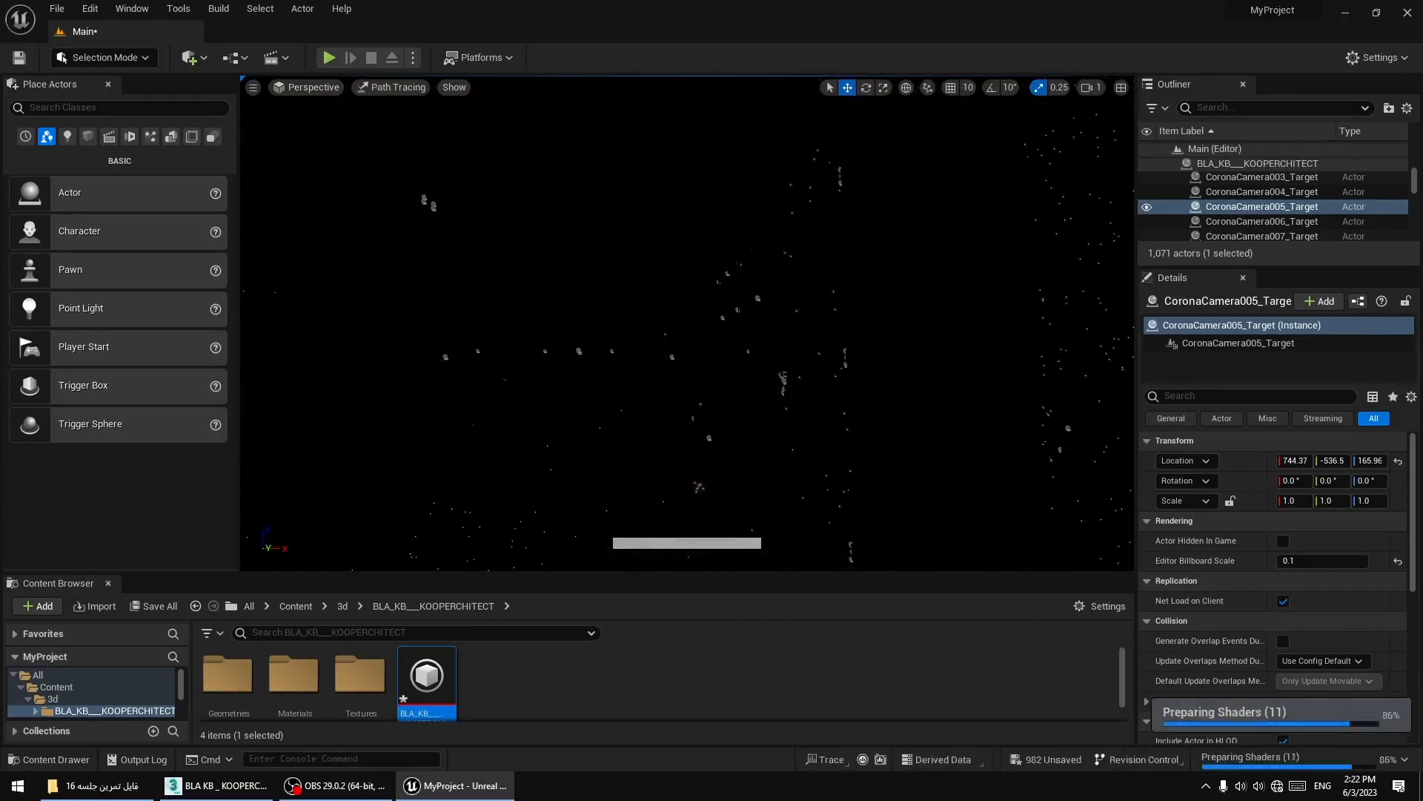
key(alt+4)
Select the glowing strip of the pendant light and locate its assigned material in the project content.
mouse_move(629, 430)
right_down()
mouse_move(573, 443)
mouse_move(604, 459)
mouse_move(652, 456)
mouse_move(704, 445)
mouse_move(712, 415)
mouse_move(511, 424)
mouse_move(668, 359)
right_up()
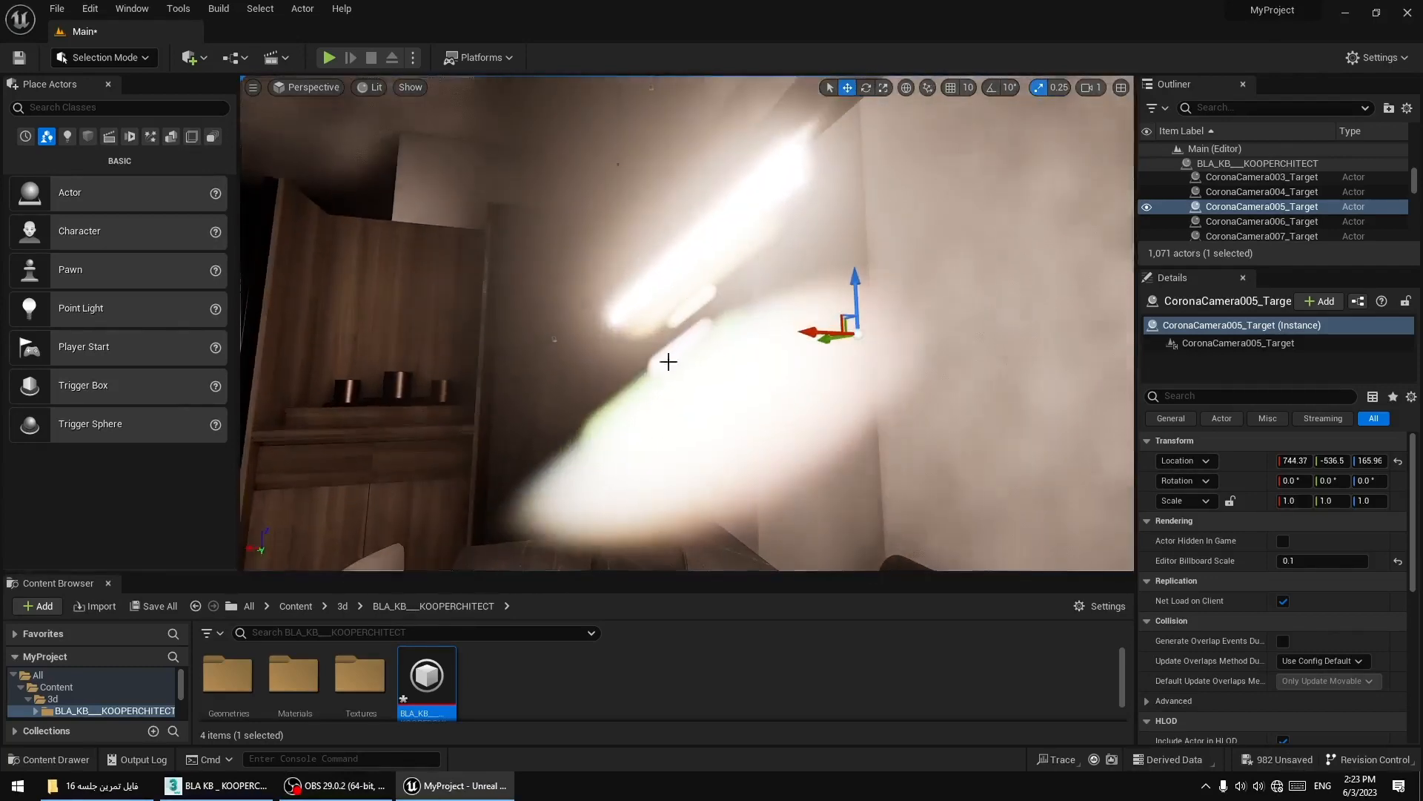
click(778, 185)
right_drag(778, 184, 804, 187)
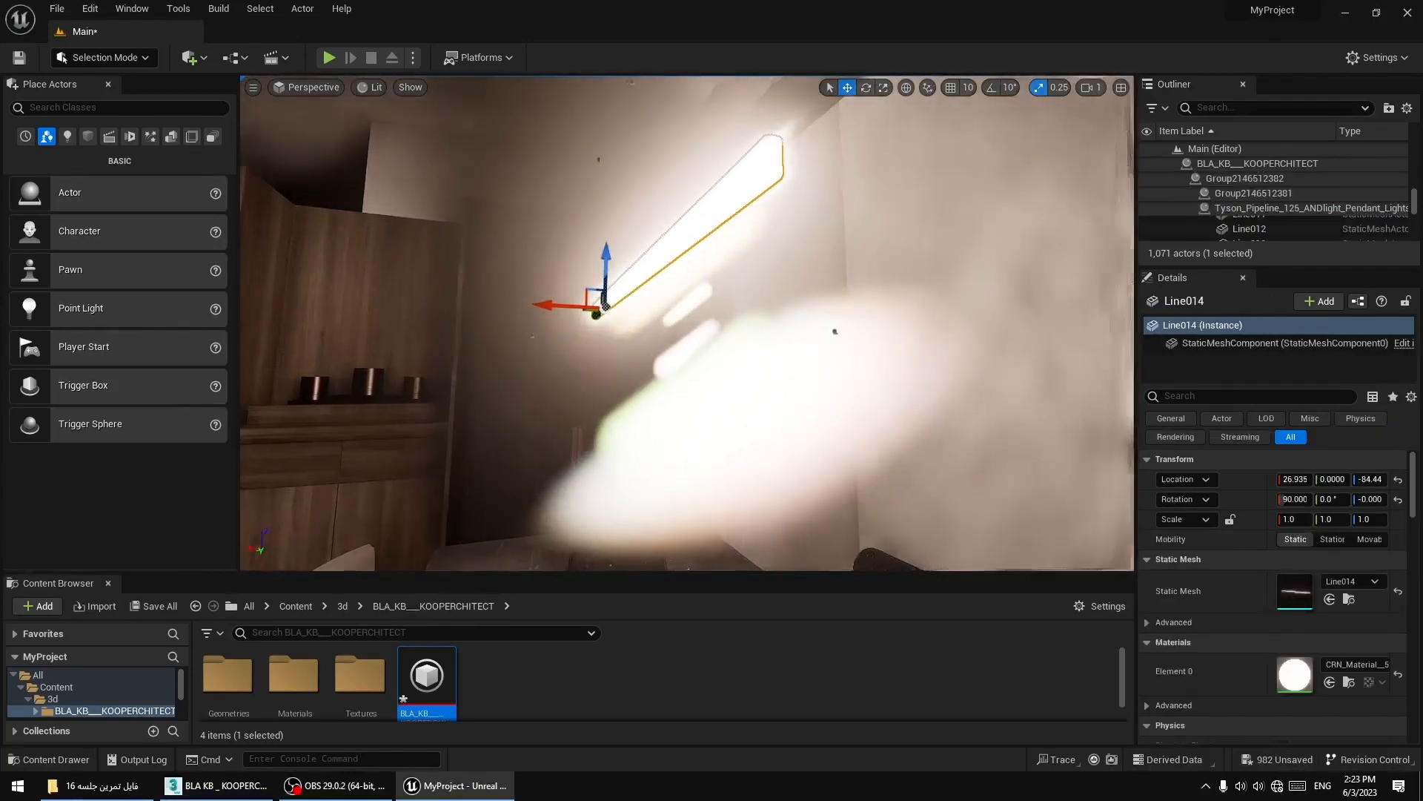
click(1349, 682)
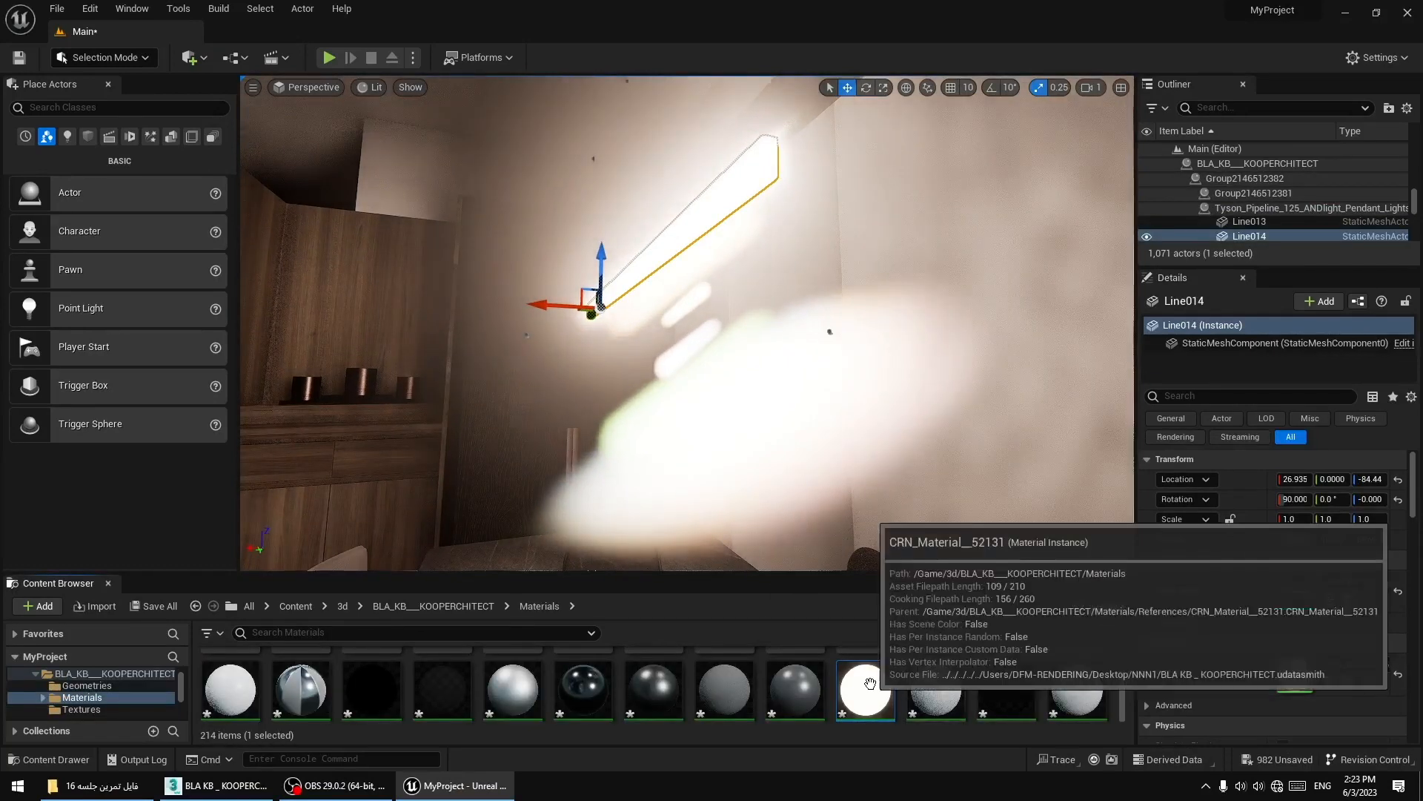
Open the CRN_Material__52131 instance and the graph of its parent material.
double_click(852, 670)
scroll(553, 371, down, 5)
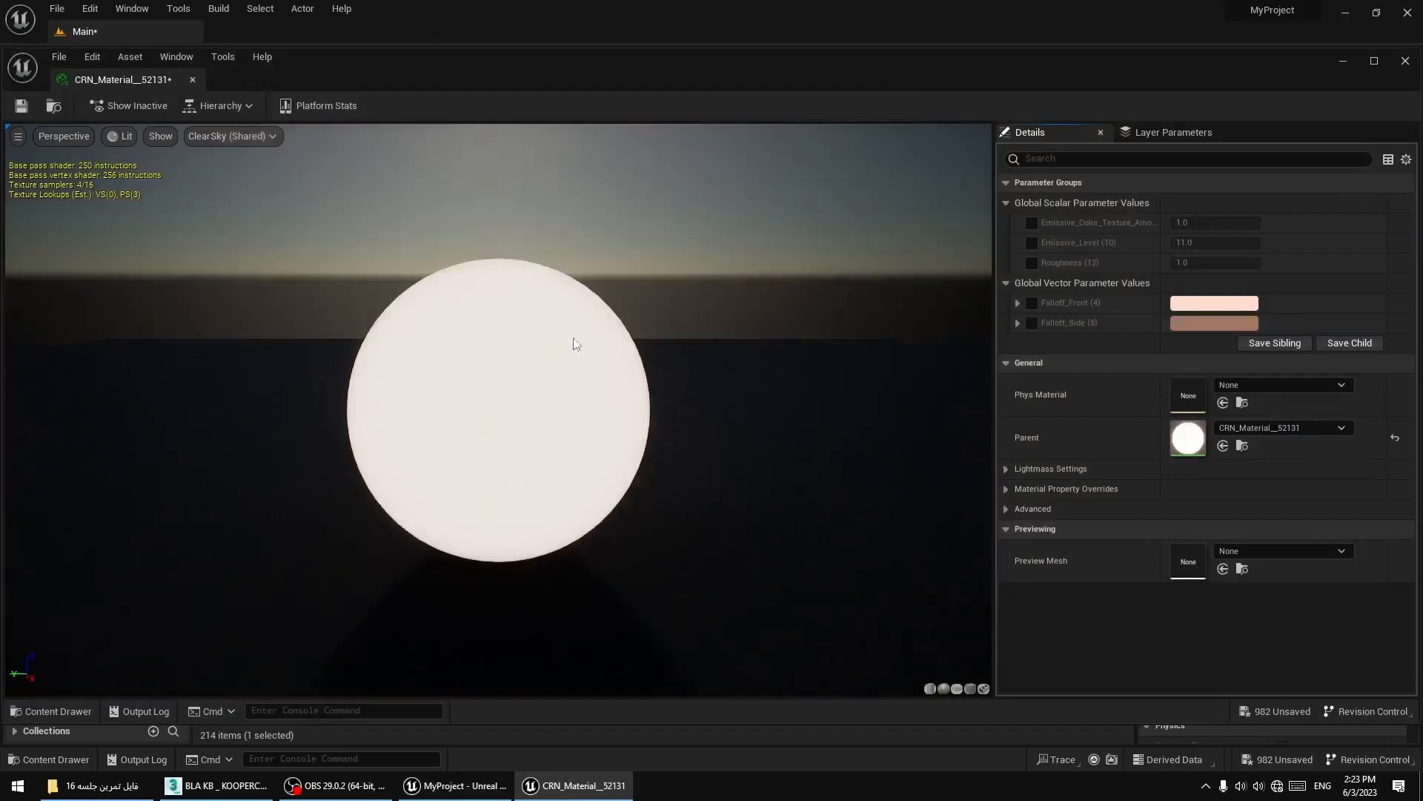
drag(552, 371, 296, 386)
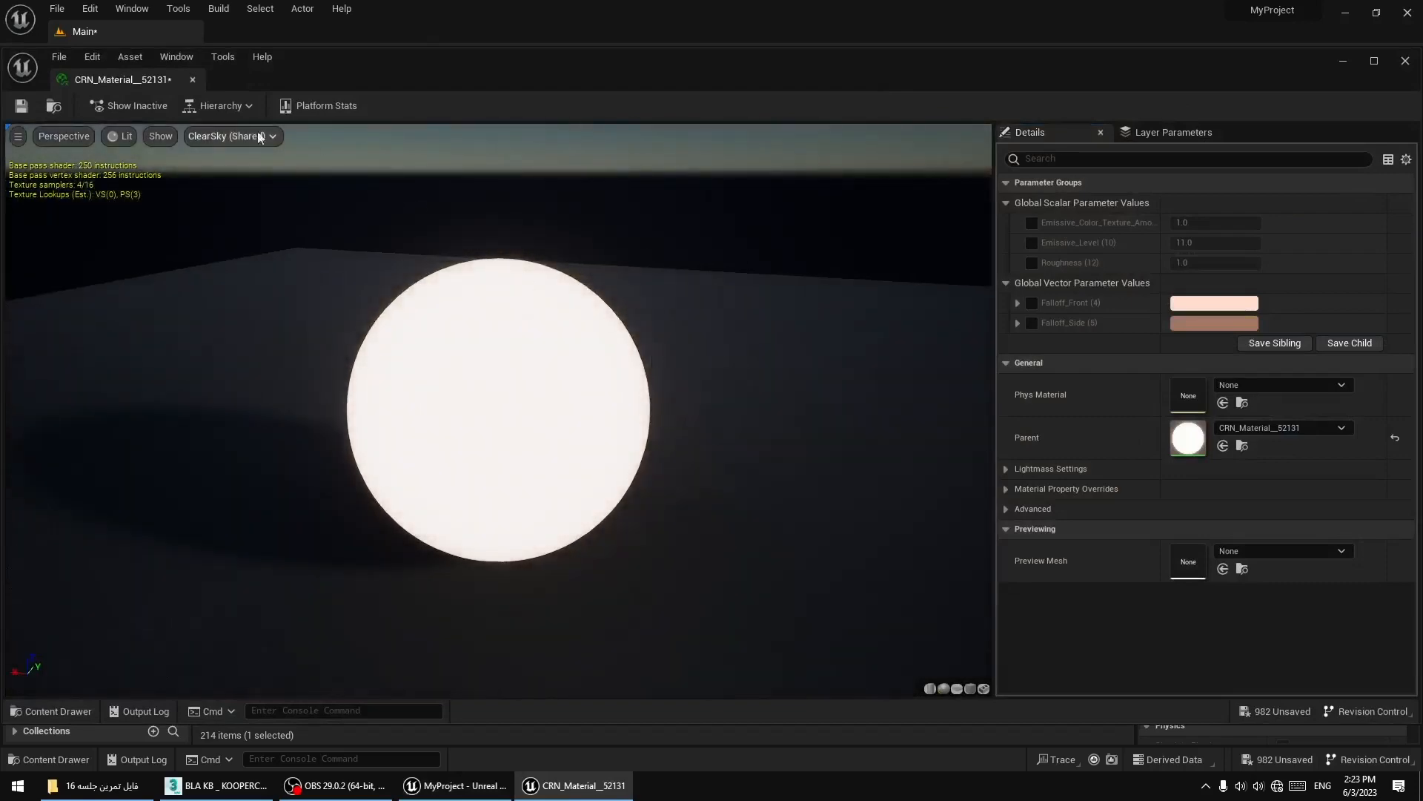
click(221, 105)
click(237, 143)
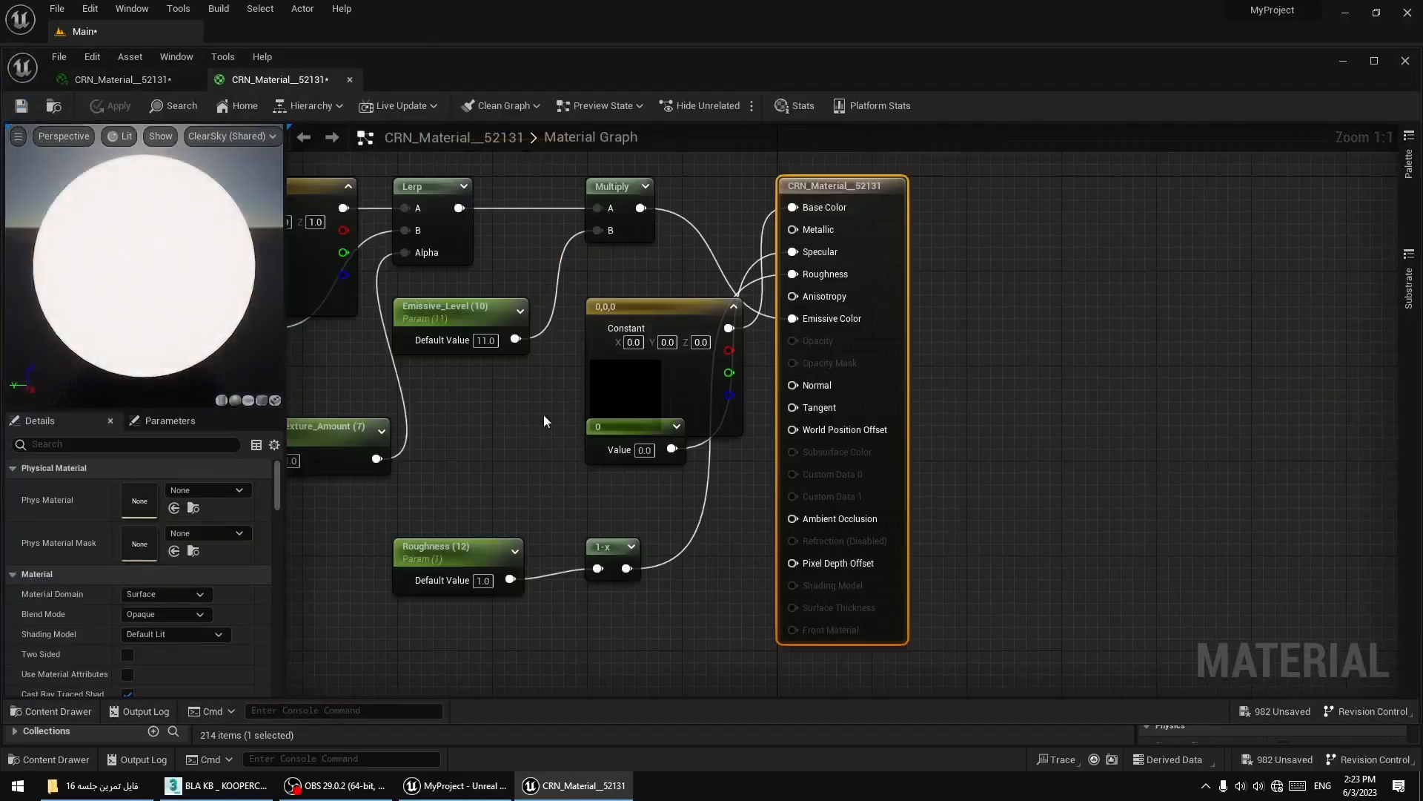
Delete the nodes feeding the material's Base Color and Emissive Color, including Emissive_Level, and apply the change.
scroll(682, 345, down, 2)
drag(662, 175, 398, 344)
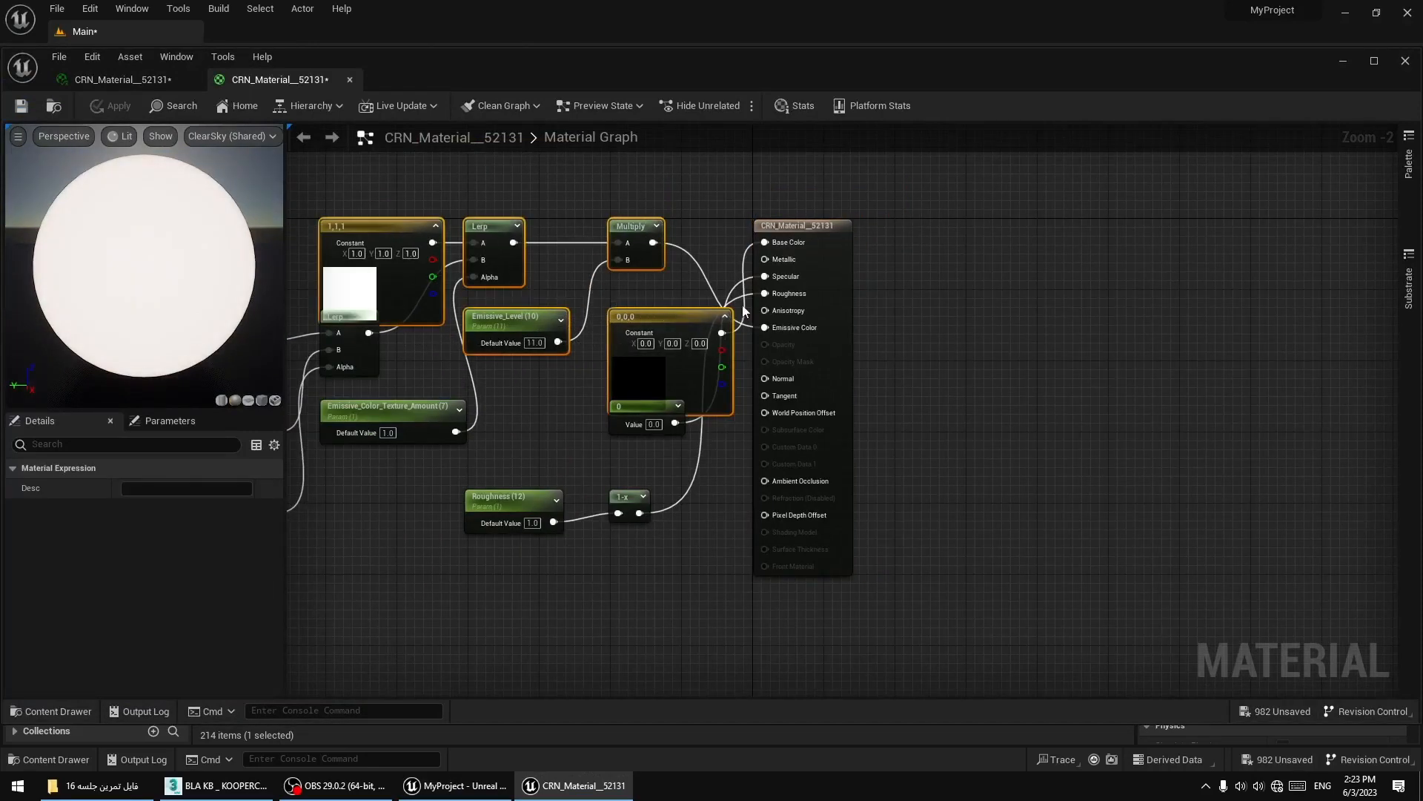
key(Delete)
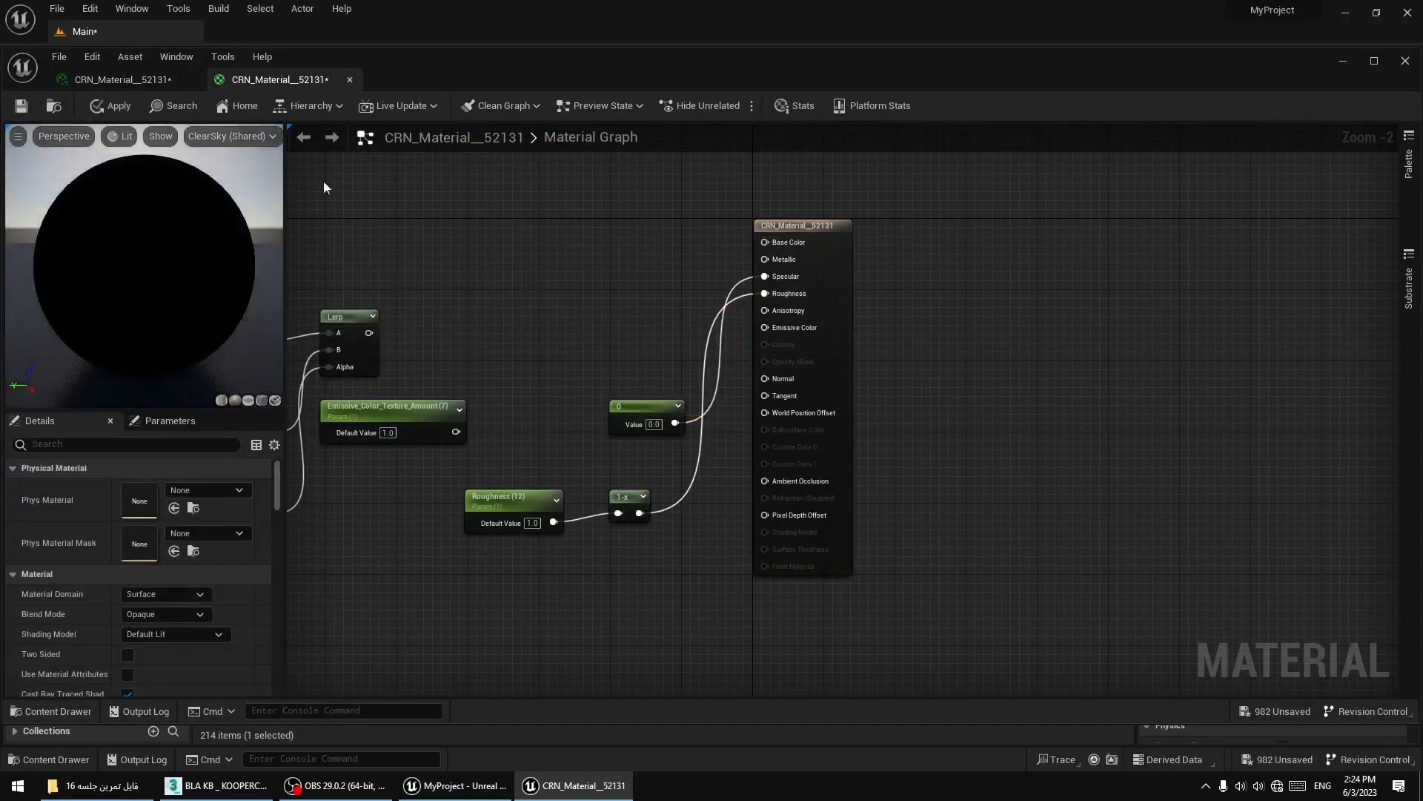
click(100, 113)
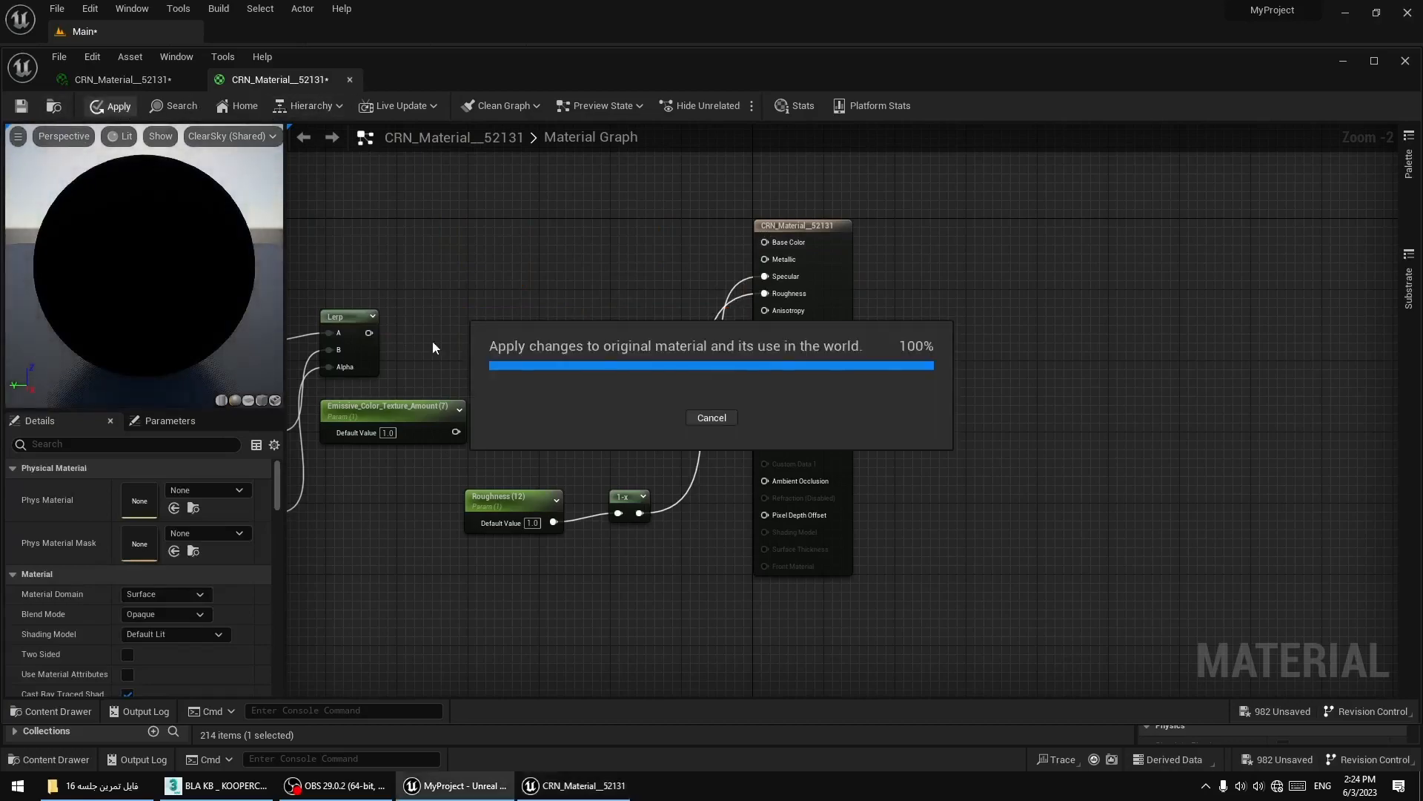
Delete all remaining nodes except the material output and apply the change.
scroll(742, 282, down, 4)
drag(881, 216, 430, 423)
key(Delete)
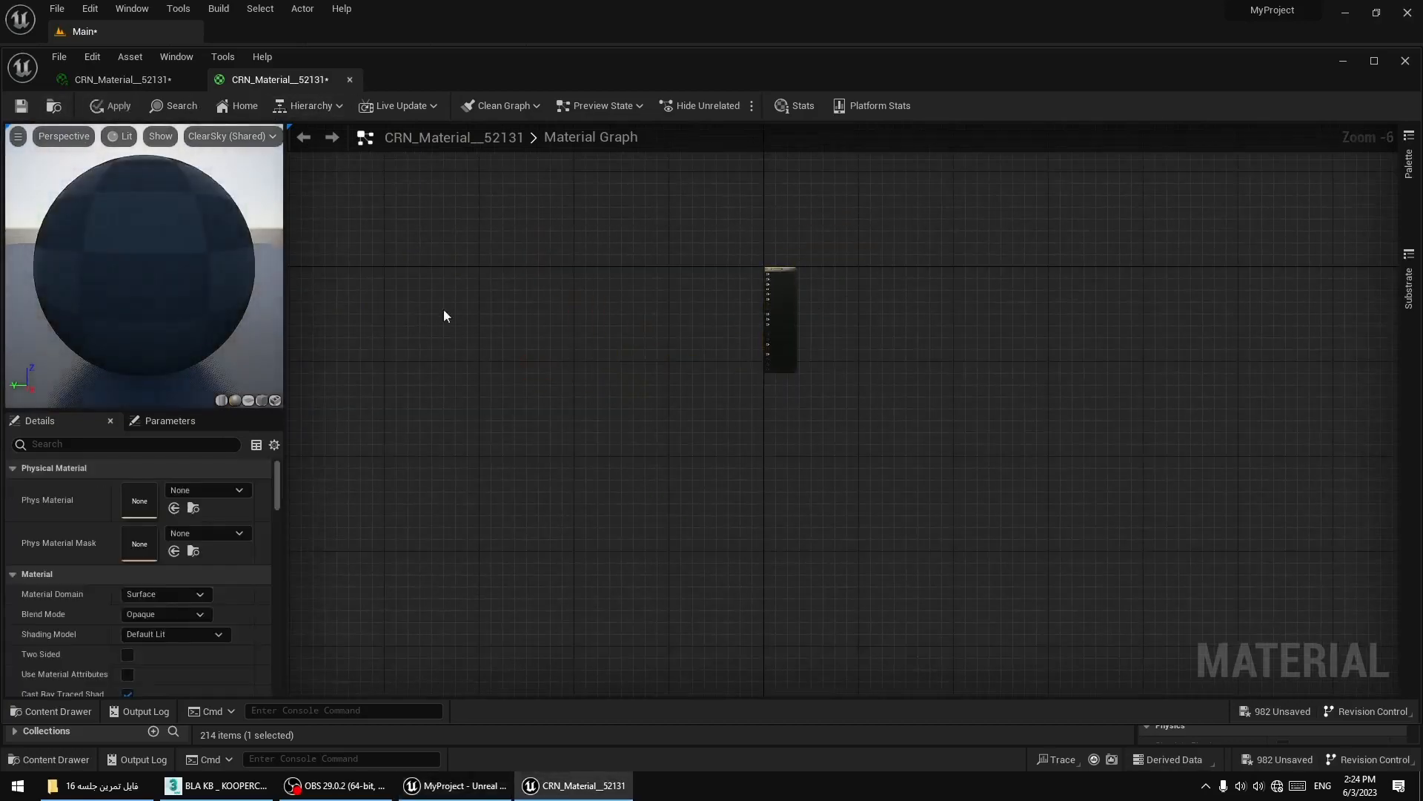
click(112, 105)
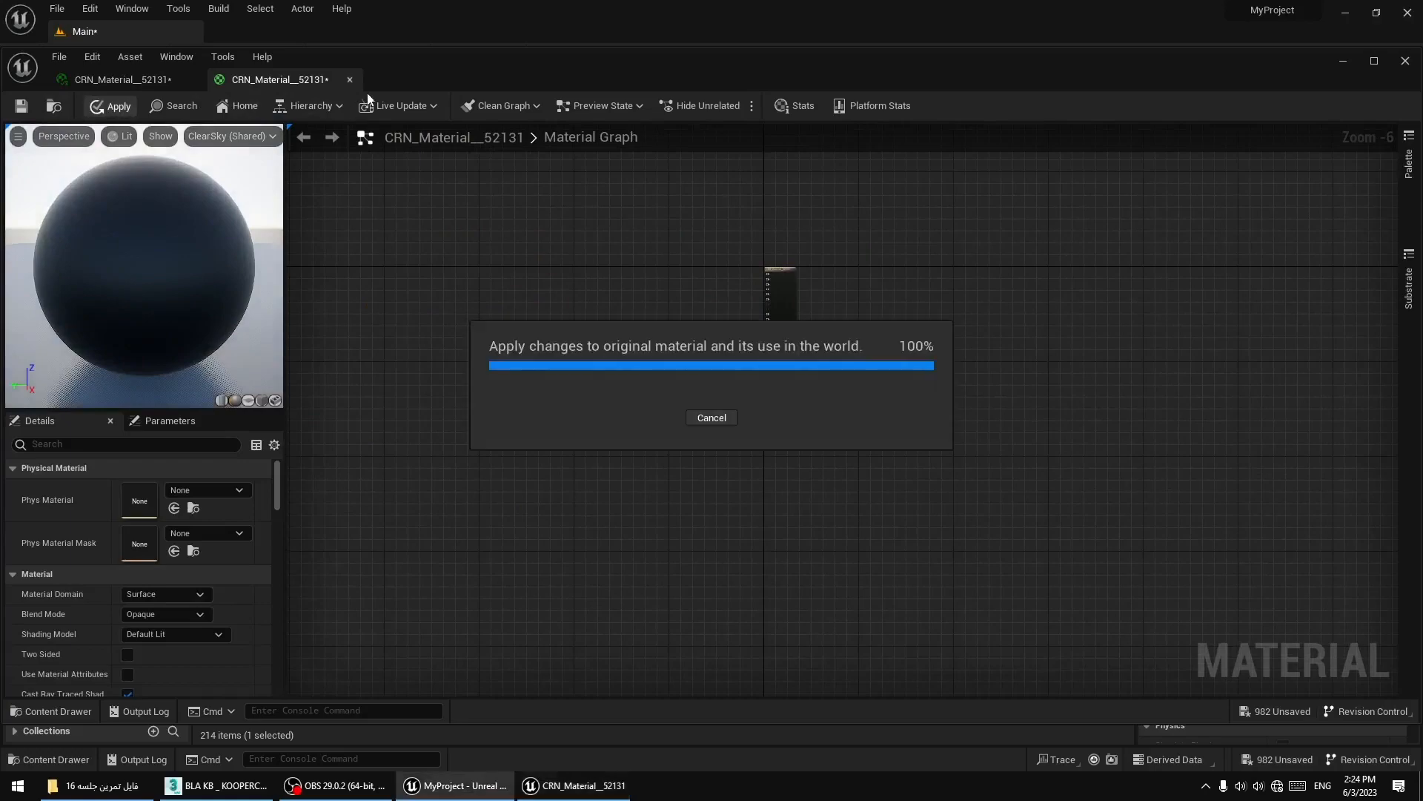
Close the parent material graph, dock the material instance editor in the main window and return to the Main level.
click(349, 79)
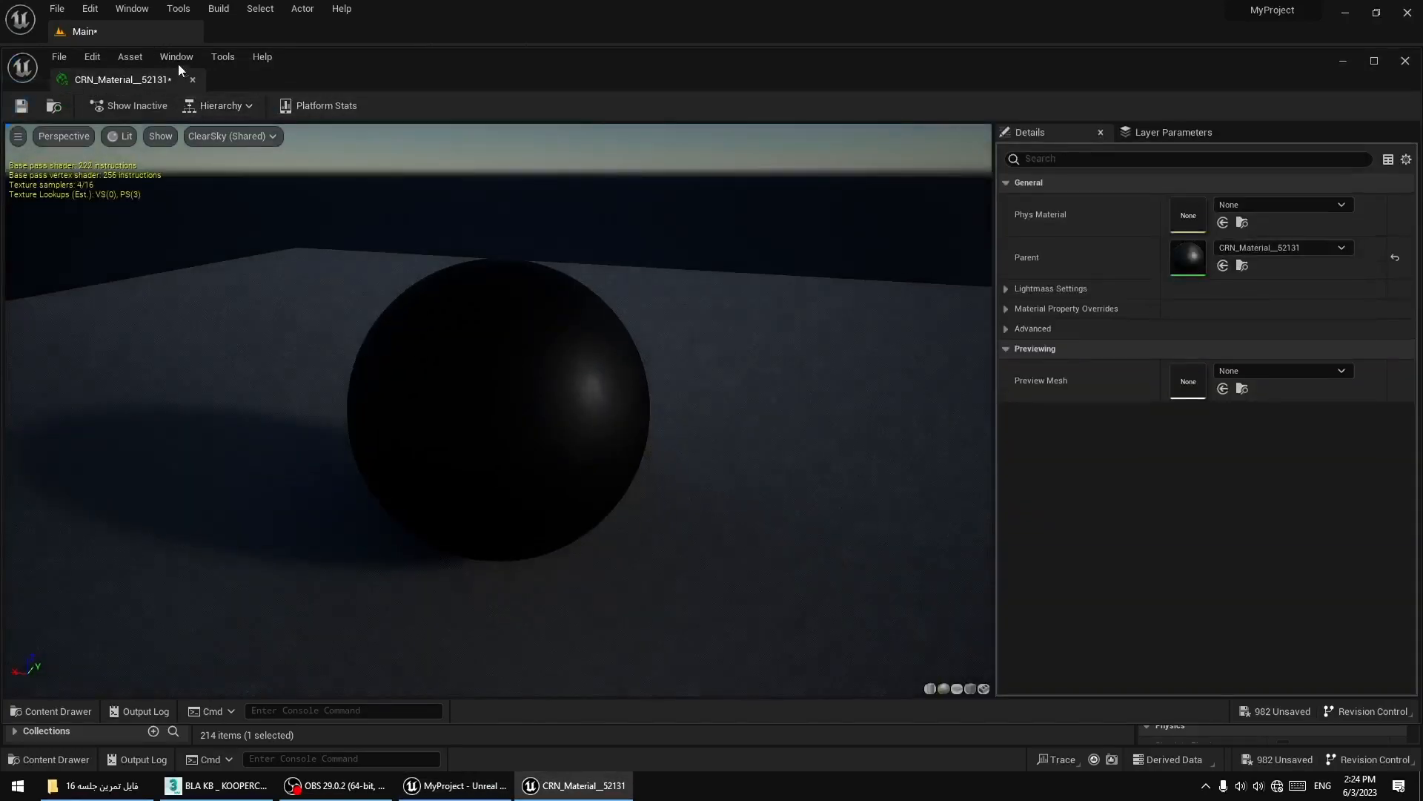
drag(178, 74, 295, 36)
click(92, 32)
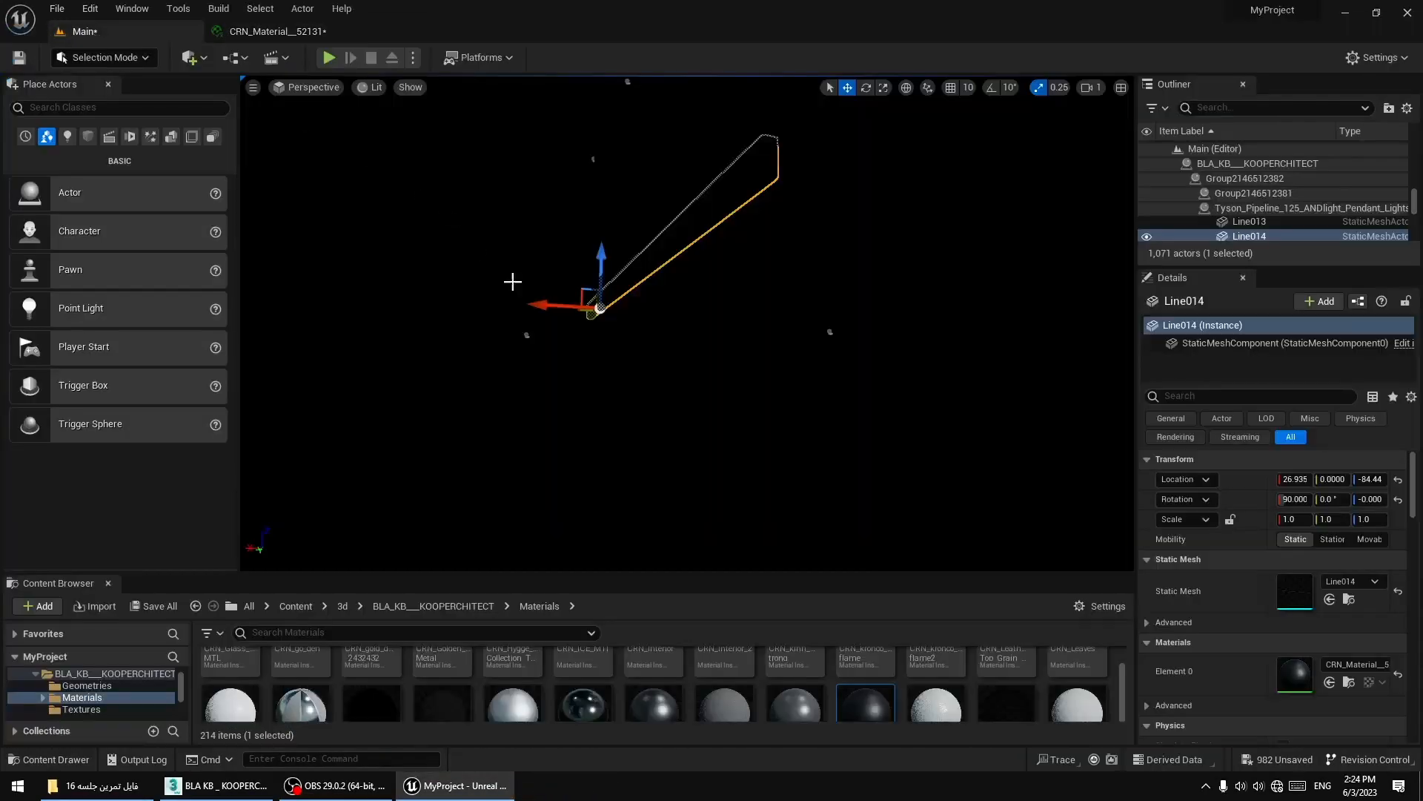
Check the darkened interior in Unlit mode, return to Lit mode and clear the pendant light selection.
right_drag(508, 280, 567, 325)
click(376, 87)
click(421, 148)
click(378, 86)
click(400, 126)
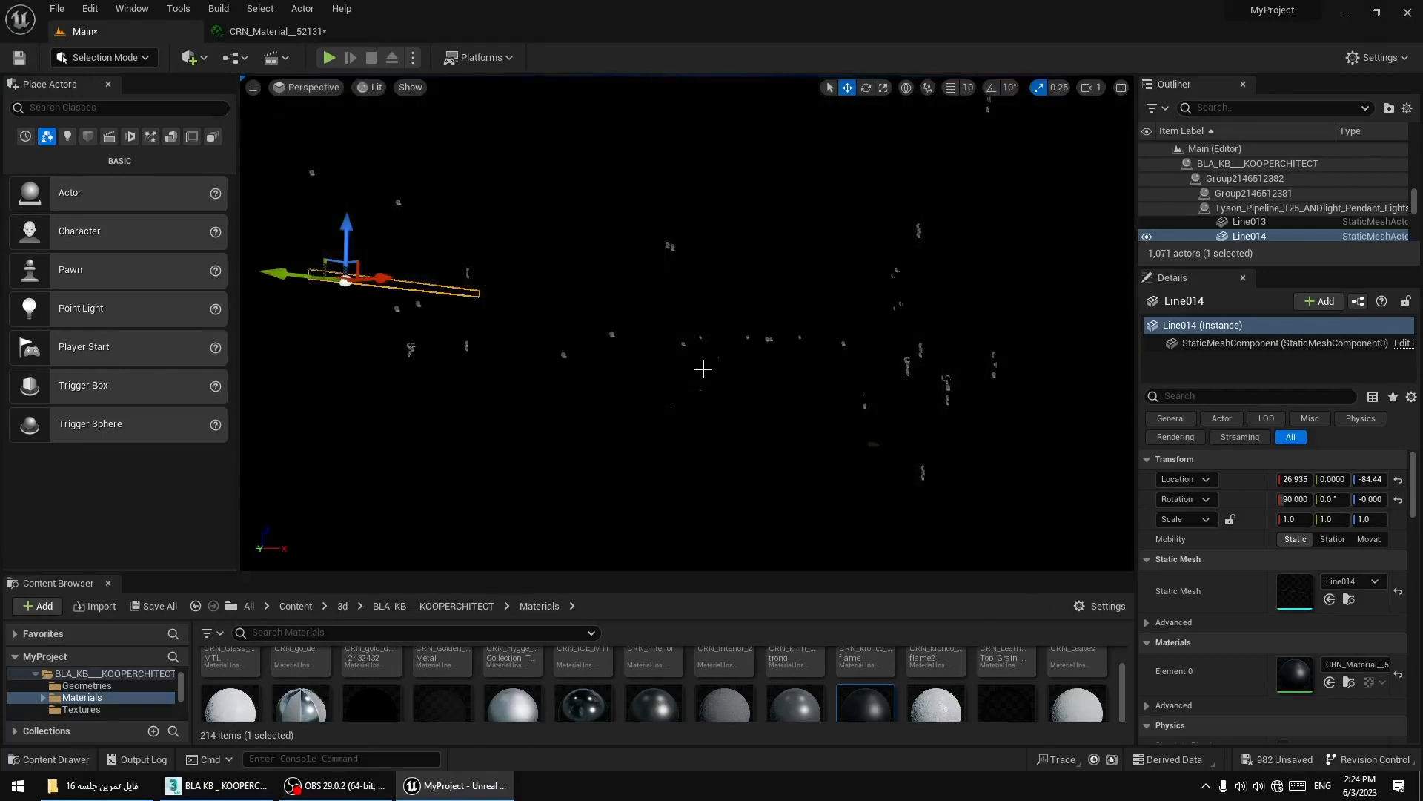
click(713, 403)
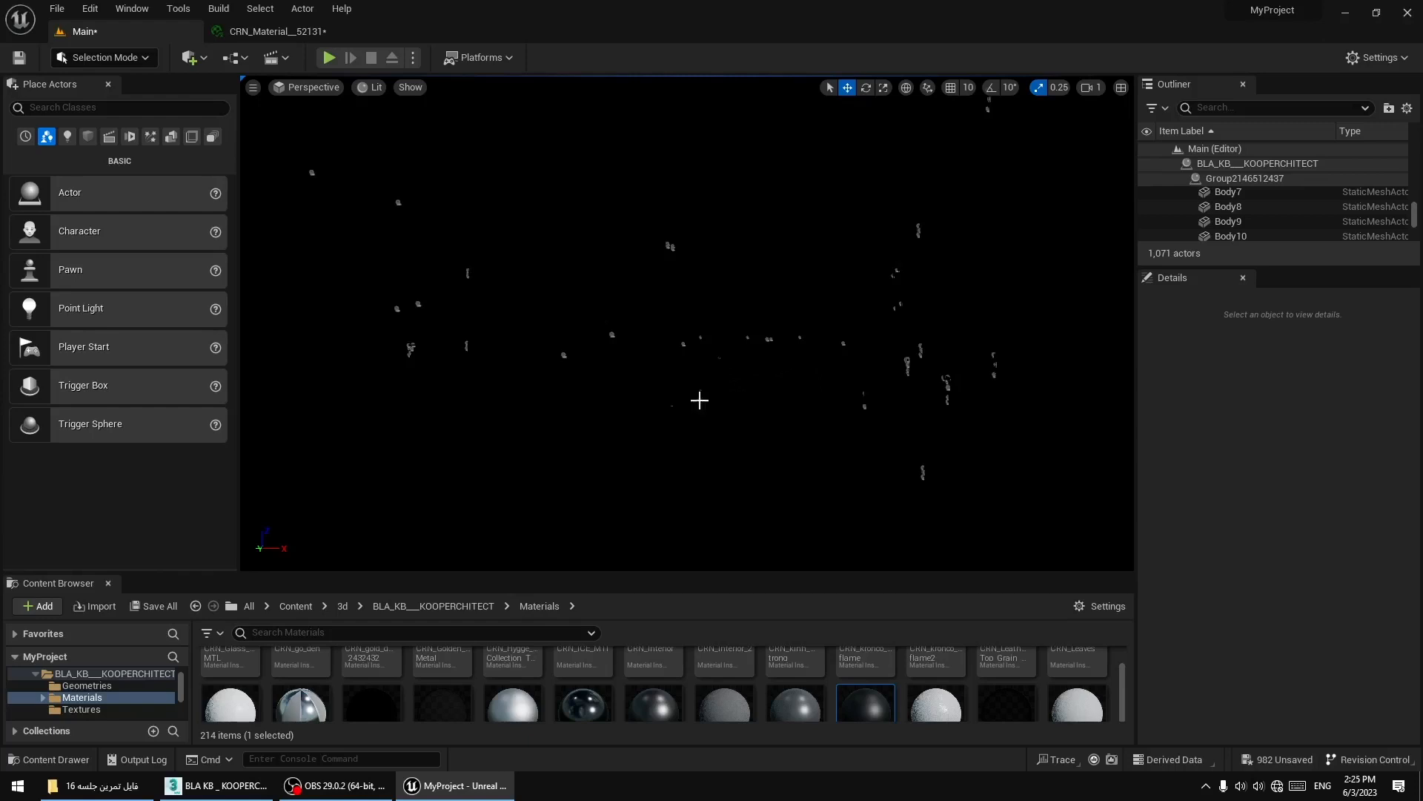
Place a directional light in the living room and raise it to a Z location of about 193.
click(67, 138)
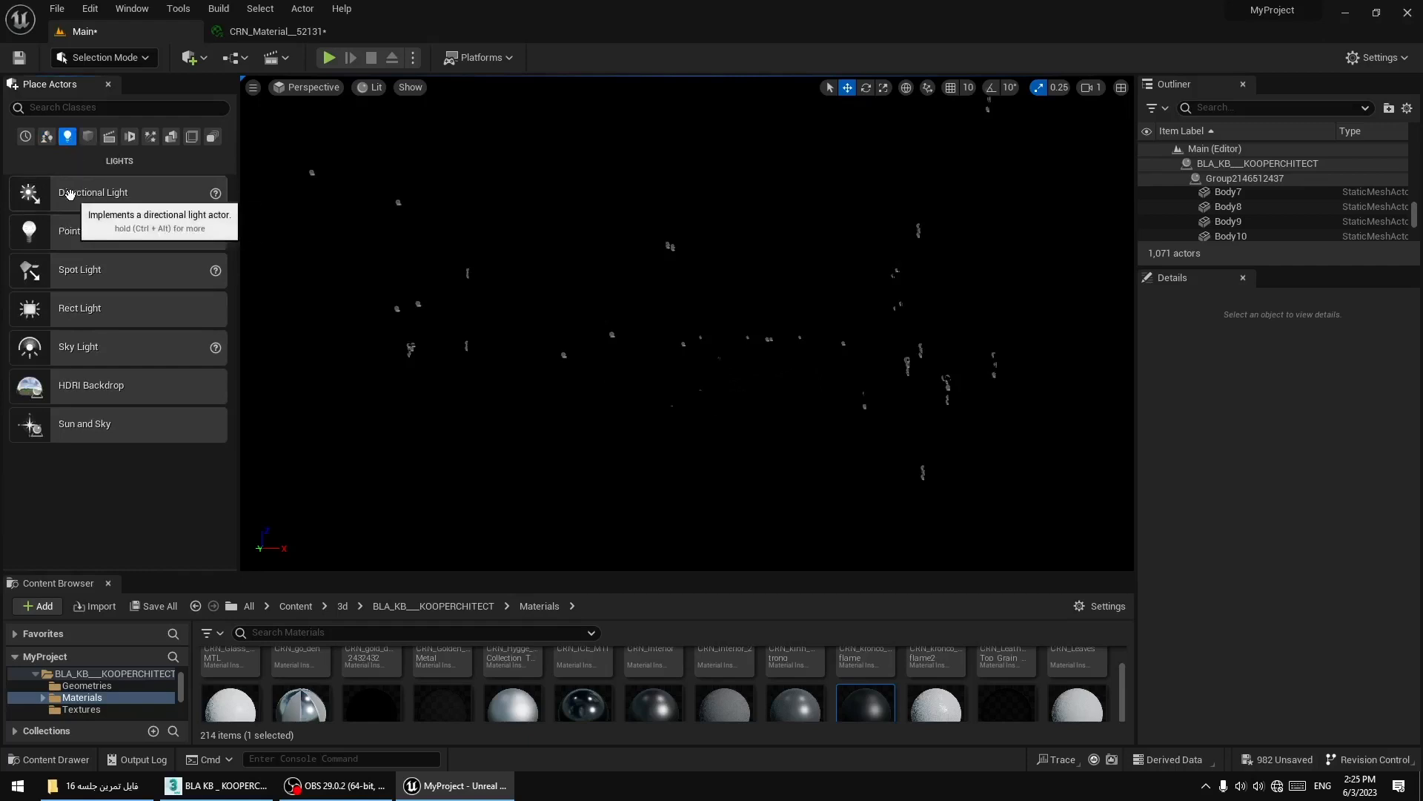
drag(87, 192, 602, 425)
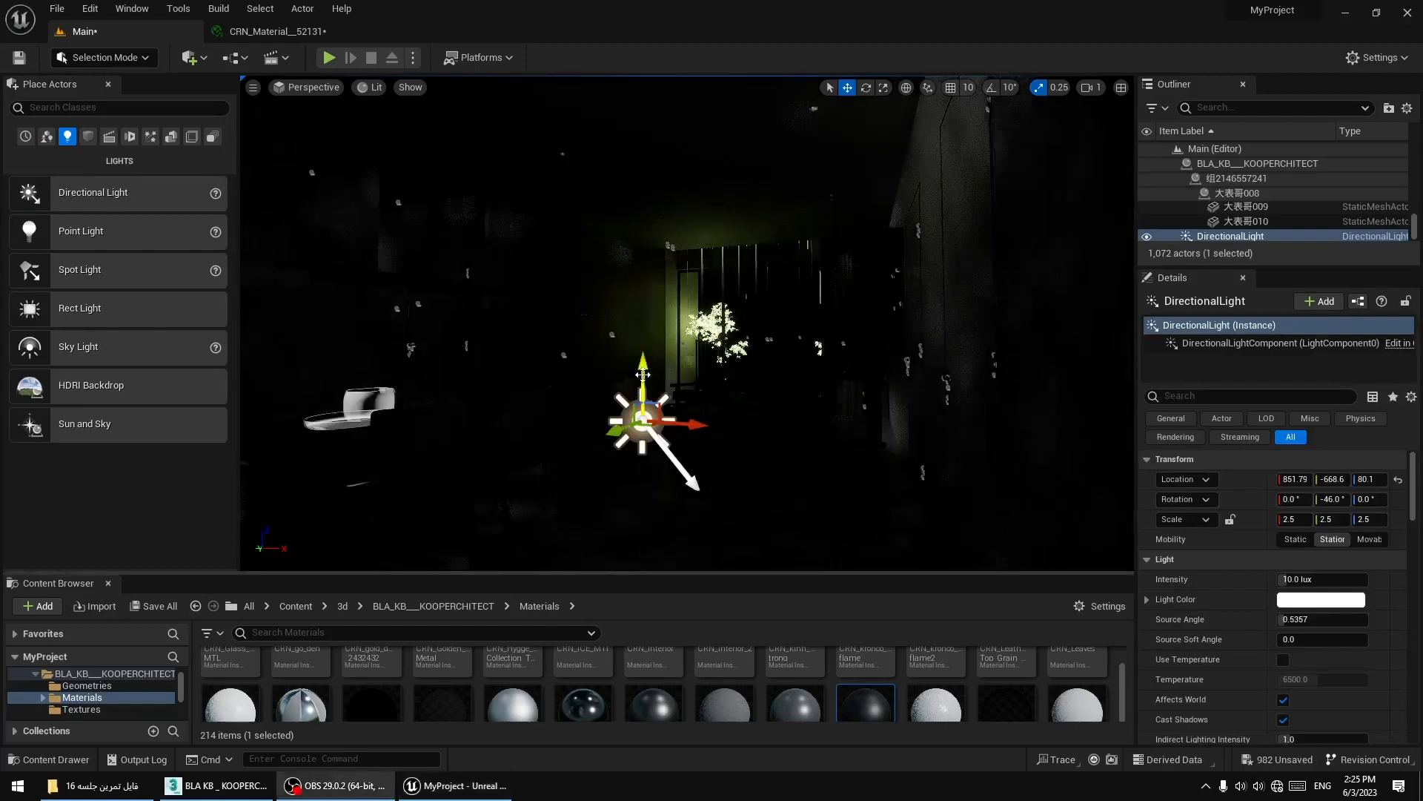
drag(642, 374, 643, 245)
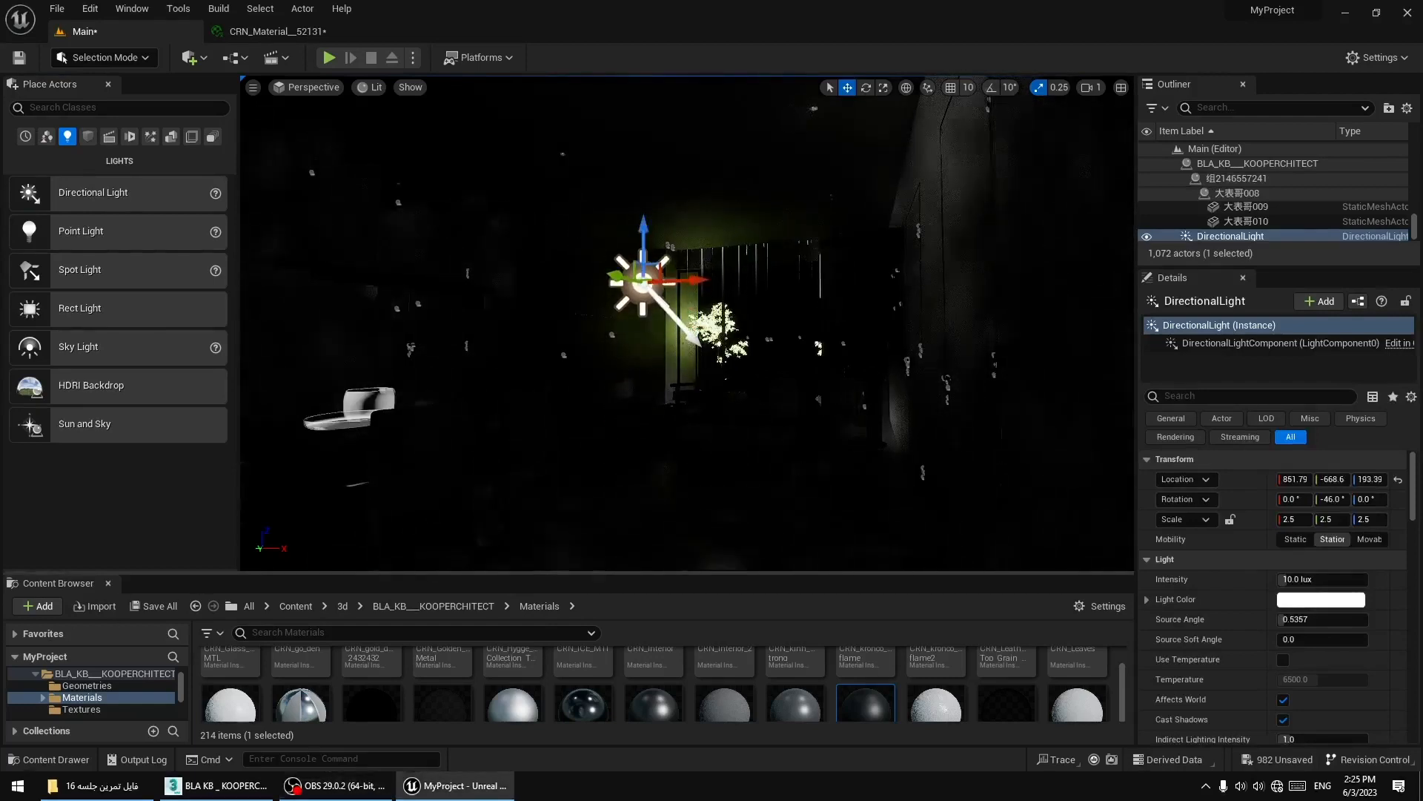
right_drag(642, 244, 727, 340)
Rotate the directional light about the Z axis to about 67° so it shines in through the balcony window.
key(e)
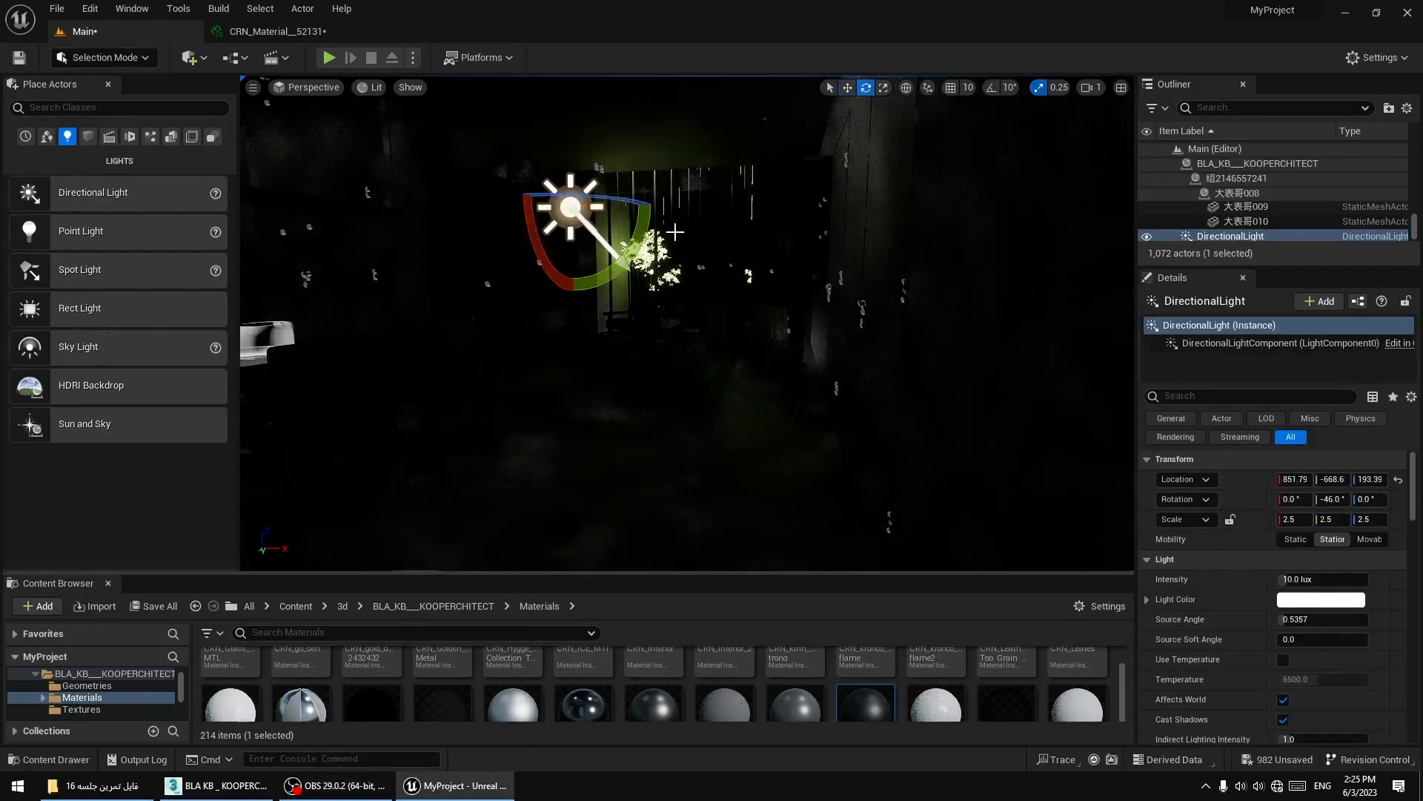
drag(598, 205, 803, 215)
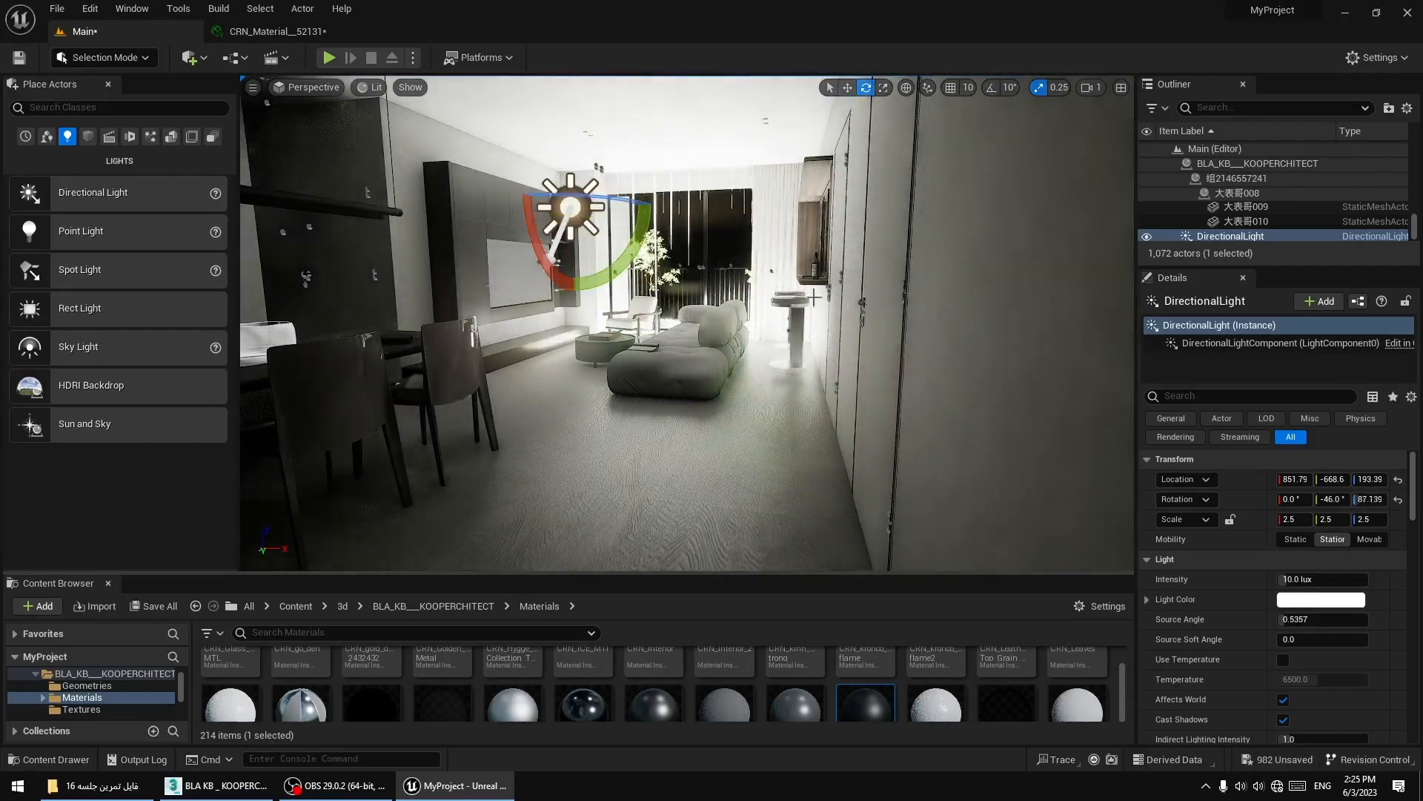
drag(813, 297, 807, 222)
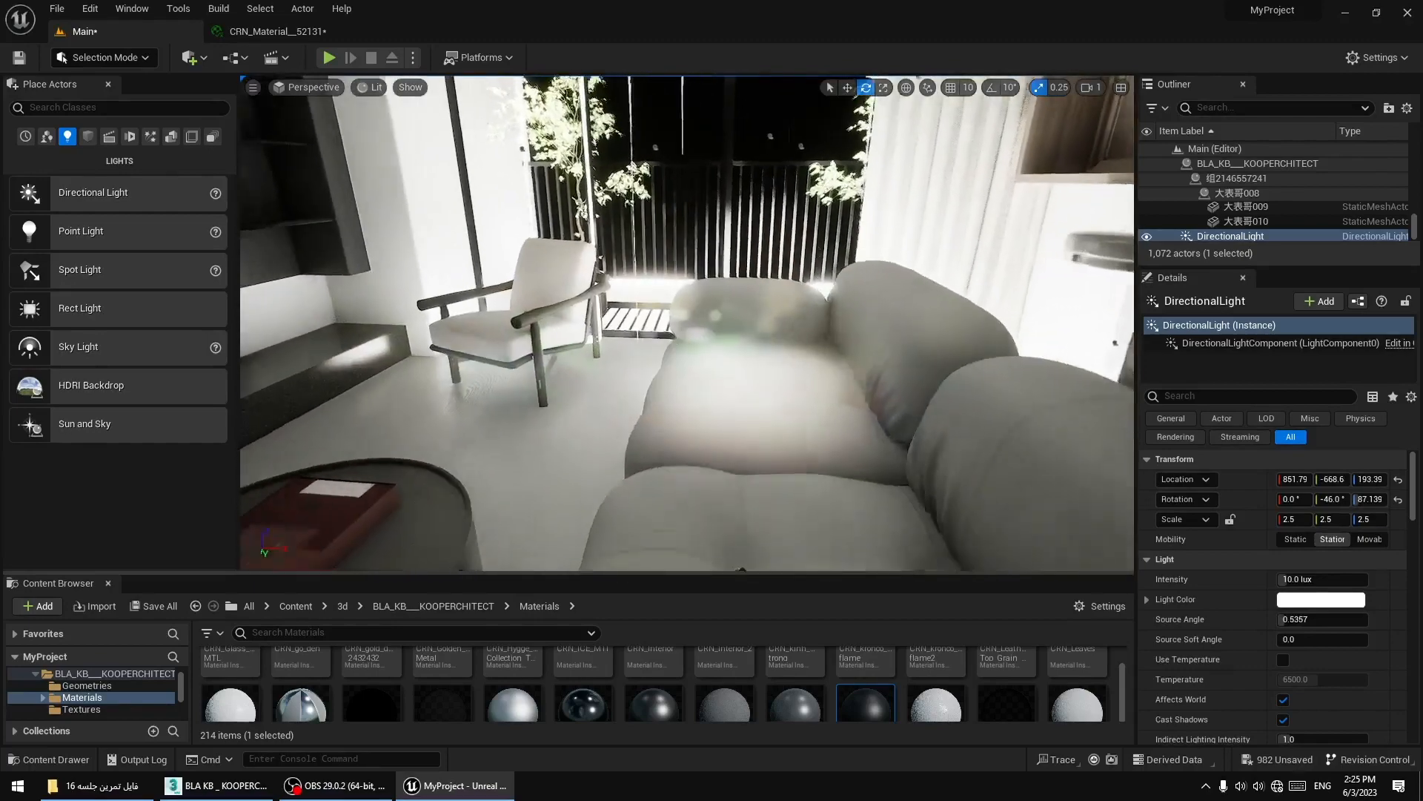
key(s)
mouse_move(690, 326)
right_down()
mouse_move(745, 335)
mouse_move(697, 334)
right_up()
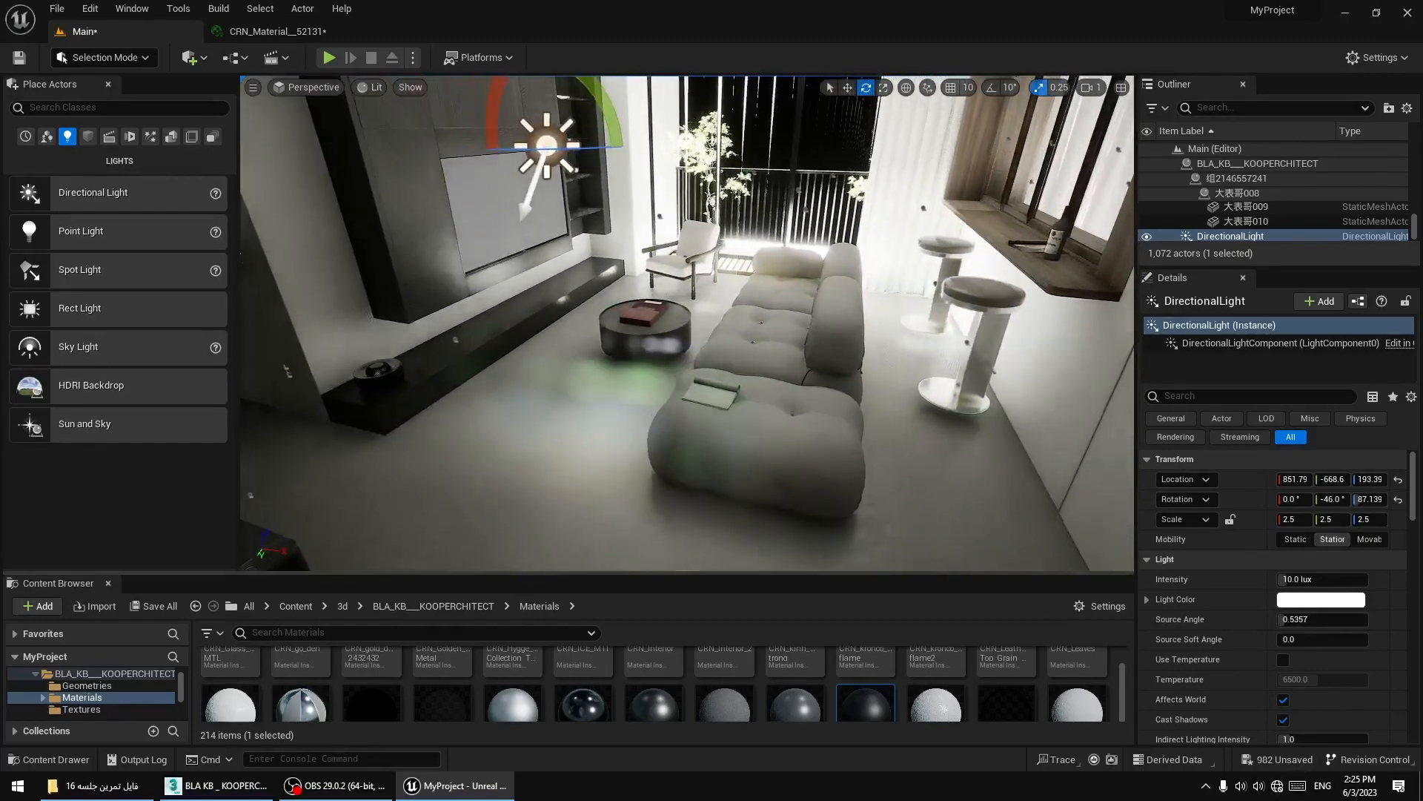
drag(574, 148, 537, 148)
right_drag(690, 326, 746, 282)
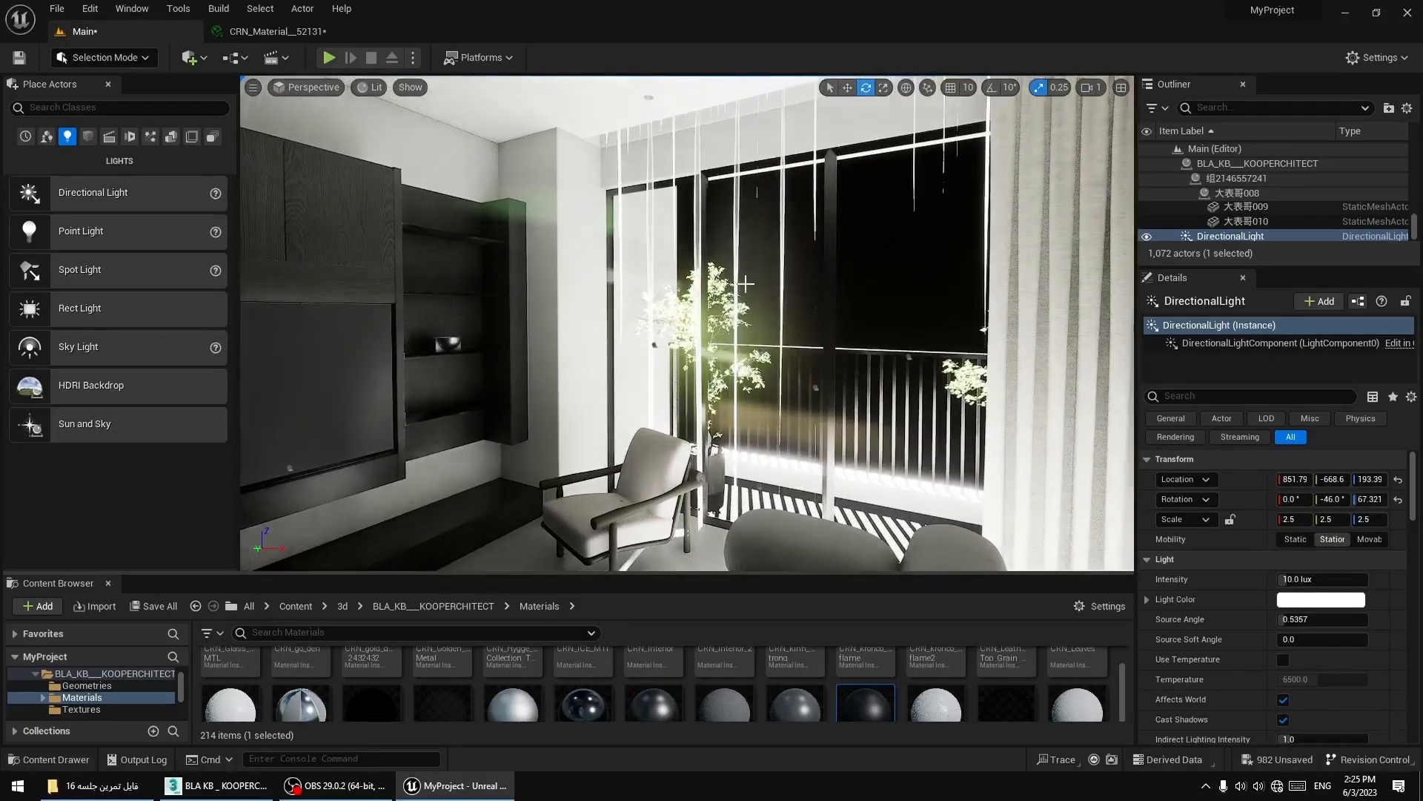
Select the two sheer tulle curtains at the balcony window and lower them below the floor, to a Z location of about -164.
click(785, 234)
click(783, 124)
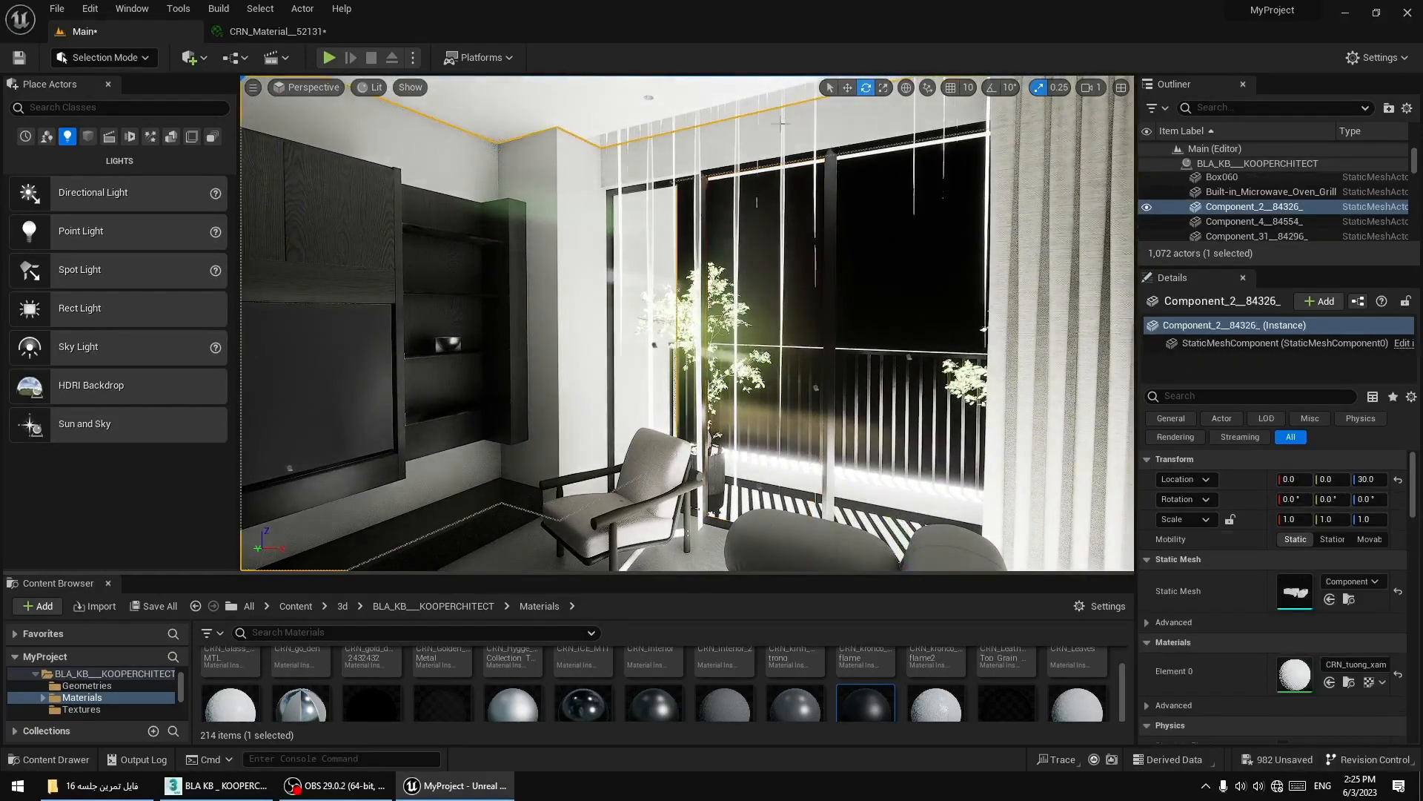
click(782, 101)
right_drag(808, 199, 837, 178)
ctrl+click(746, 157)
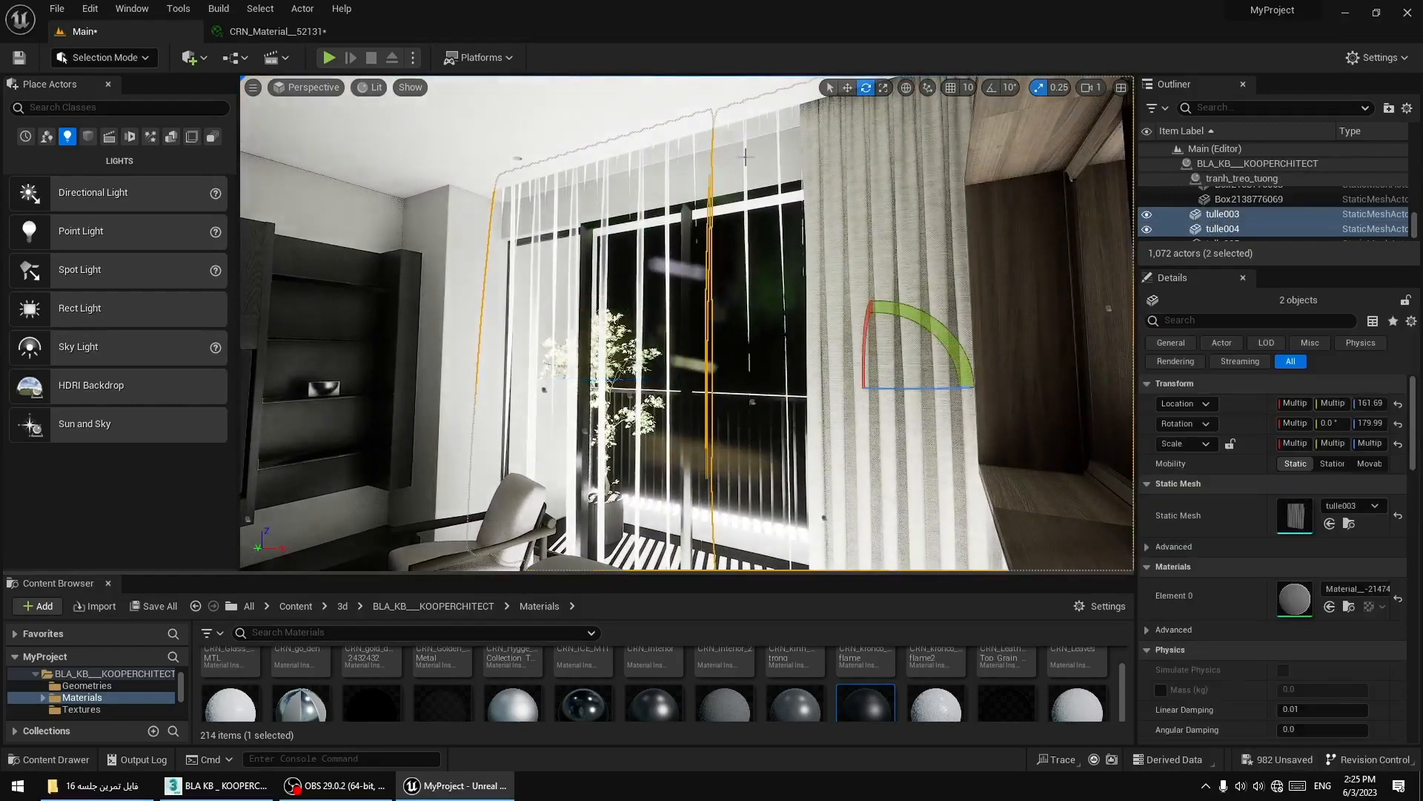
right_drag(791, 250, 803, 258)
key(s)
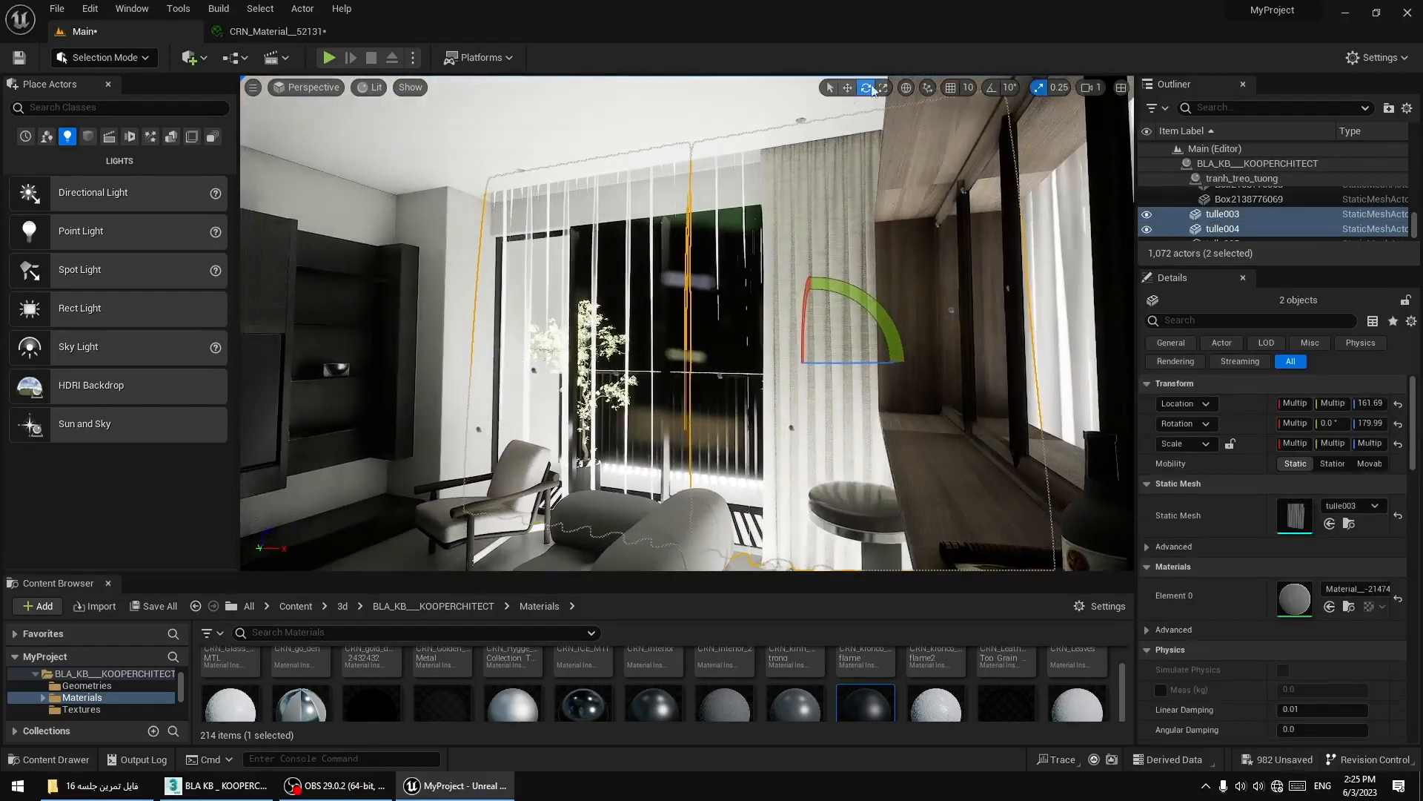
click(847, 88)
drag(812, 326, 741, 410)
key(s)
right_drag(742, 410, 741, 441)
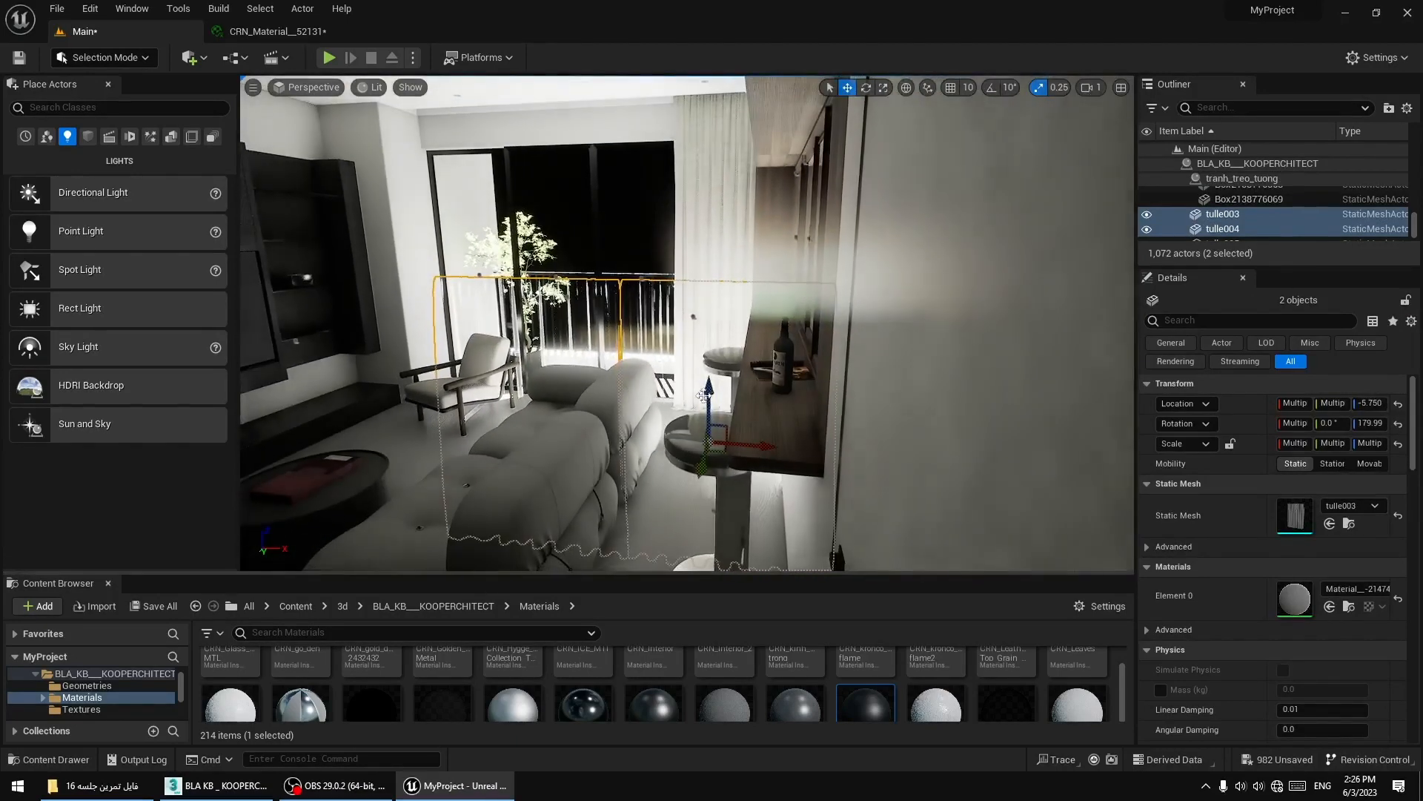
drag(708, 404, 703, 540)
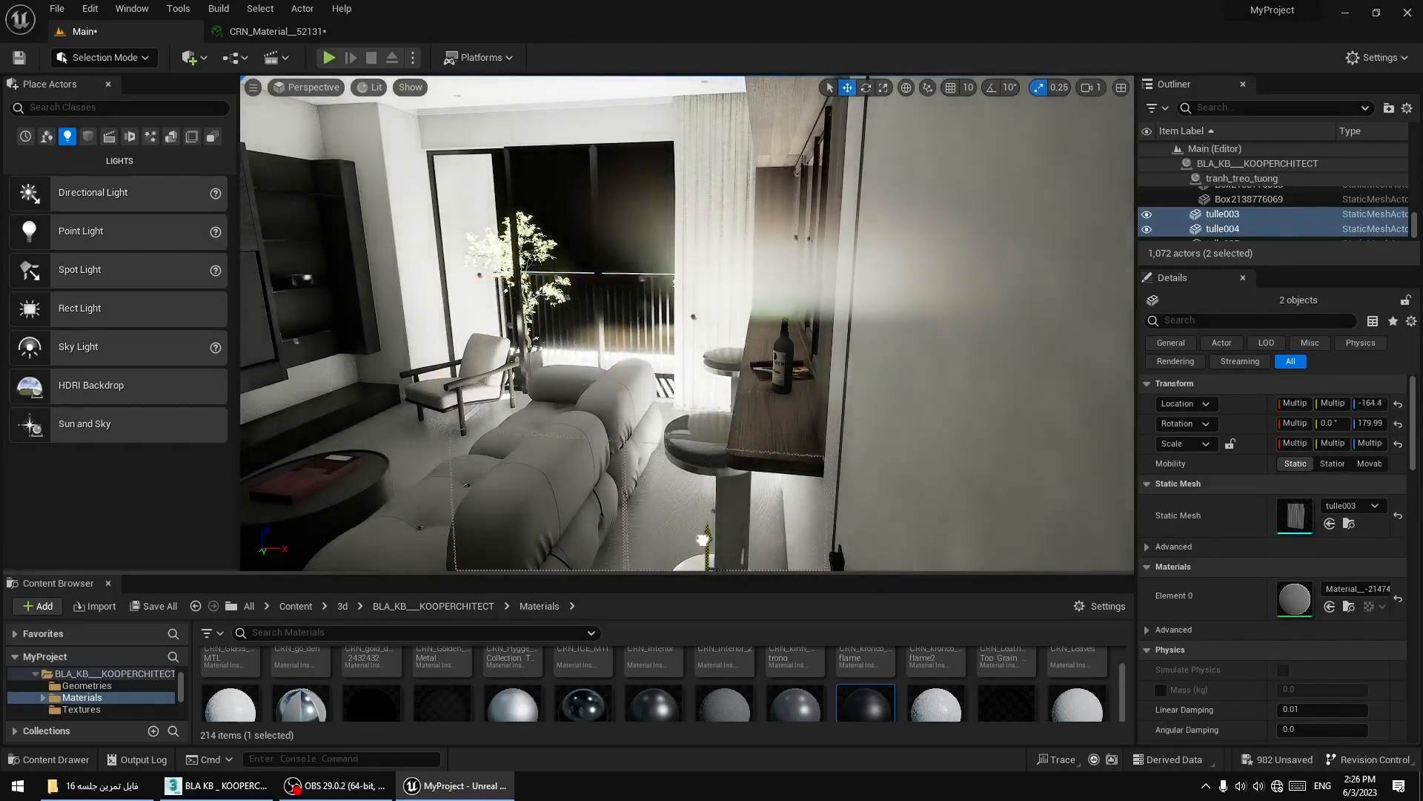
Select the three balcony sliding door panels and lower them below the floor, out of the window opening.
click(621, 205)
ctrl+click(550, 190)
ctrl+click(459, 193)
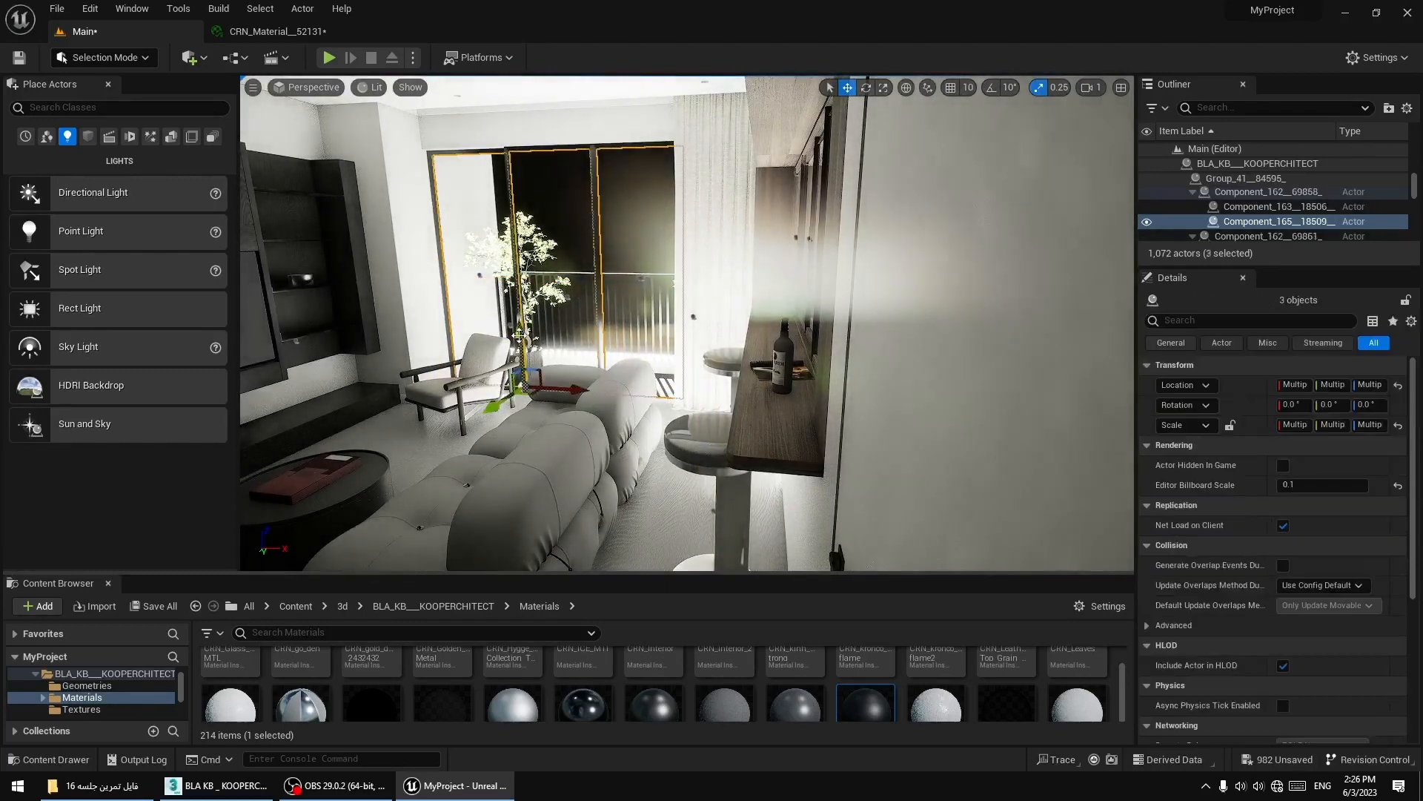
drag(519, 335, 535, 563)
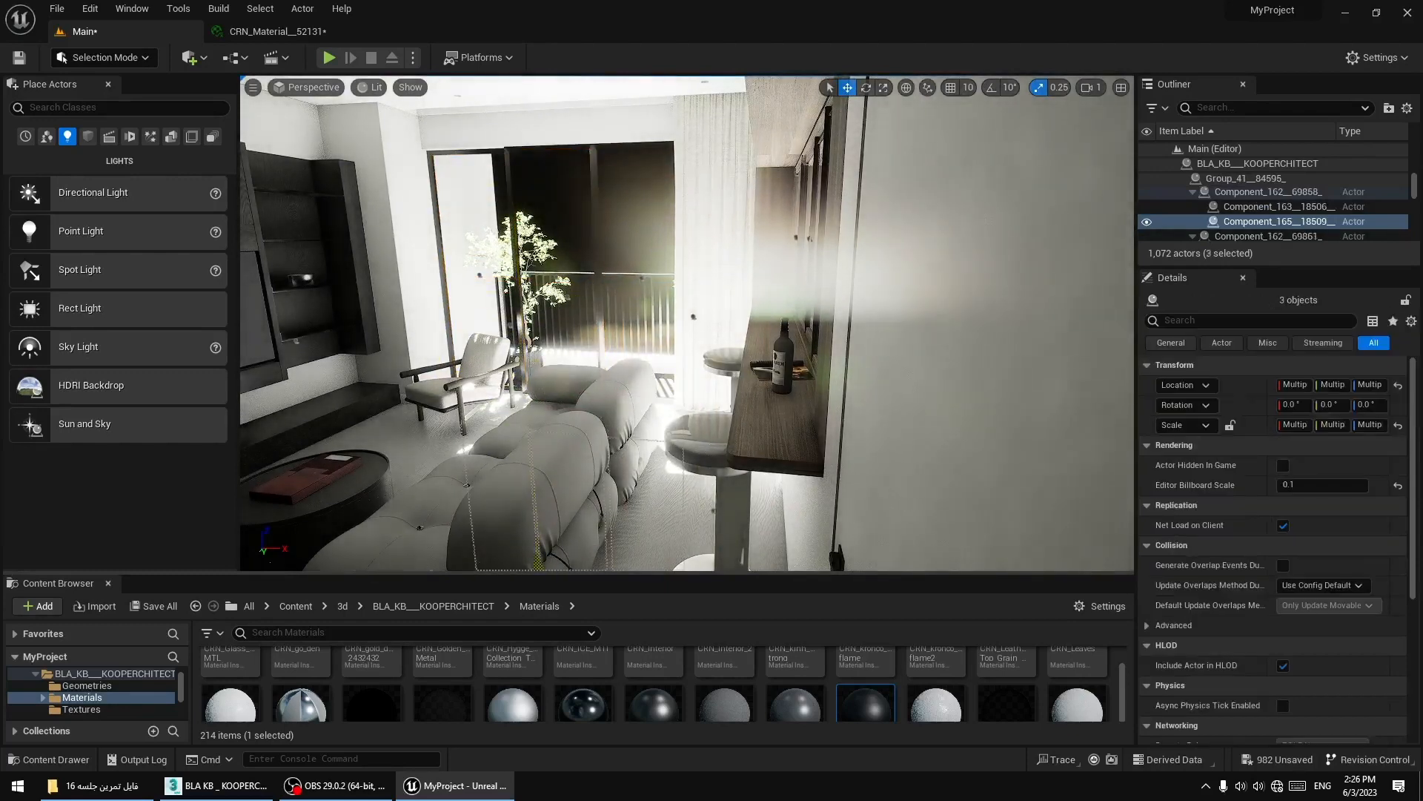
Rotate the directional light to about -8.7°, -29.6°, 69.9° so sunlight reaches further into the living room.
click(550, 218)
key(s)
mouse_move(652, 317)
right_down()
mouse_move(608, 315)
mouse_move(652, 317)
right_up()
click(564, 301)
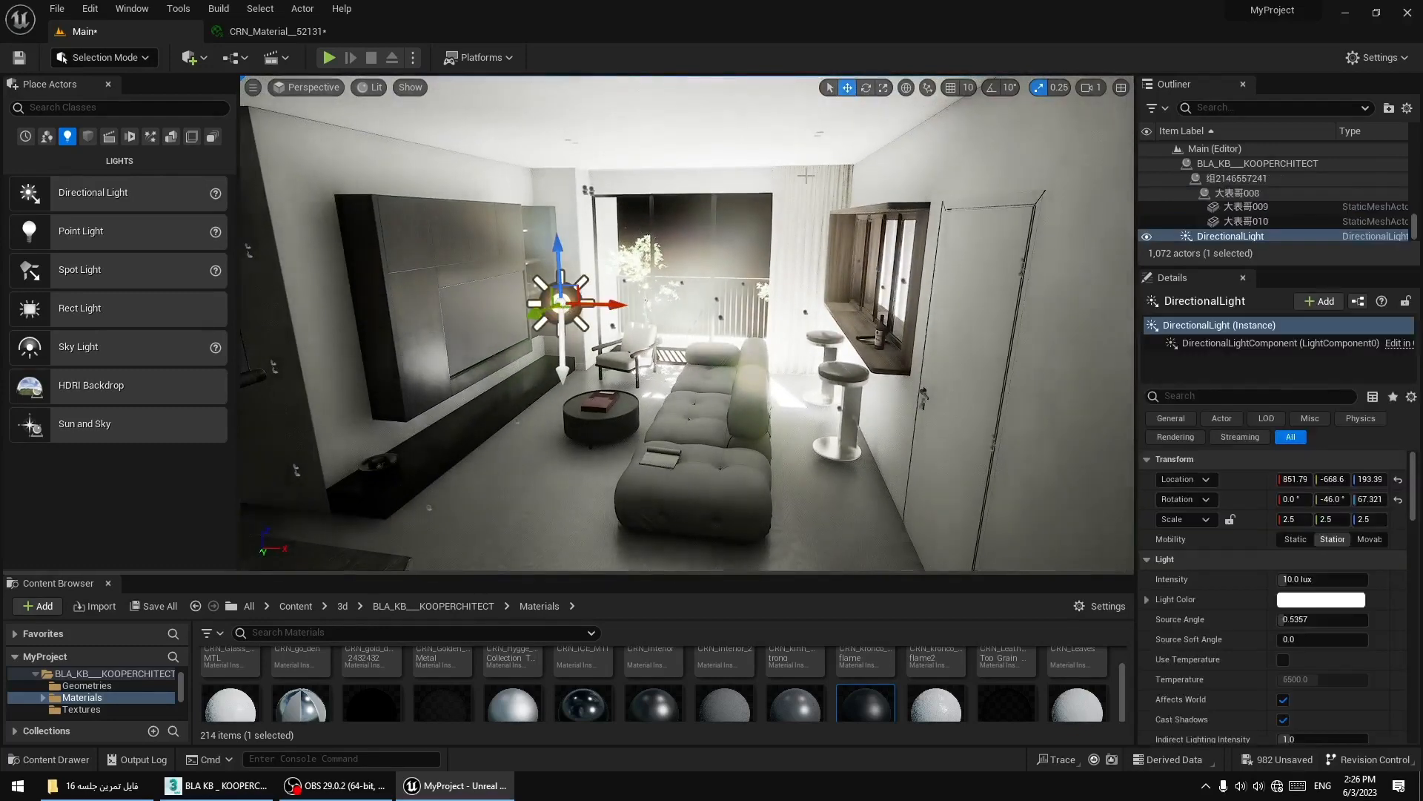
click(866, 89)
drag(591, 324, 601, 323)
drag(566, 236, 561, 212)
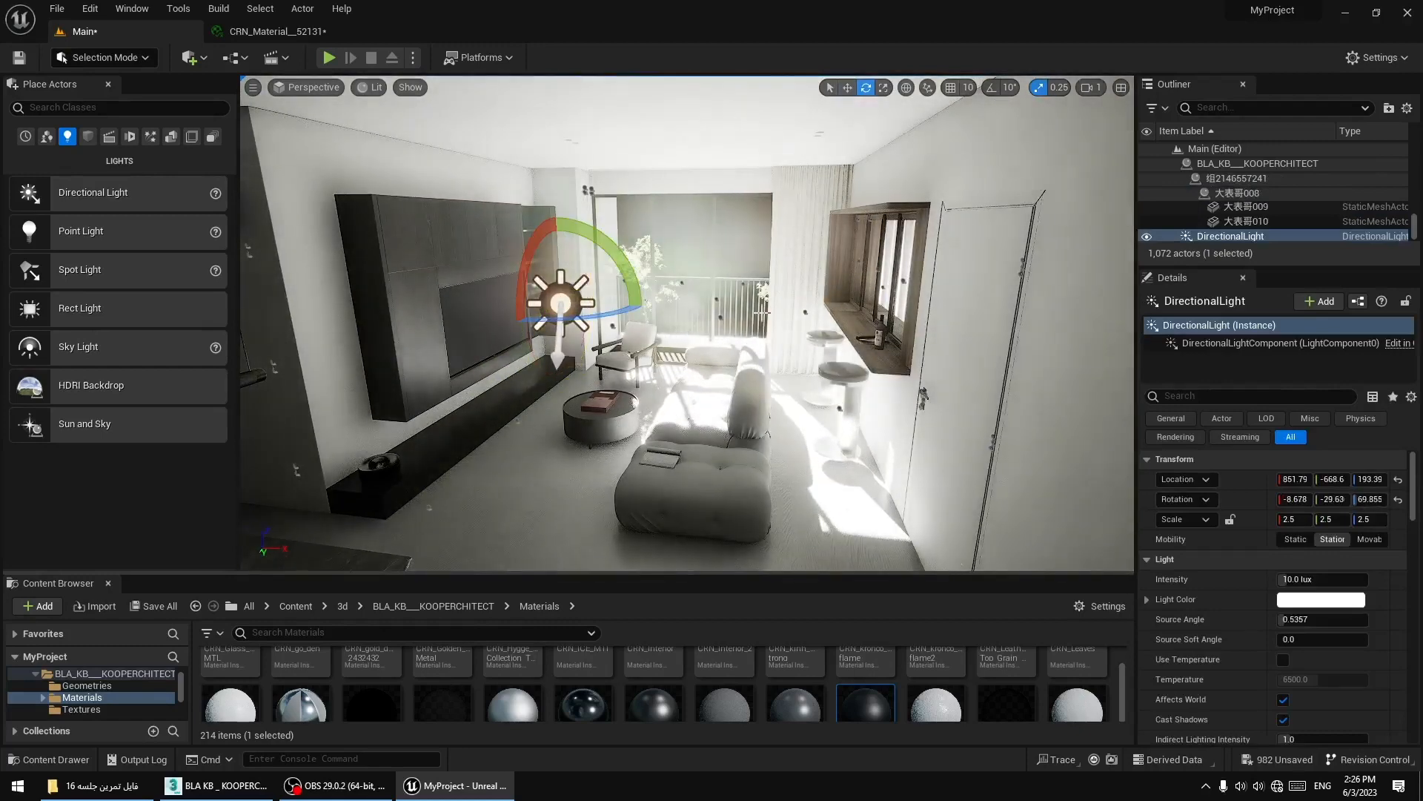
Inspect the sunlit living room from several angles and move outside to view the whole apartment from above.
middle_drag(567, 222, 560, 289)
right_drag(561, 289, 545, 253)
key(w)
key(s)
key(d)
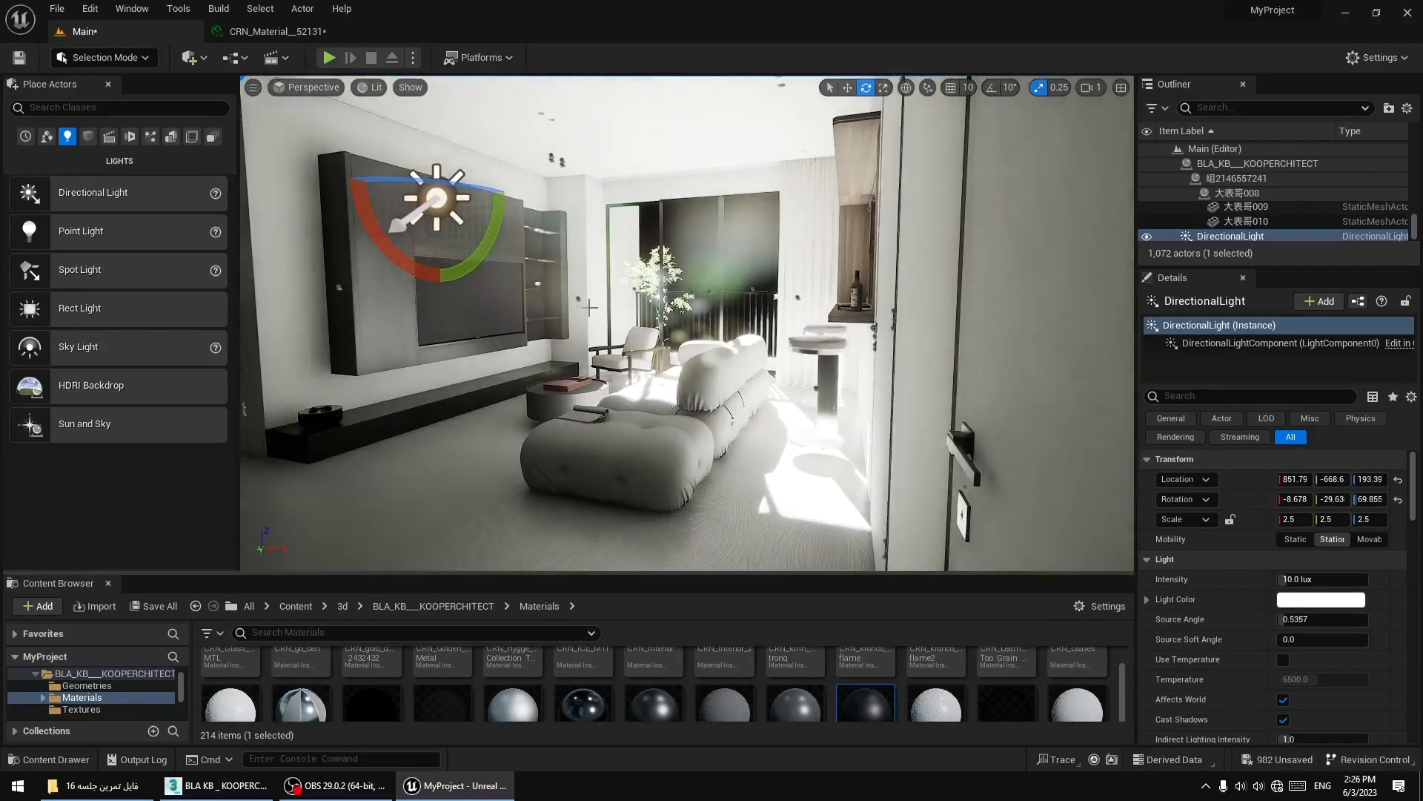
right_drag(677, 290, 635, 277)
key(s)
key(w)
key(s)
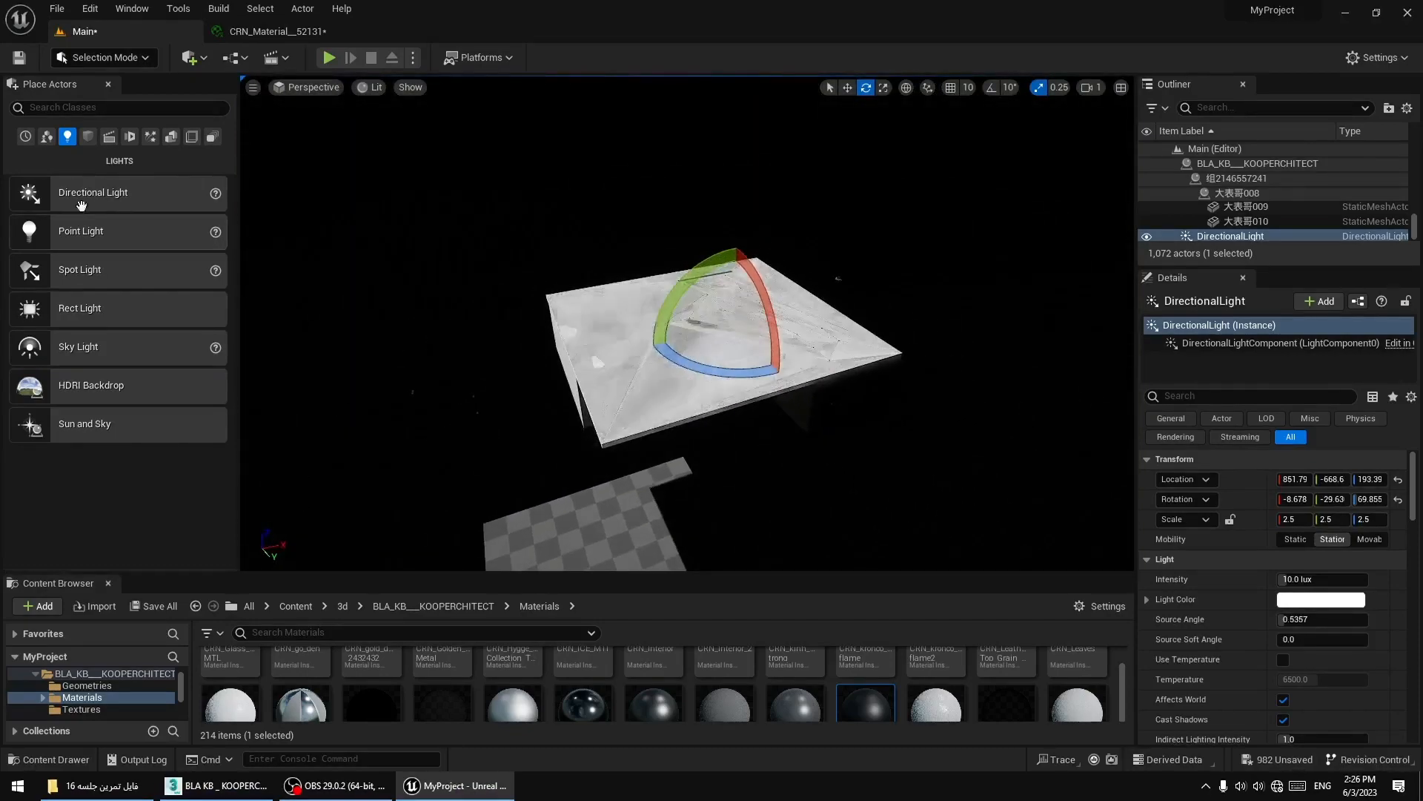
Place a Post Process Volume on the apartment roof and scale it to 8 × 7 × 4.5.
click(88, 137)
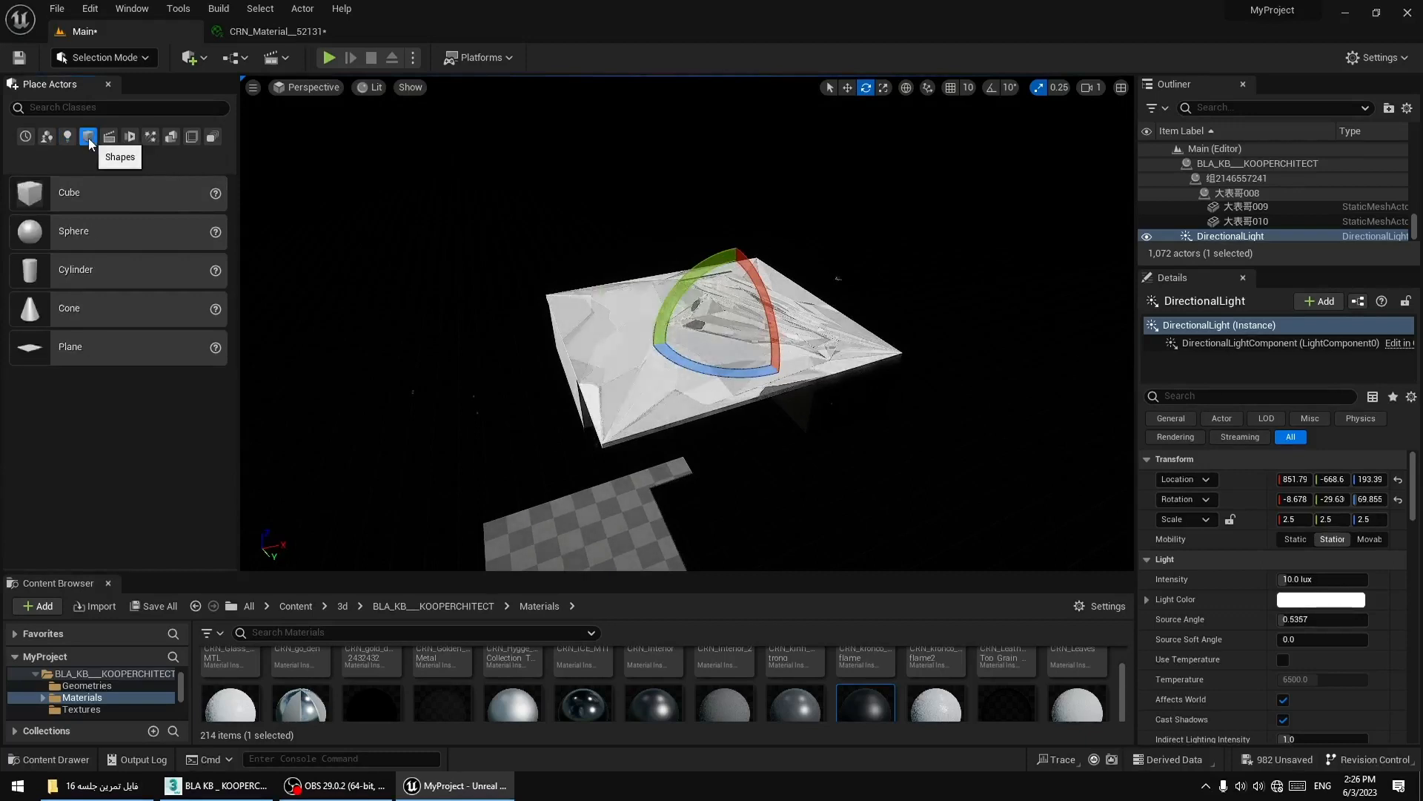
click(150, 137)
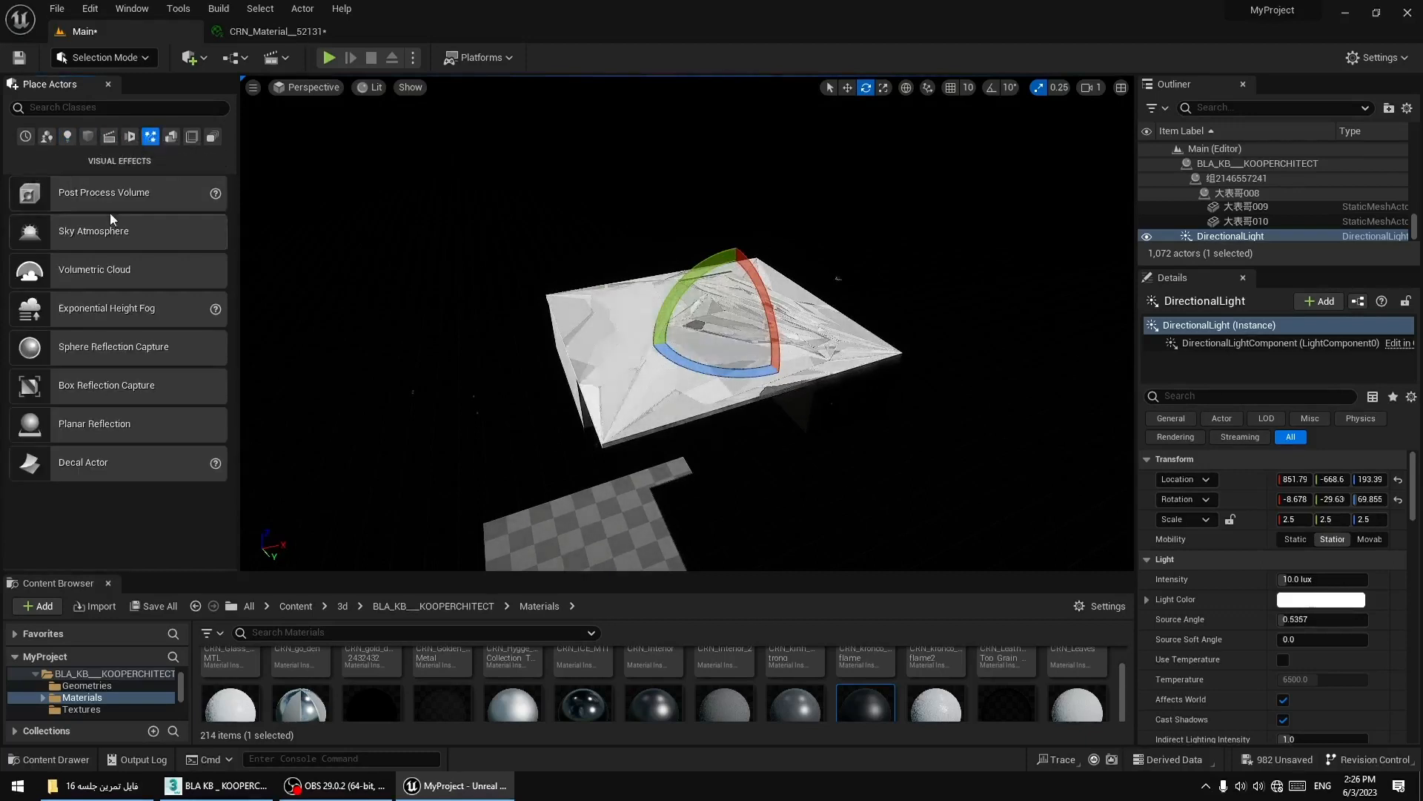
drag(93, 196, 542, 331)
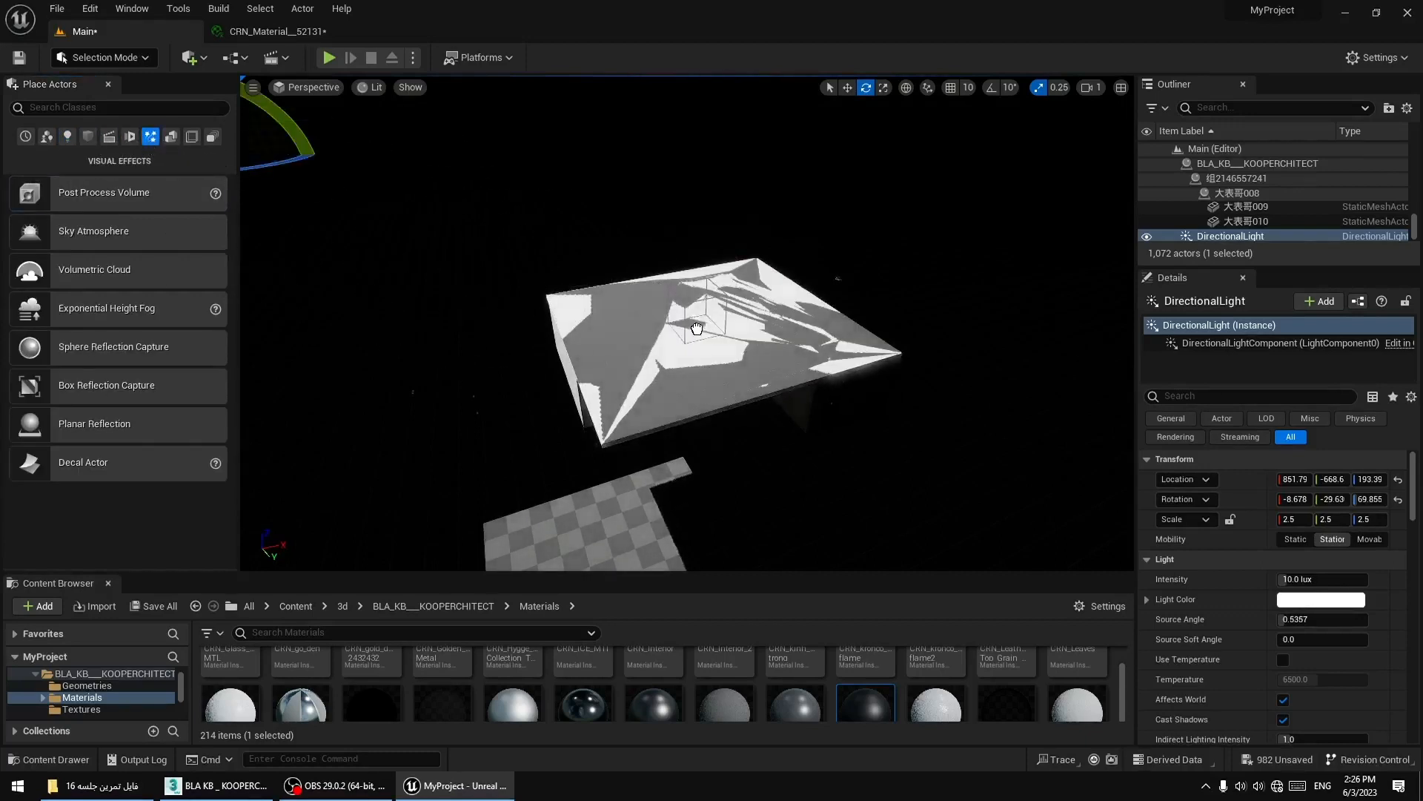
drag(717, 351, 717, 352)
right_drag(717, 351, 712, 404)
click(883, 88)
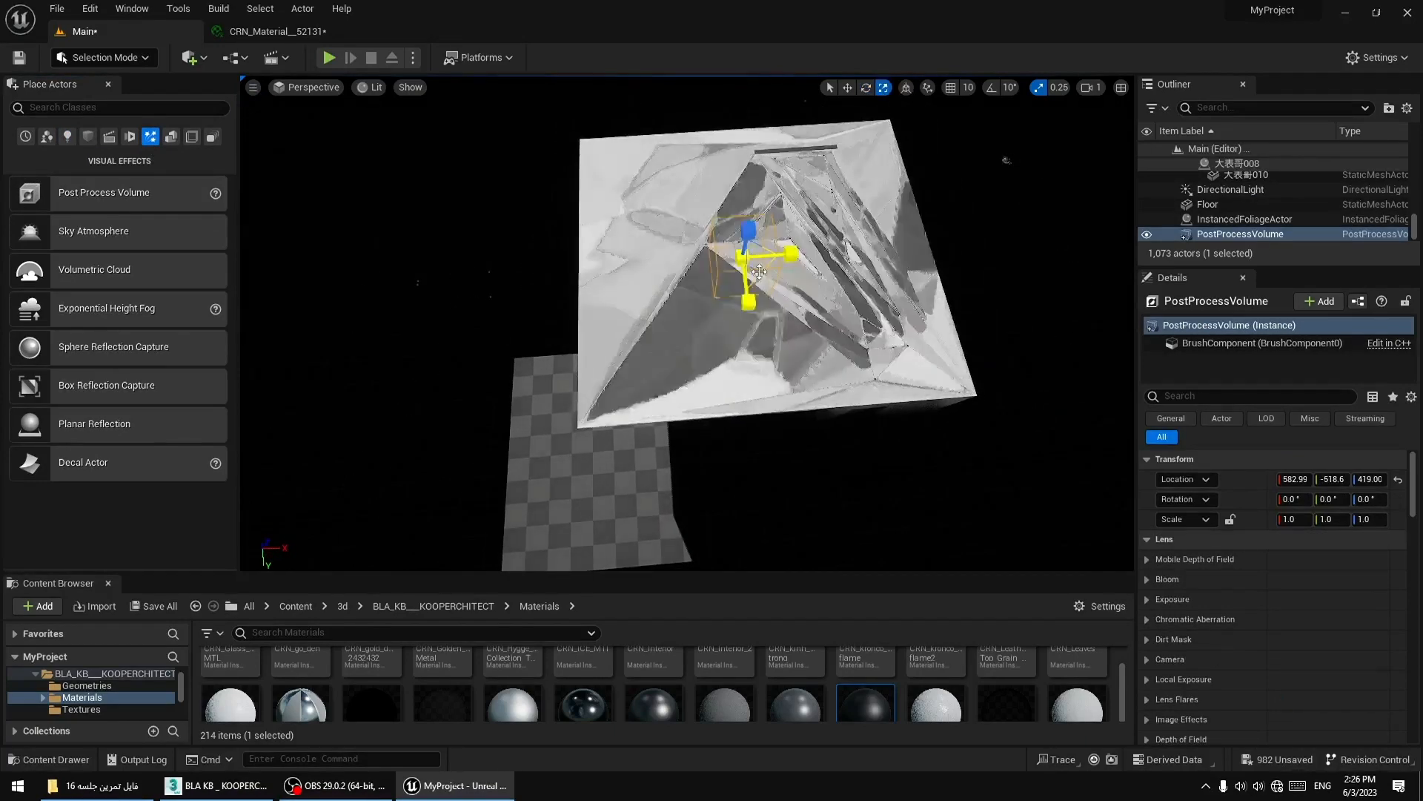
drag(787, 254, 748, 372)
drag(751, 234, 751, 193)
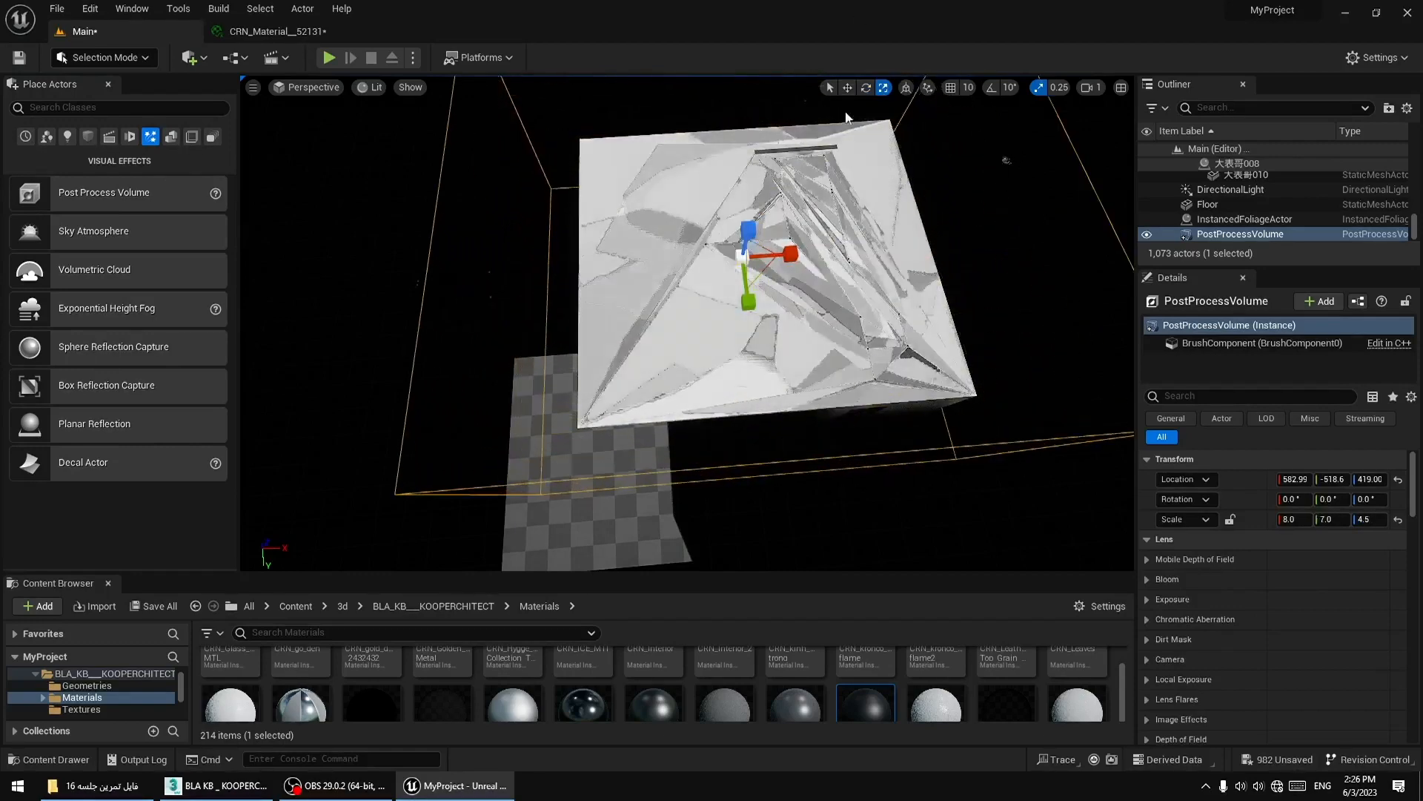
Move the post process volume down to about Z 263 and across to about Y -572 to surround the apartment.
right_drag(751, 193, 852, 127)
click(848, 88)
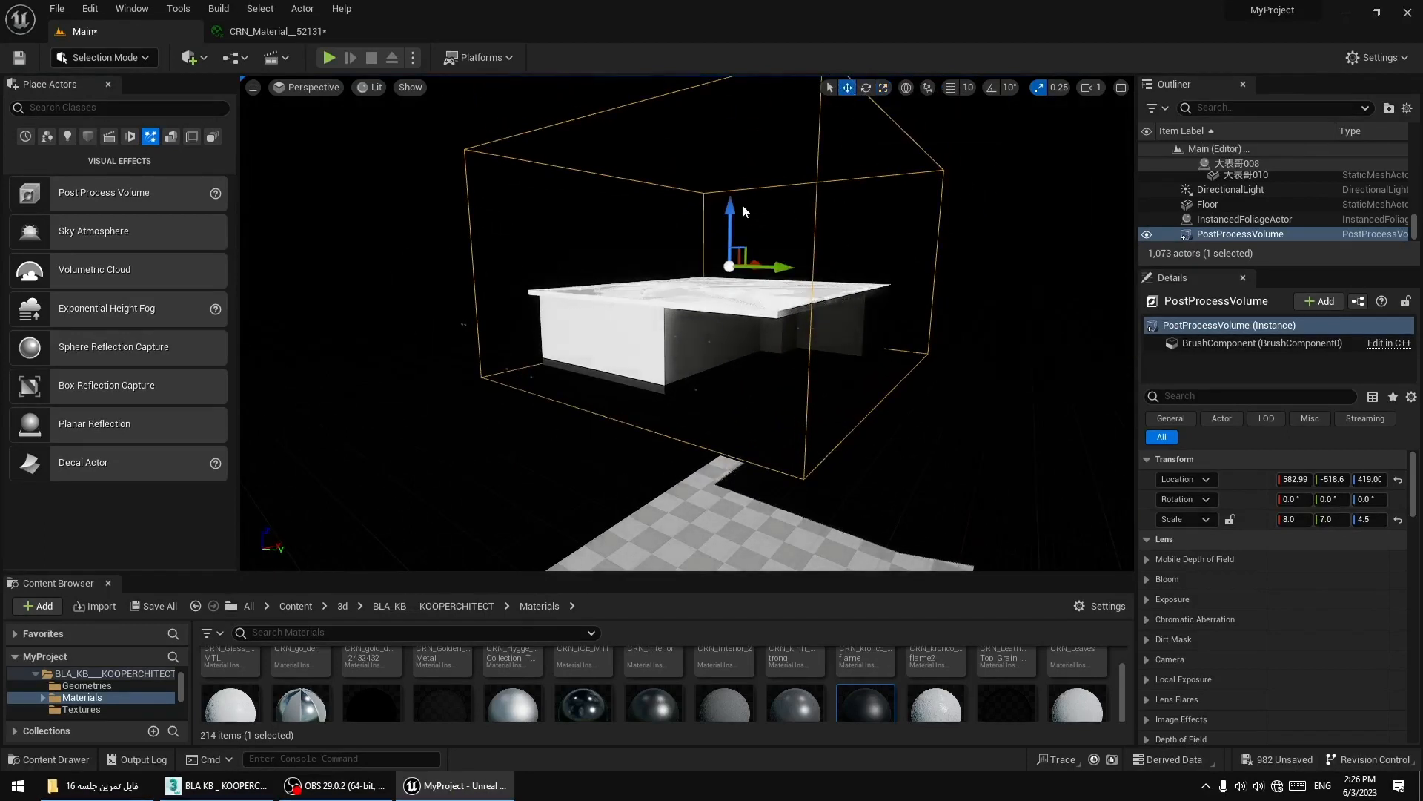
drag(730, 205, 731, 242)
right_drag(731, 242, 700, 225)
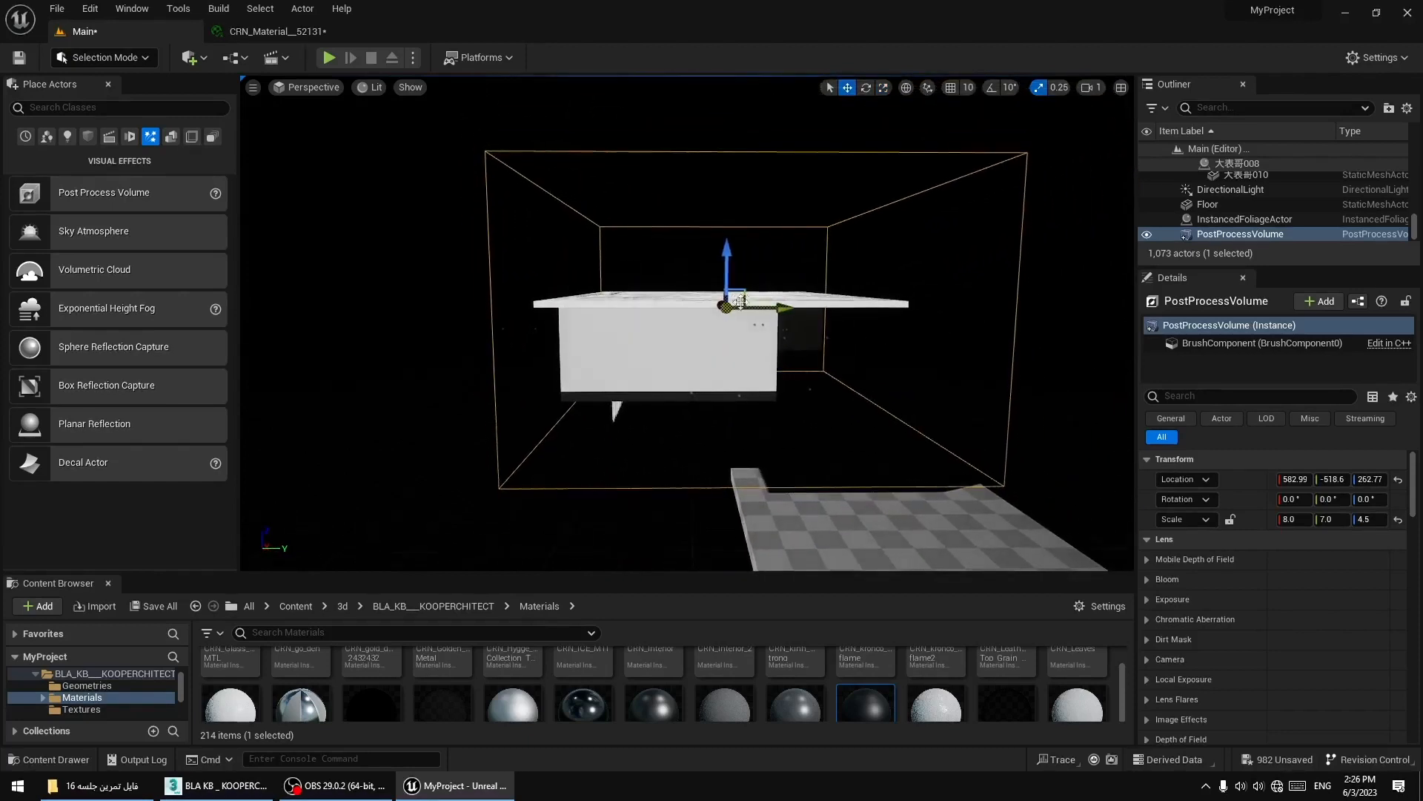
drag(792, 316, 776, 316)
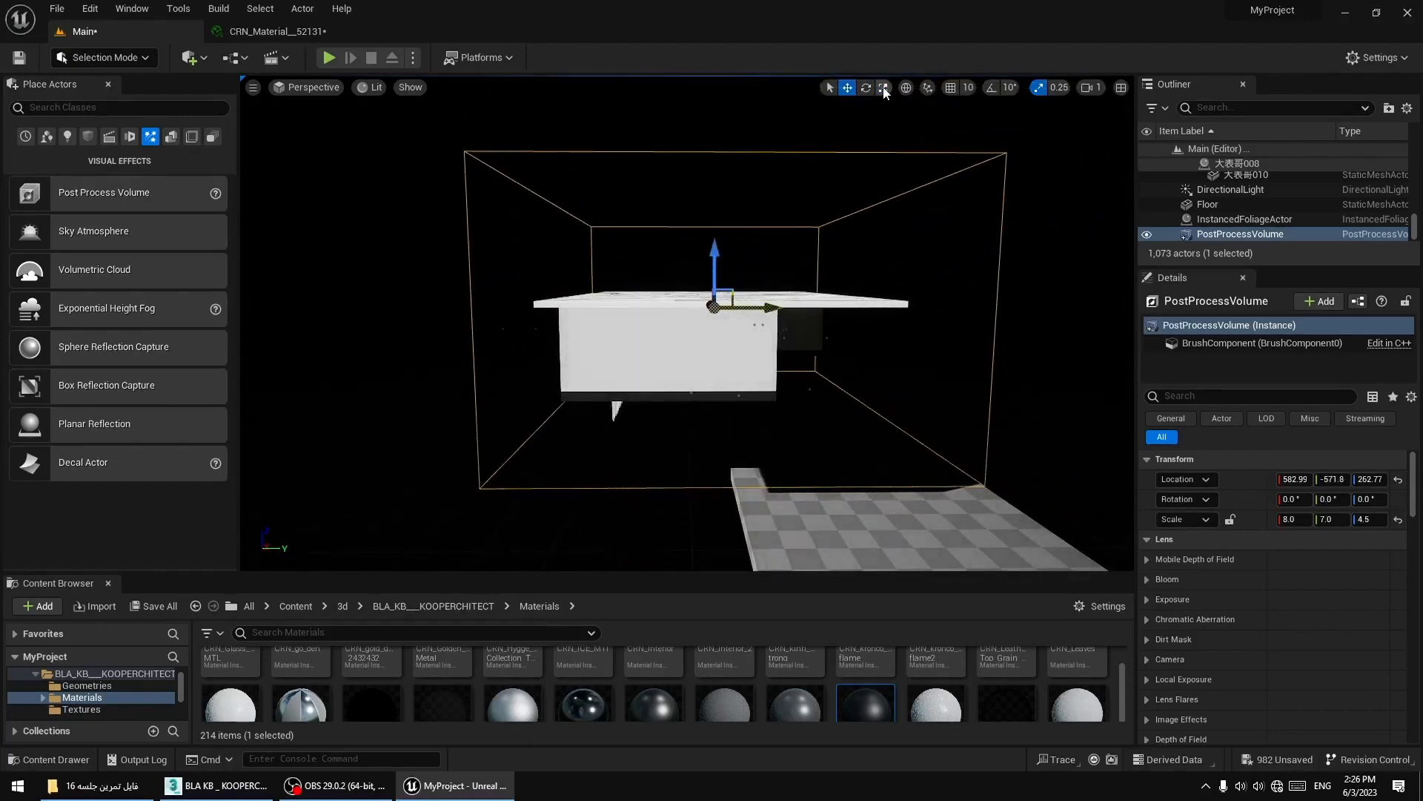
Enlarge the post process volume to a scale of 9 × 9.25 × 4.5 and return to the living room view.
click(883, 88)
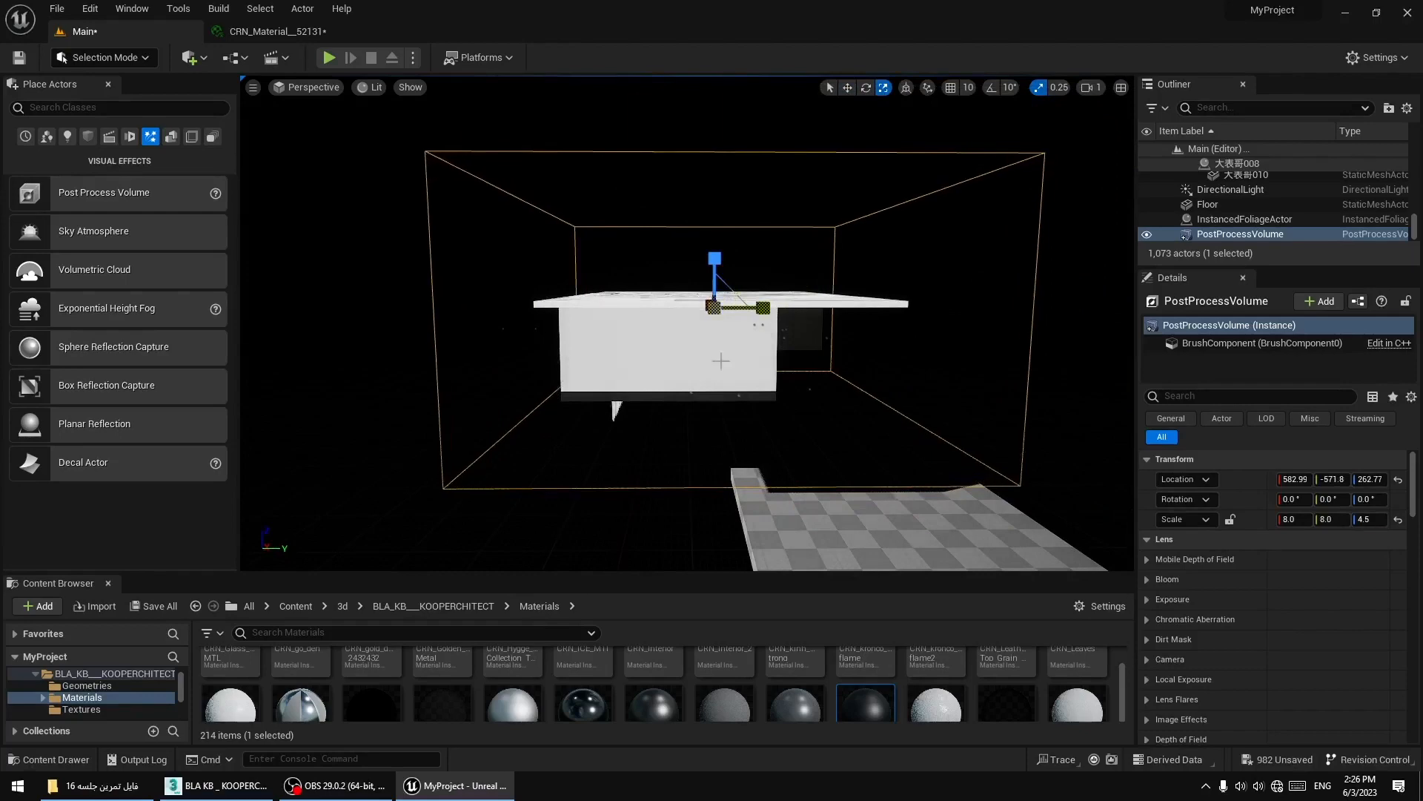
alt+drag(720, 361, 748, 326)
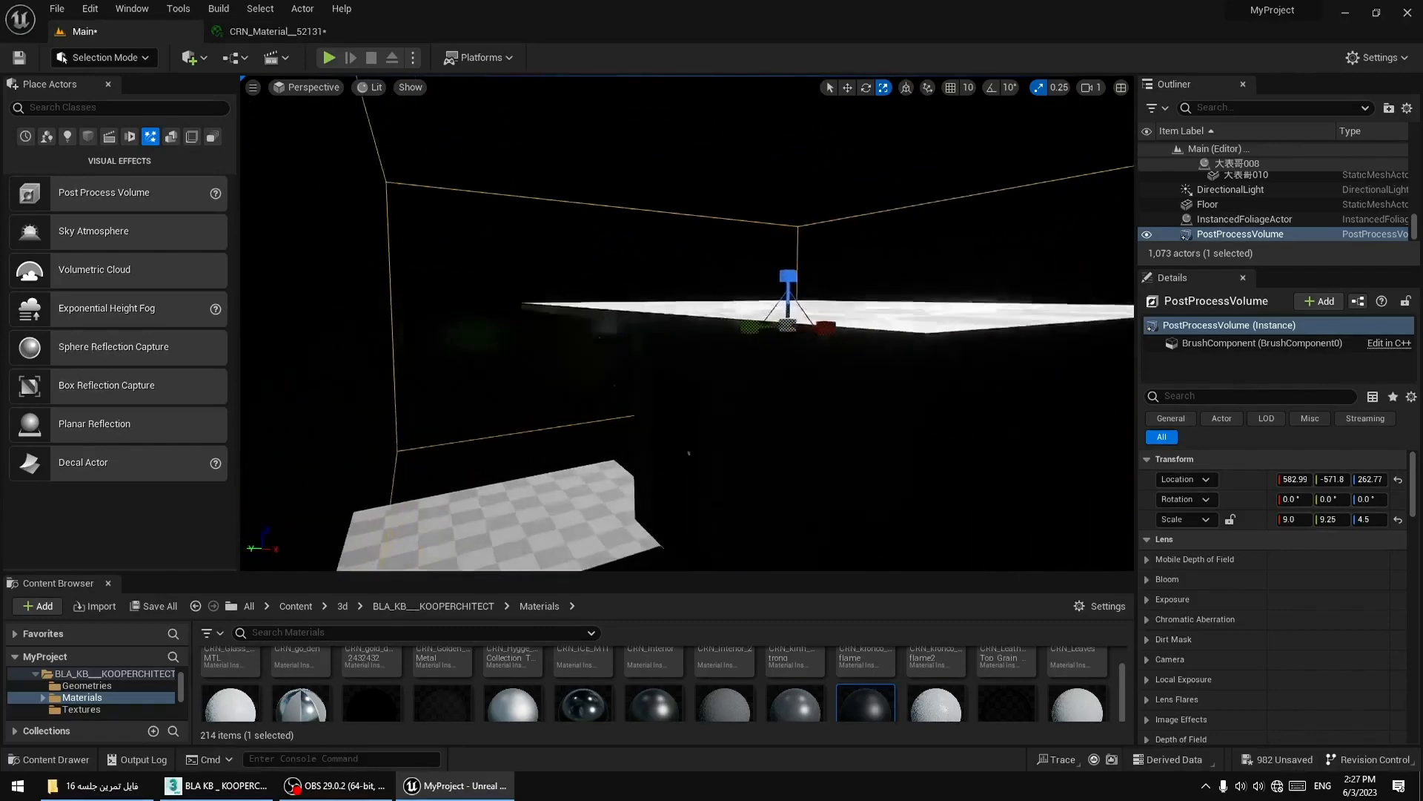
right_drag(688, 453, 668, 433)
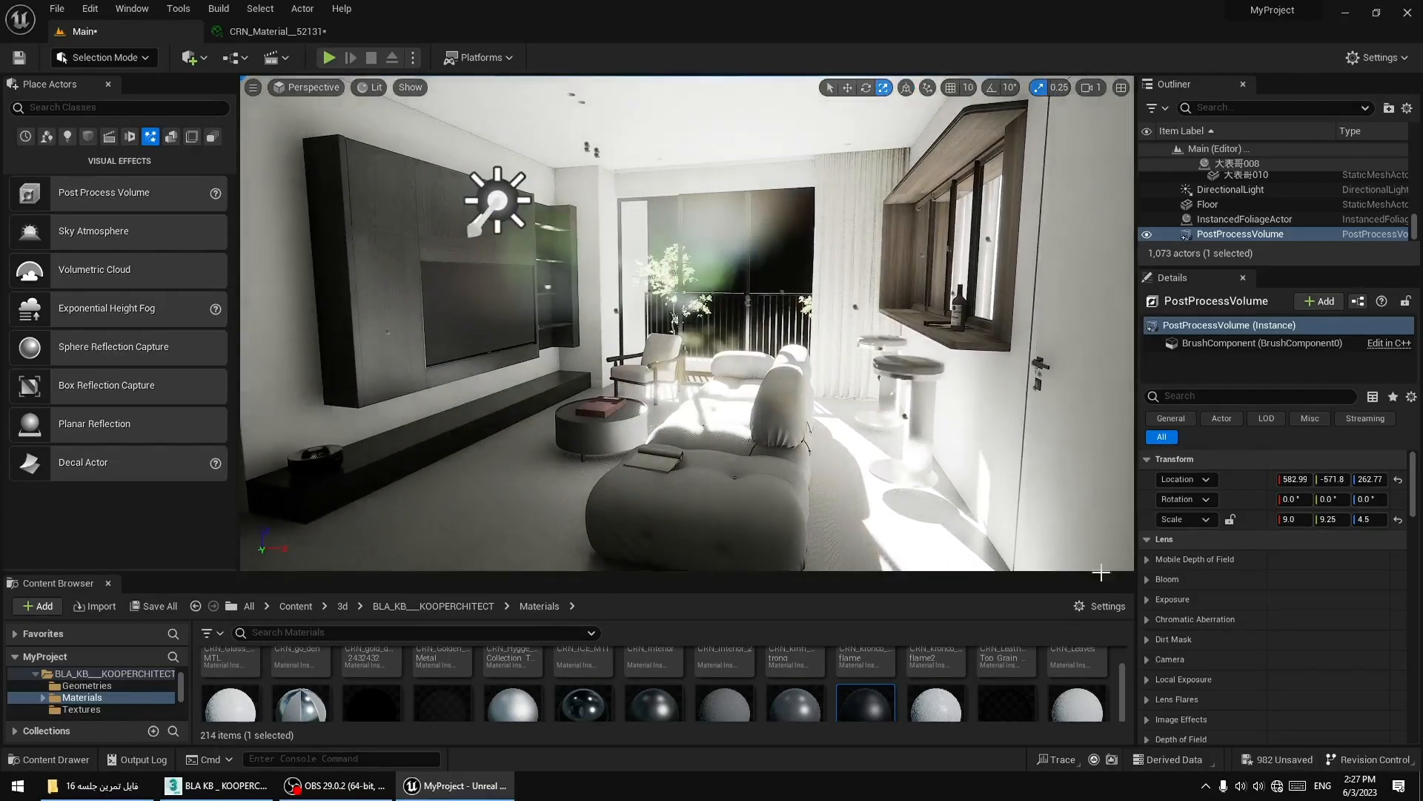
Enable the bloom method and intensity overrides of the post process volume and set the bloom intensity to 0.
click(1150, 579)
click(1172, 619)
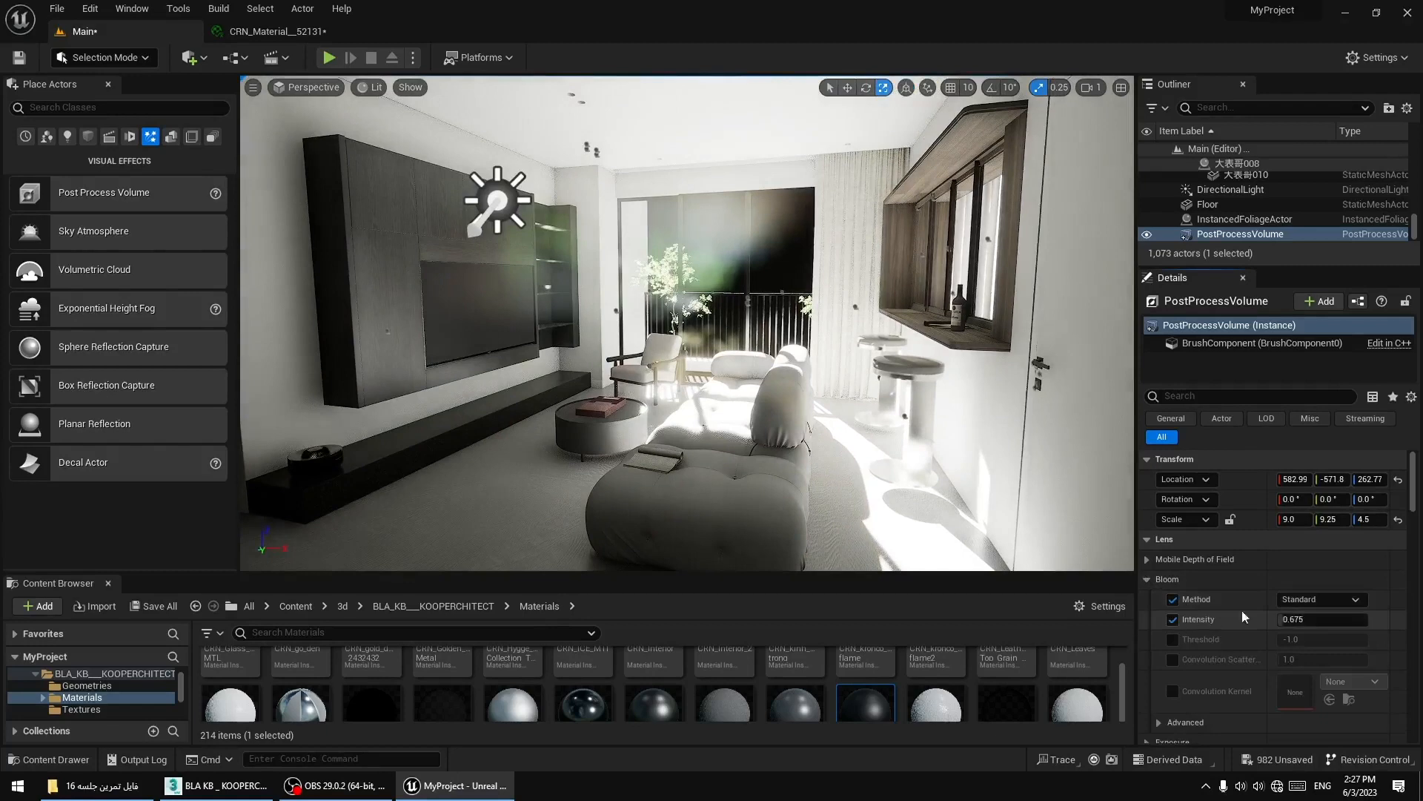
click(1304, 619)
text(0)
key(Return)
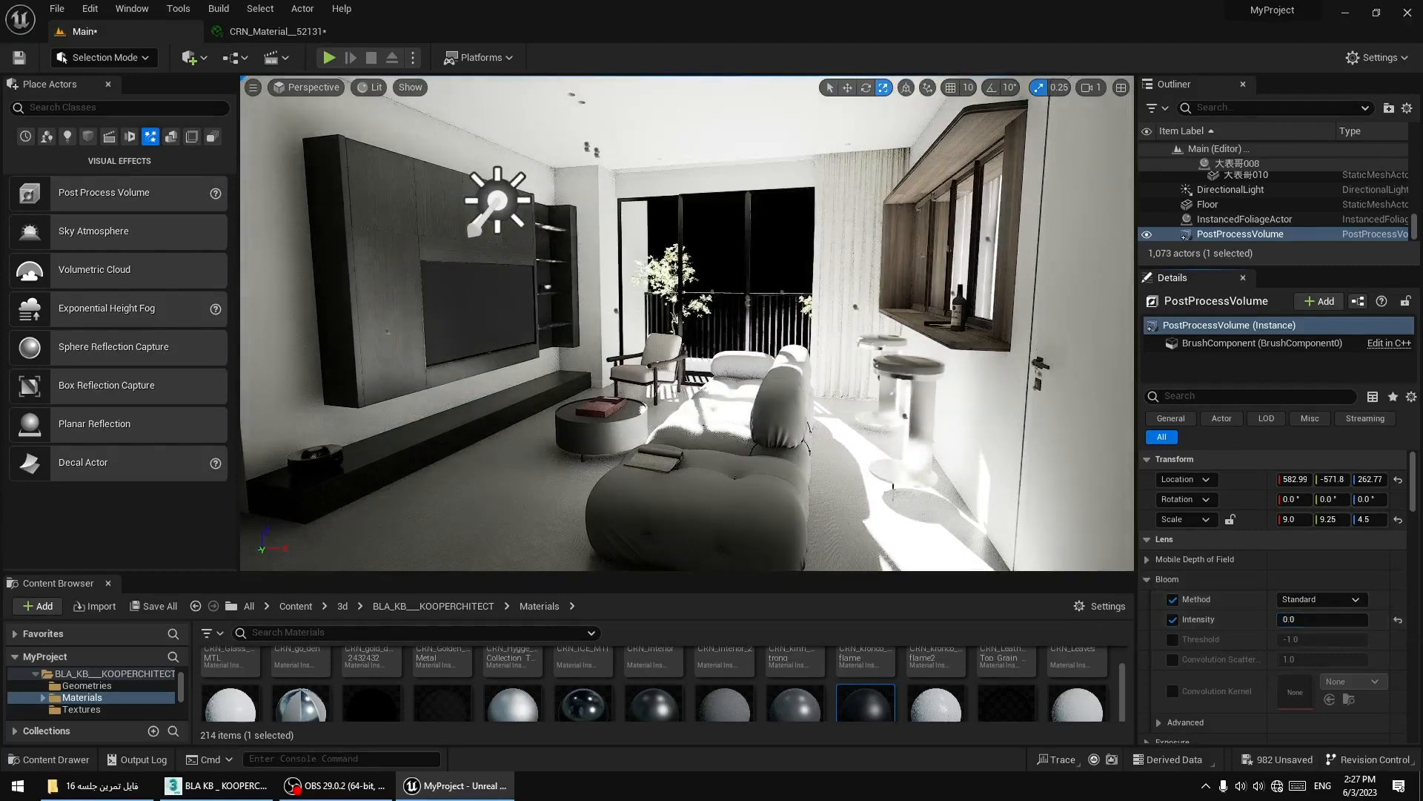
right_drag(670, 435, 670, 432)
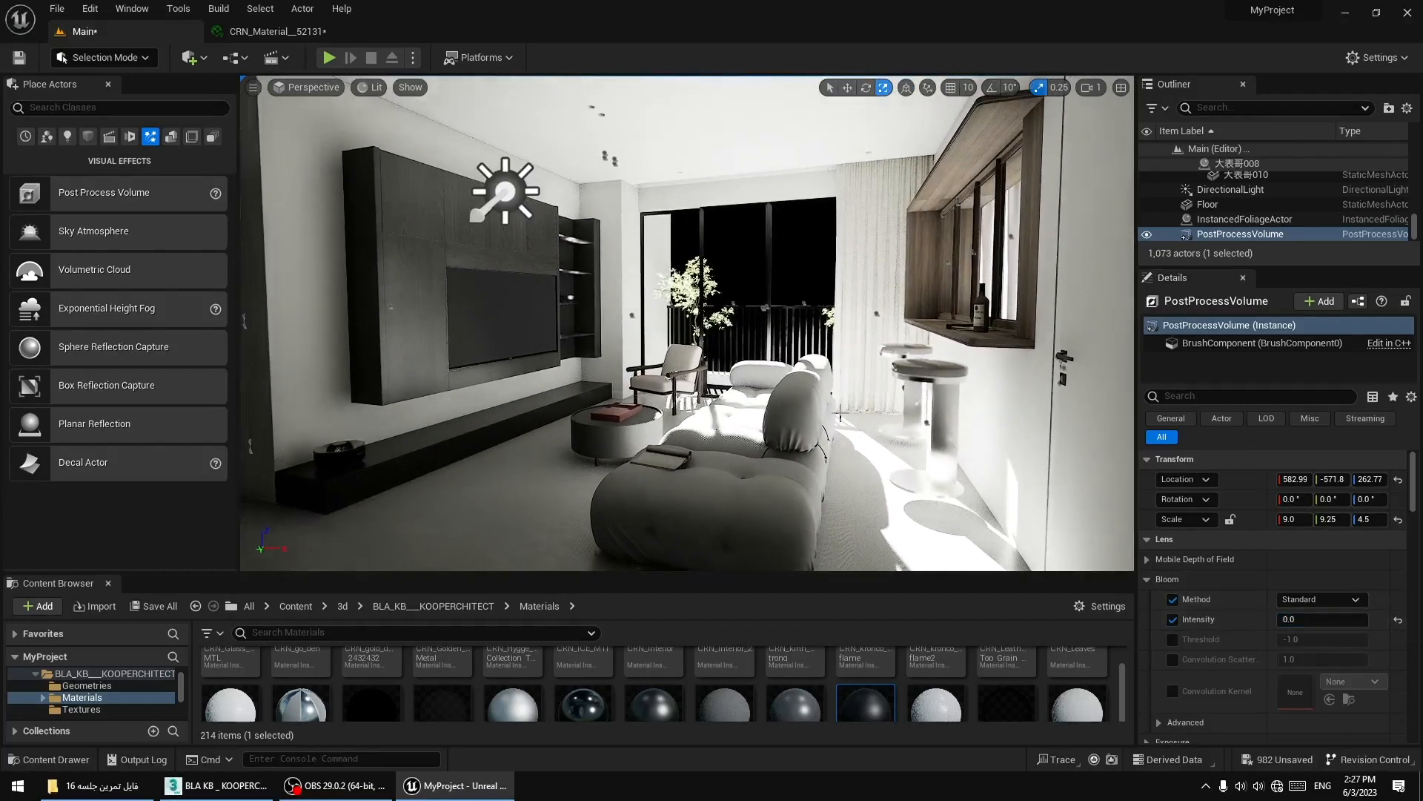
Select the directional light and hide it to compare the room without it, and show it again.
scroll(718, 419, down, 2)
click(576, 242)
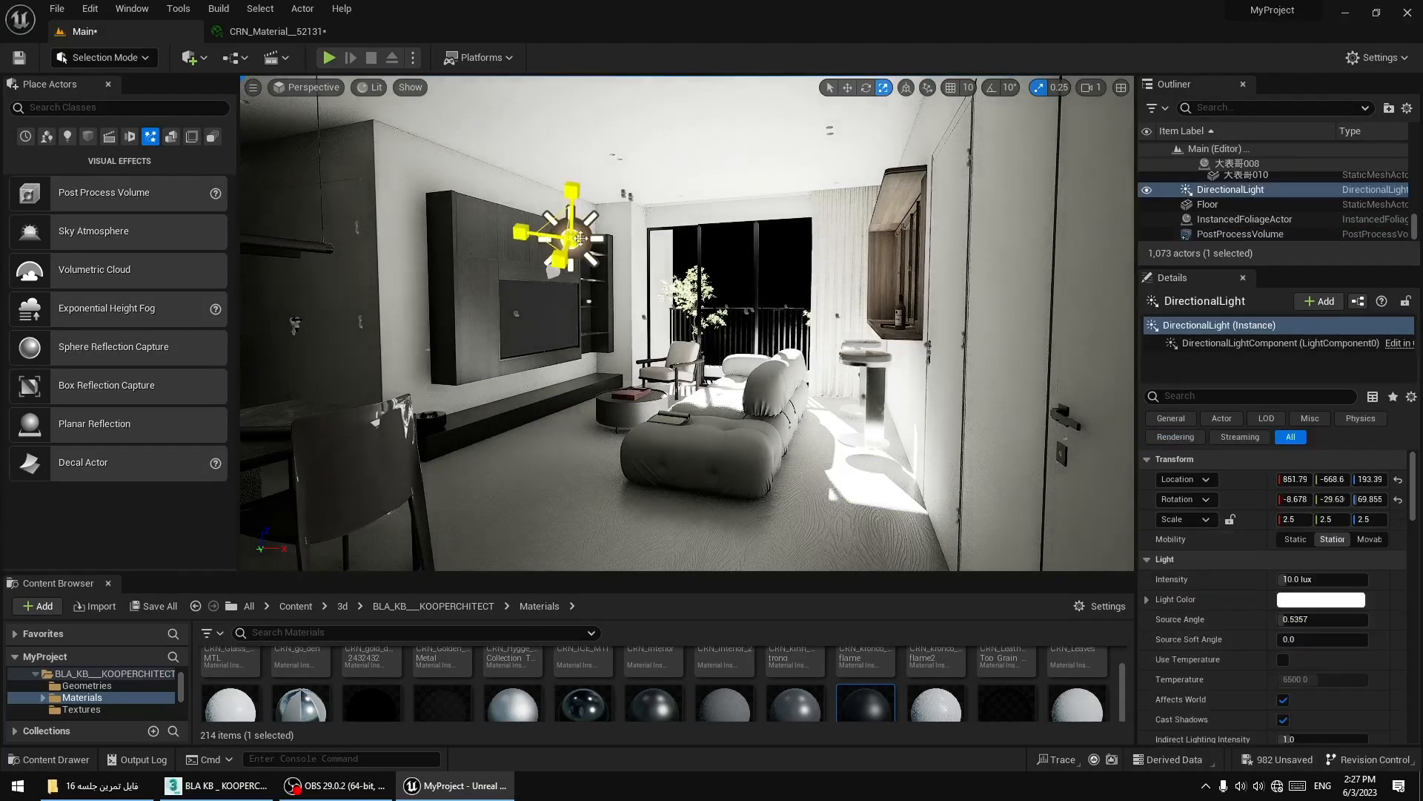
click(1148, 190)
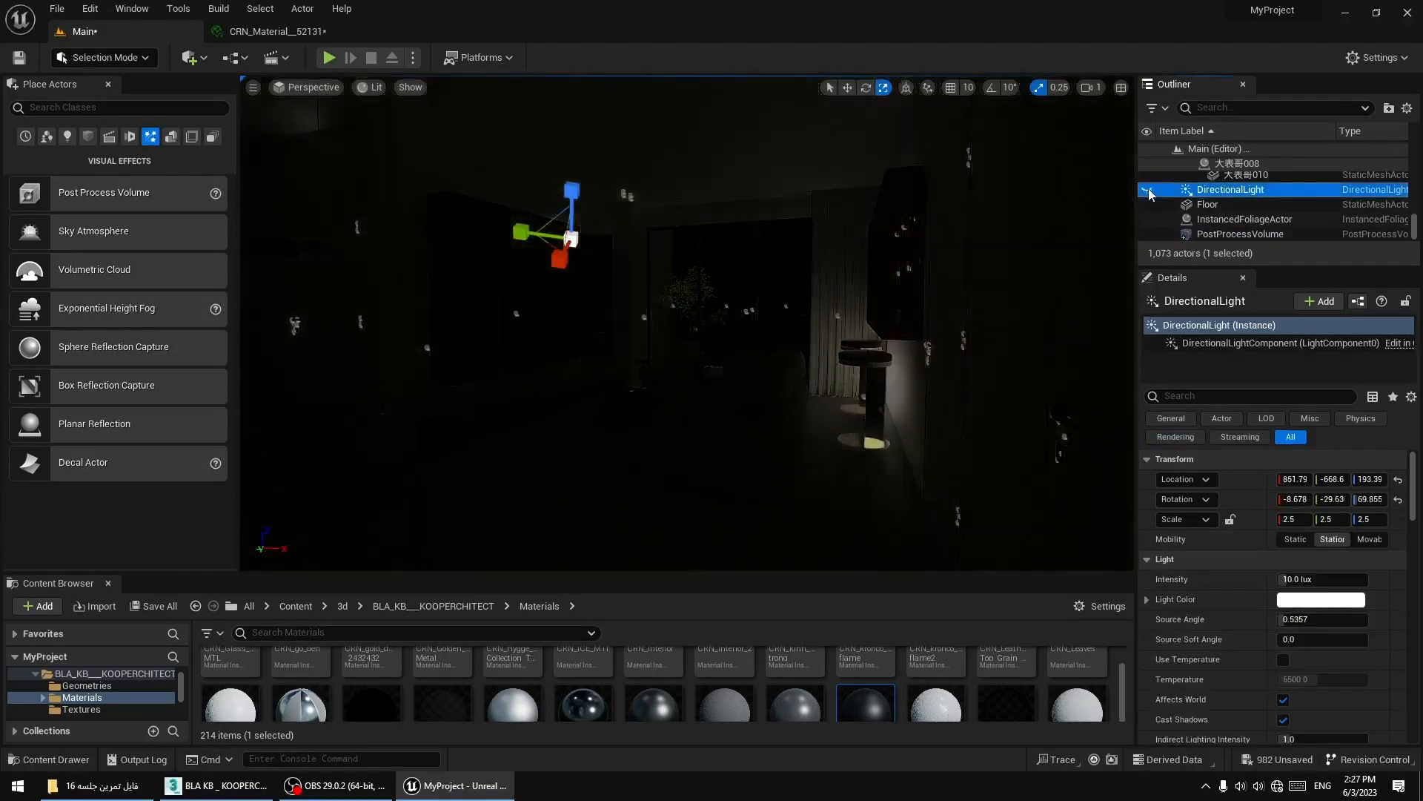
click(1148, 189)
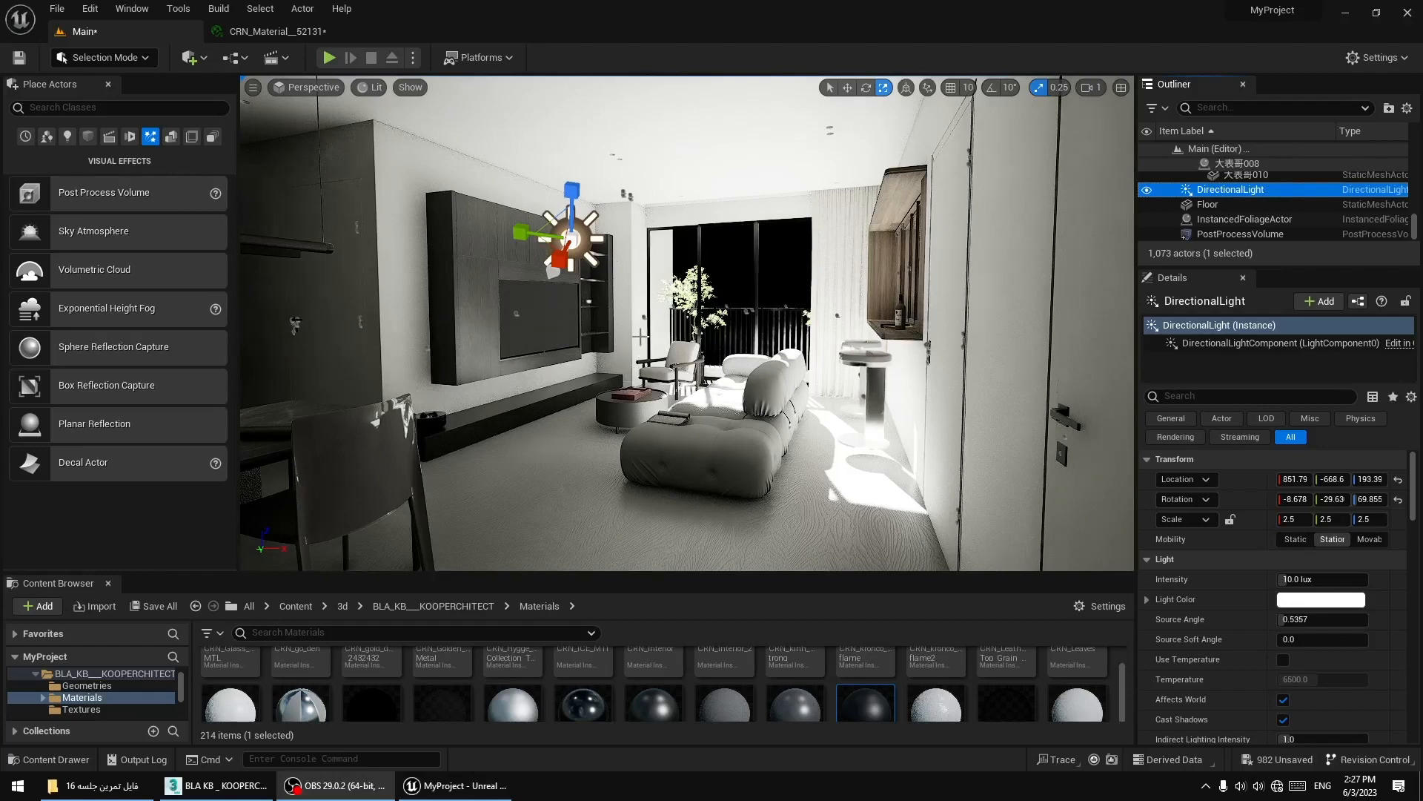
Set the directional light's mobility to Movable and check the lighting around the living room.
middle_drag(708, 344, 724, 361)
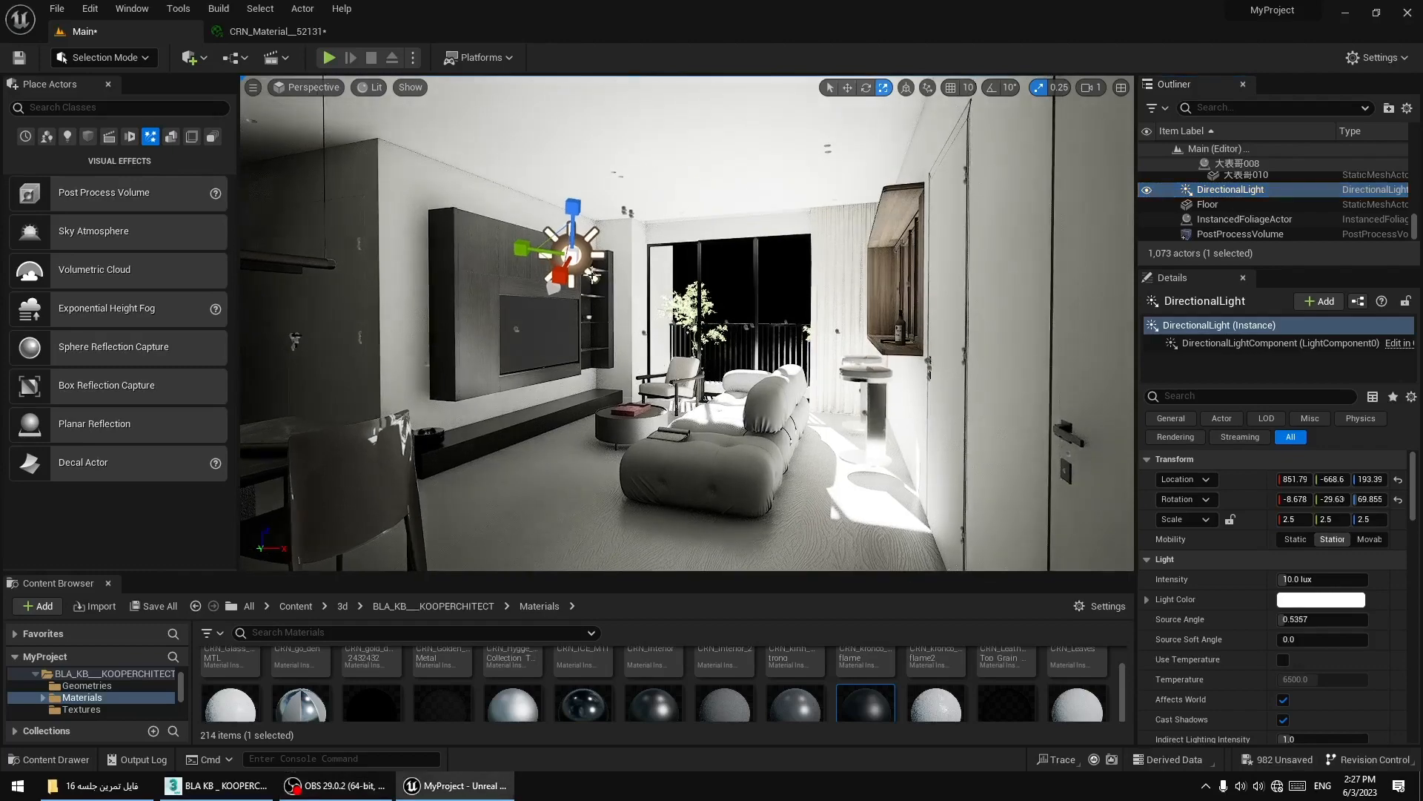
click(1368, 541)
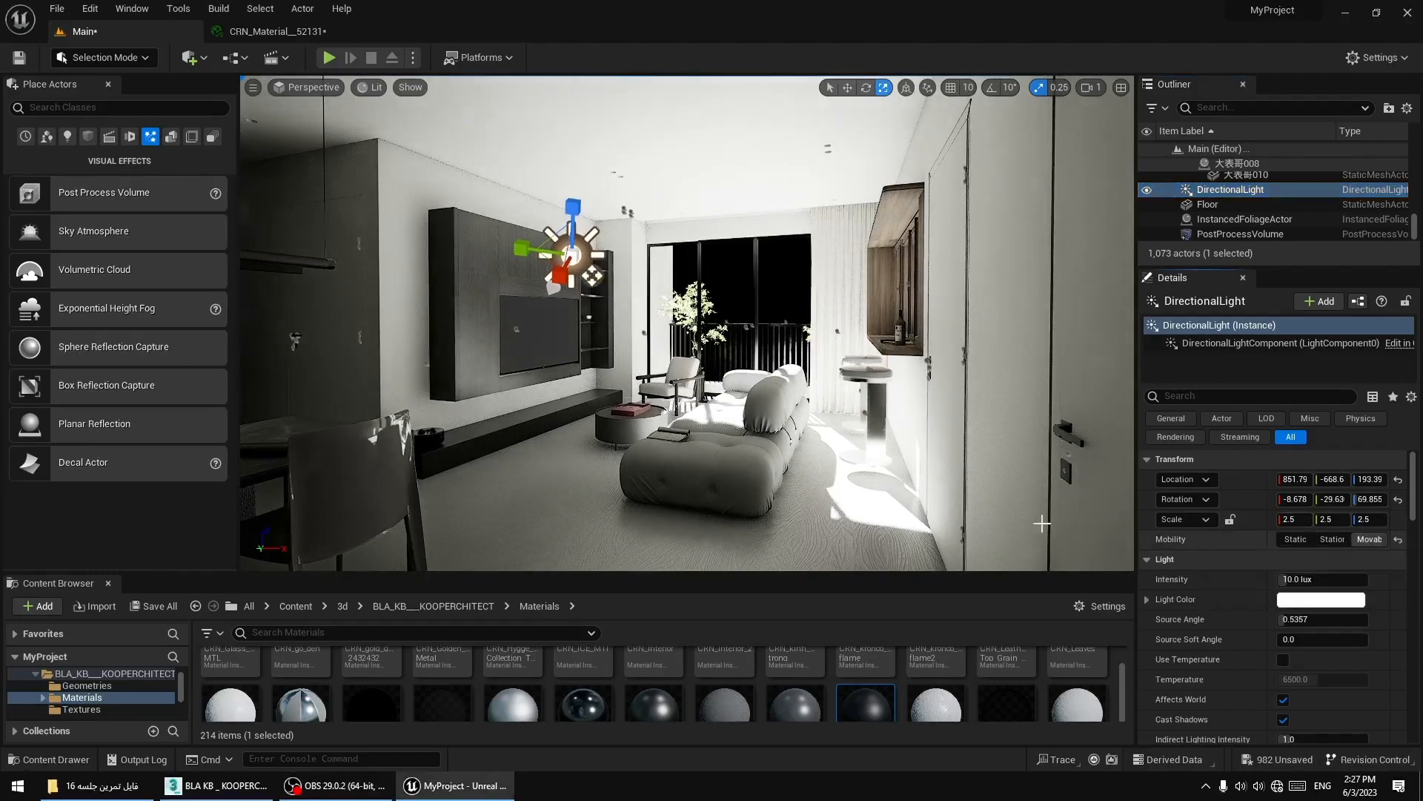
drag(905, 444, 934, 343)
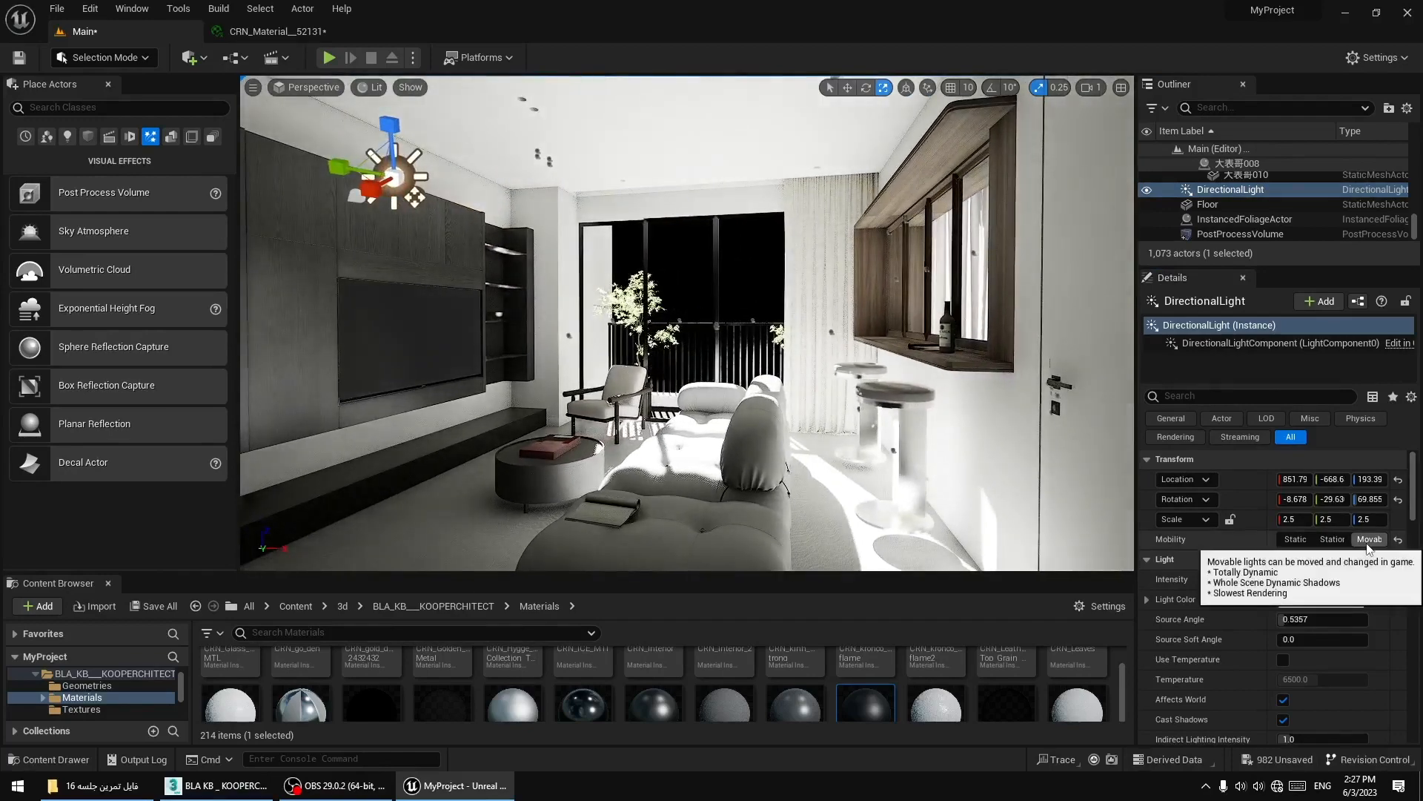
right_drag(709, 414, 690, 436)
drag(690, 436, 691, 467)
mouse_move(691, 467)
middle_down()
mouse_move(689, 454)
mouse_move(714, 483)
middle_up()
right_drag(713, 484, 732, 430)
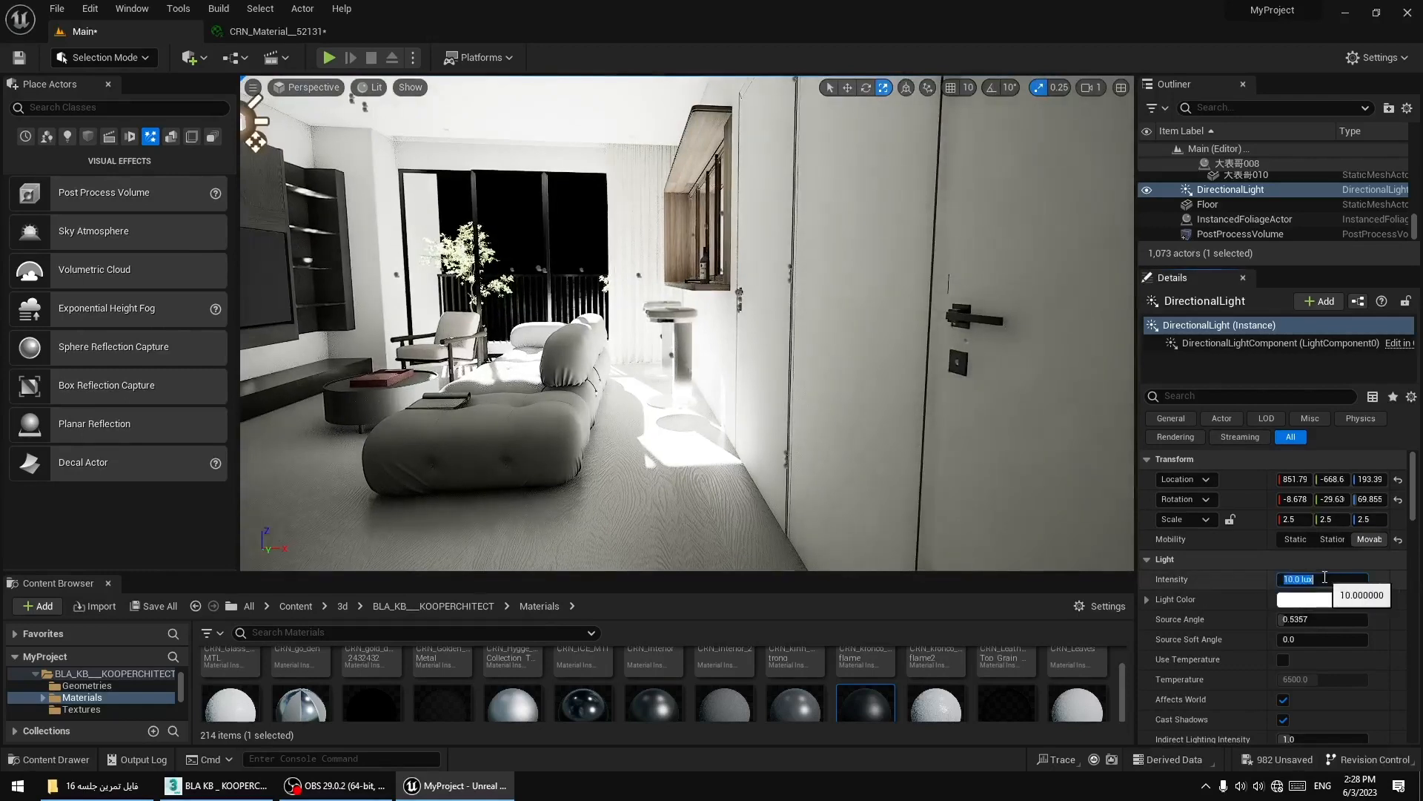
Try directional light intensities of 20 and 5 lux, and restore the intensity to 10 lux.
key(Return)
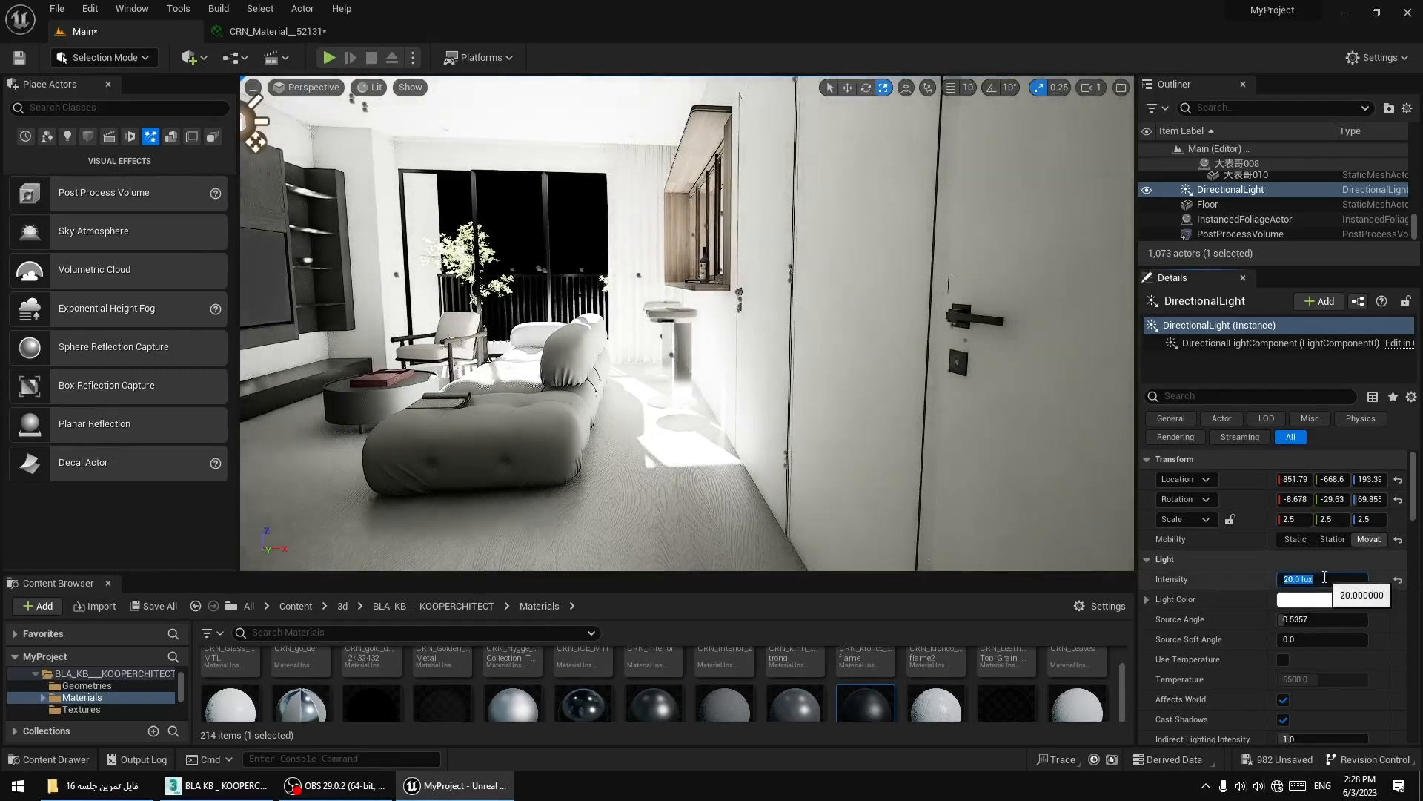
text(1)
key(BackSpace)
text(5)
key(Return)
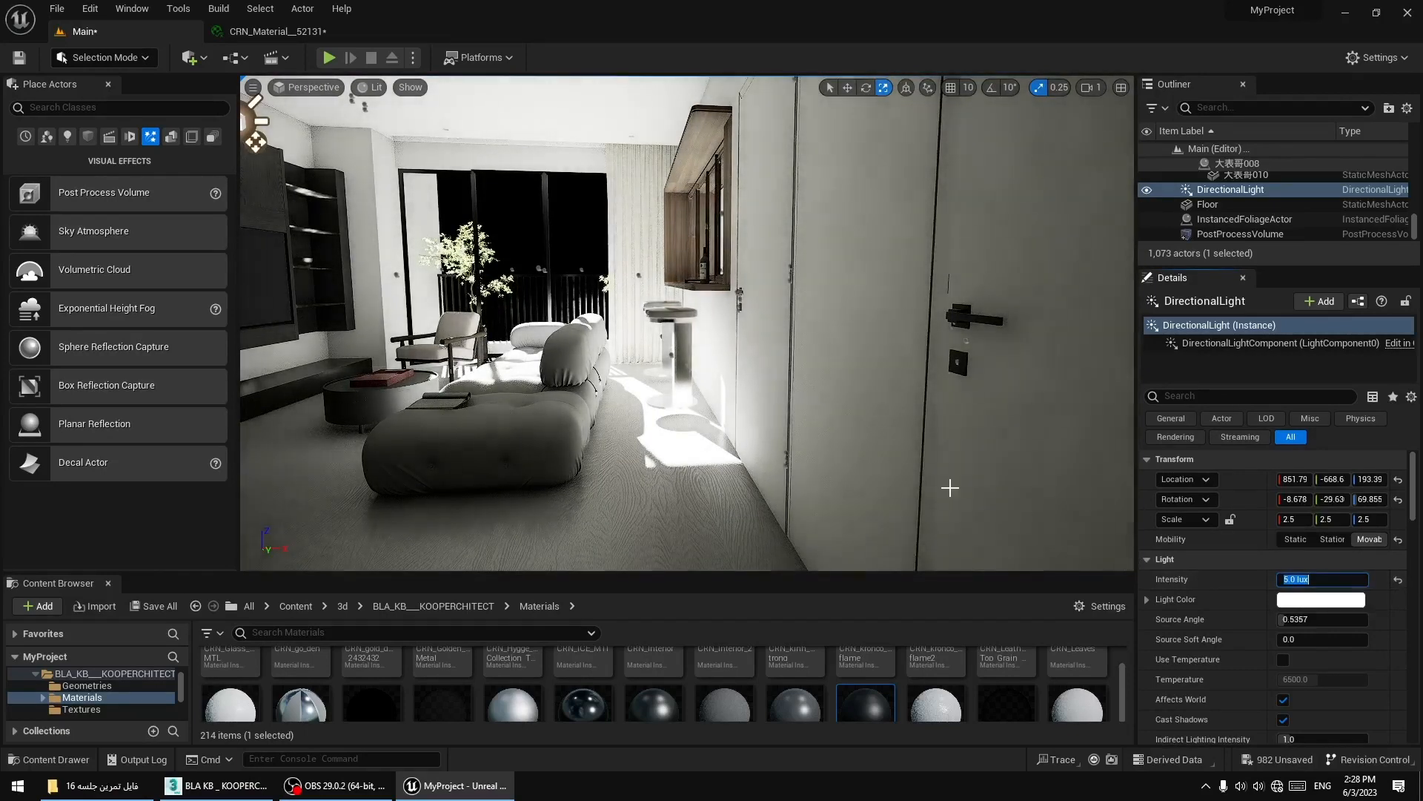
key(f)
click(1320, 579)
text(10)
key(Return)
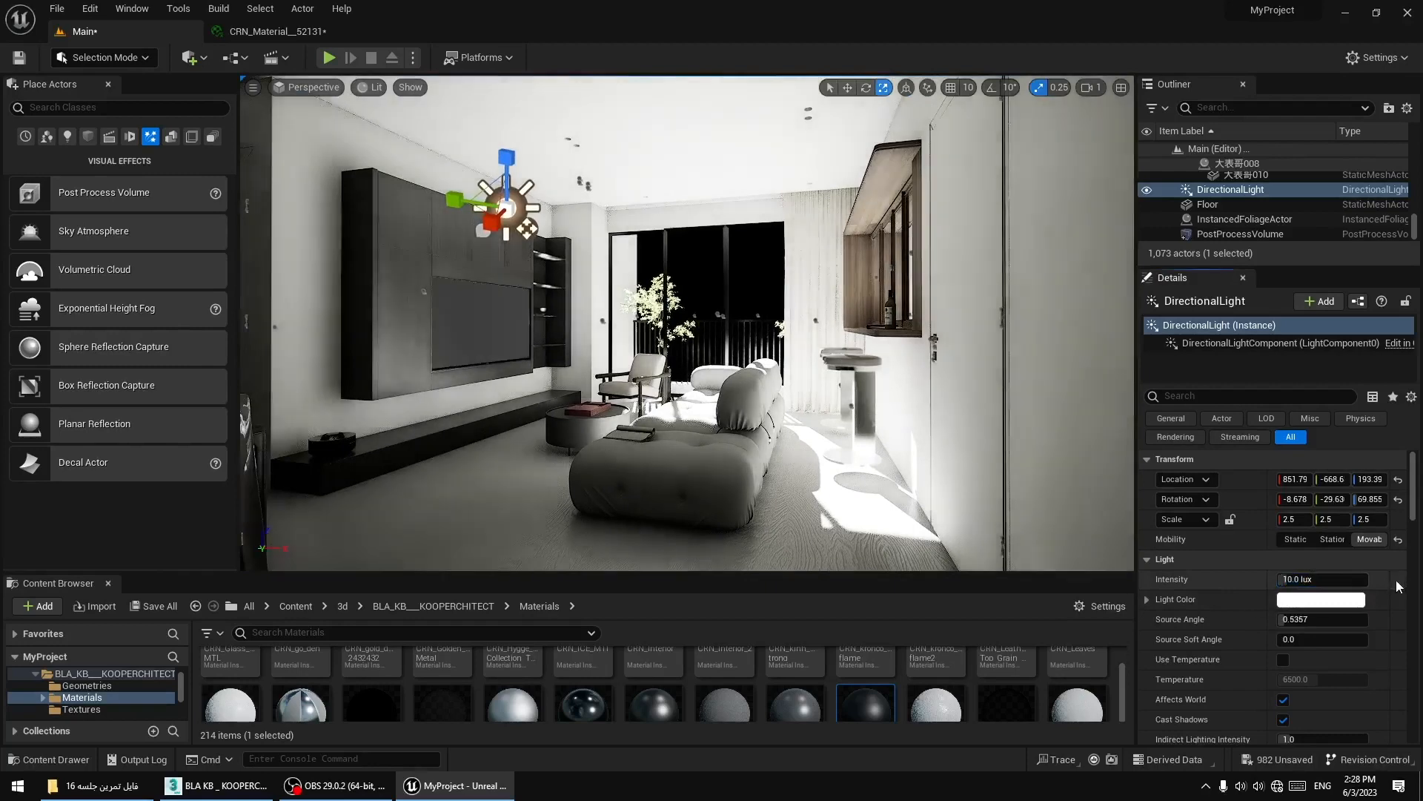
Try a pale green light color on the directional light and discard the color change.
click(1321, 598)
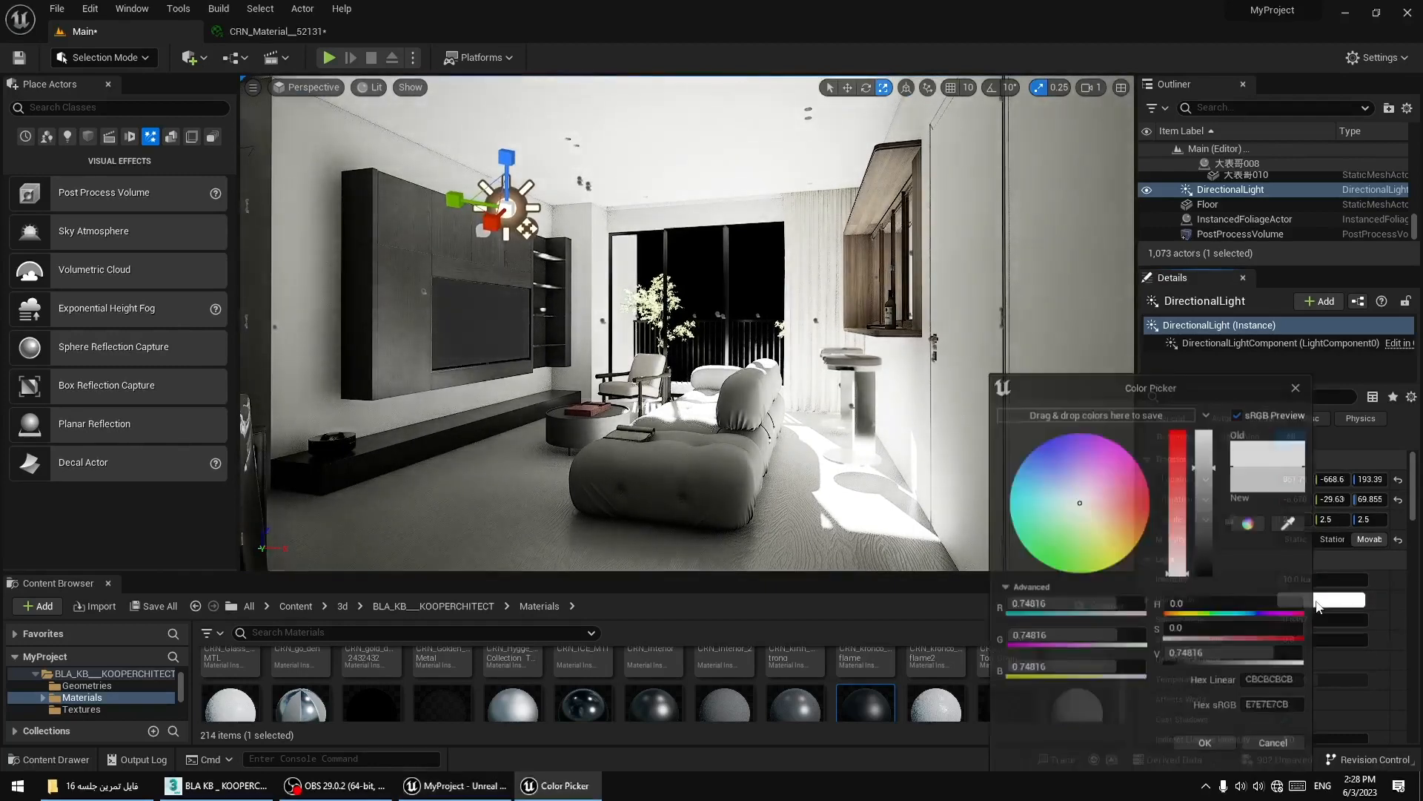
click(1114, 549)
click(1051, 525)
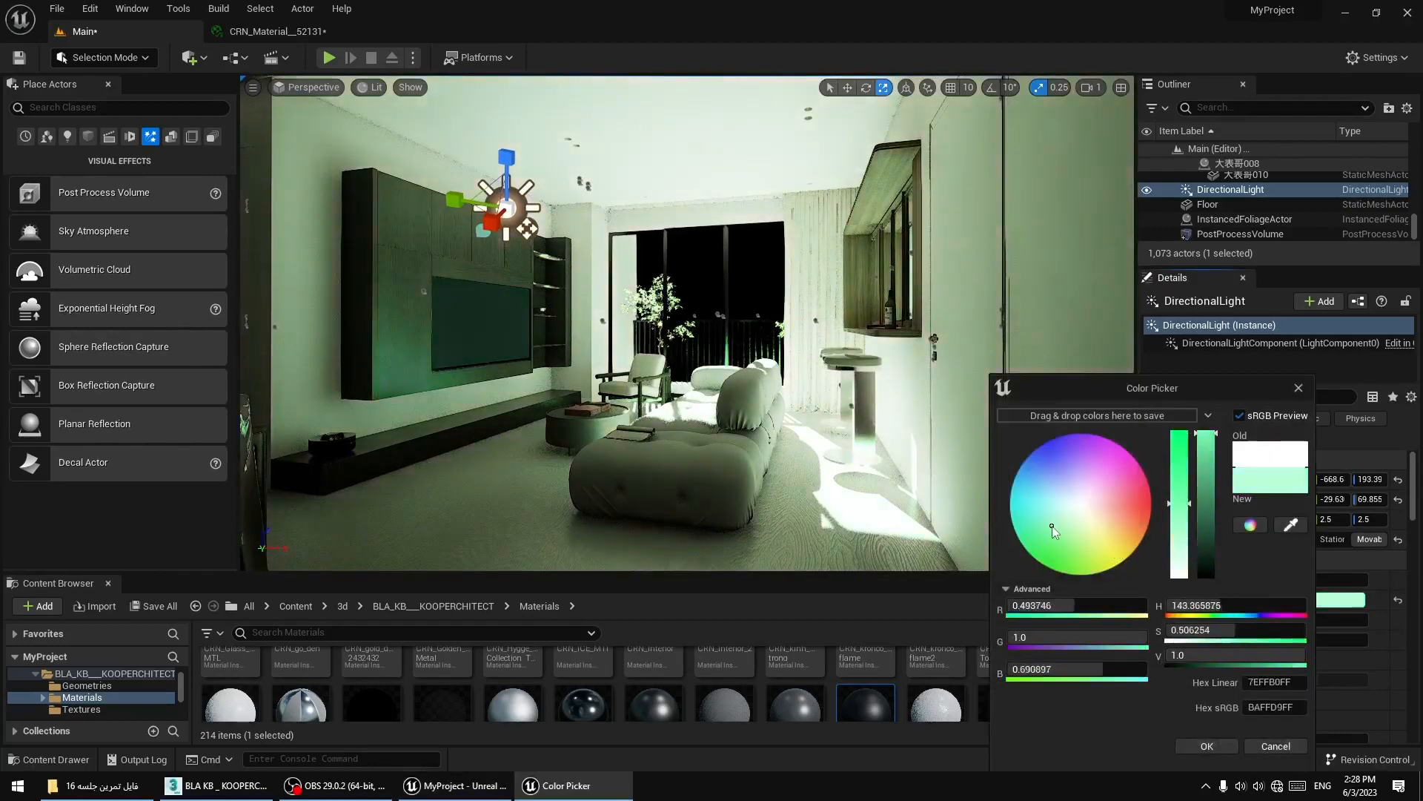
click(1283, 748)
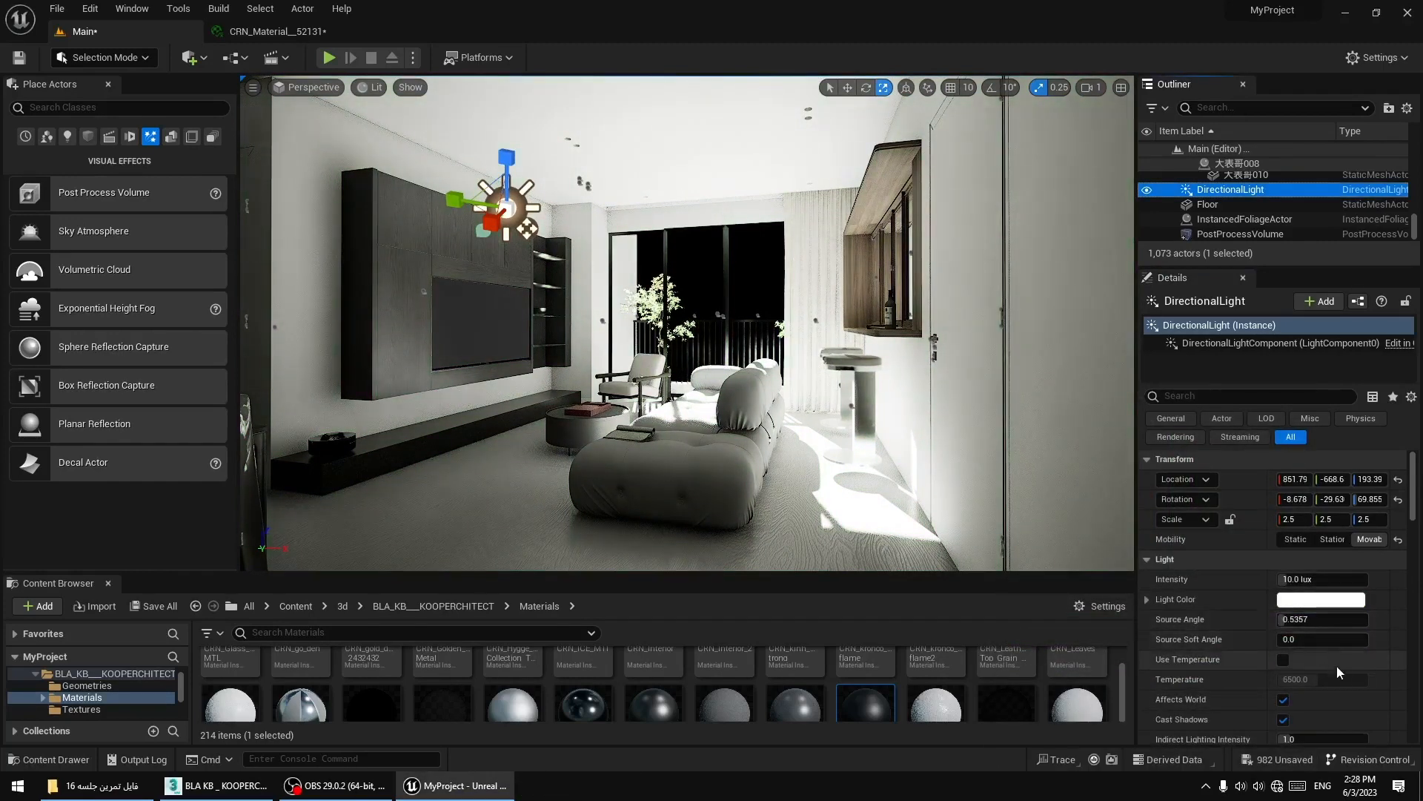
Switch the viewport to the Detail Lighting view mode and examine the living room.
scroll(1338, 671, down, 5)
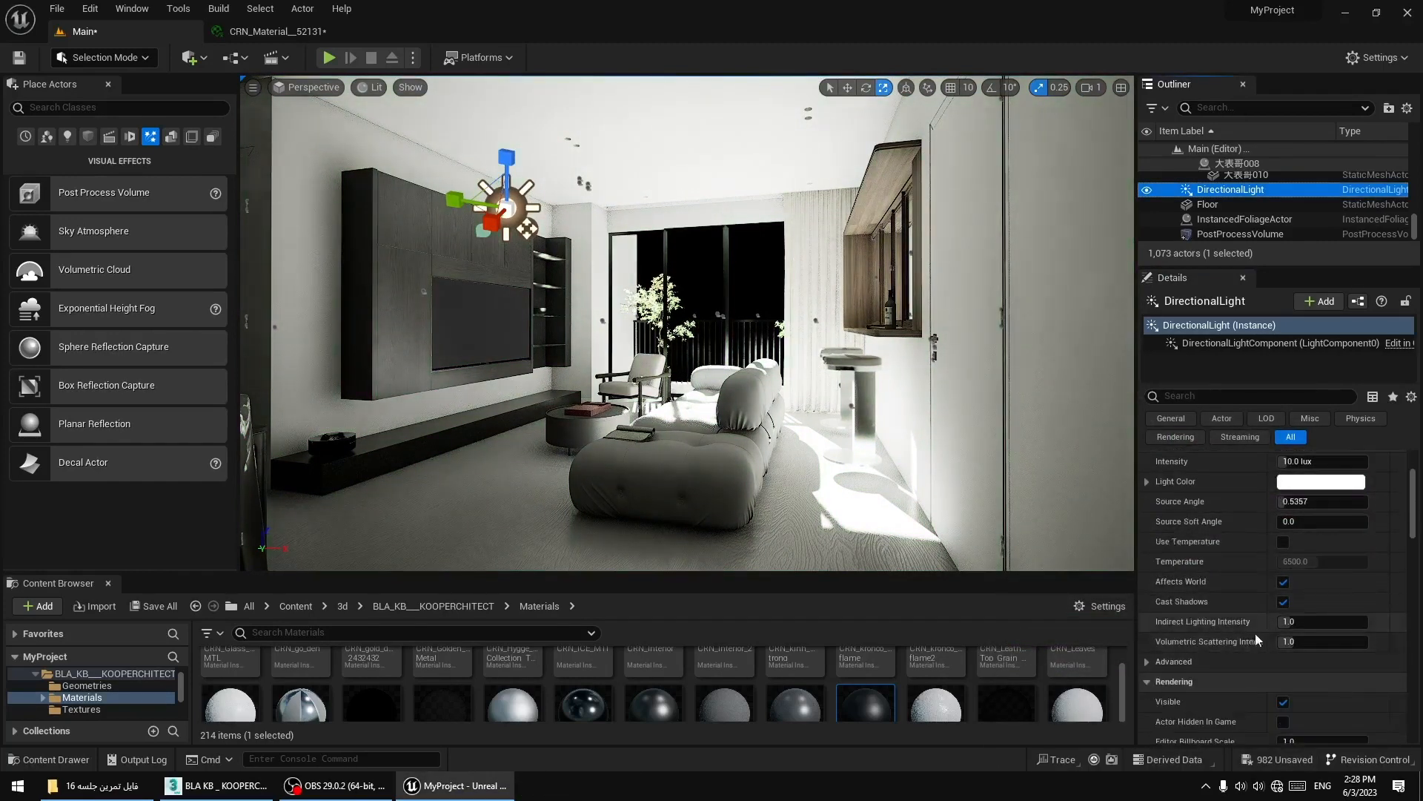
click(1303, 621)
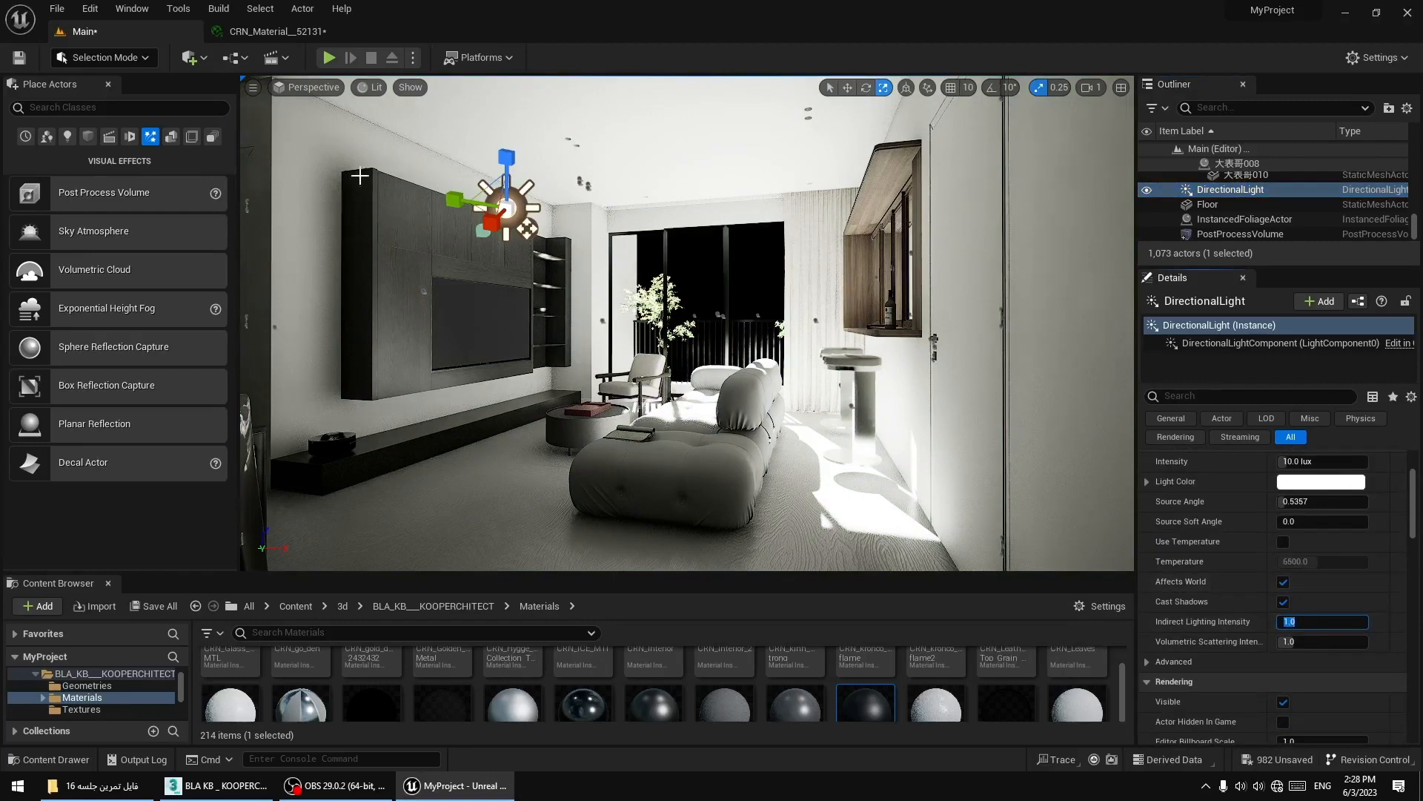
mouse_move(793, 377)
right_down()
mouse_move(667, 378)
mouse_move(786, 378)
mouse_move(770, 377)
right_up()
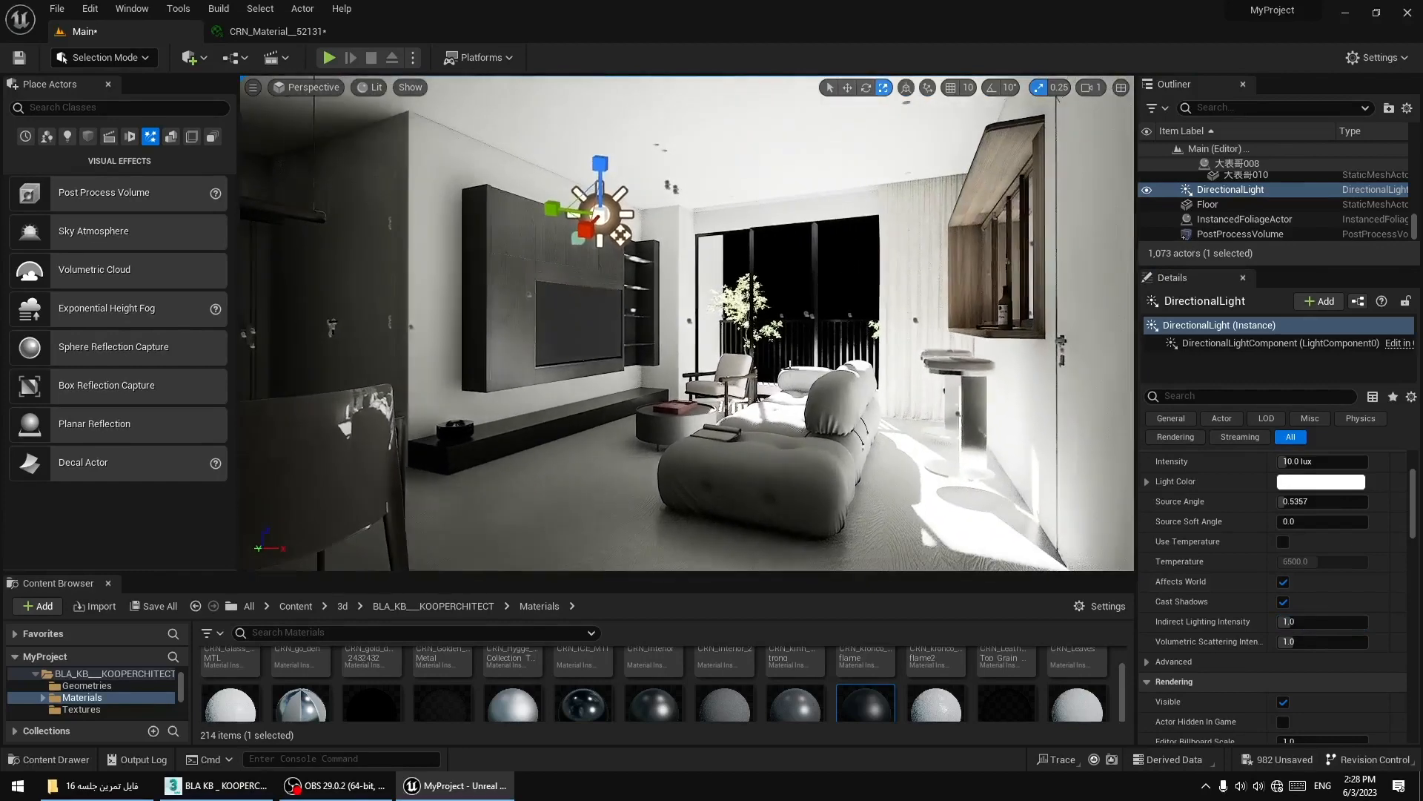
click(375, 88)
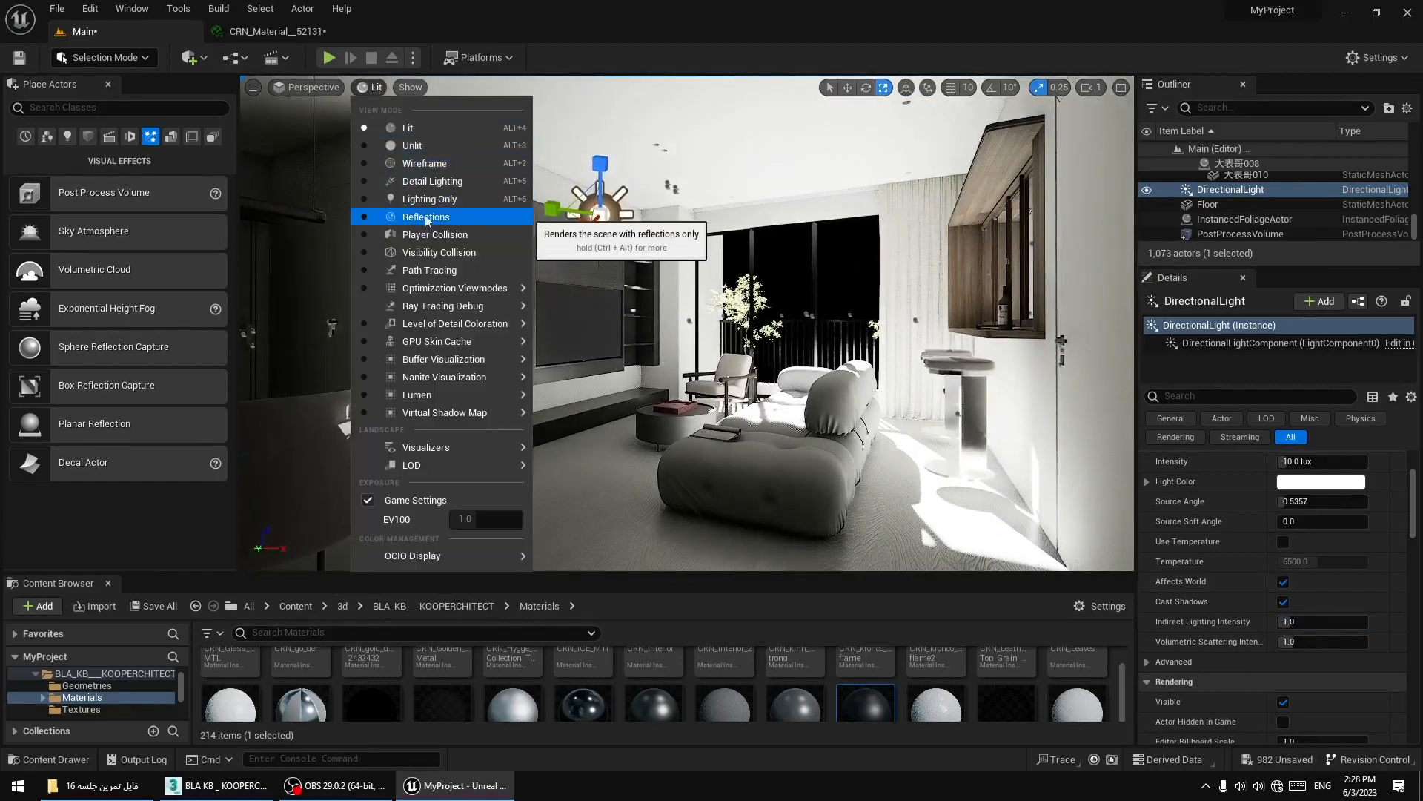
click(430, 182)
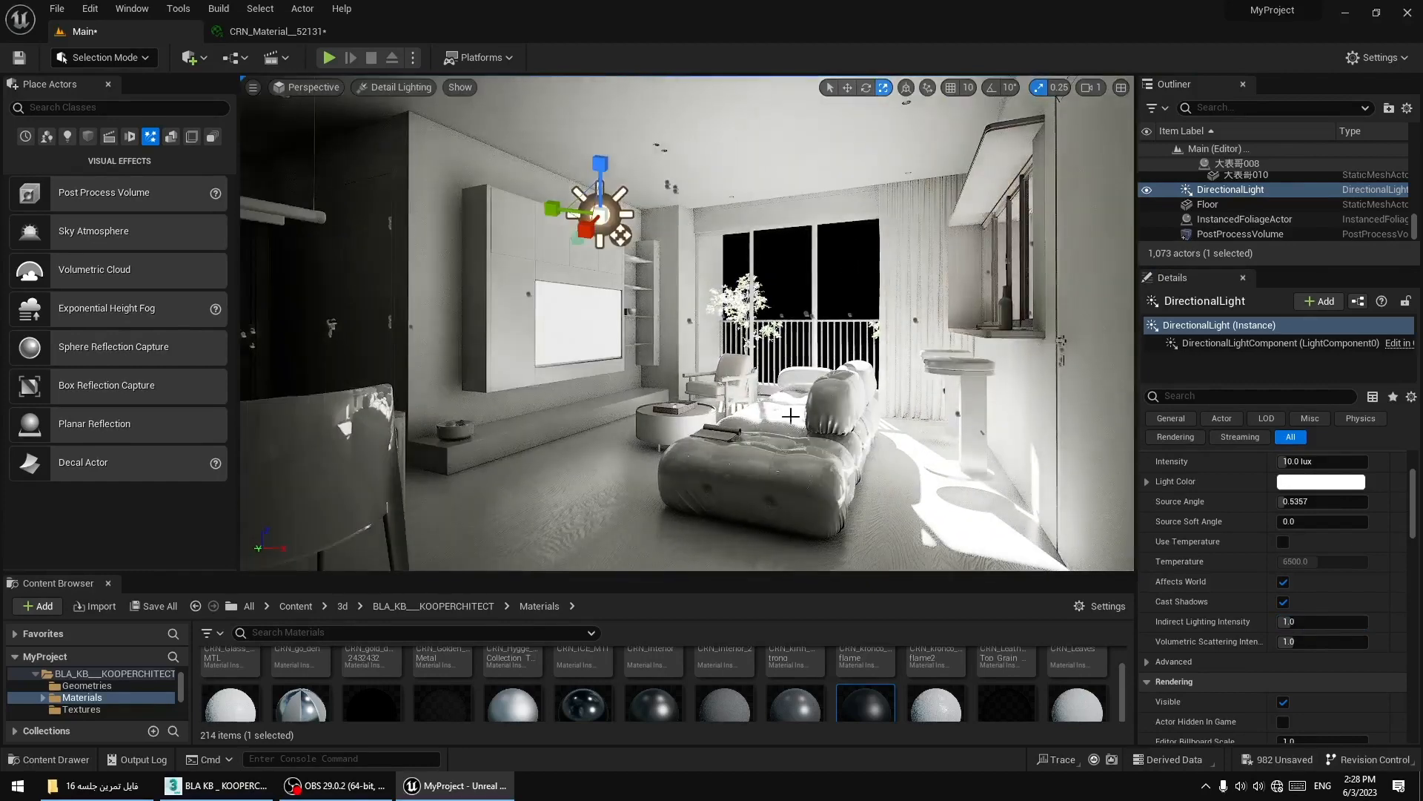
right_drag(790, 416, 107, 416)
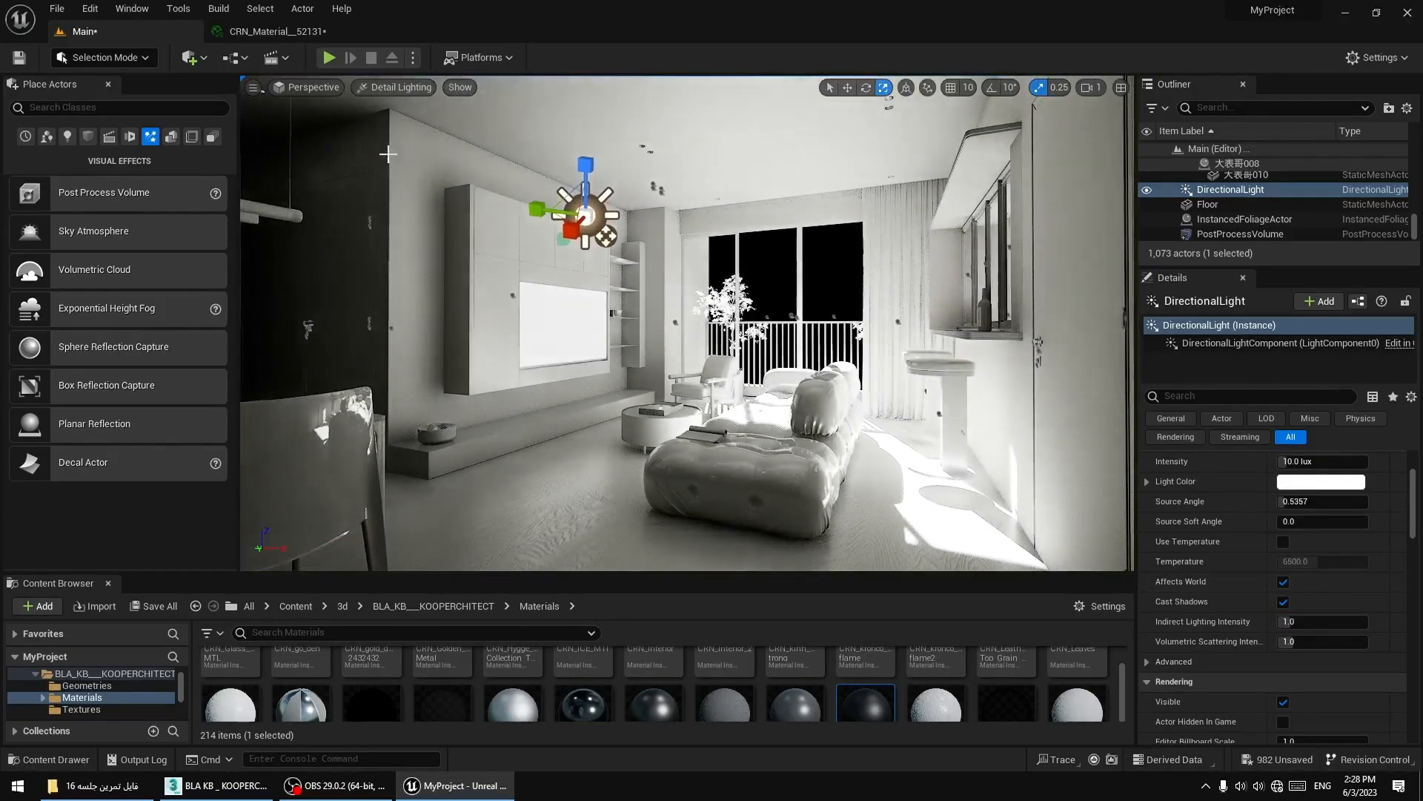
Switch the viewport to the Lighting Only view mode and examine how light spreads through the living room.
click(382, 91)
click(415, 191)
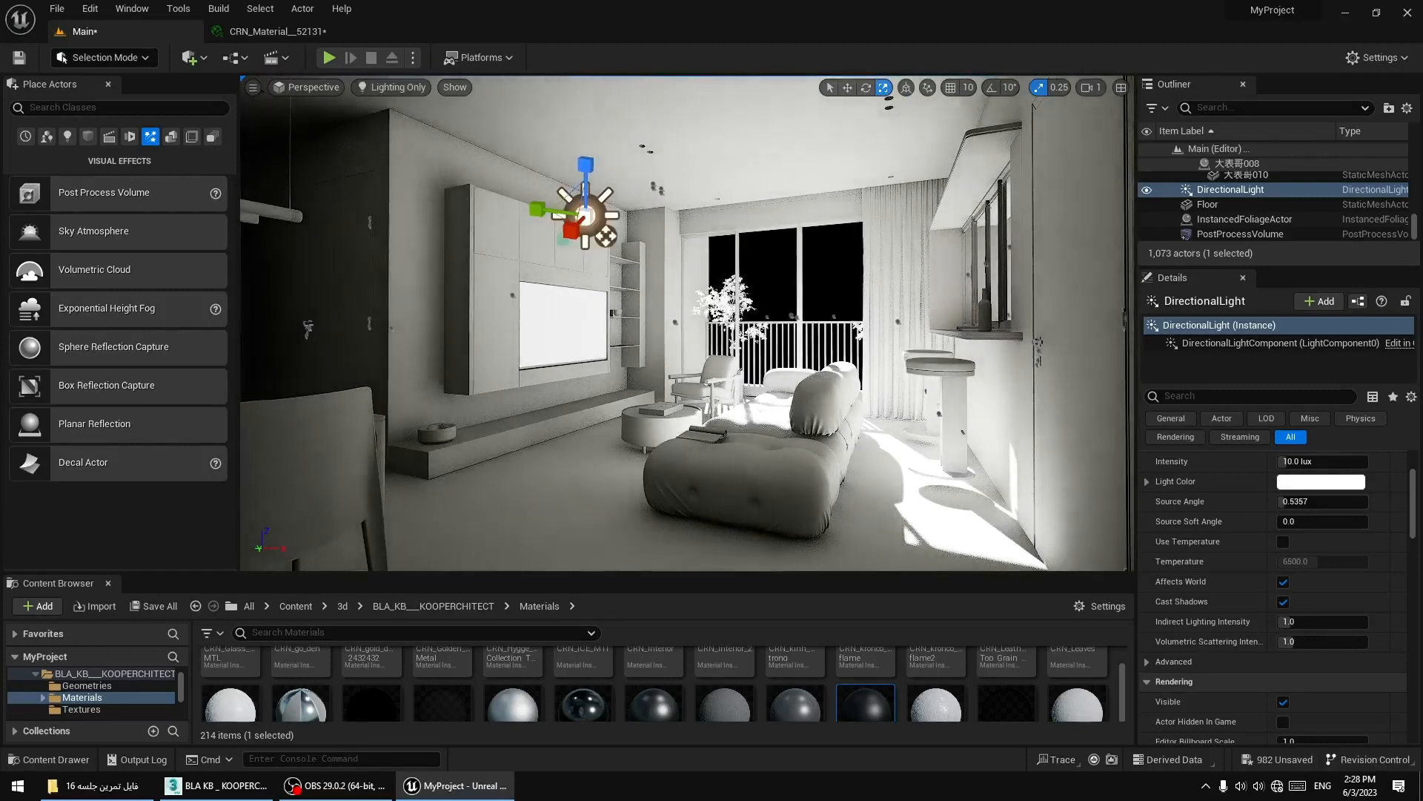
mouse_move(785, 390)
right_down()
mouse_move(719, 388)
mouse_move(786, 387)
right_up()
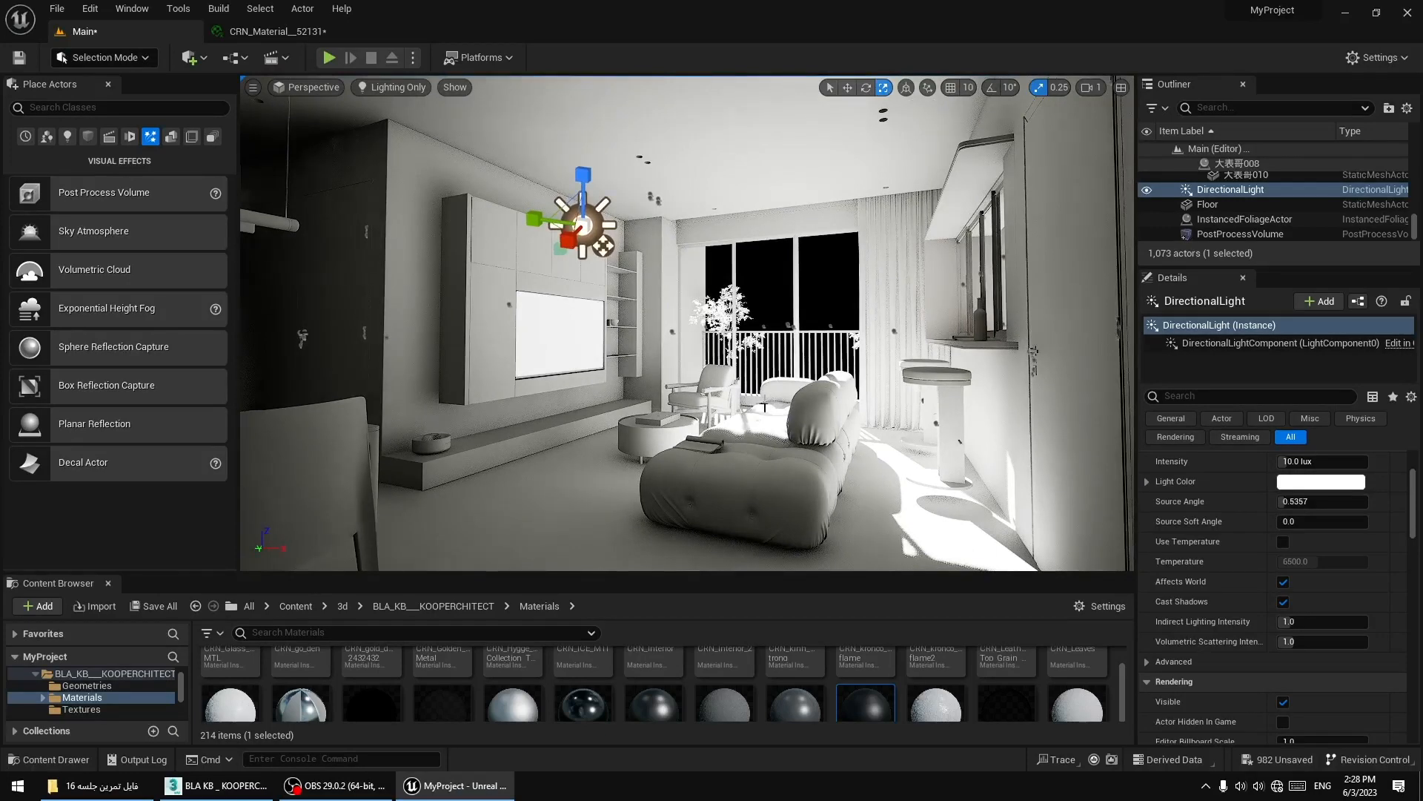
right_drag(787, 387, 793, 387)
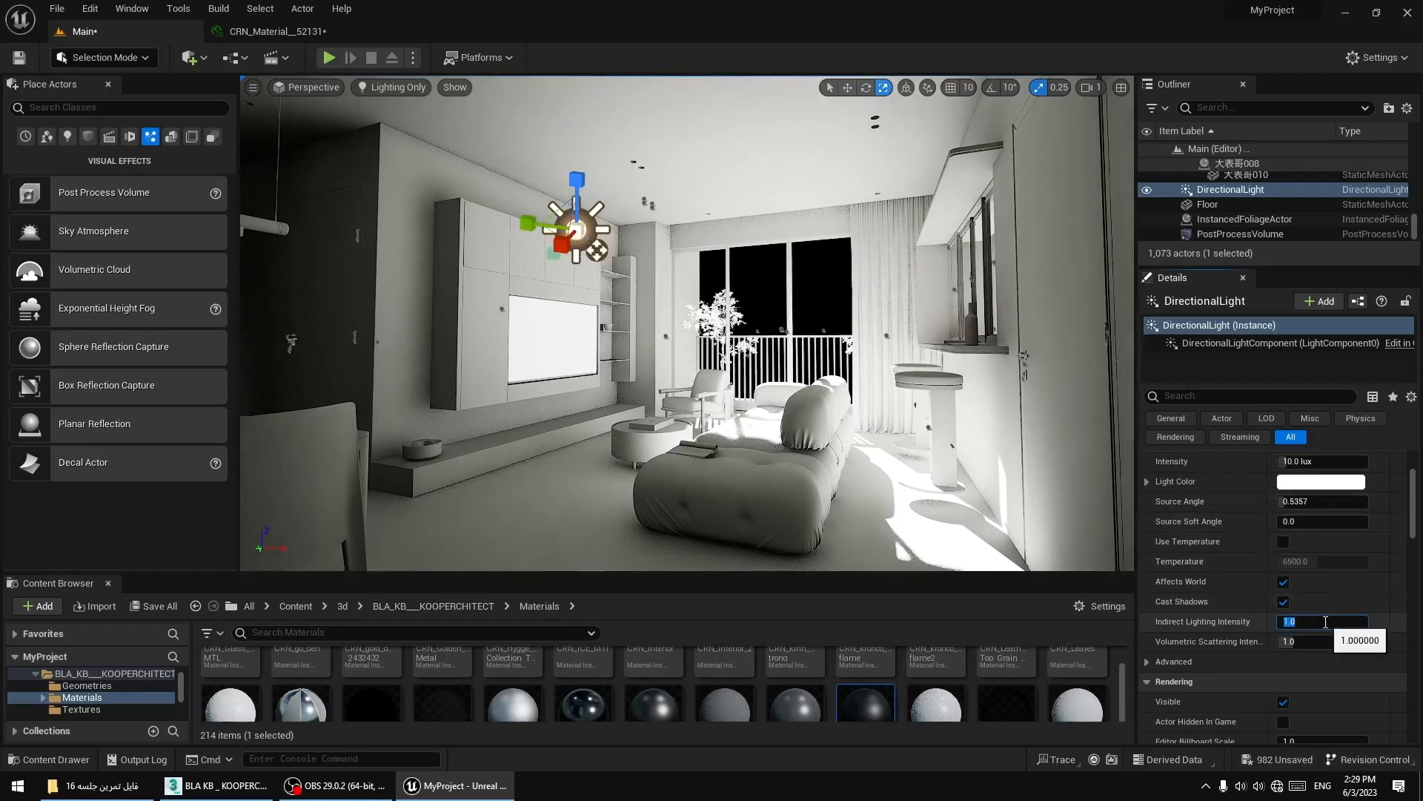
Try indirect lighting intensities of 2, 5 and 10 on the directional light, and reset the property to its default.
text(2)
key(Return)
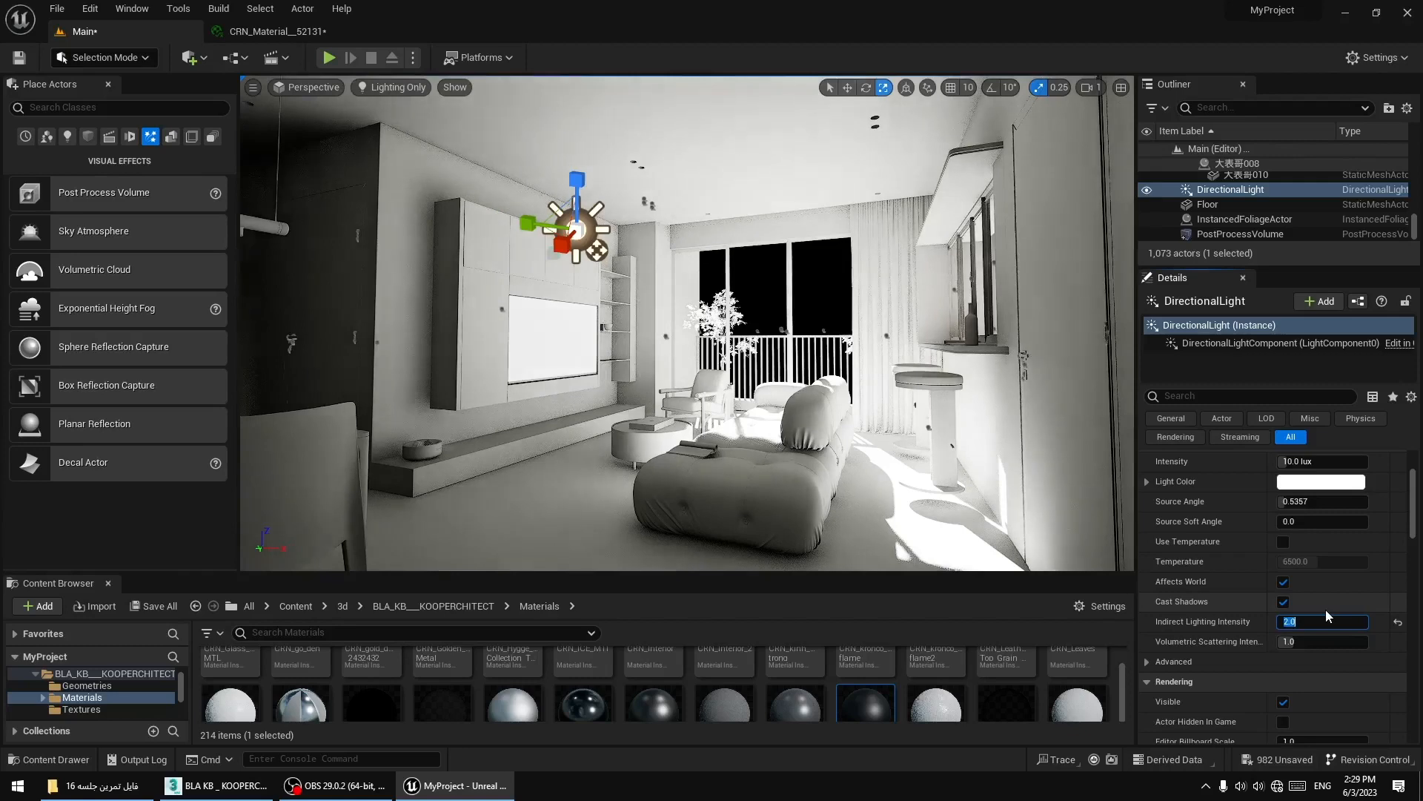
right_drag(857, 416, 845, 439)
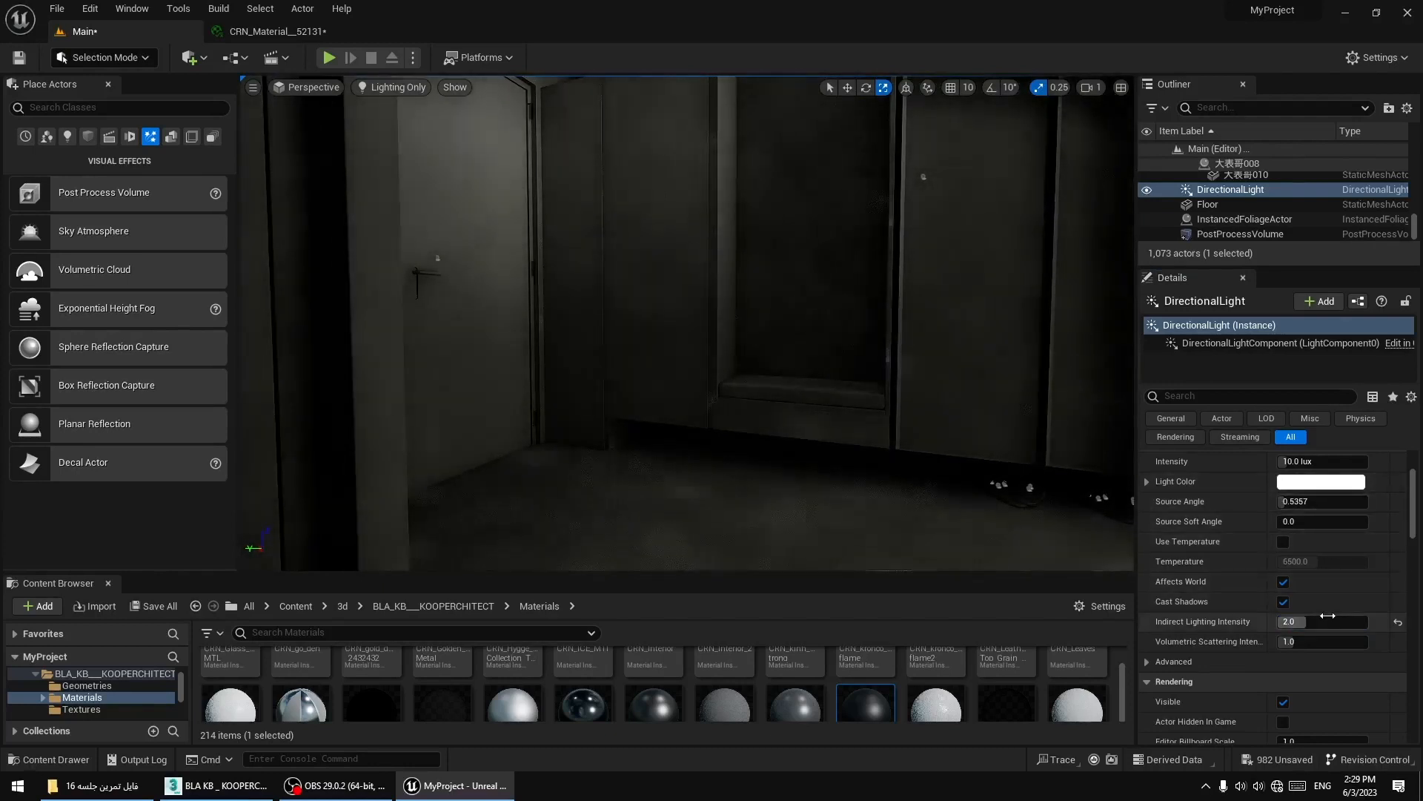
drag(1328, 615, 1328, 616)
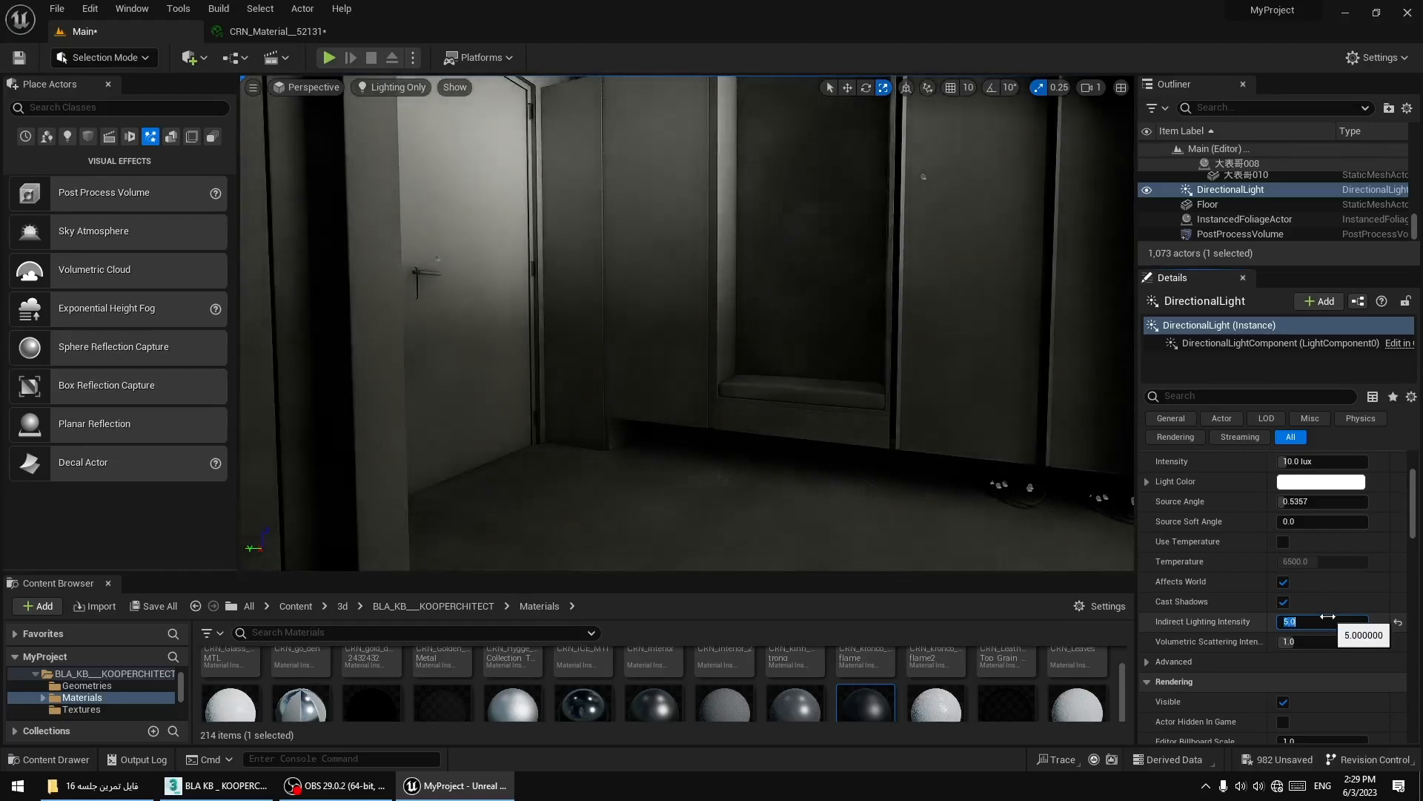
key(Return)
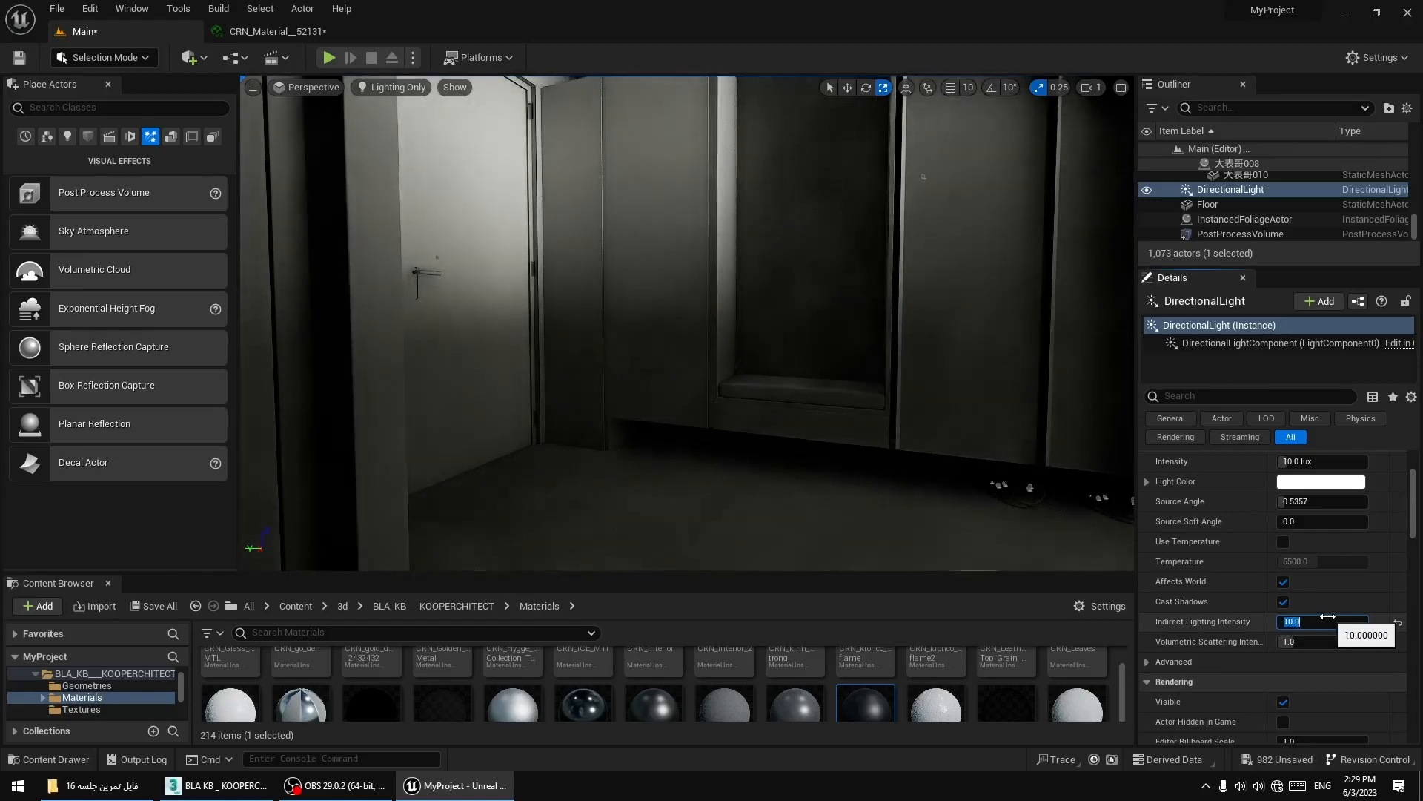
right_drag(794, 334, 778, 319)
right_click(794, 334)
click(778, 319)
key(ctrl+z)
key(ctrl+z)
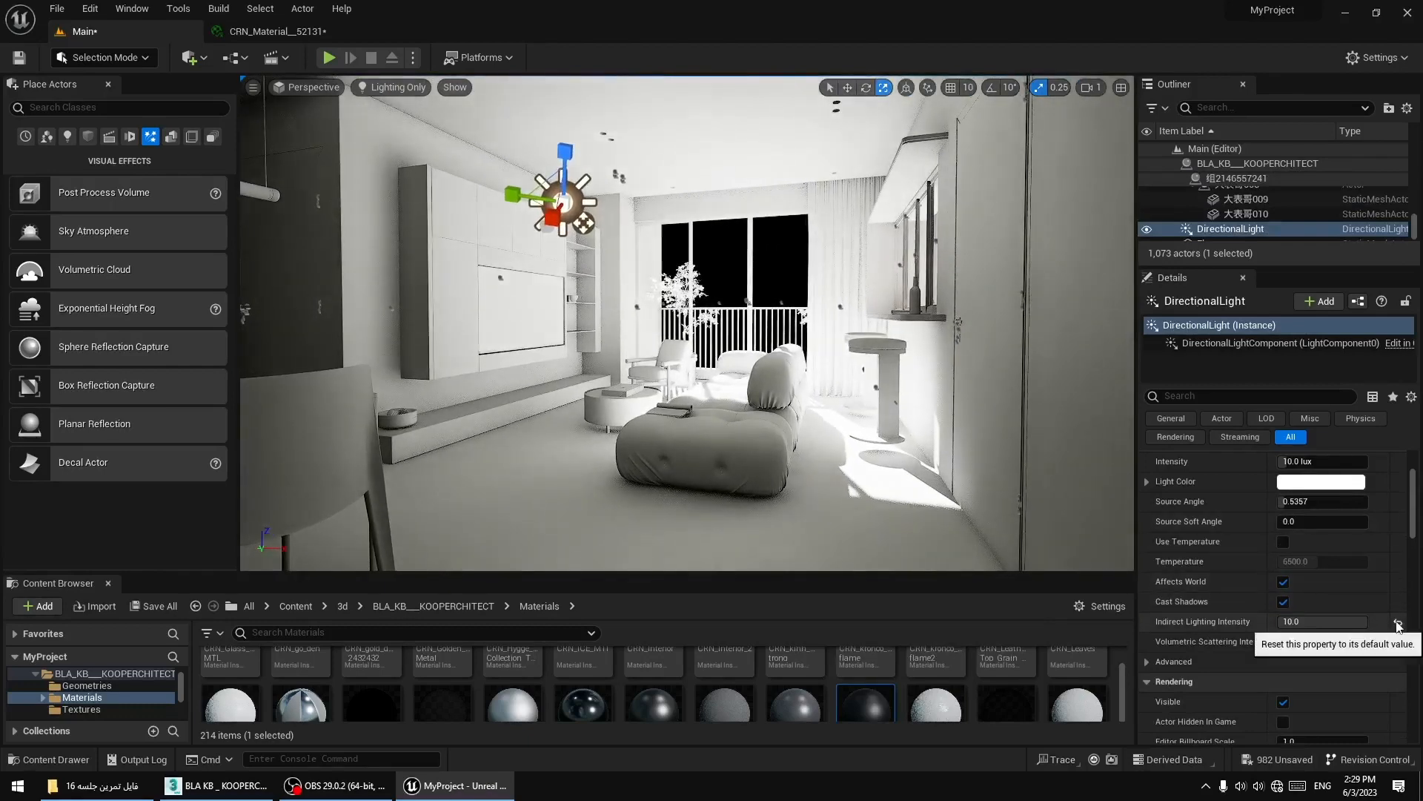
click(1398, 625)
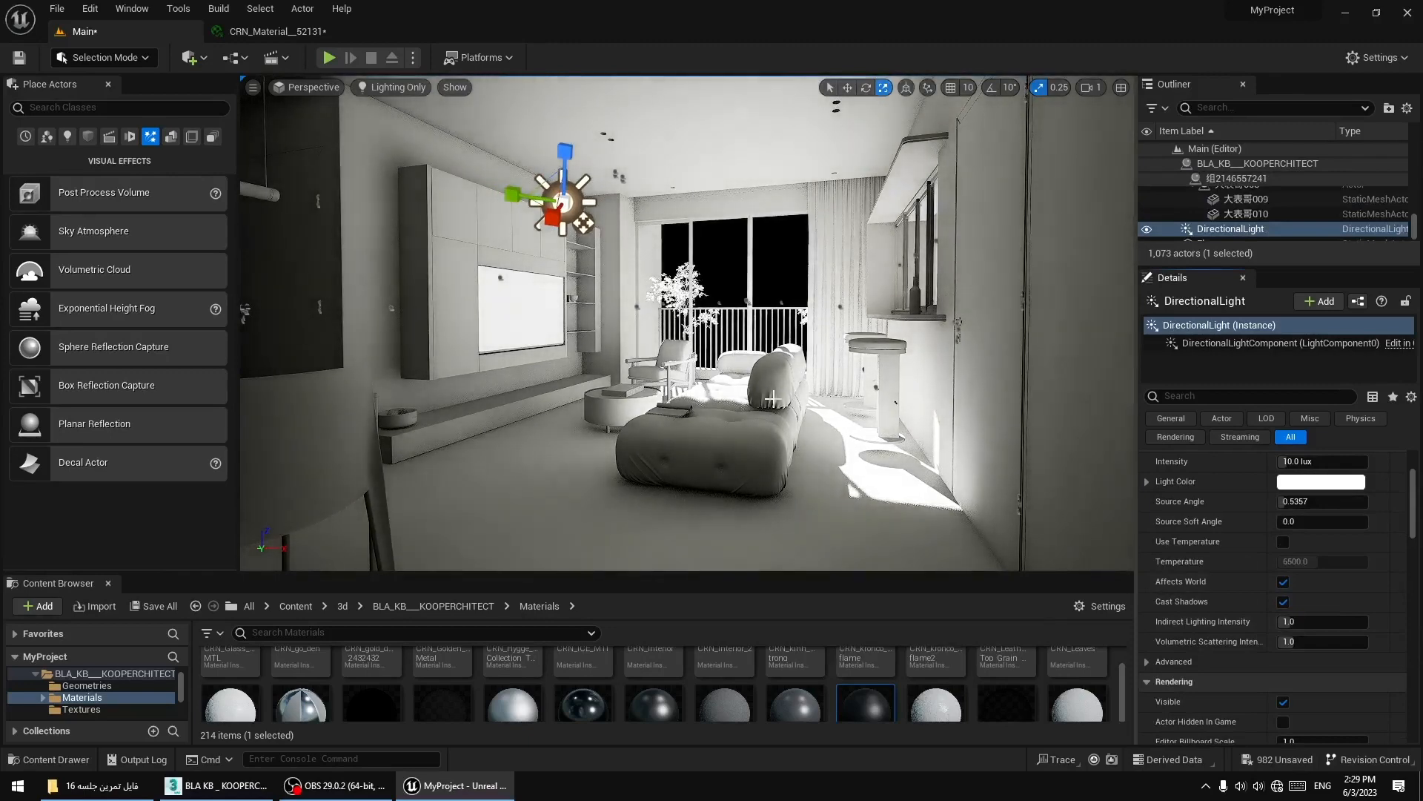
Try source angles of 0.12 and 0.76 while viewing the shadows beside the sofa, and set the directional light's source angle to 1.5.
key(w)
right_drag(773, 399, 690, 358)
scroll(1359, 552, up, 3)
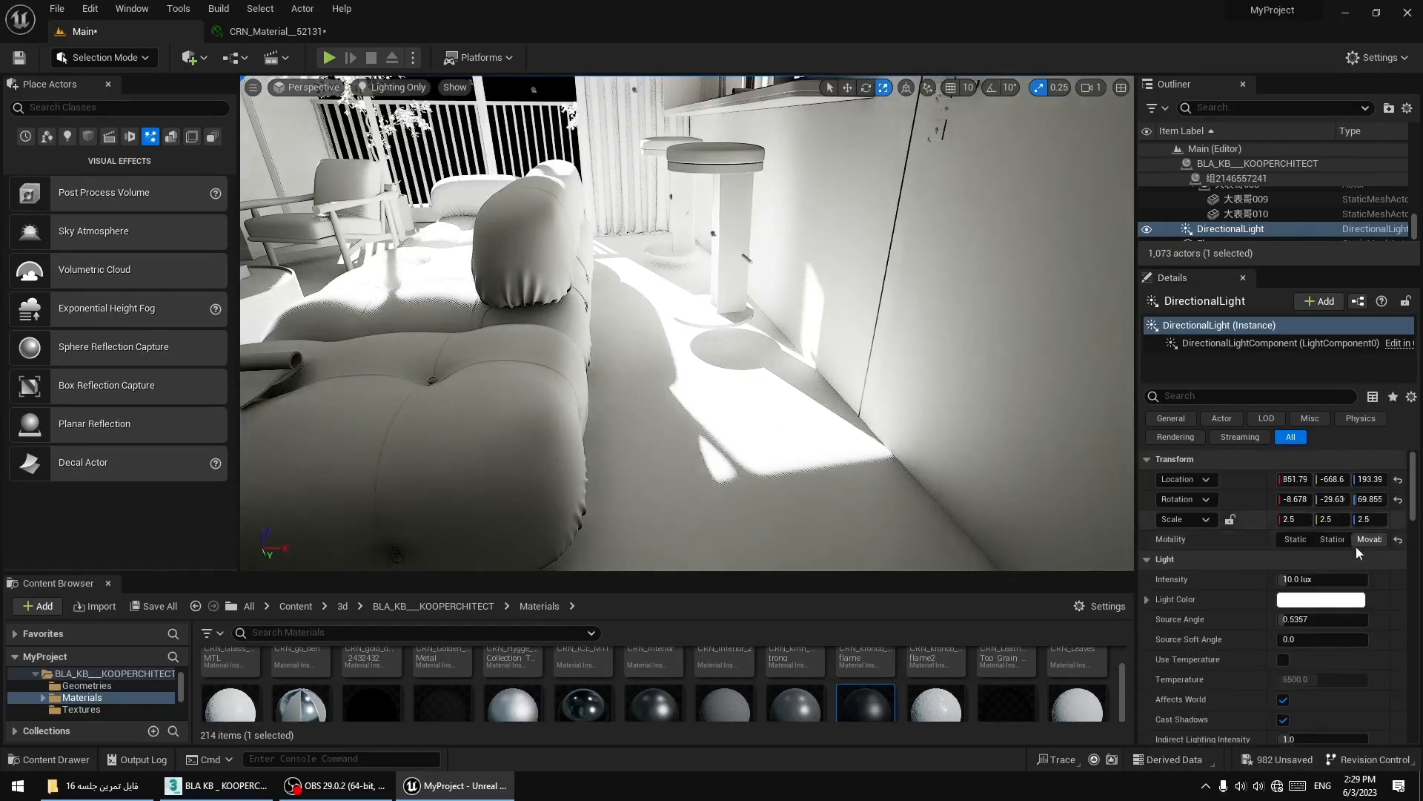
right_drag(773, 373, 961, 485)
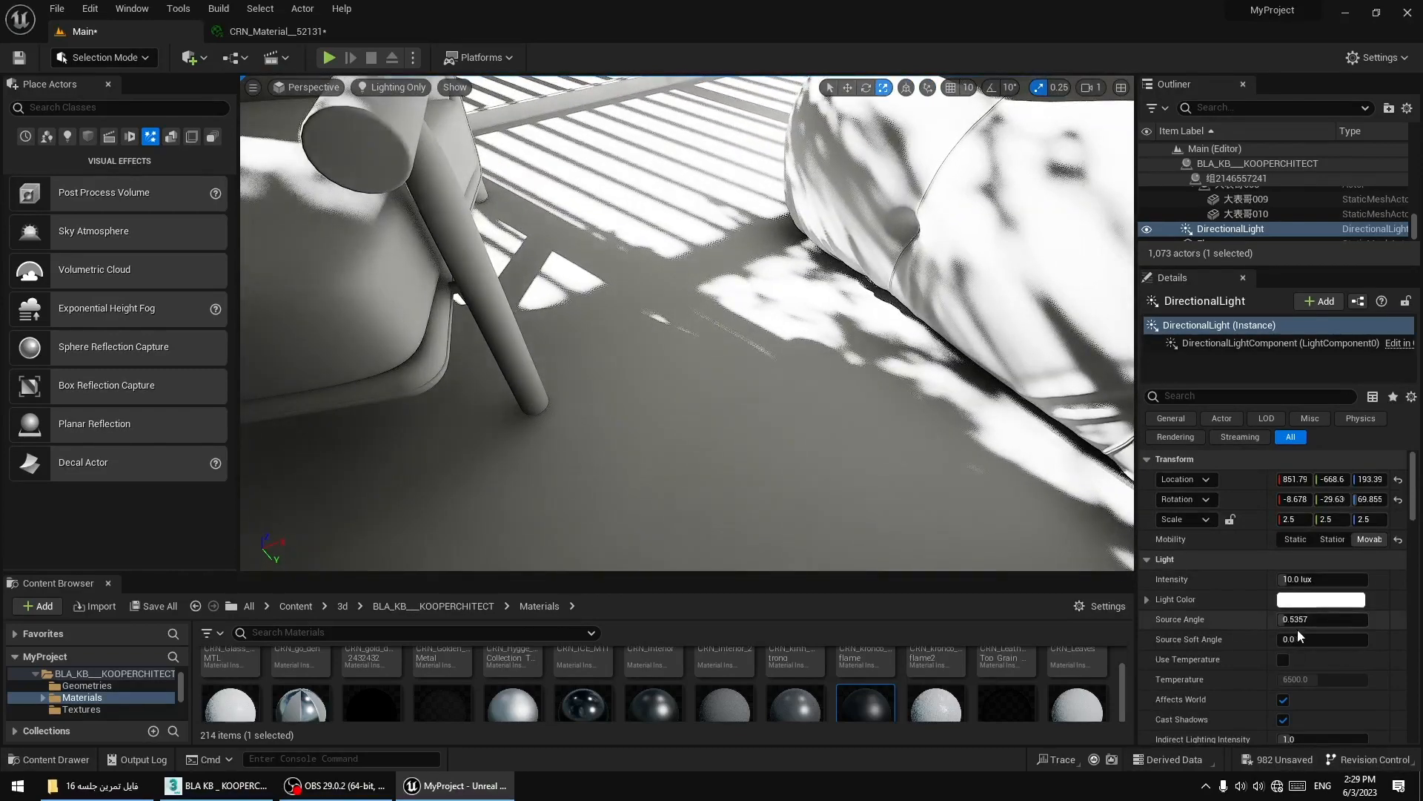
mouse_move(1304, 620)
mouse_down()
mouse_move(1334, 620)
mouse_move(1297, 620)
mouse_up()
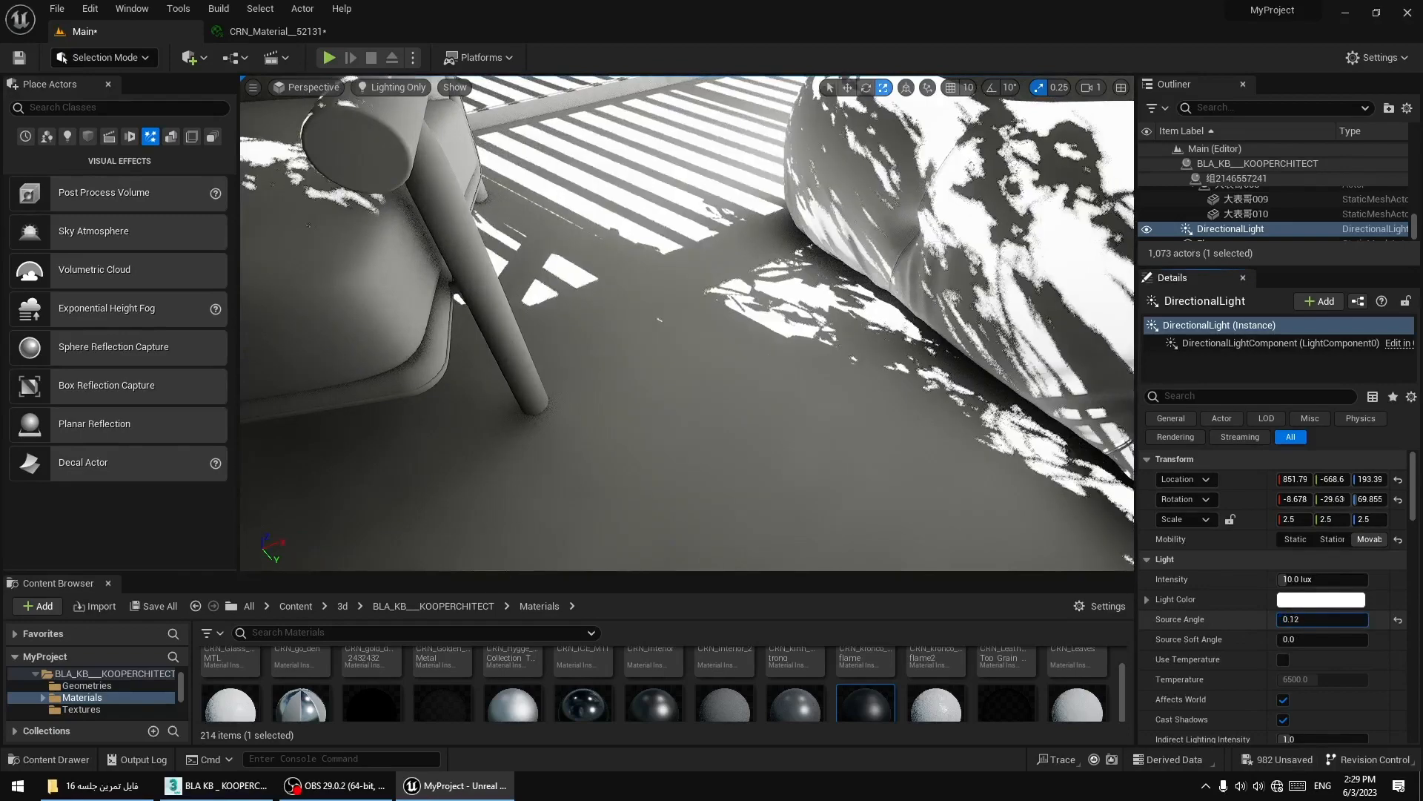
mouse_move(1052, 534)
right_down()
mouse_move(1038, 504)
mouse_move(1060, 507)
right_up()
key(s)
key(w)
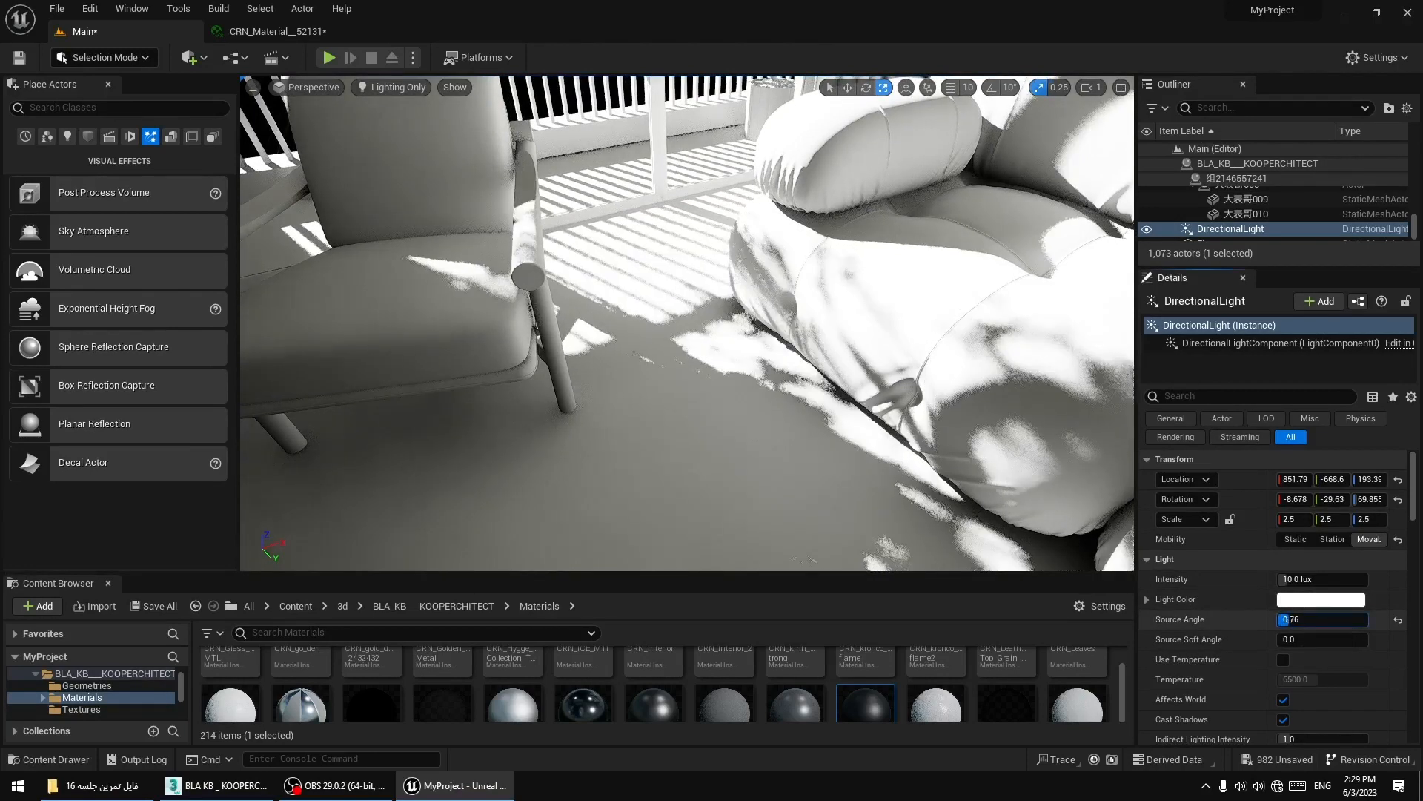
key(Return)
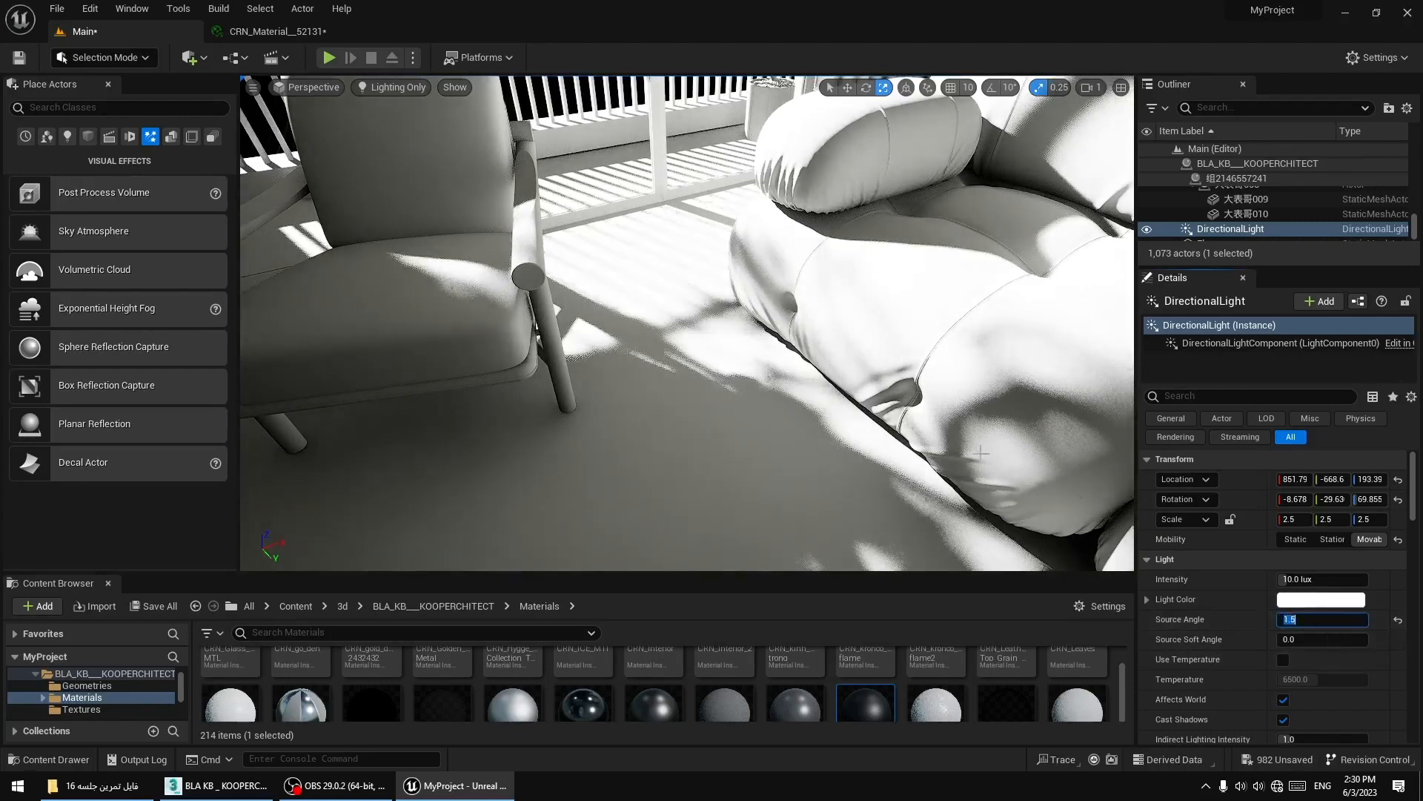
Return the viewport to the Lit view mode and look over the living room.
key(s)
right_drag(857, 374, 860, 344)
key(w)
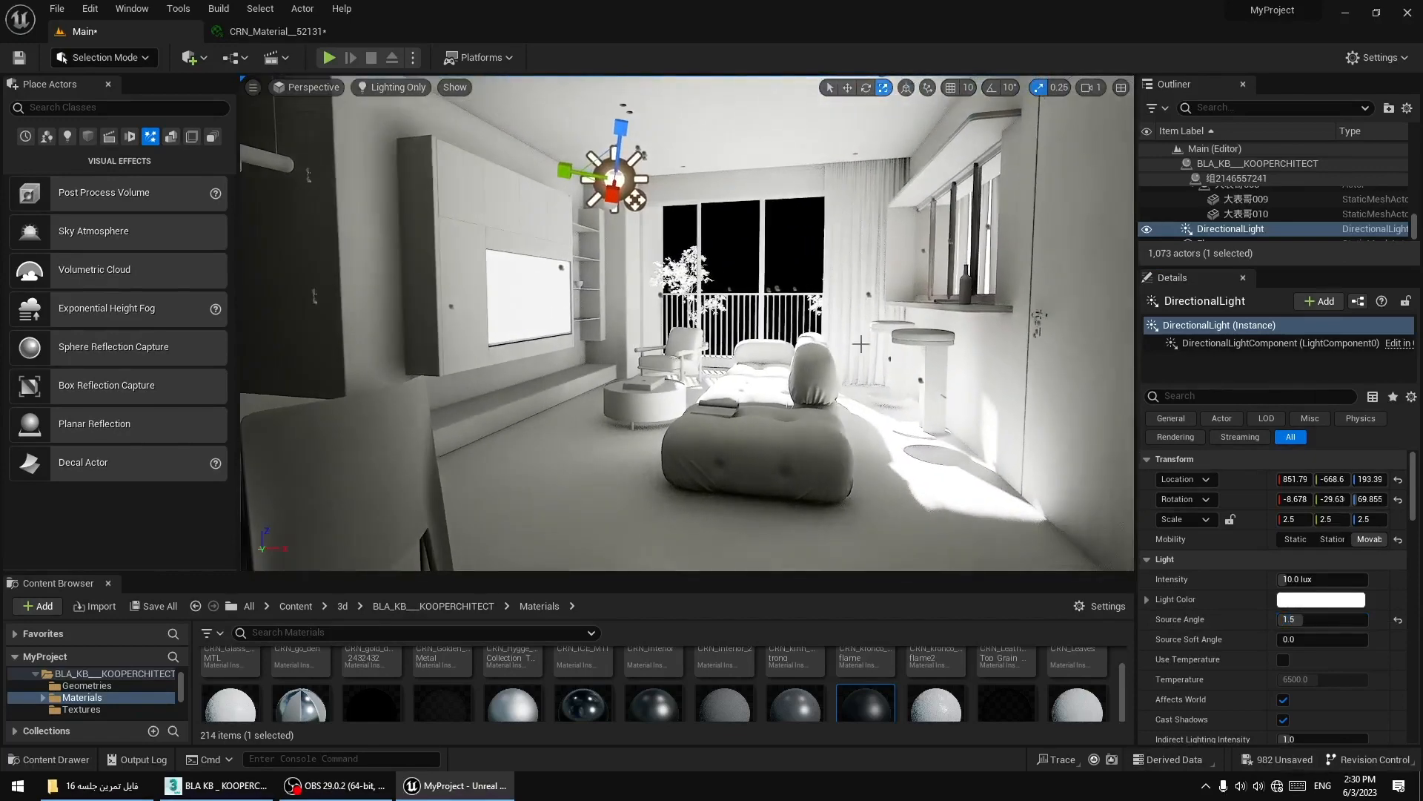
click(400, 87)
click(427, 128)
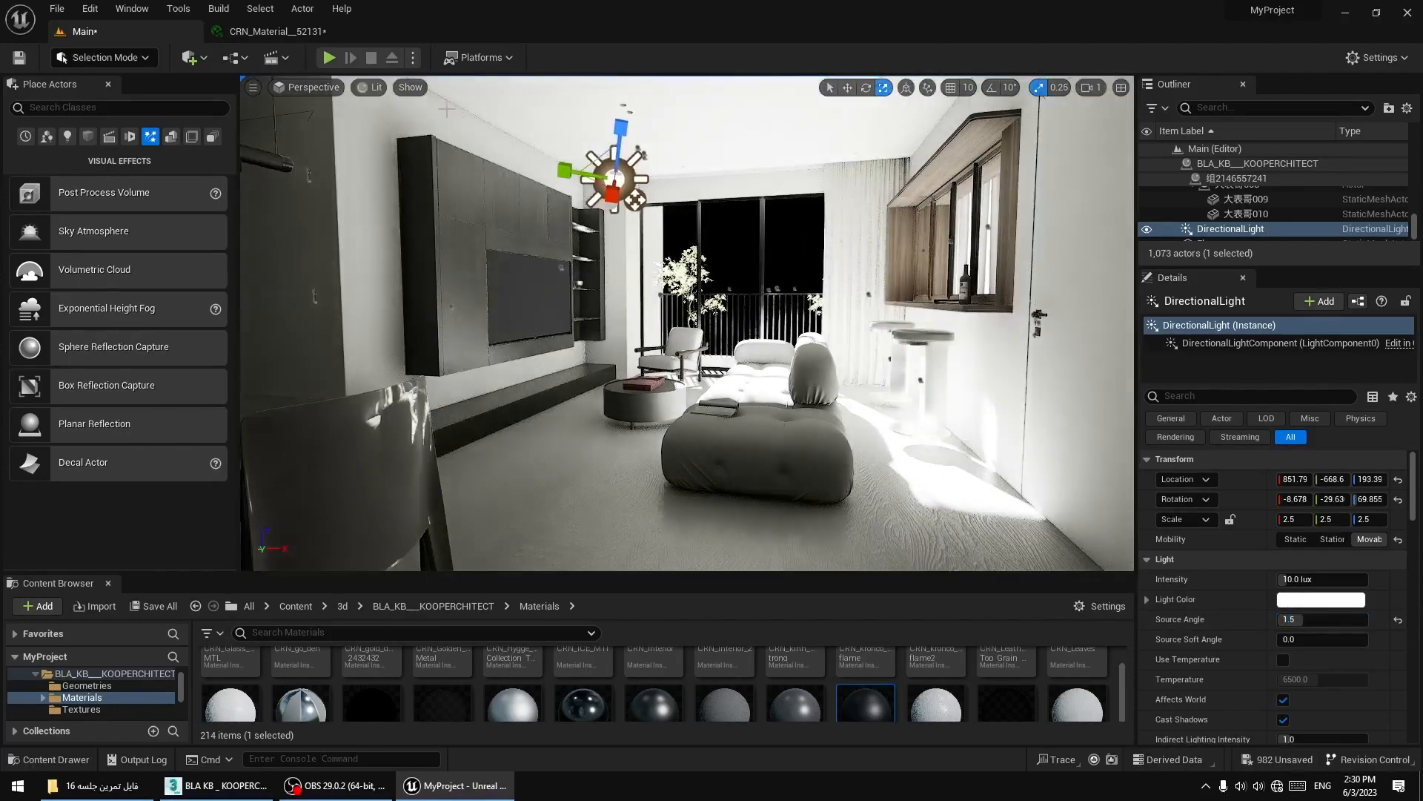
key(w)
right_drag(687, 323, 859, 278)
key(s)
key(w)
key(s)
right_drag(484, 376, 485, 376)
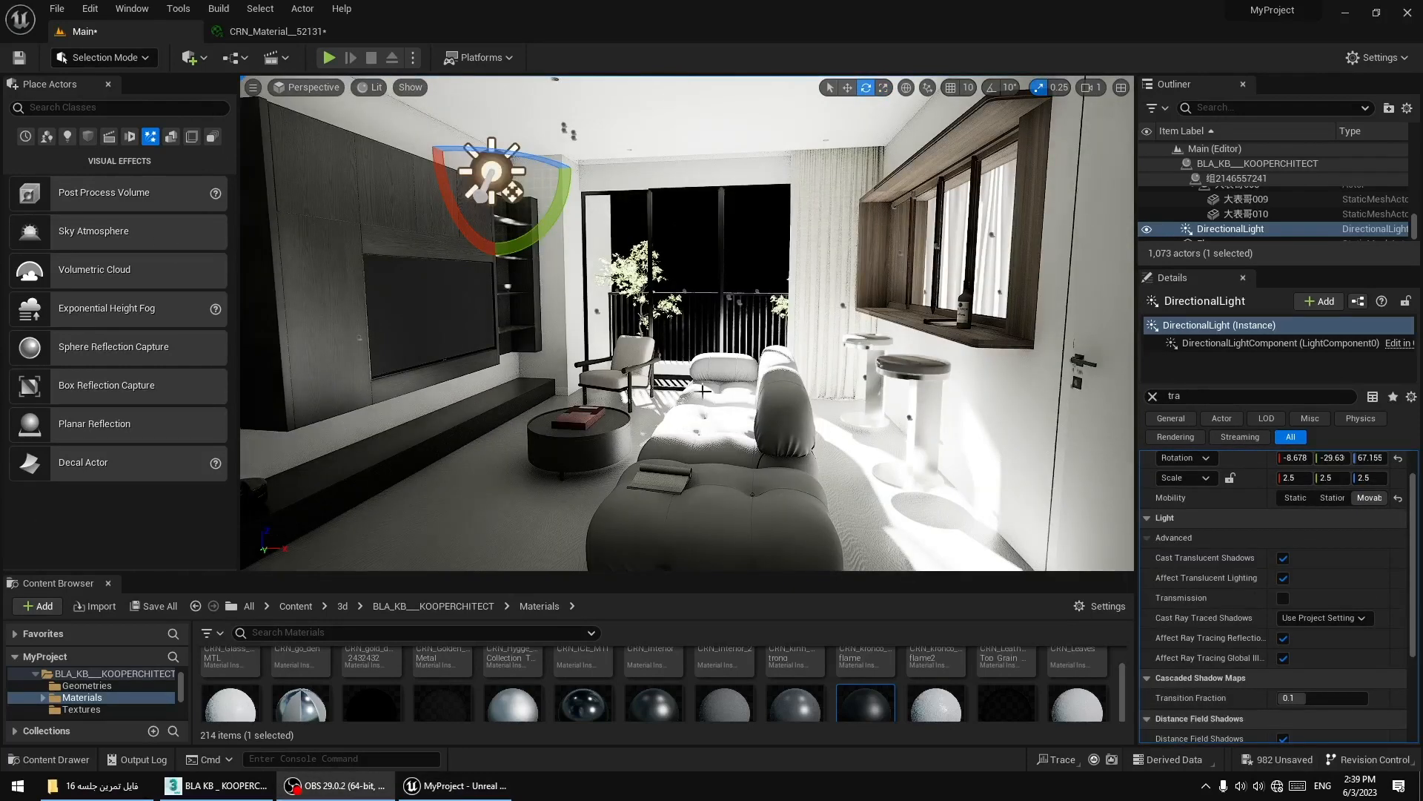
Rotate the directional light about its vertical axis to about -31.21° and look at the balcony plants in the dark.
right_drag(703, 391, 482, 229)
drag(461, 157, 521, 206)
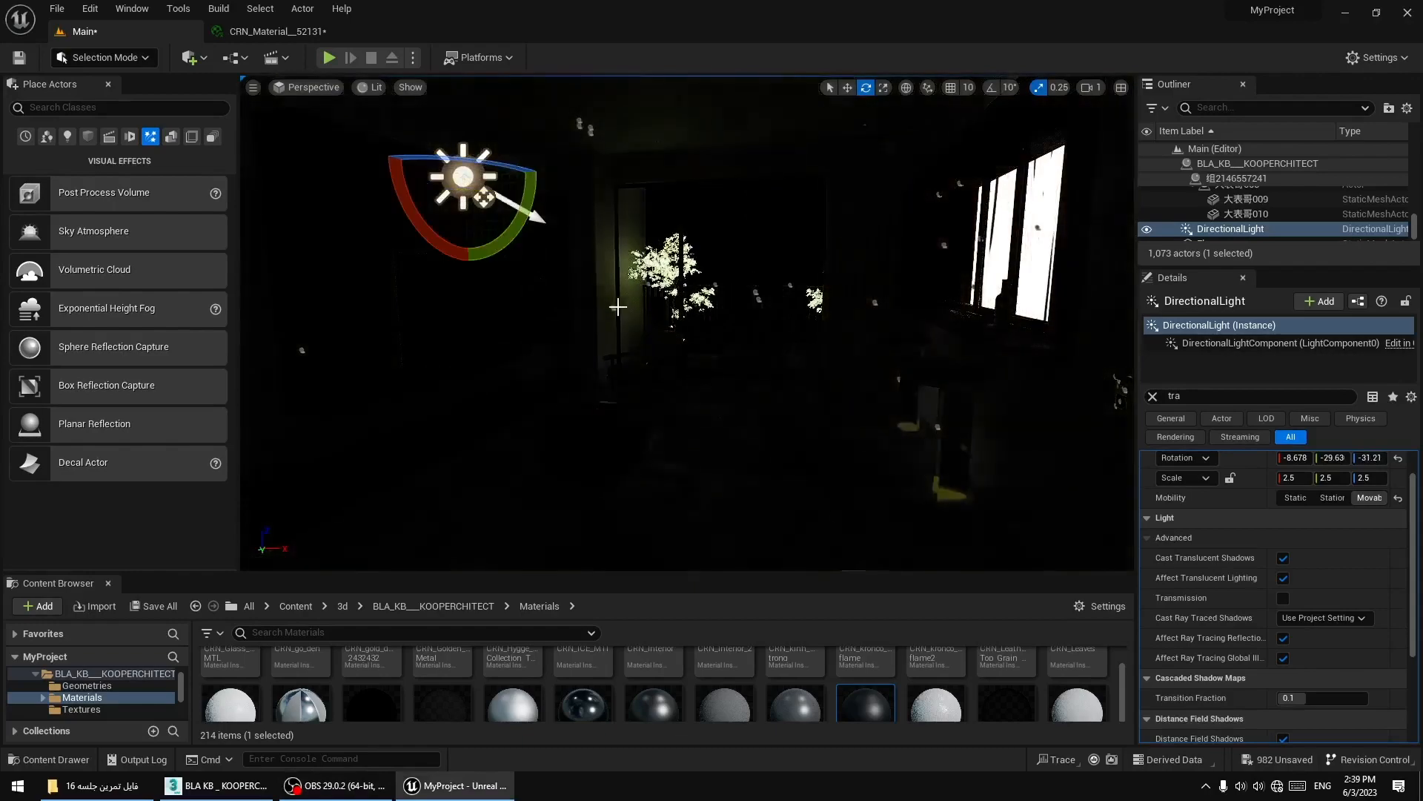
mouse_move(763, 339)
right_down()
mouse_move(831, 338)
mouse_move(726, 326)
mouse_move(727, 300)
mouse_move(730, 326)
mouse_move(889, 330)
mouse_move(697, 330)
mouse_move(741, 330)
right_up()
key(w)
key(s)
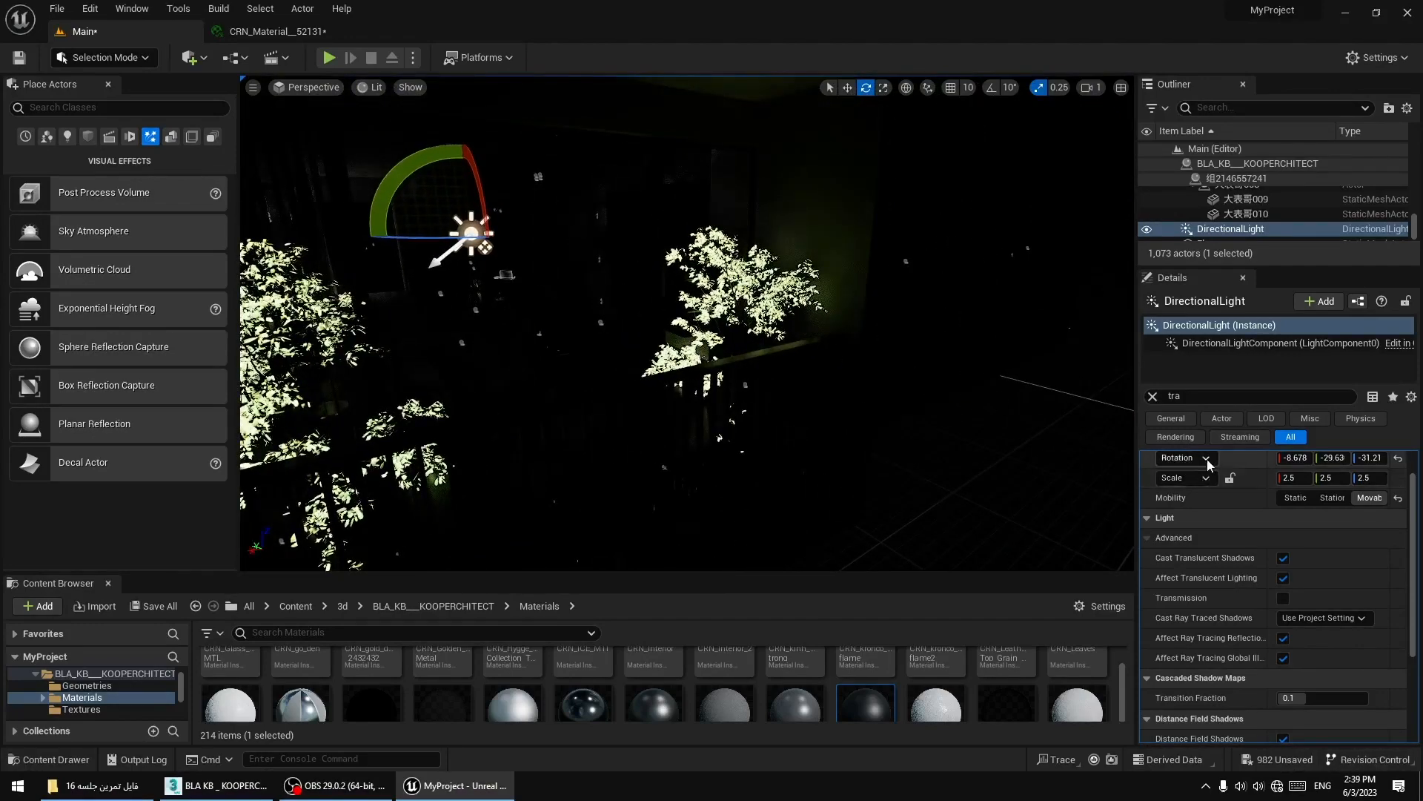
Filter the directional light's properties by "trans" and disable Affect Translucent Lighting.
click(1153, 396)
click(1193, 395)
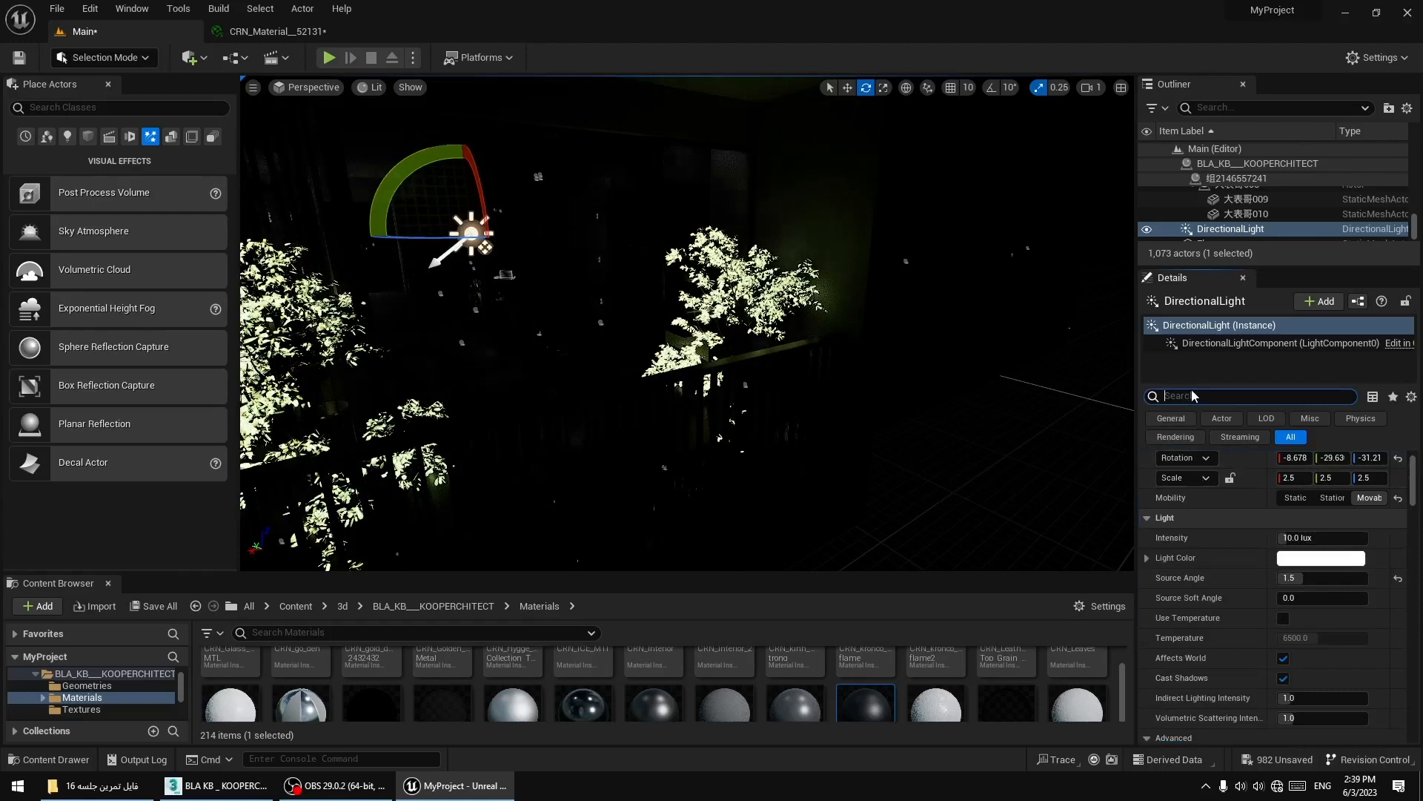
text(tra)
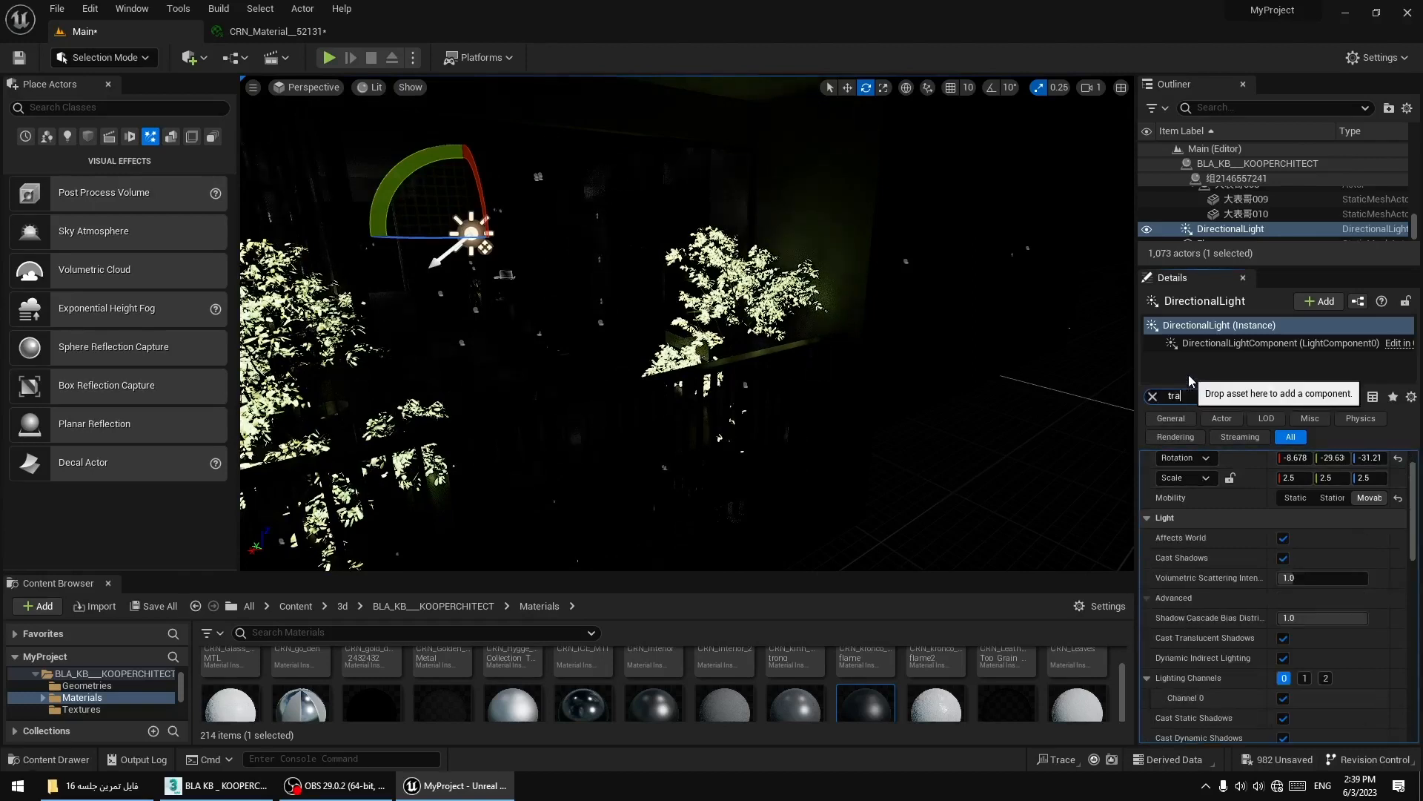
text(n)
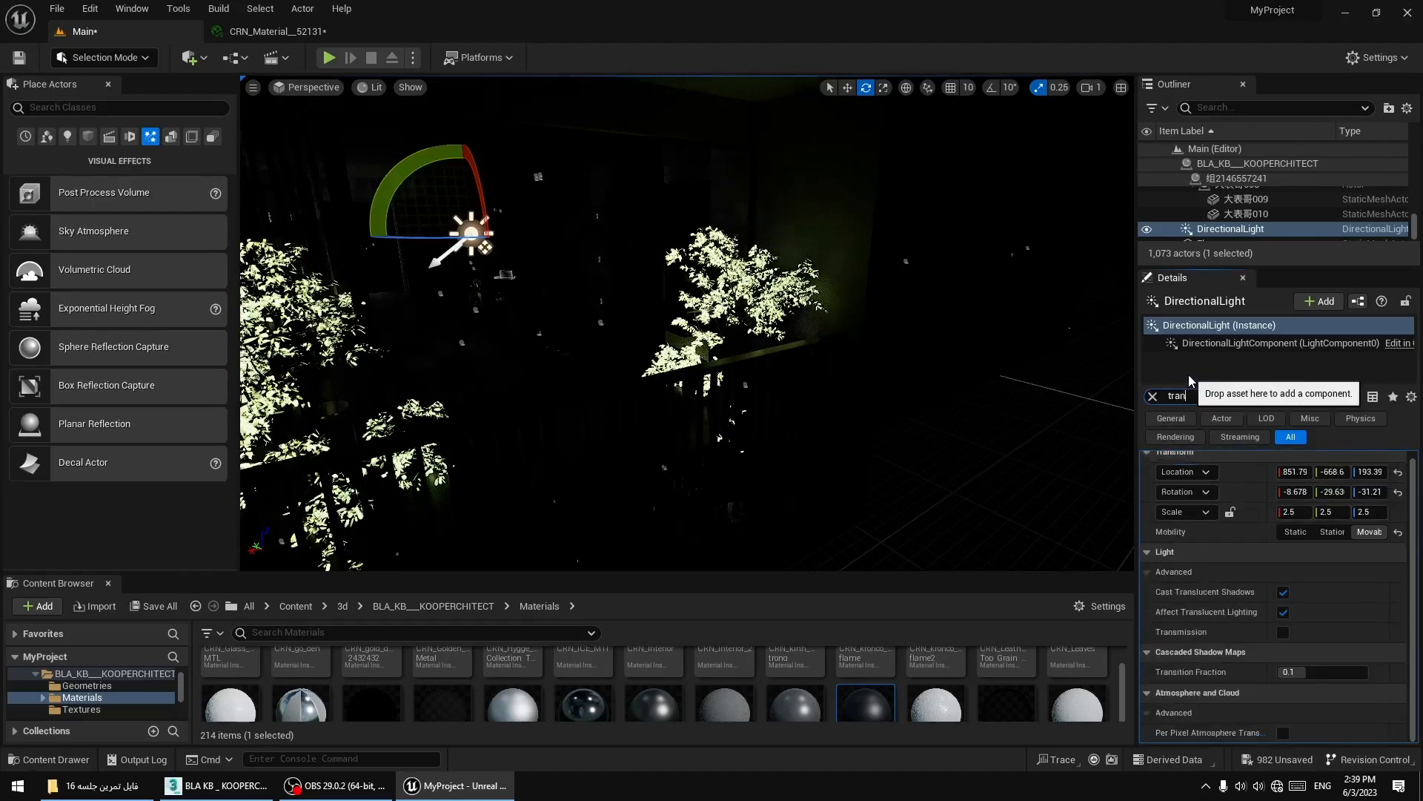
text(s)
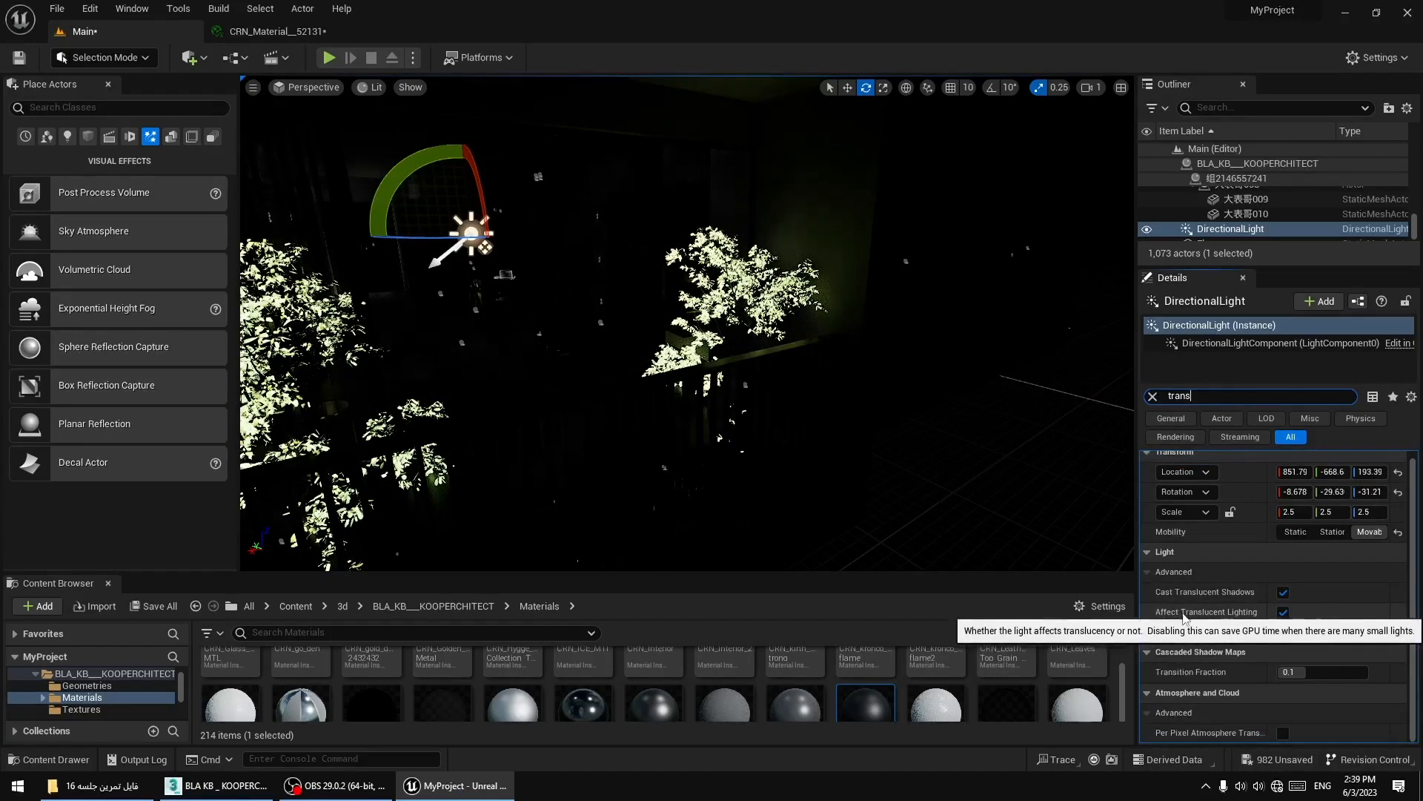
click(1283, 613)
Rotate the directional light about its vertical axis to about 65.49° to bring sunlight back into the living room.
right_drag(808, 444, 688, 359)
drag(576, 285, 641, 286)
right_drag(641, 286, 741, 363)
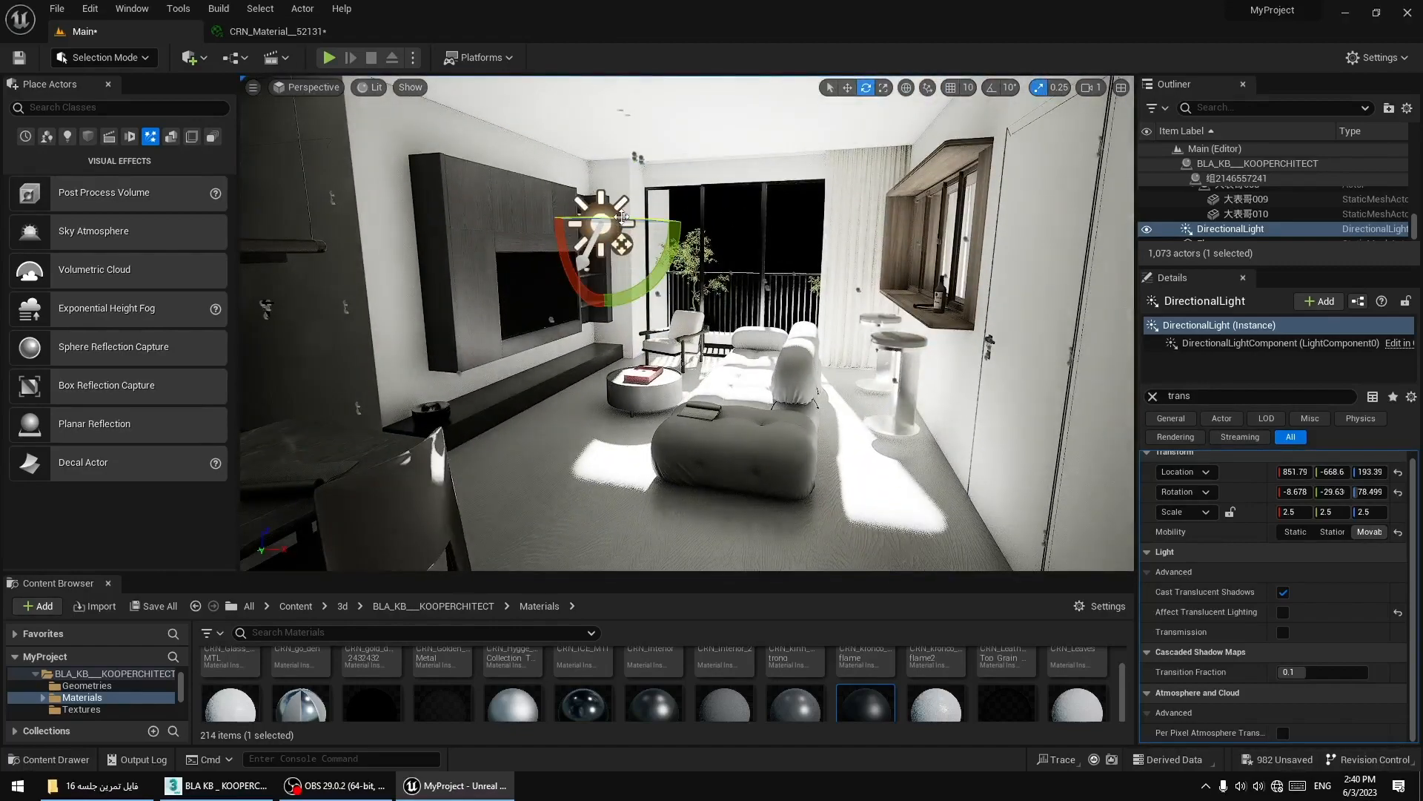
drag(621, 218, 596, 224)
Clear the property filter and set the directional light's intensity to 6 lux after trying 2 and 5 lux.
scroll(1360, 550, up, 1)
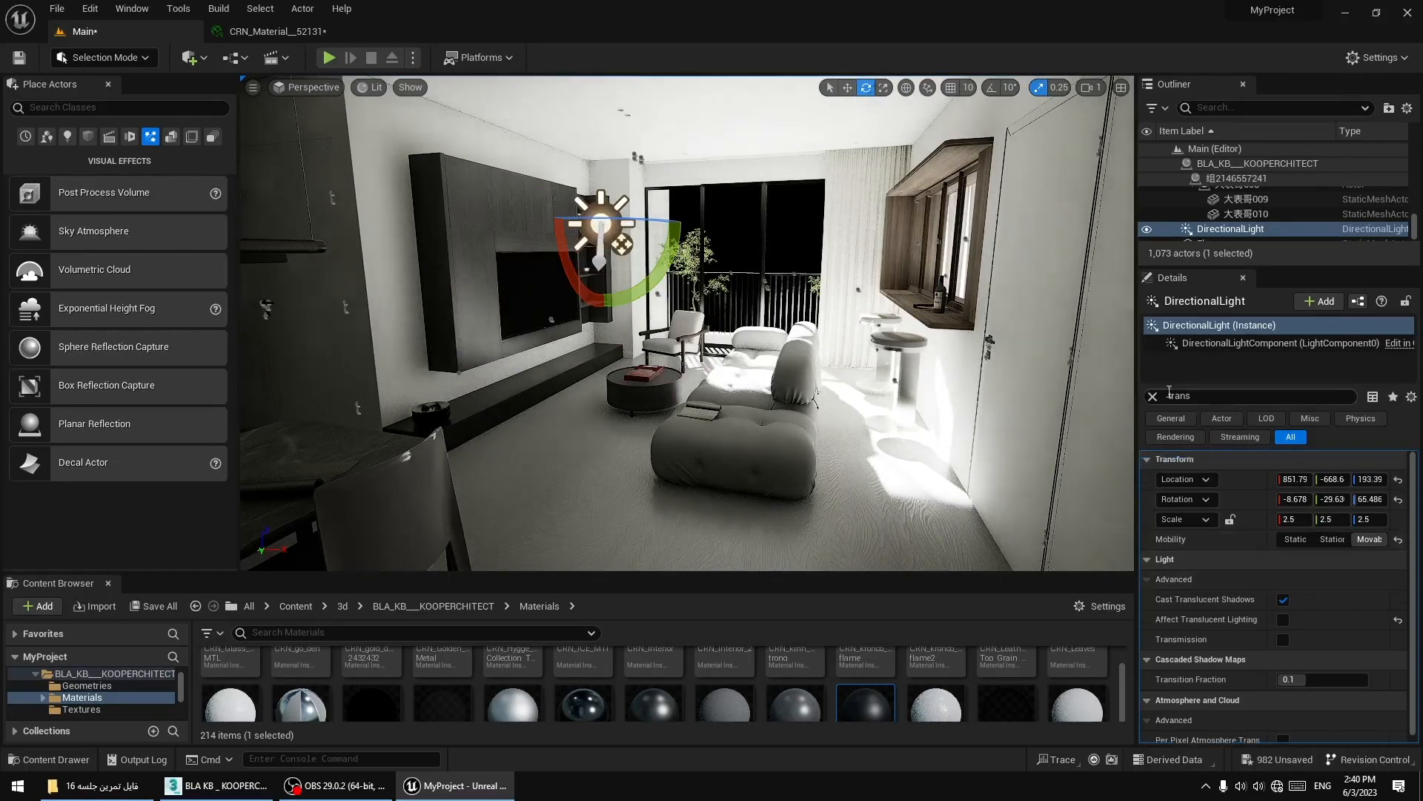
click(1153, 396)
click(1325, 579)
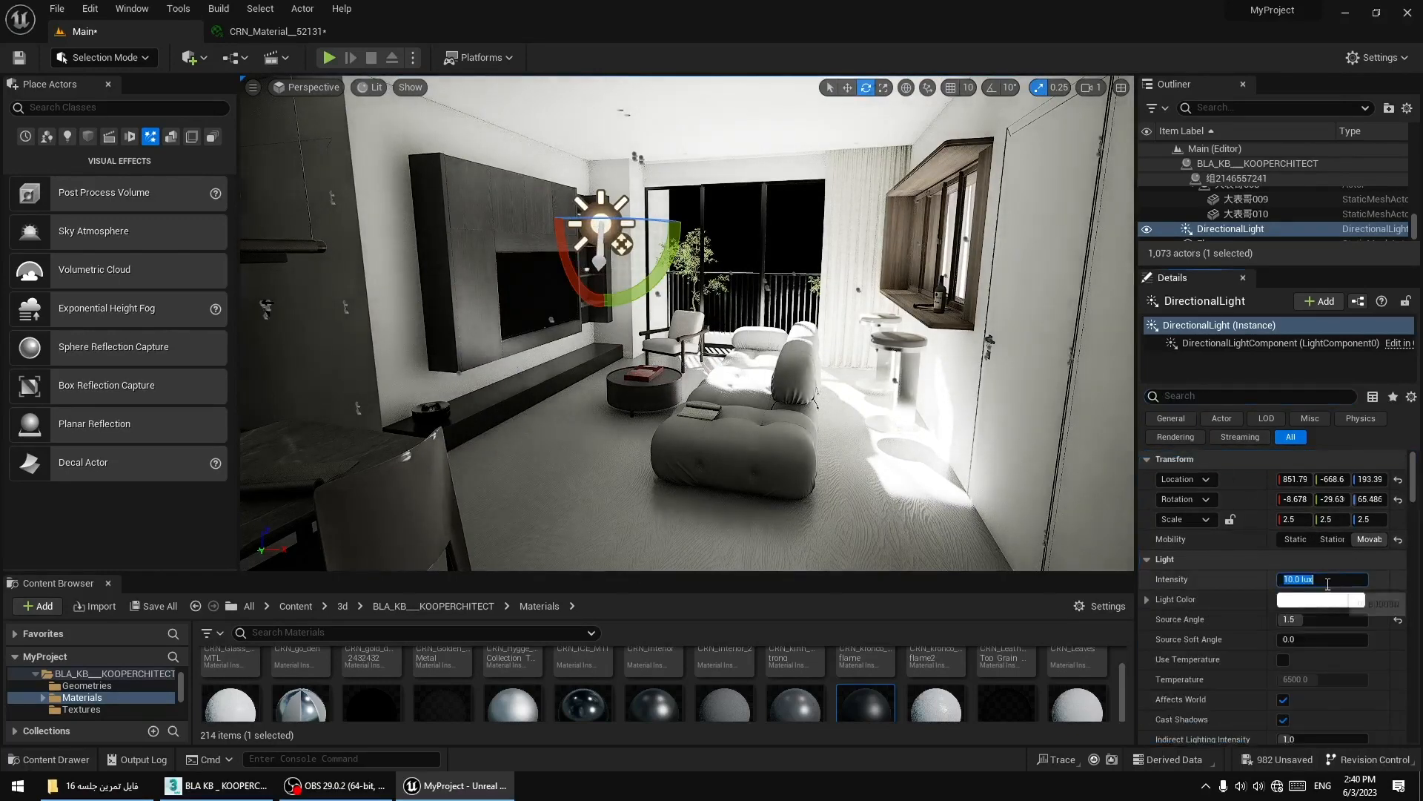
text(2)
key(Return)
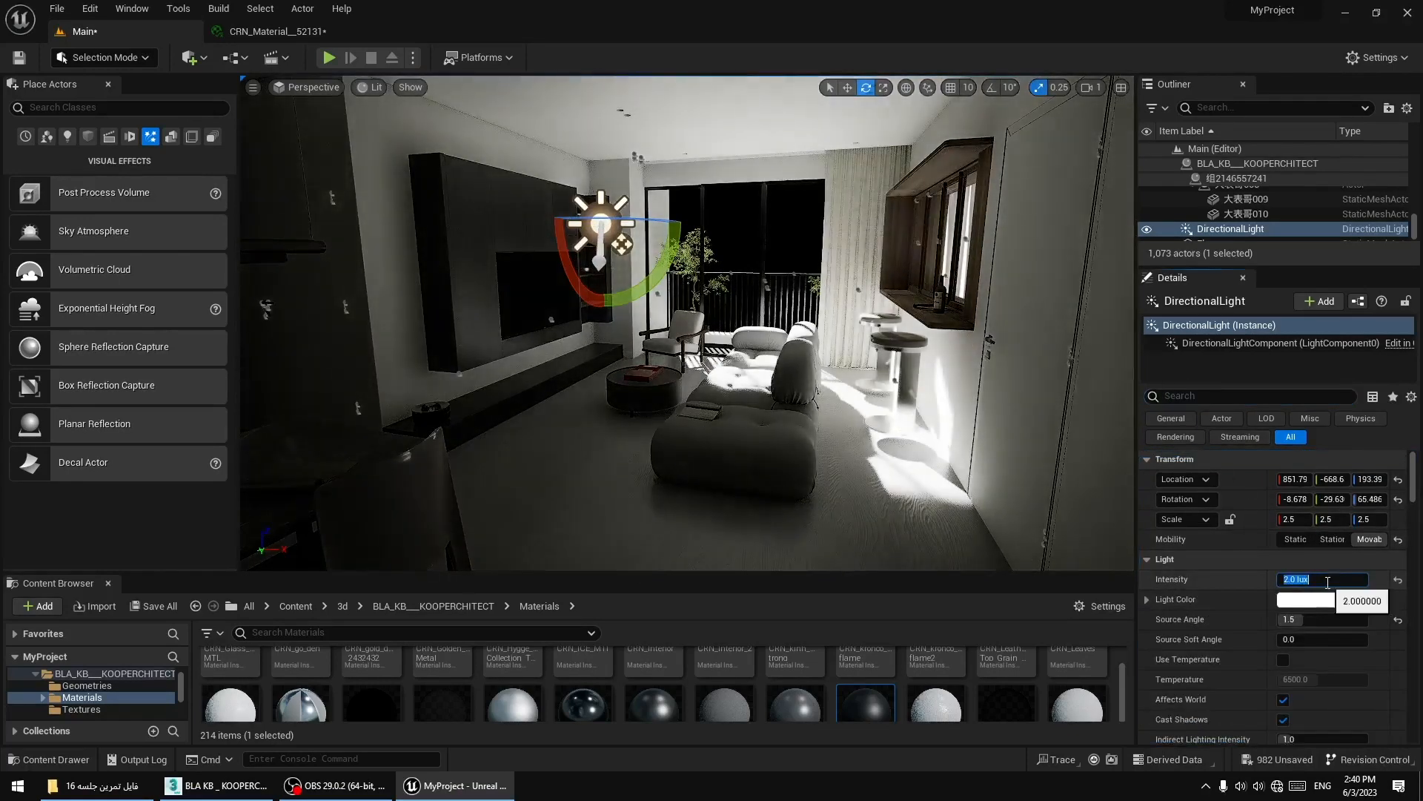
text(5)
key(Return)
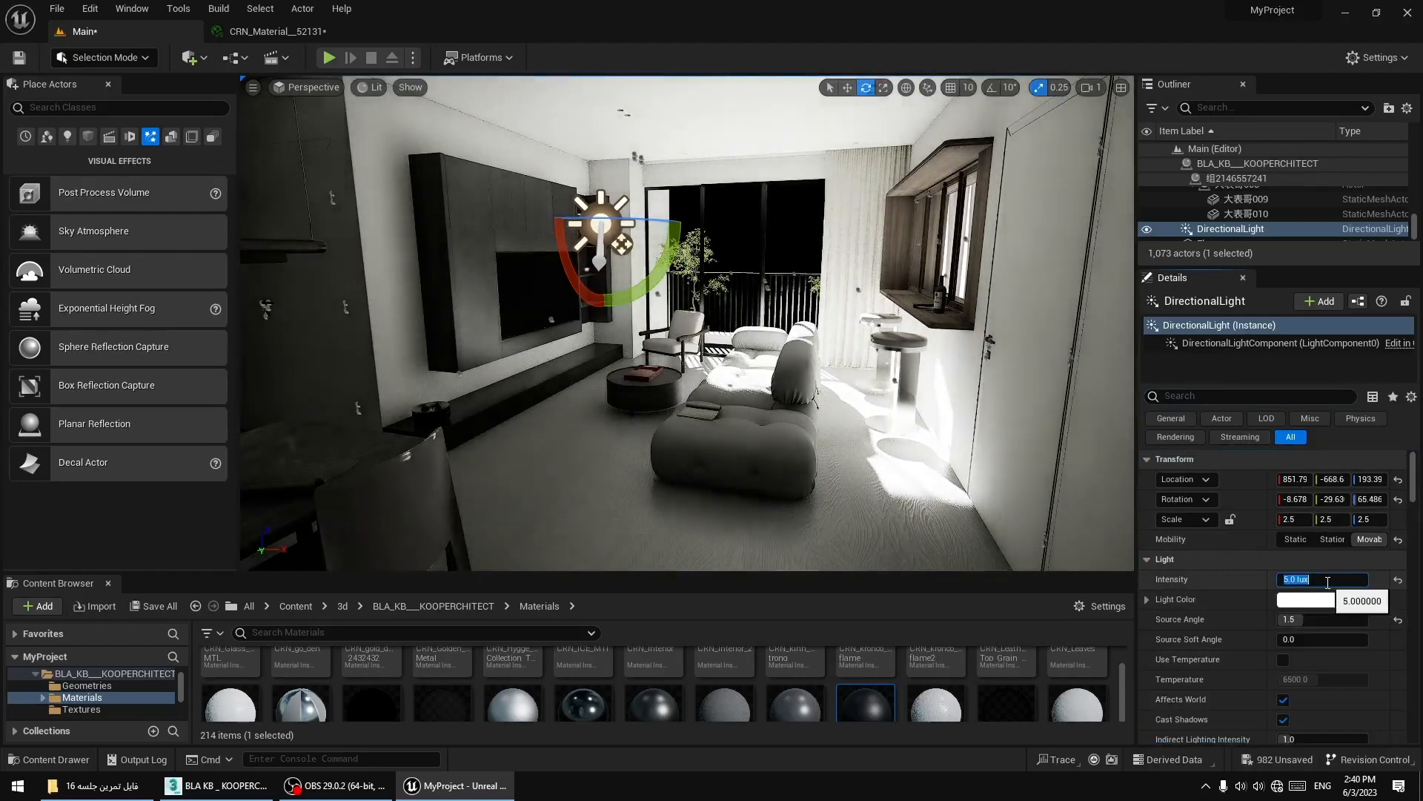
right_drag(771, 326, 760, 297)
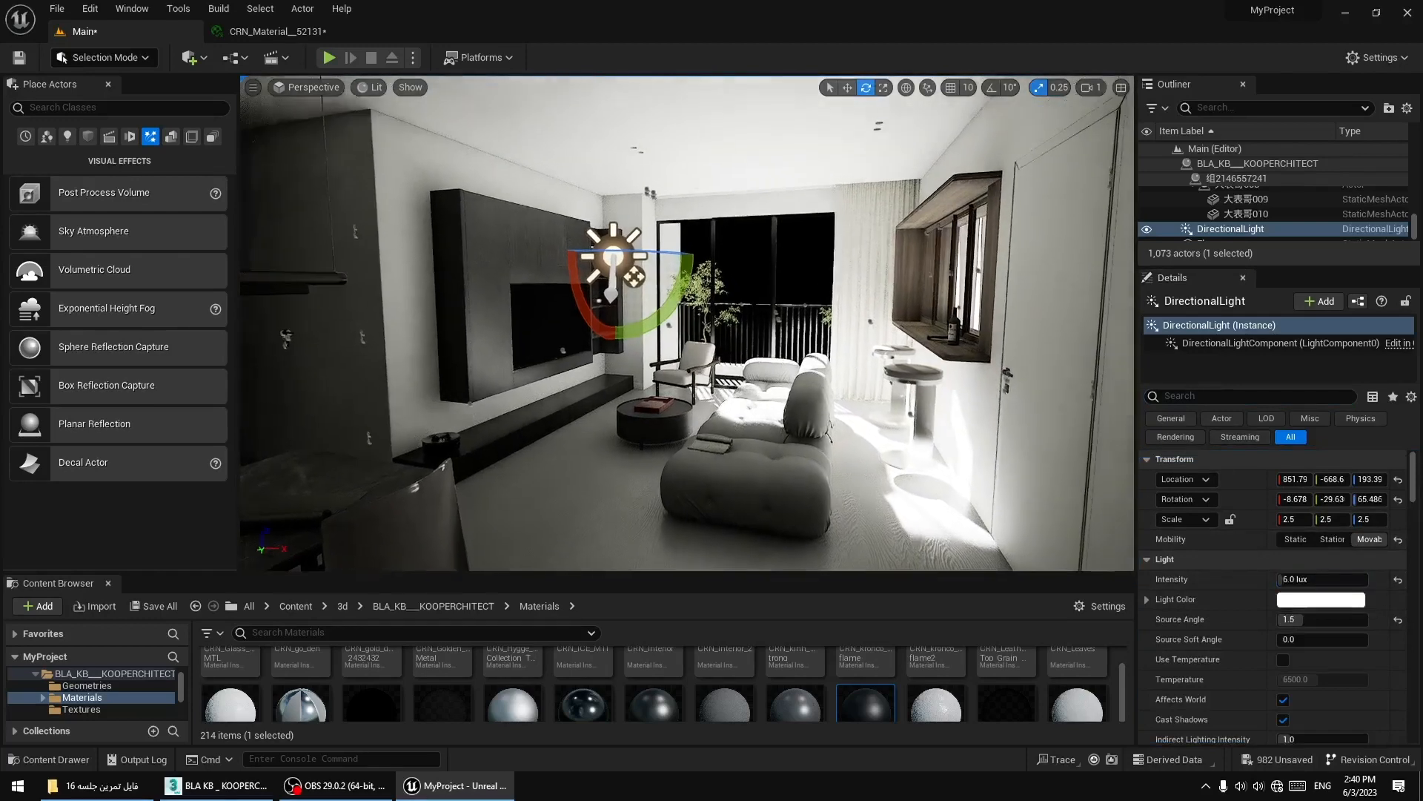
middle_drag(771, 326, 828, 386)
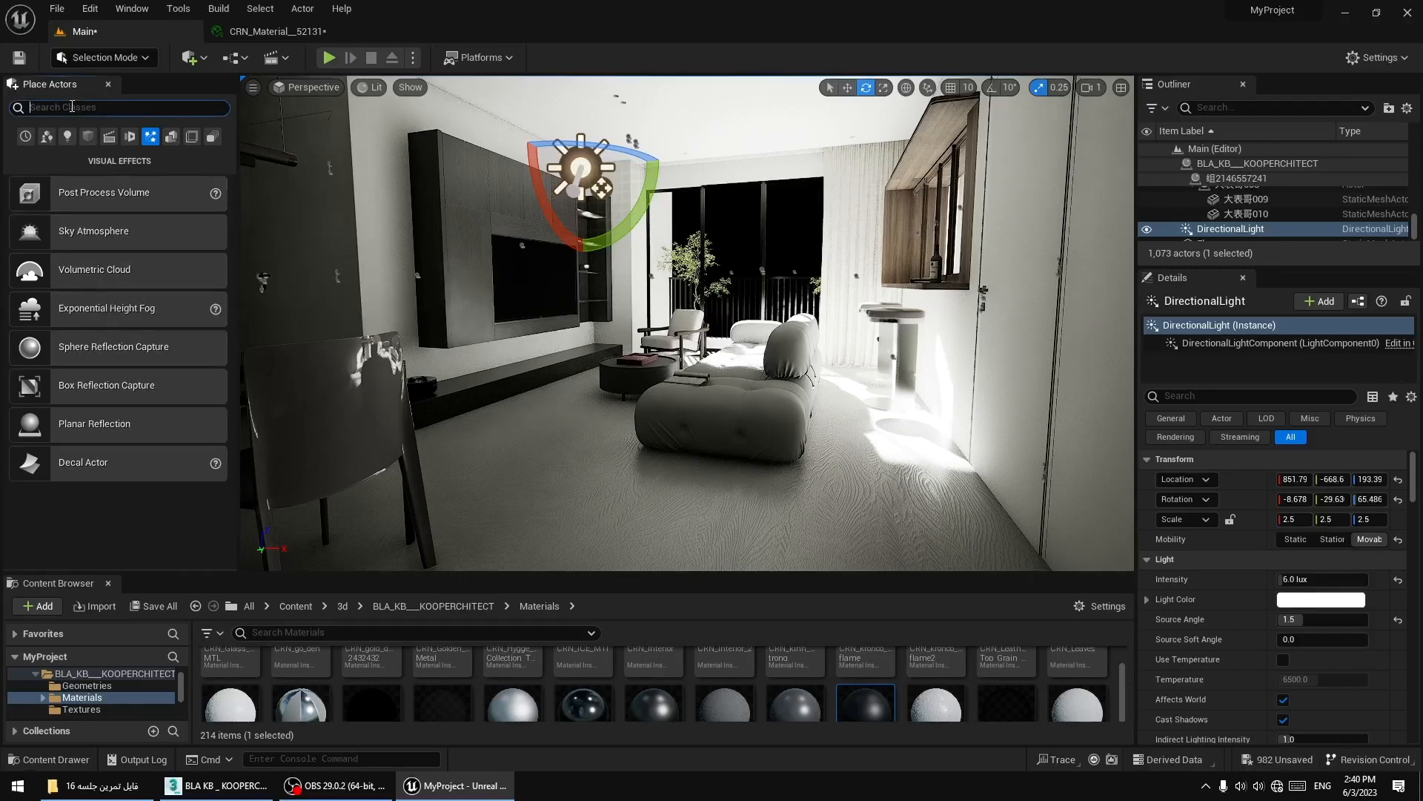
text(sky)
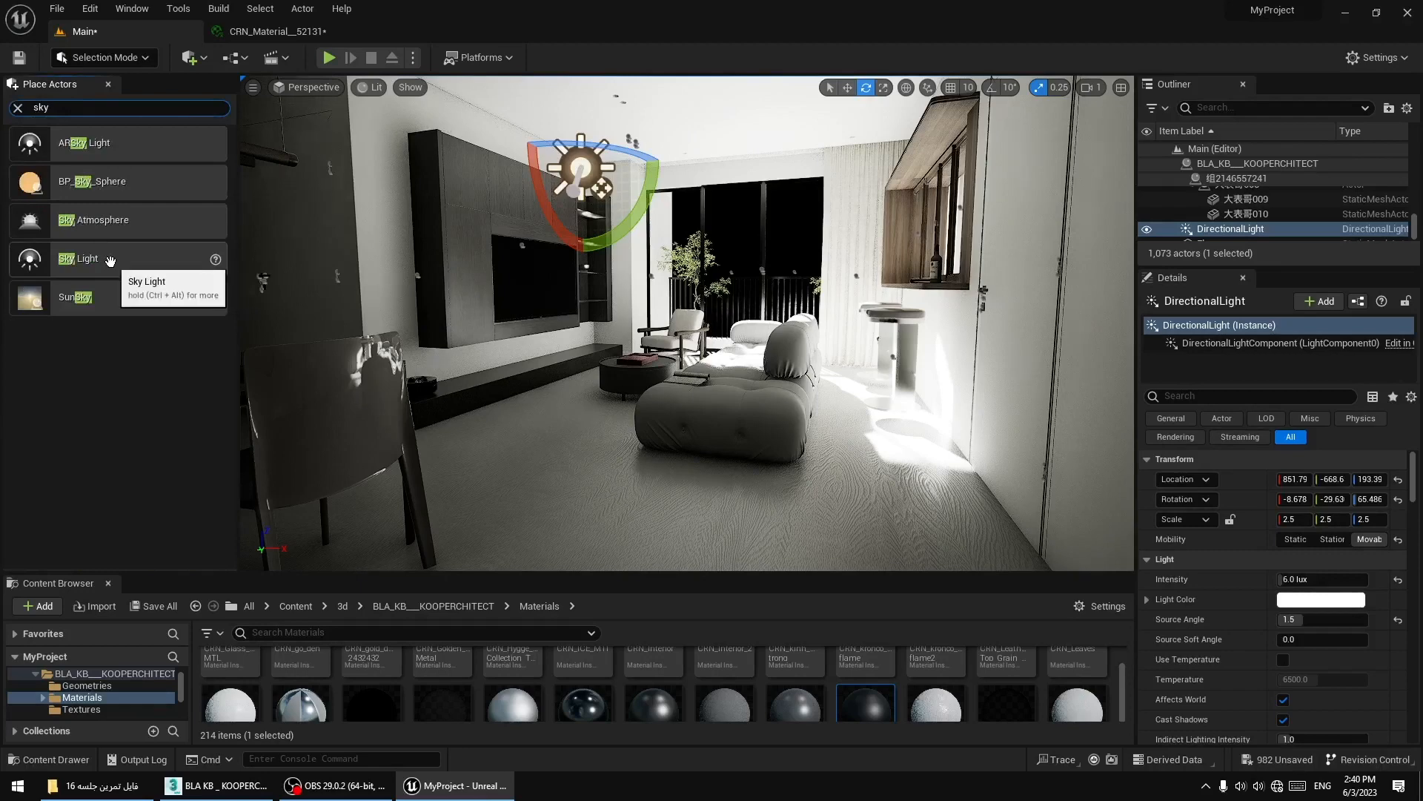
key(BackSpace)
key(BackSpace)
key(BackSpace)
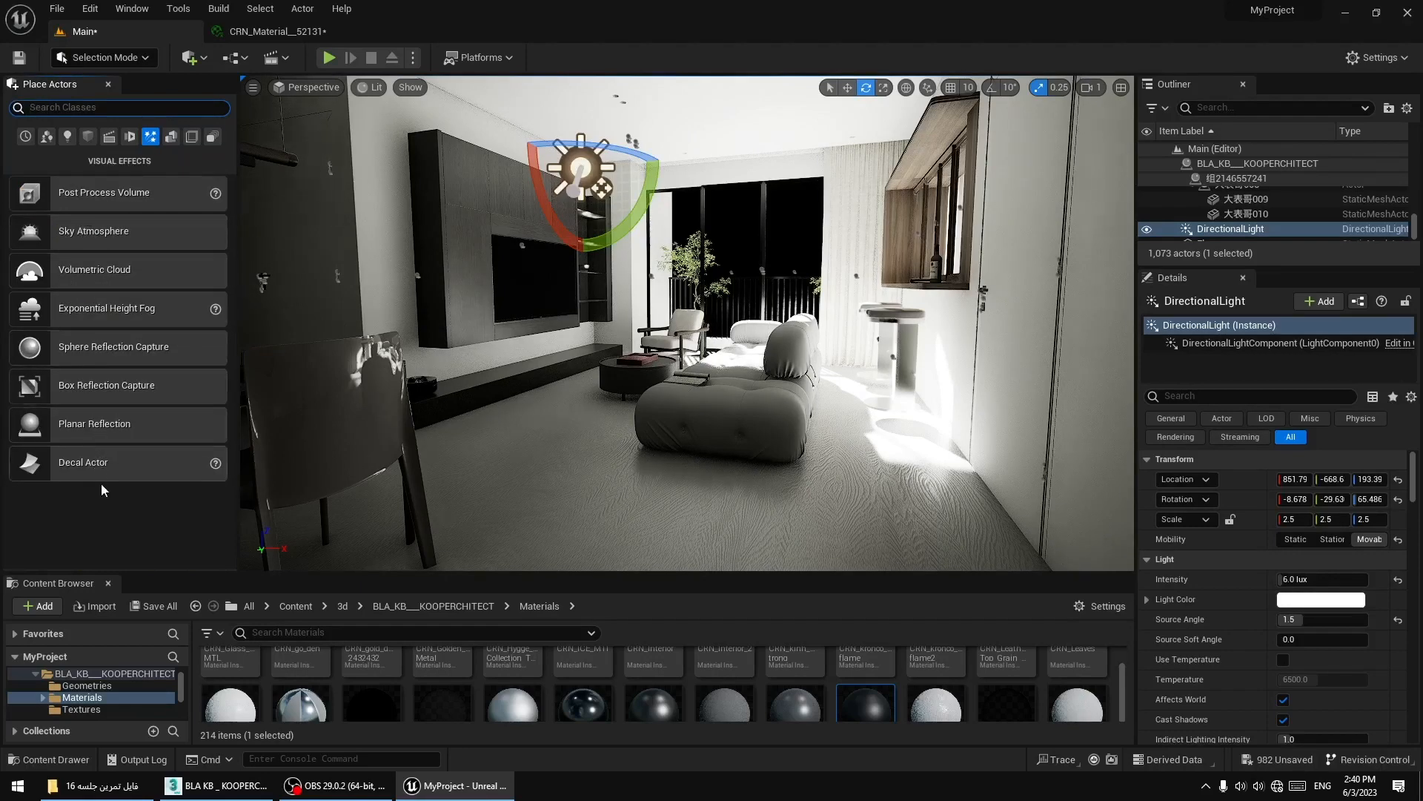
click(105, 507)
Place a Sky Light in the living room, raise it to a height of about 130, and set its mobility to Movable.
click(68, 138)
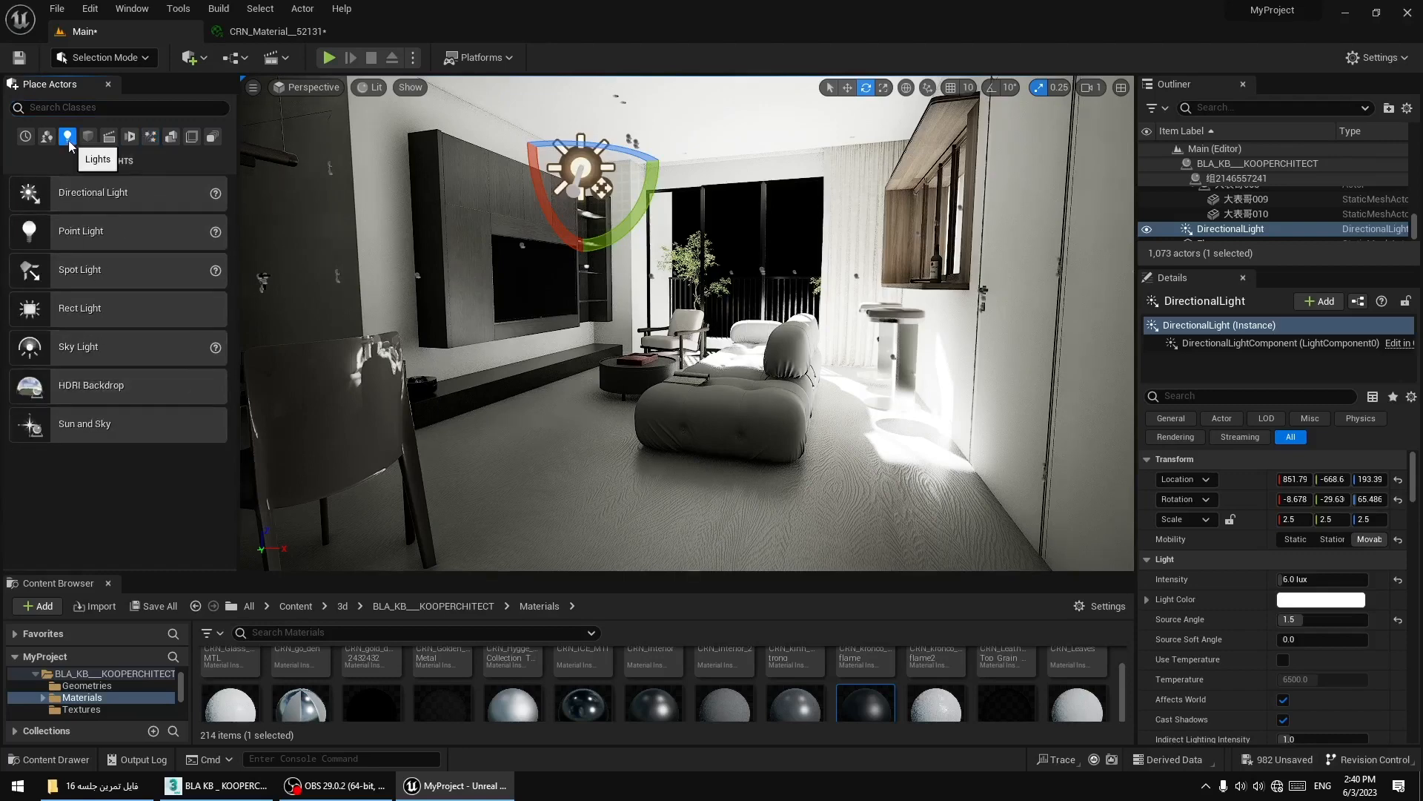
drag(80, 347, 559, 461)
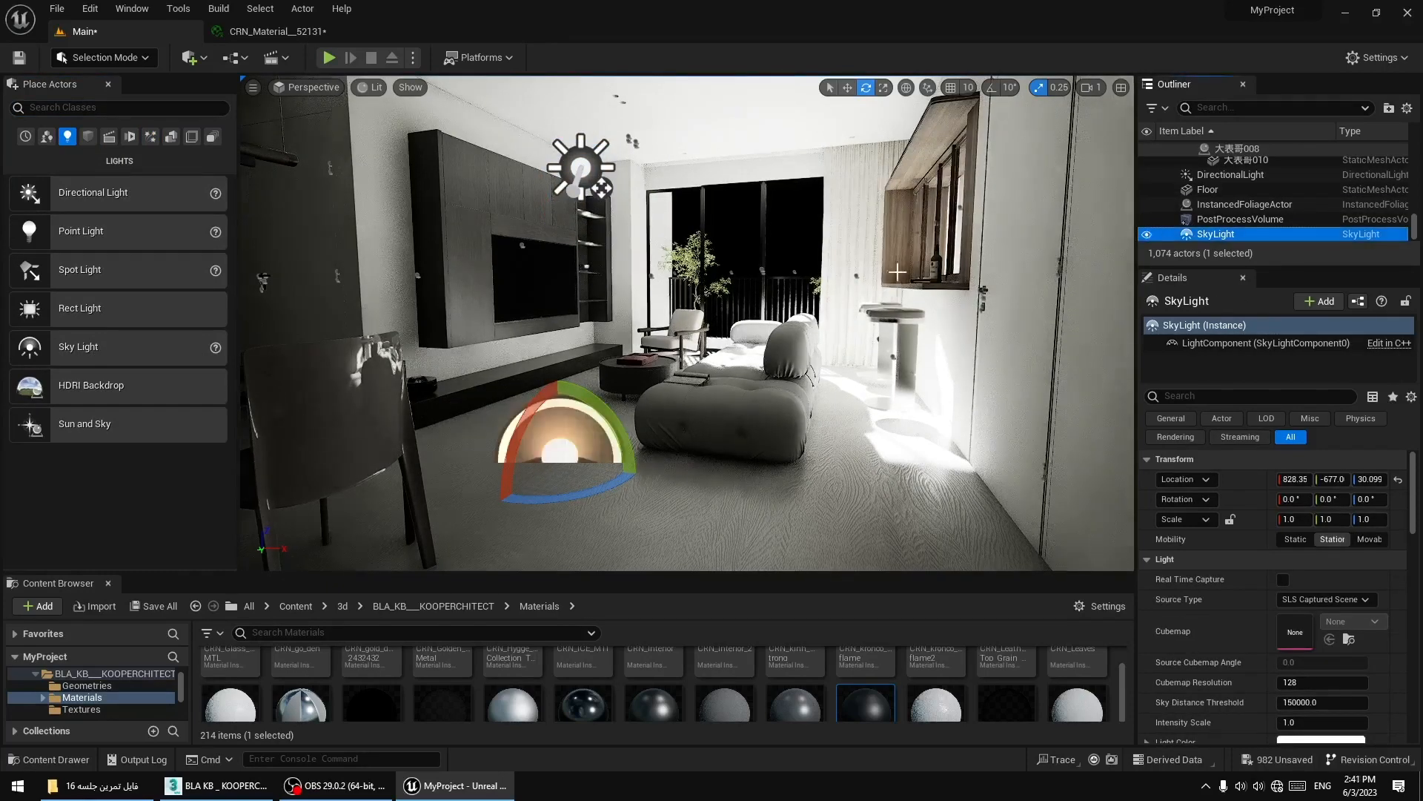
click(847, 88)
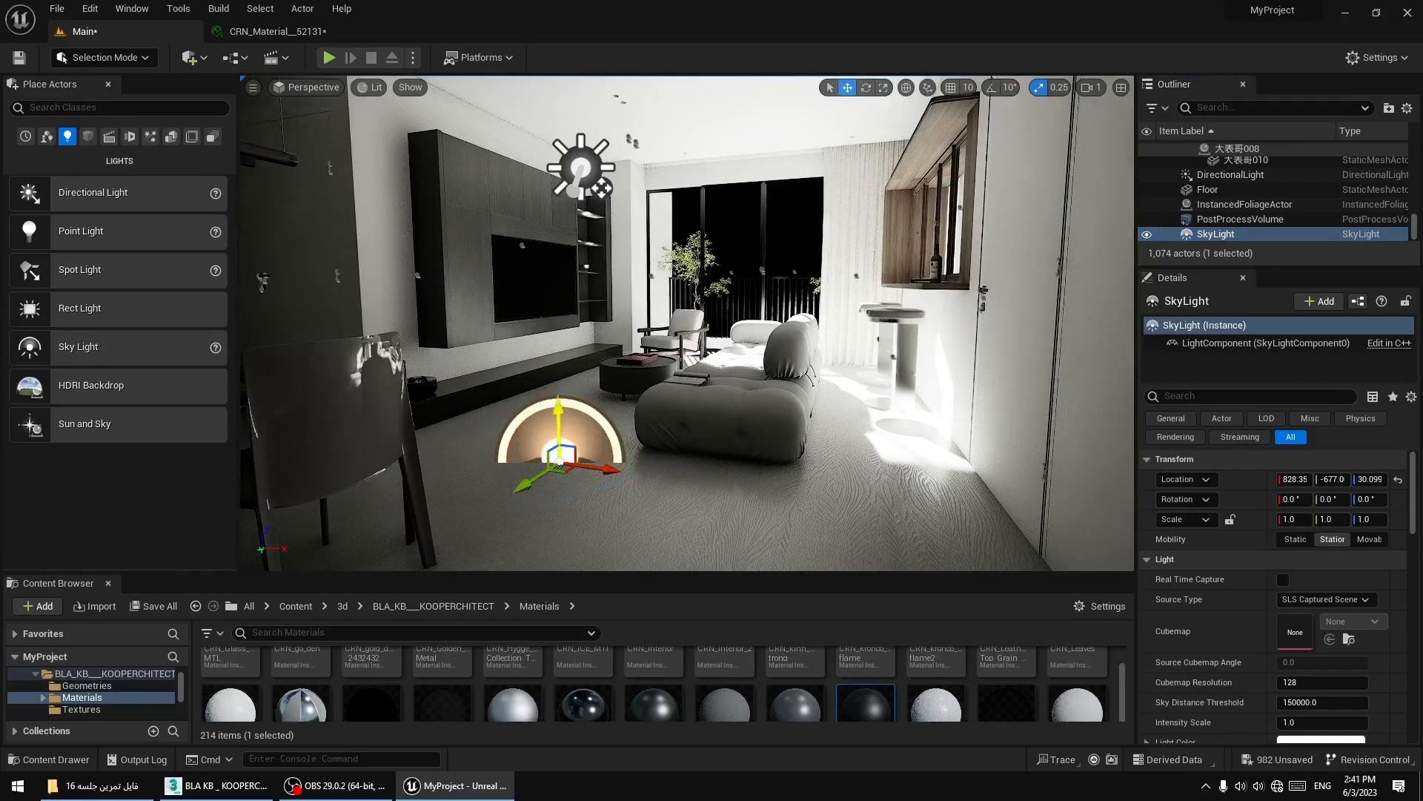
drag(559, 426, 633, 291)
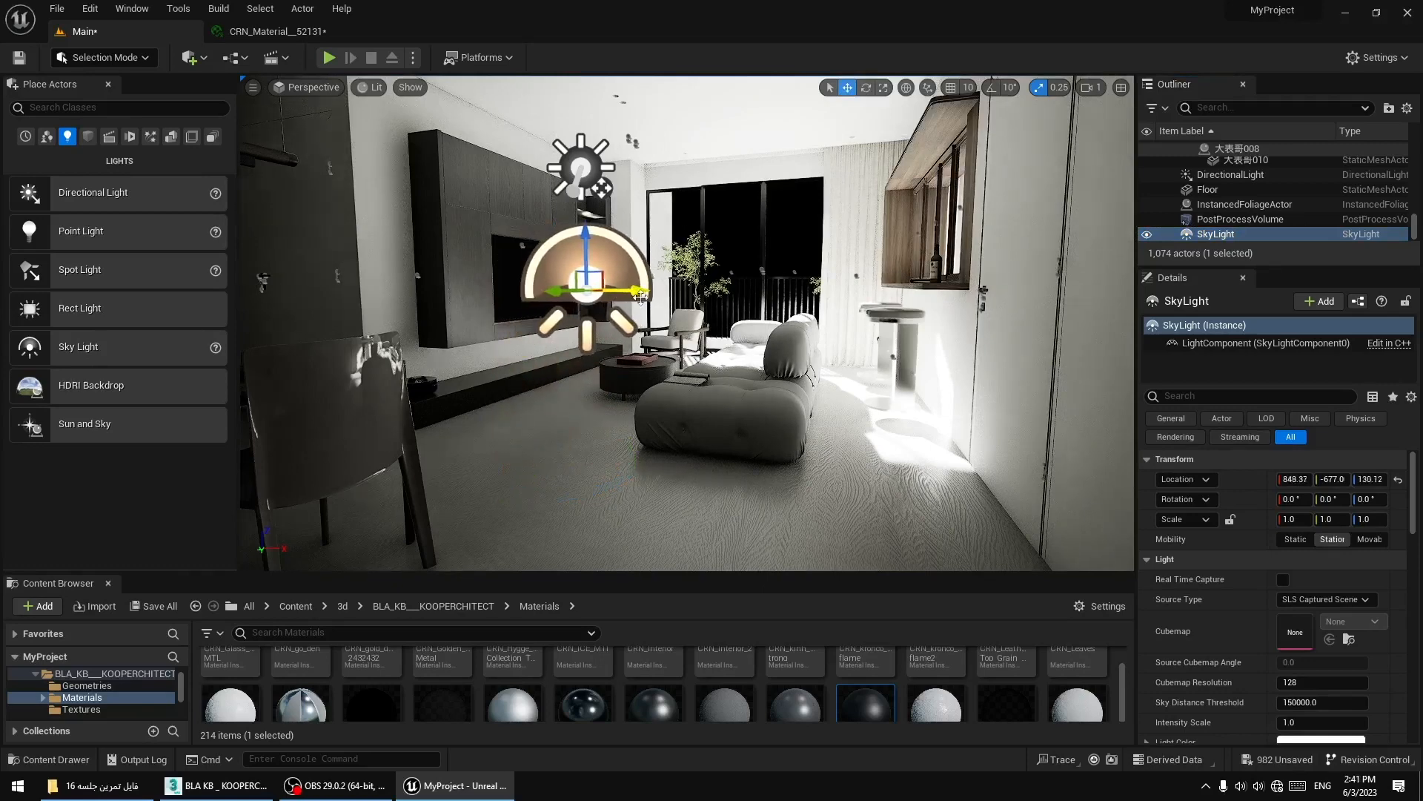
click(1378, 540)
right_drag(863, 472, 850, 466)
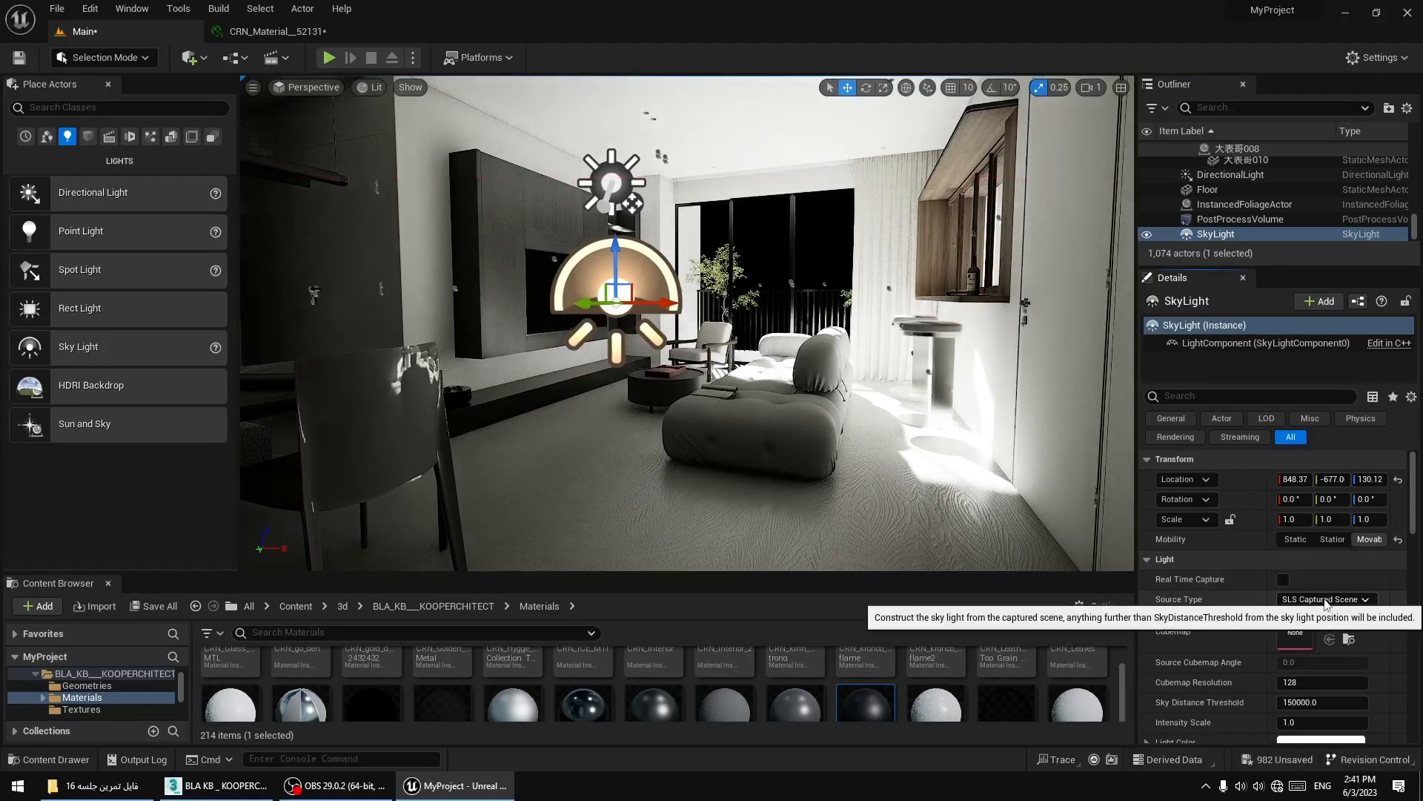
Set the sky light's source type to SLS Specified Cubemap and assign the approaching_storm_4k cubemap.
click(1325, 601)
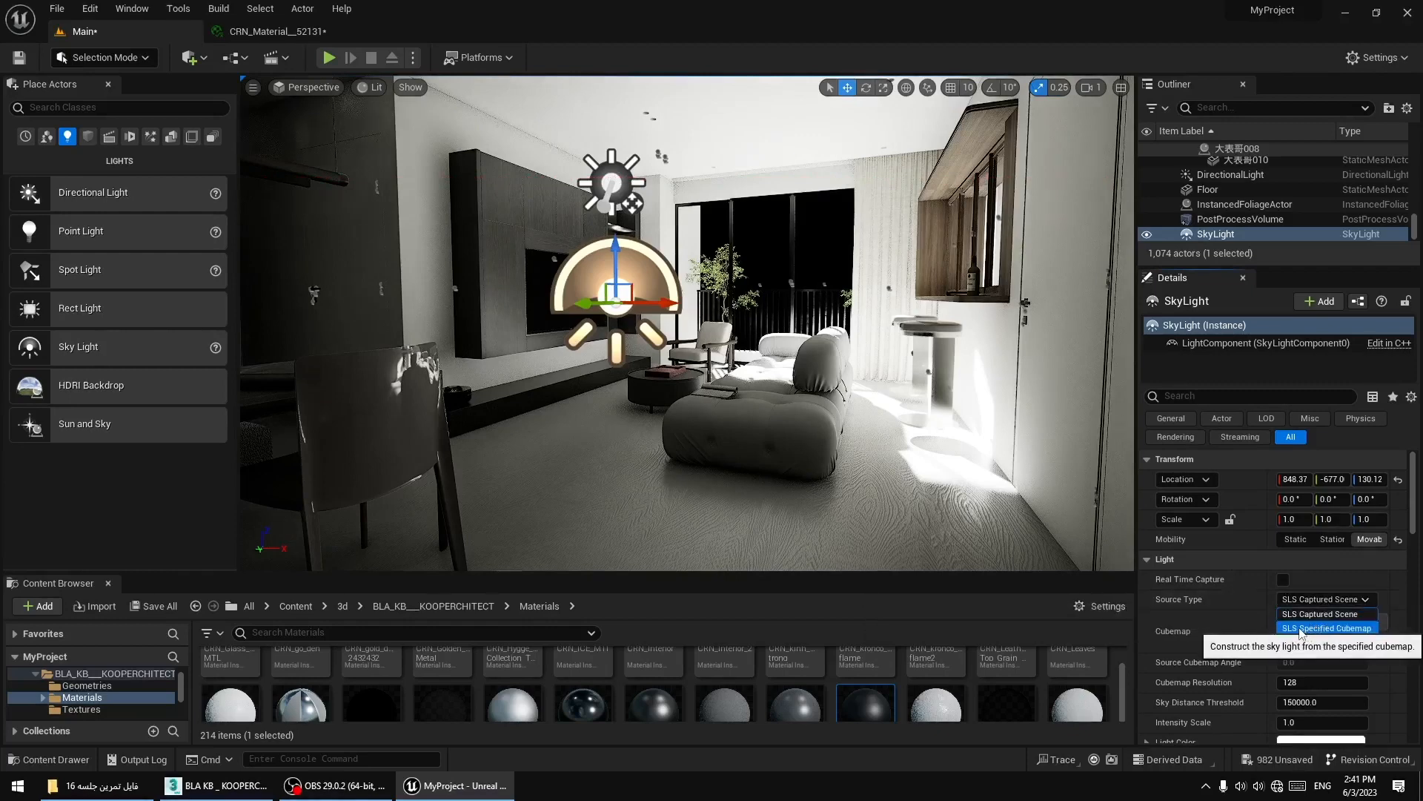
click(1312, 629)
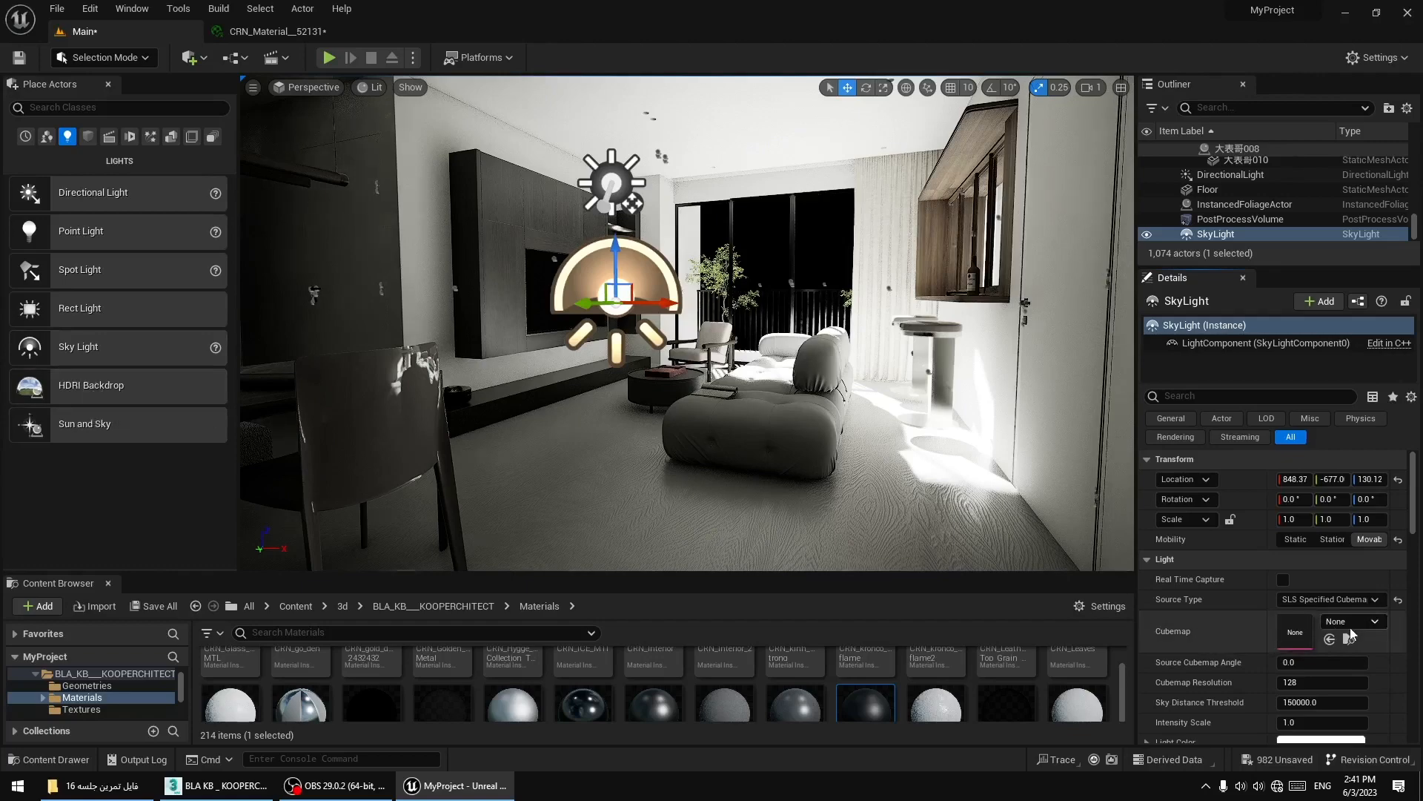
click(1351, 623)
click(1334, 472)
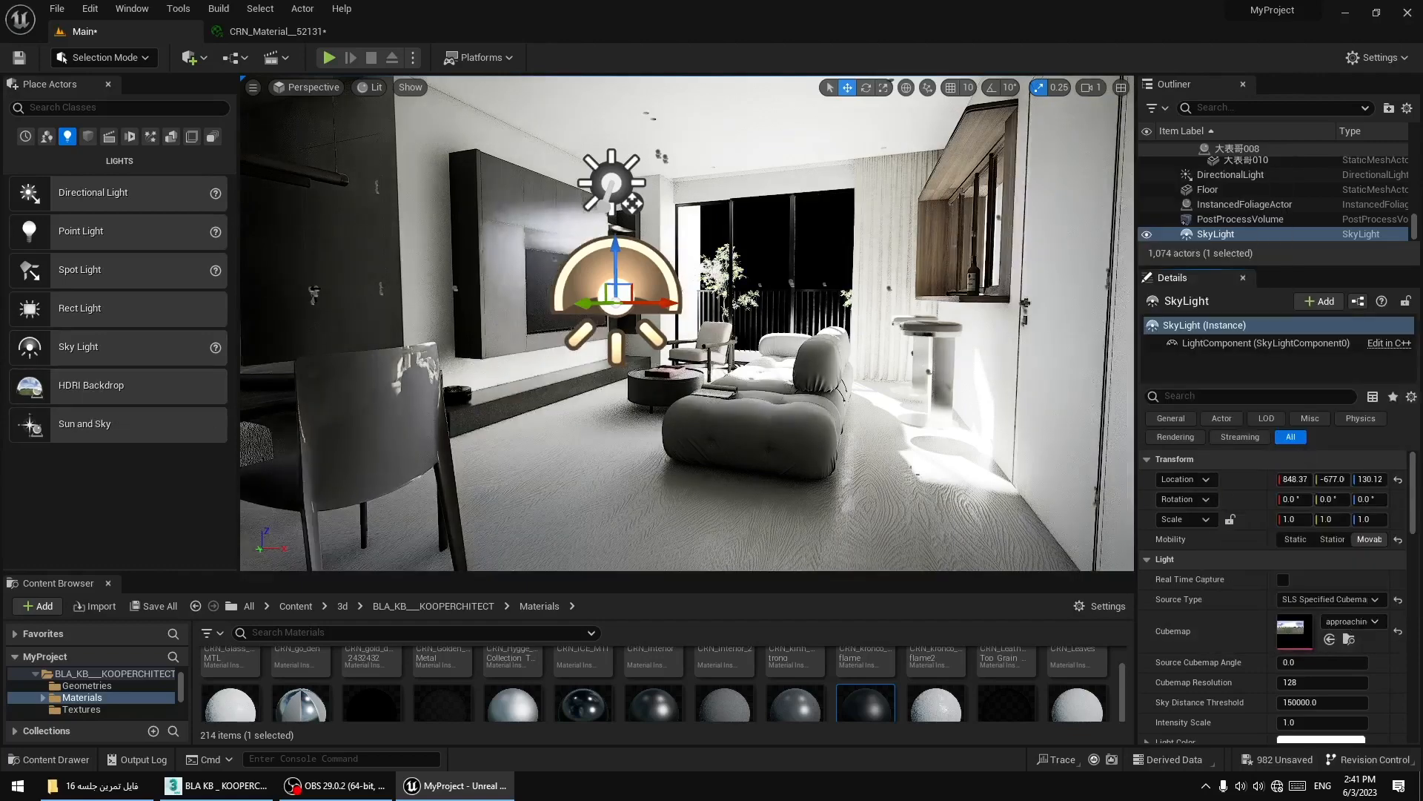
right_drag(793, 465, 793, 465)
Try DaylightAmbientCubemap and DefaultCubemap as the sky light's cubemap, looking over the living room lighting.
click(1351, 621)
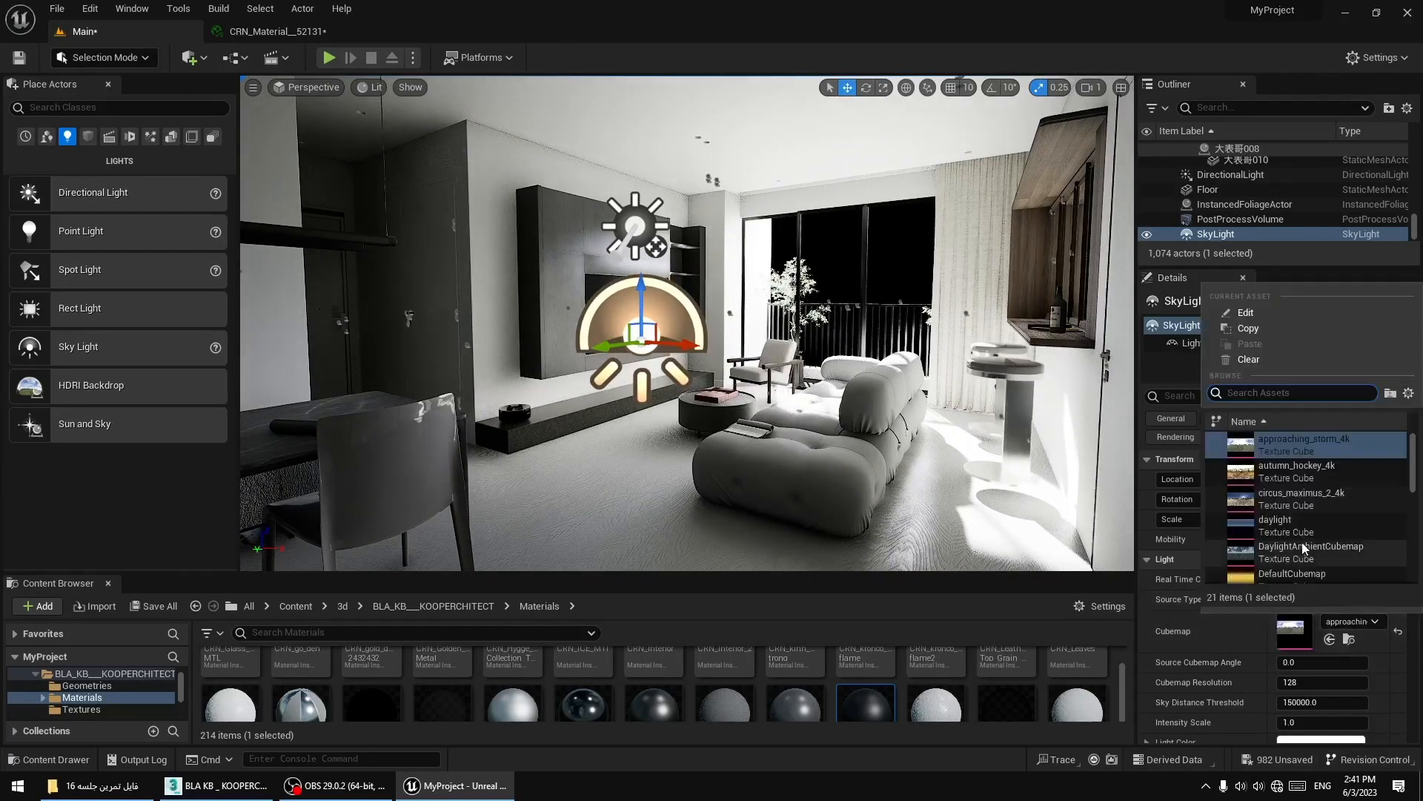
click(1334, 552)
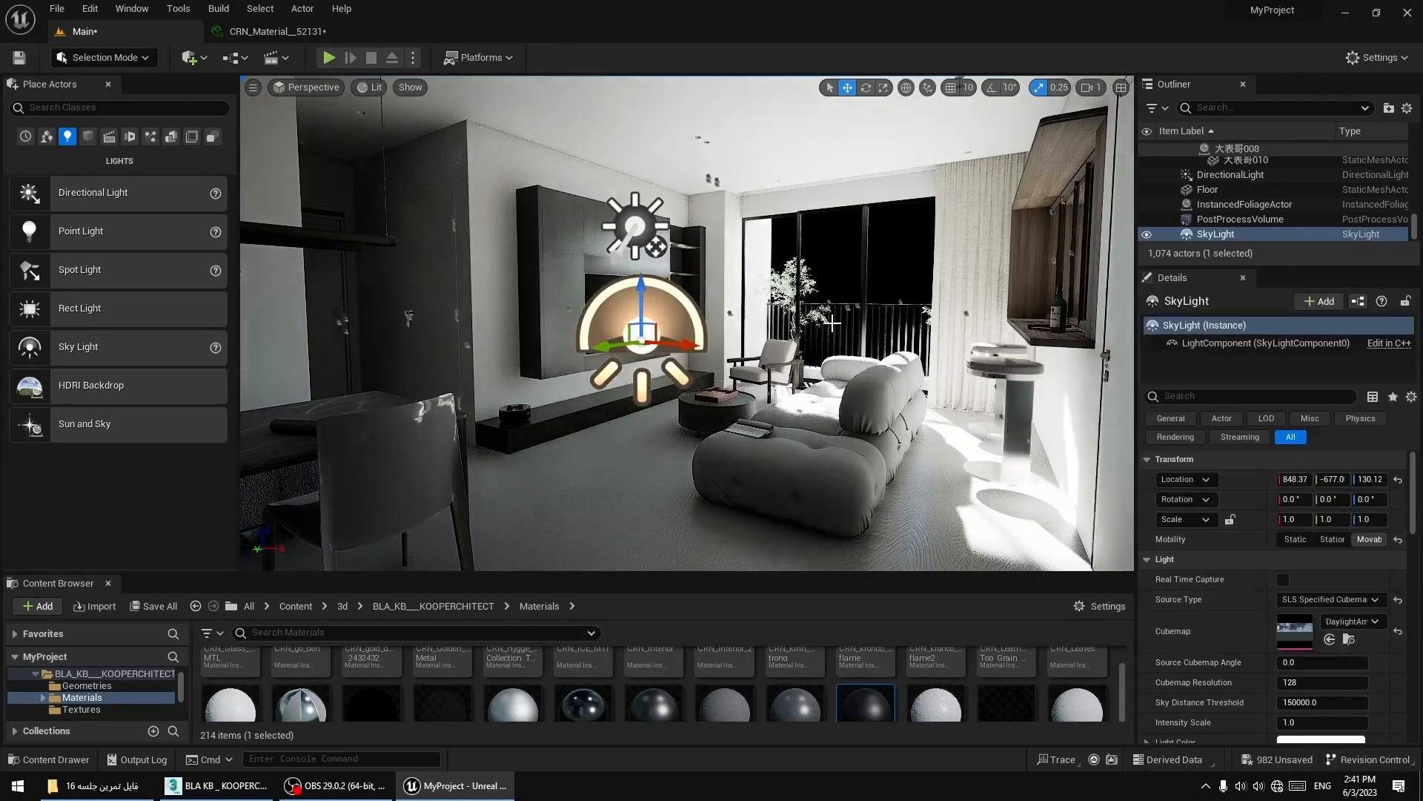
click(1350, 621)
click(1301, 581)
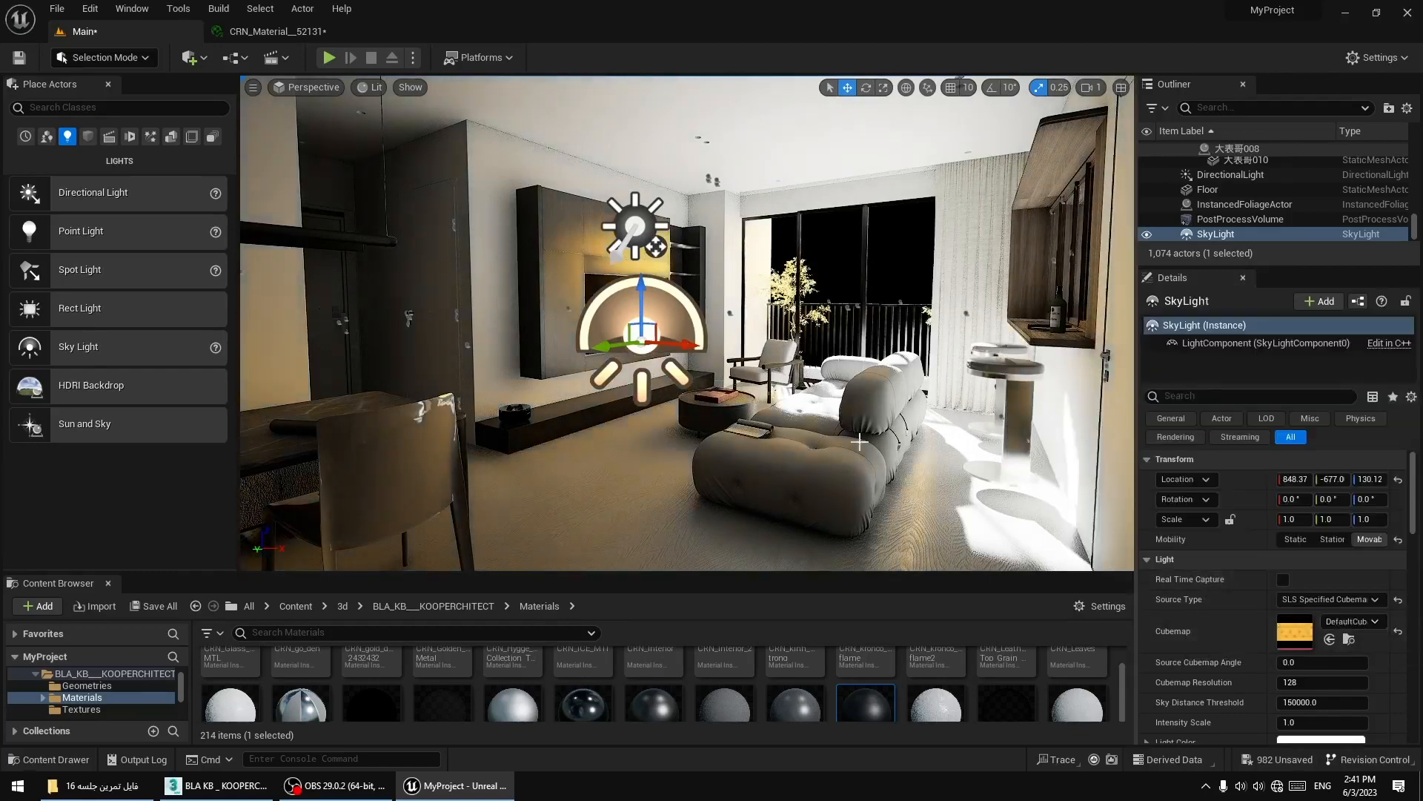
mouse_move(889, 371)
right_down()
mouse_move(978, 369)
mouse_move(889, 381)
mouse_move(837, 364)
mouse_move(956, 365)
mouse_move(912, 365)
right_up()
key(s)
key(w)
Try the DefaultTextureCube textures as the sky light's cubemap and compare the room lighting.
click(1349, 621)
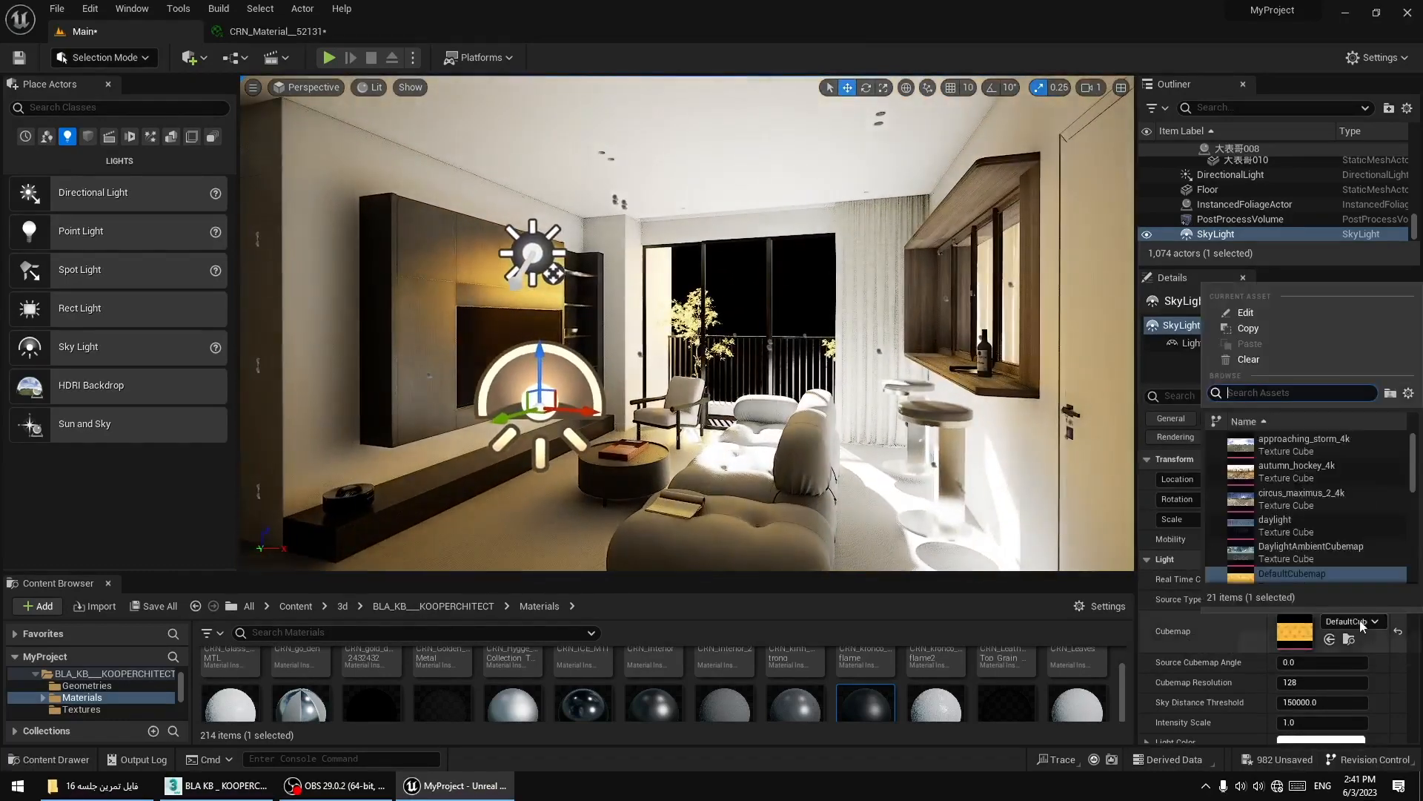
click(1299, 546)
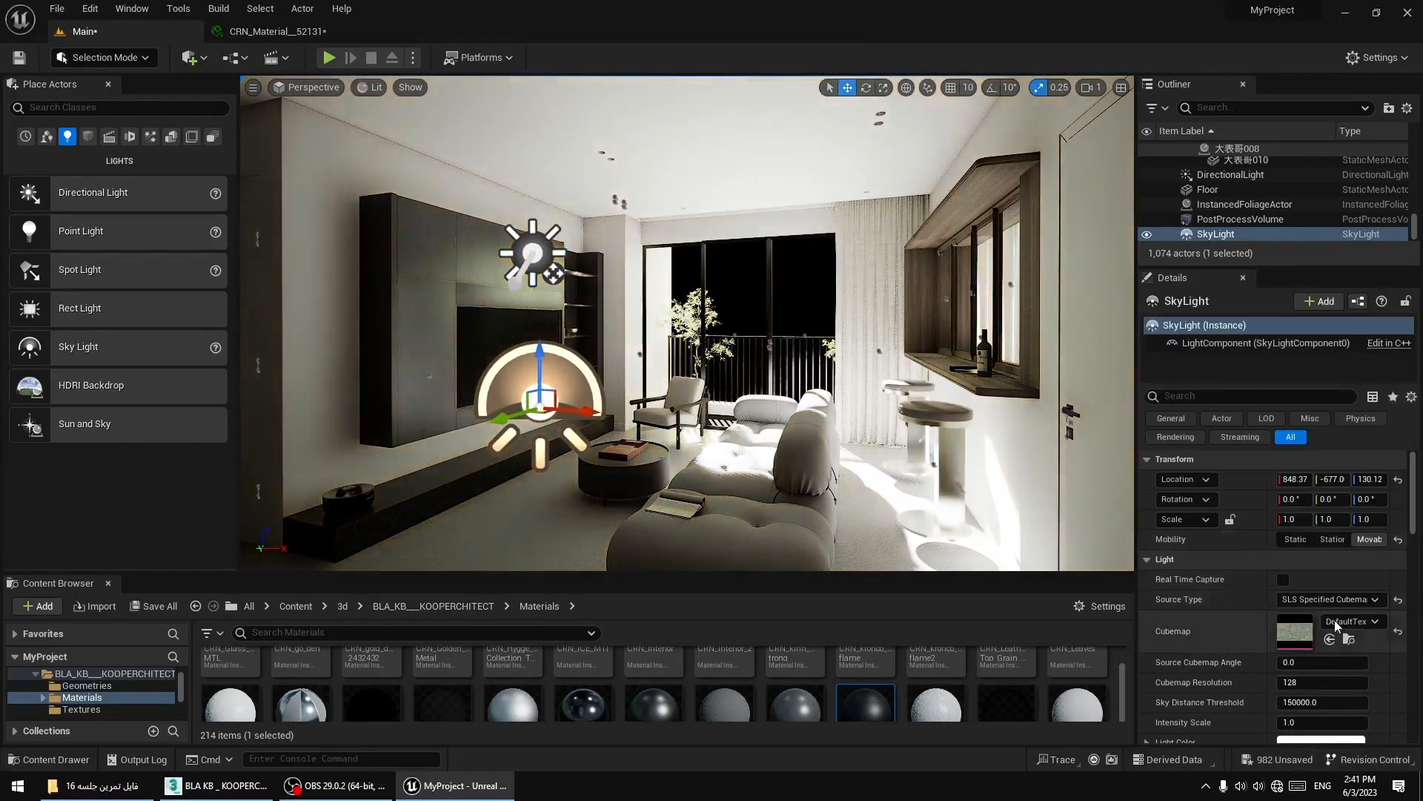
key(s)
right_drag(860, 356, 853, 370)
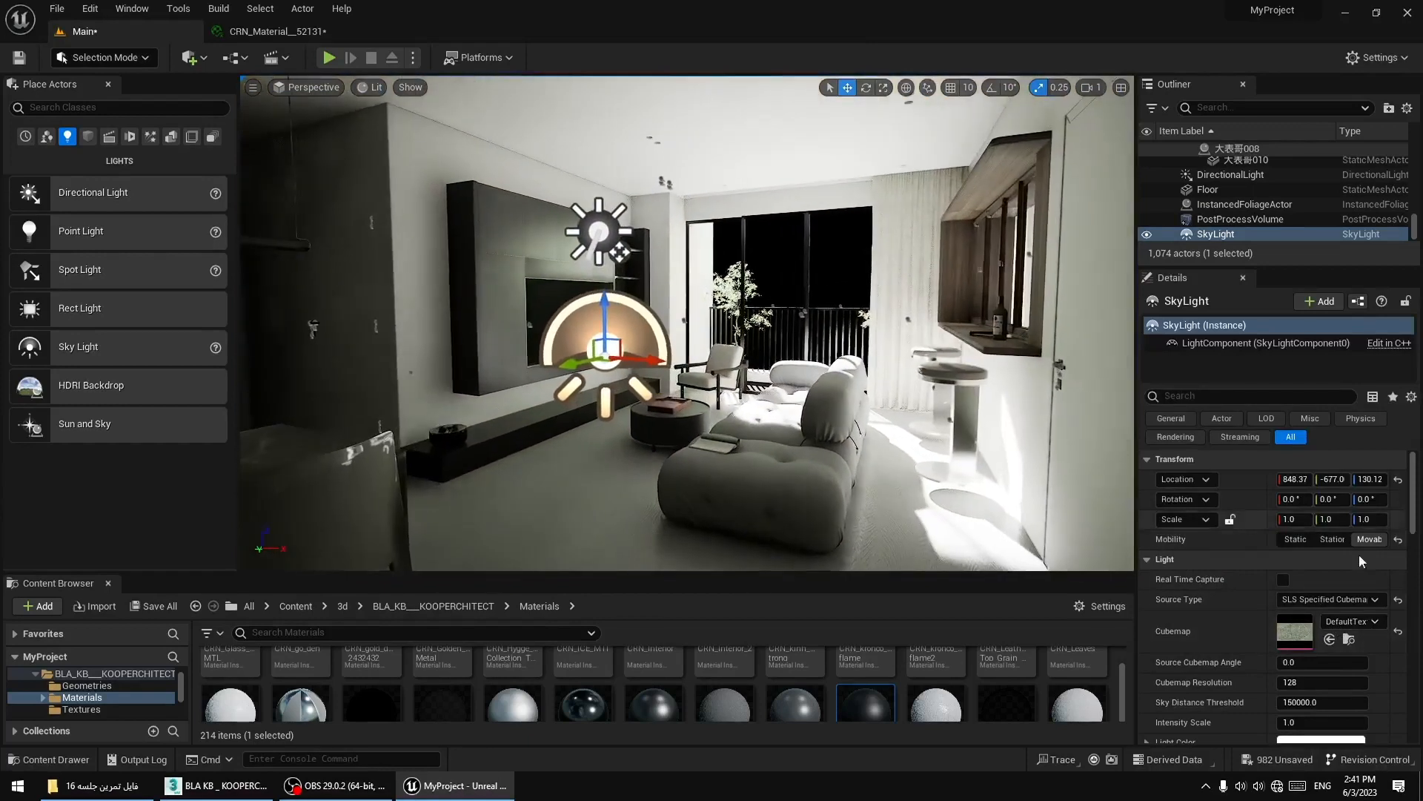
click(1349, 621)
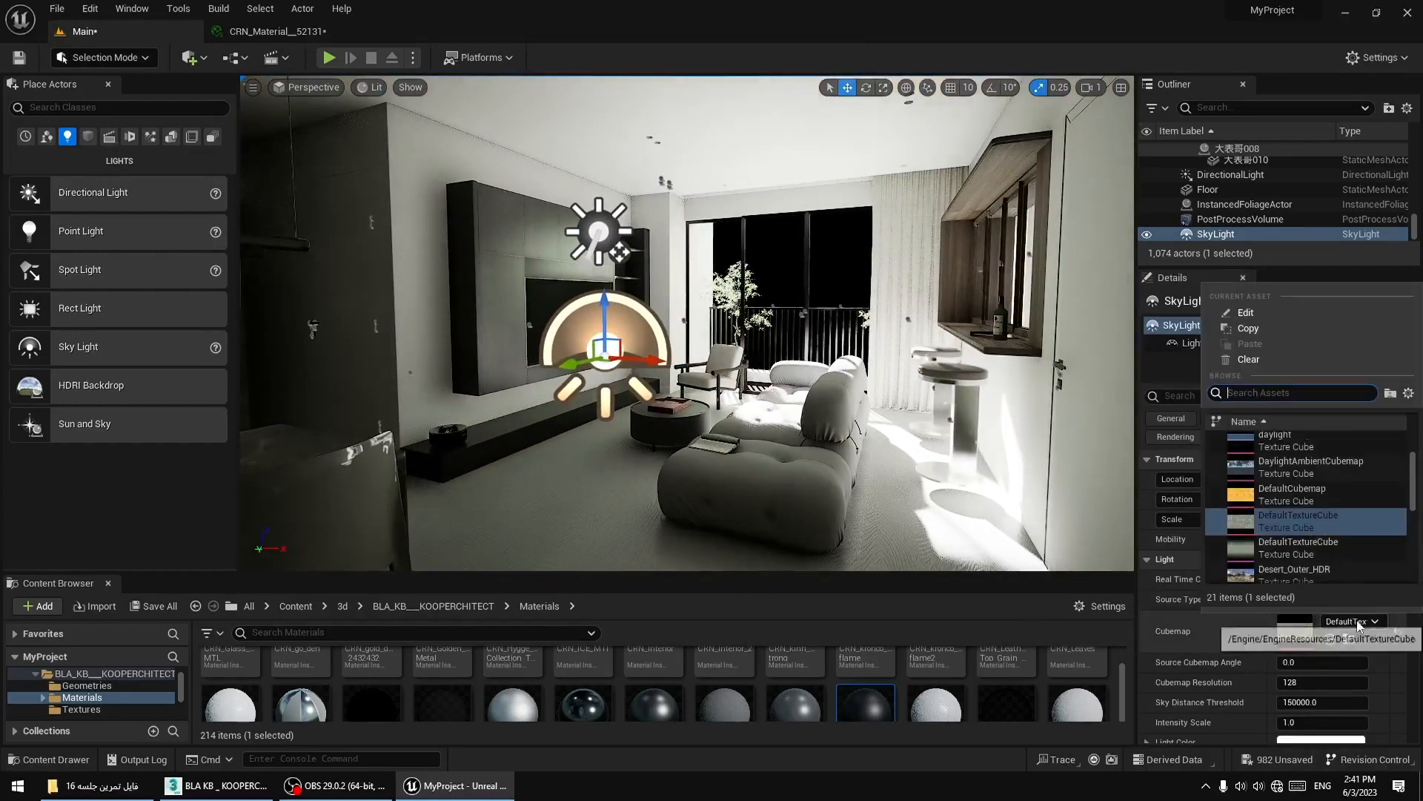
click(1326, 545)
Set the sky light's source type back to SLS Captured Scene and enable Real Time Capture.
click(1329, 599)
click(1316, 616)
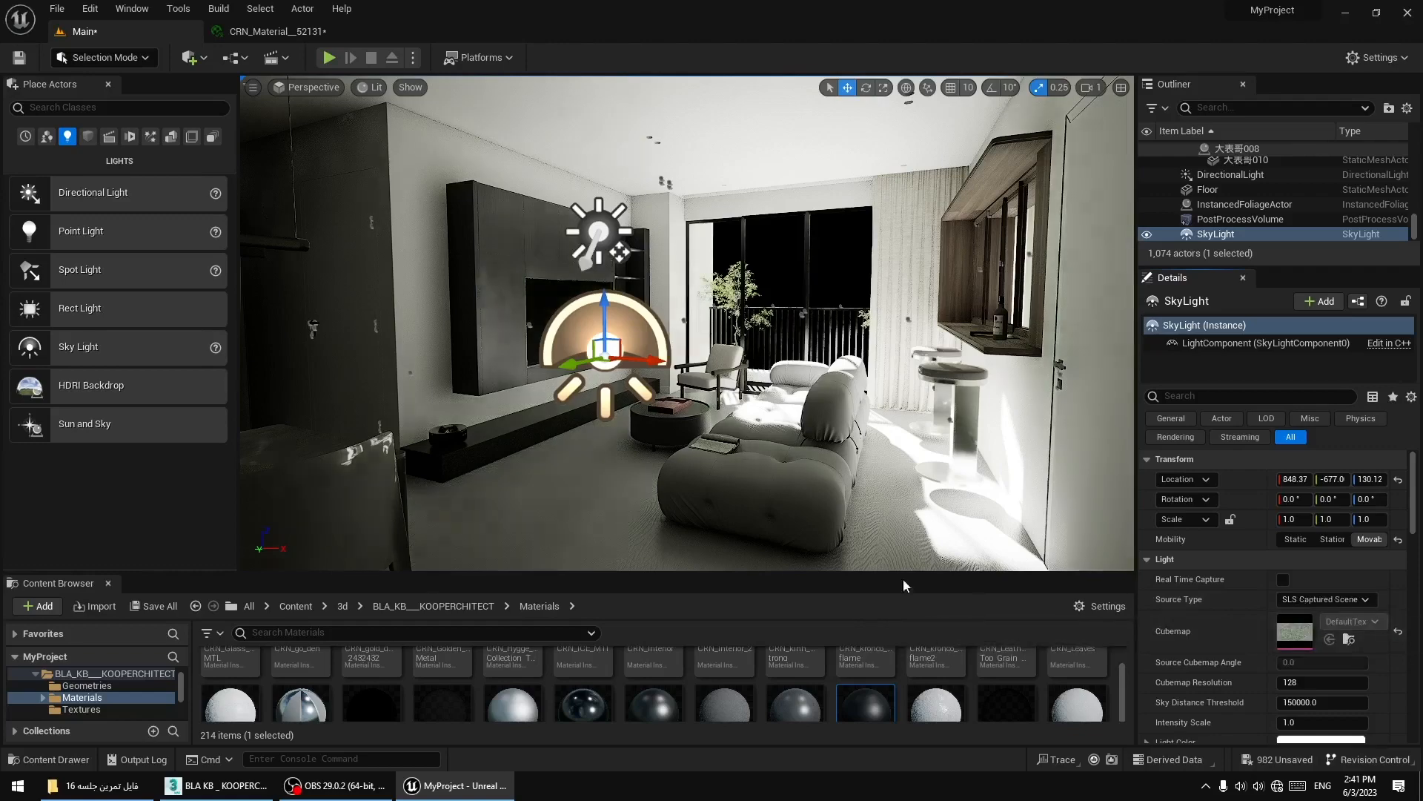
key(s)
right_drag(830, 445, 831, 440)
key(w)
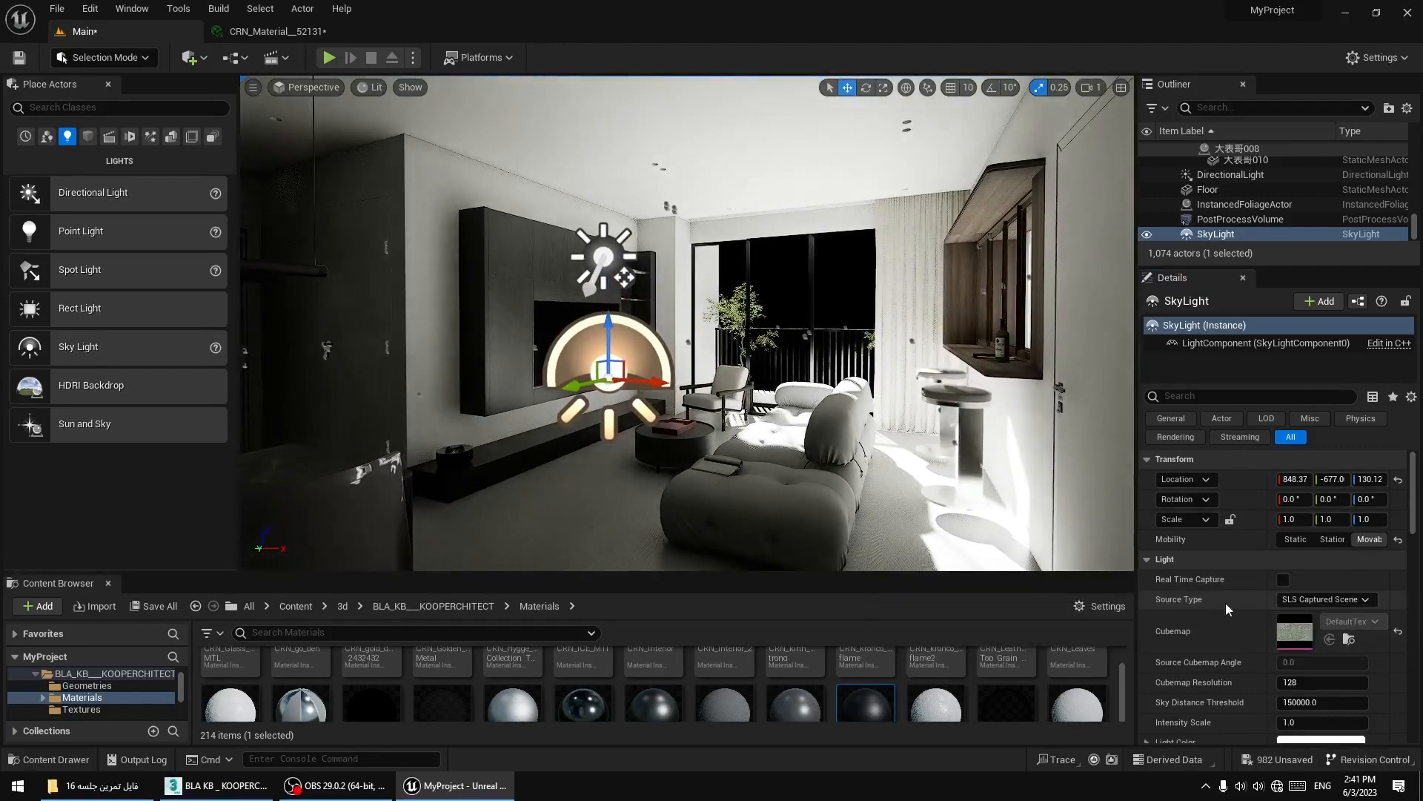
click(1284, 581)
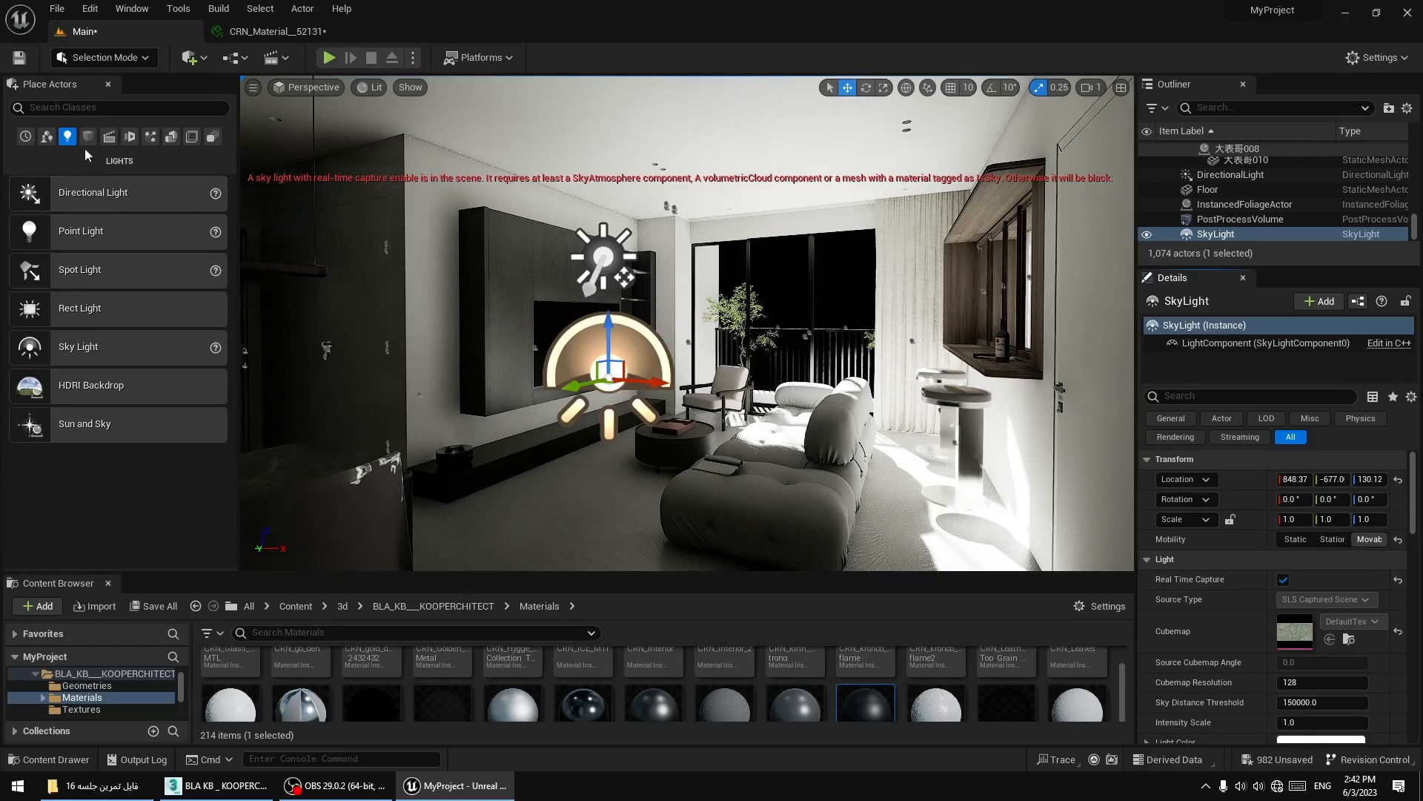
List the placeable visual effects actors and try to add a Sky Atmosphere to the living room.
click(151, 137)
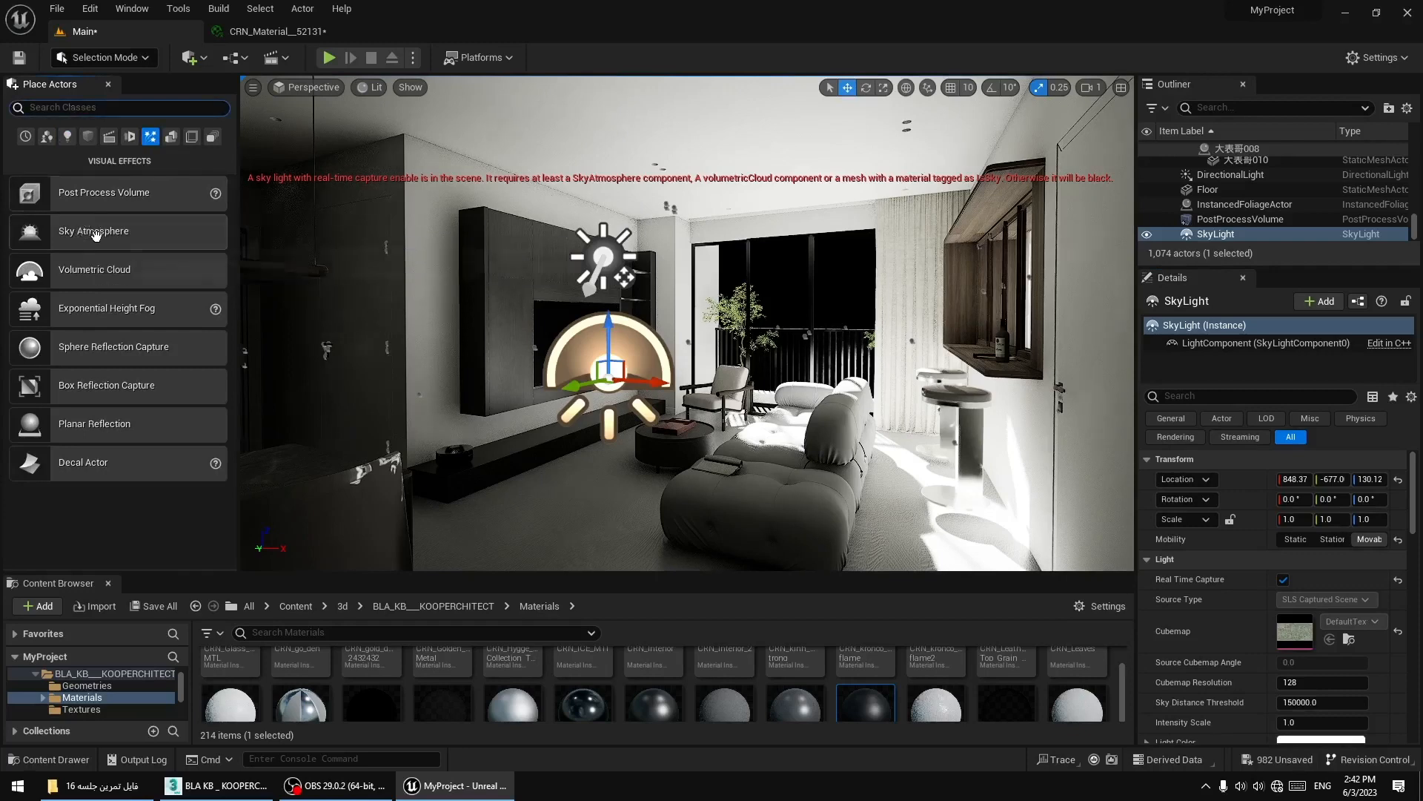
drag(95, 234, 45, 224)
drag(68, 226, 490, 367)
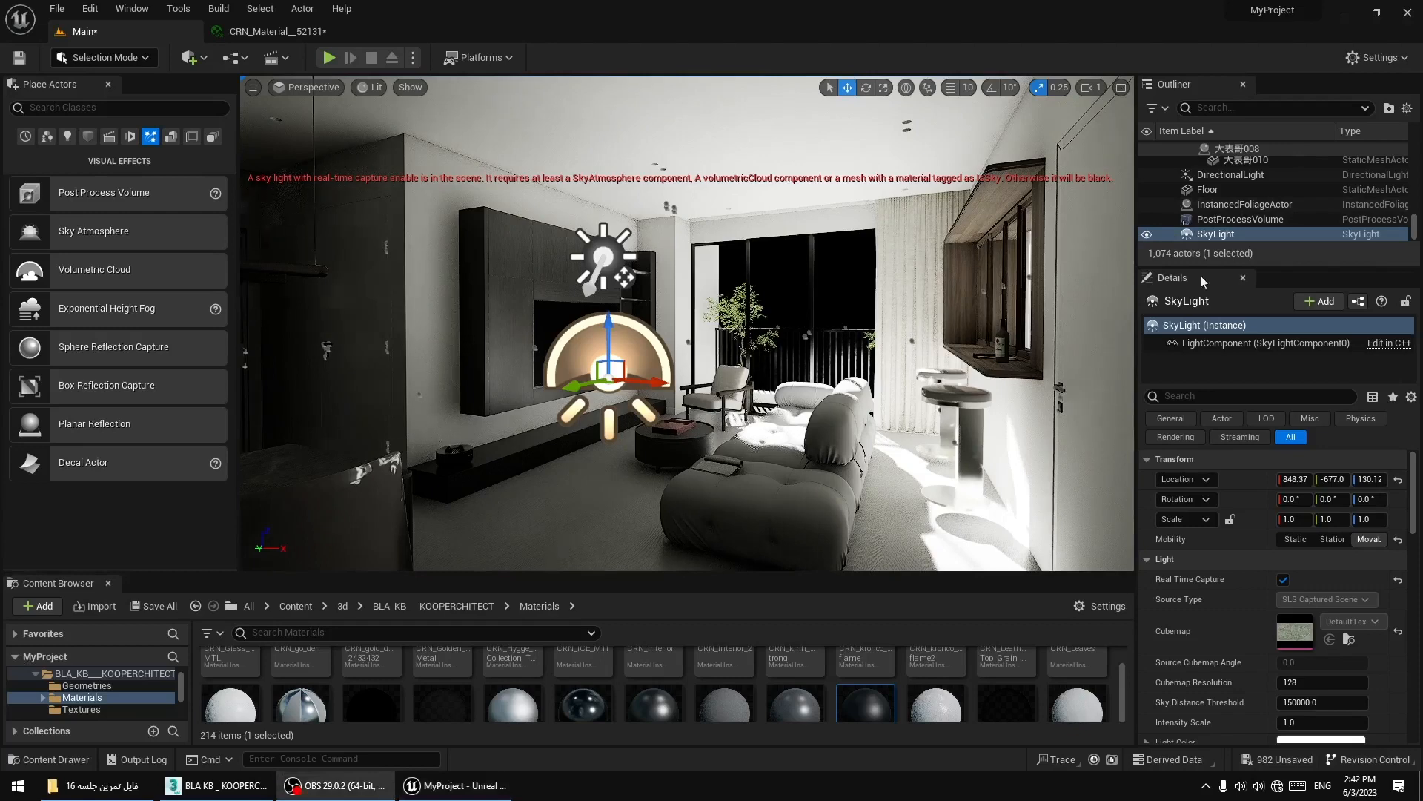
Hide and show the sky light repeatedly to check its effect on the living room.
click(1146, 235)
click(1146, 235)
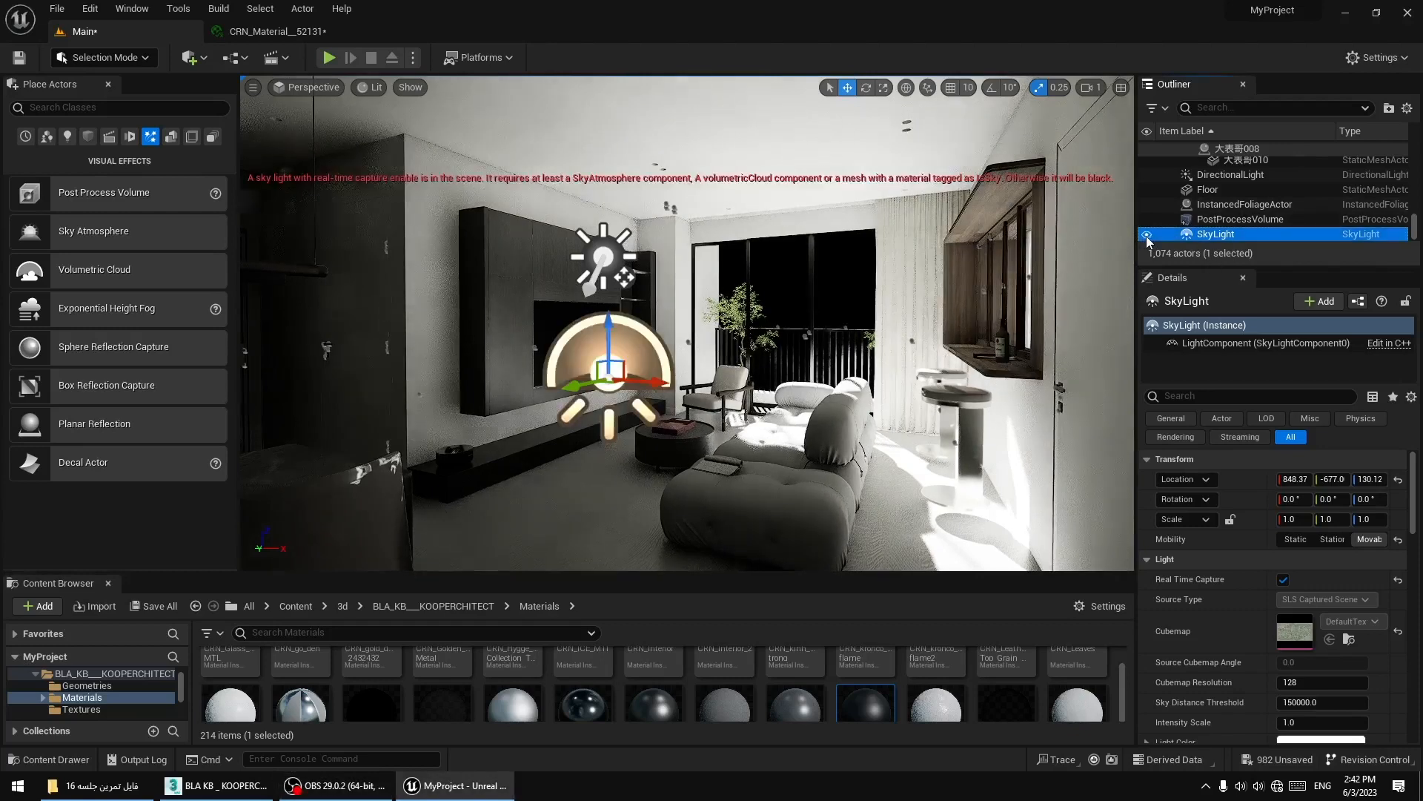
click(1146, 235)
click(1146, 235)
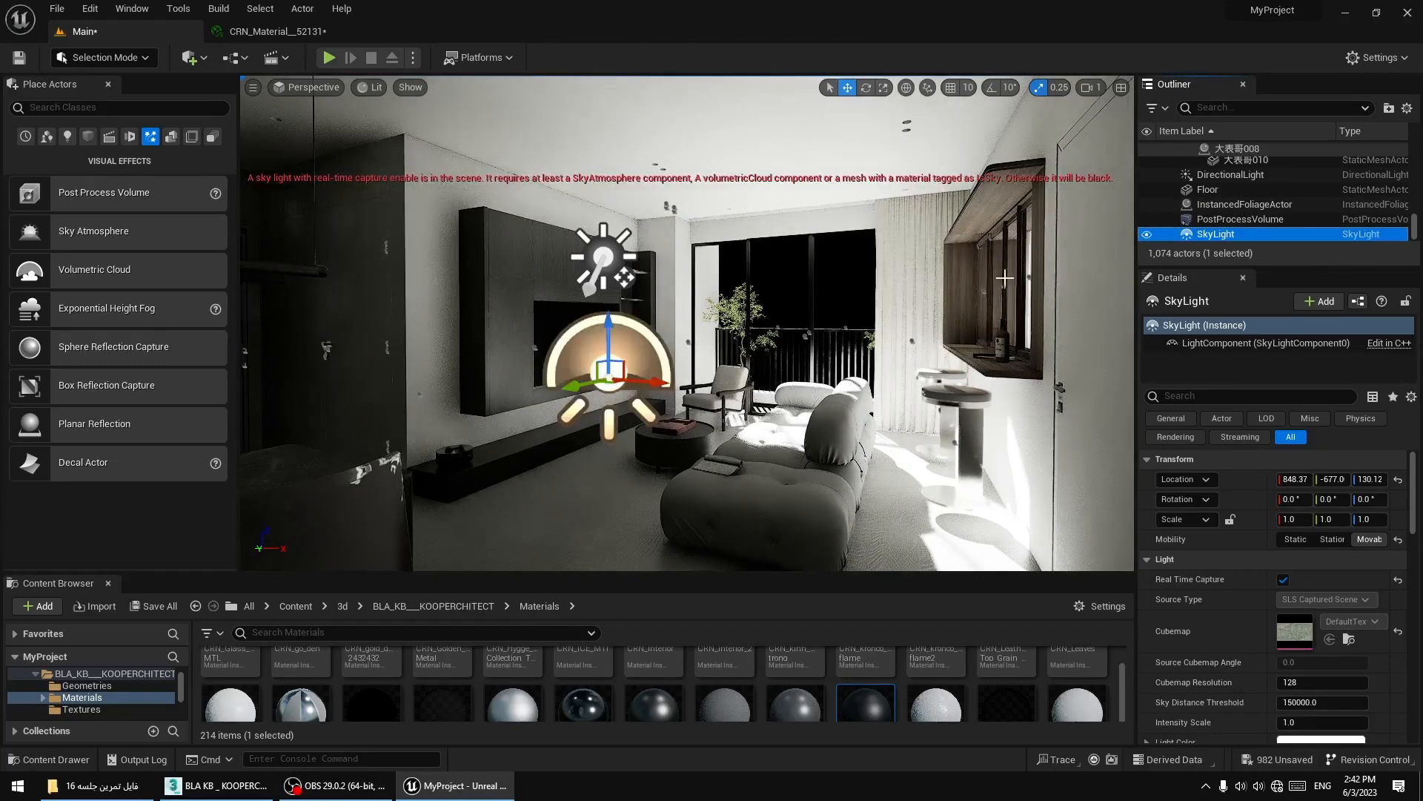
Place a Sky Atmosphere actor on the living room floor in front of the sofa.
mouse_move(76, 232)
mouse_down()
mouse_move(185, 305)
mouse_move(310, 344)
mouse_move(474, 429)
mouse_move(66, 232)
mouse_up()
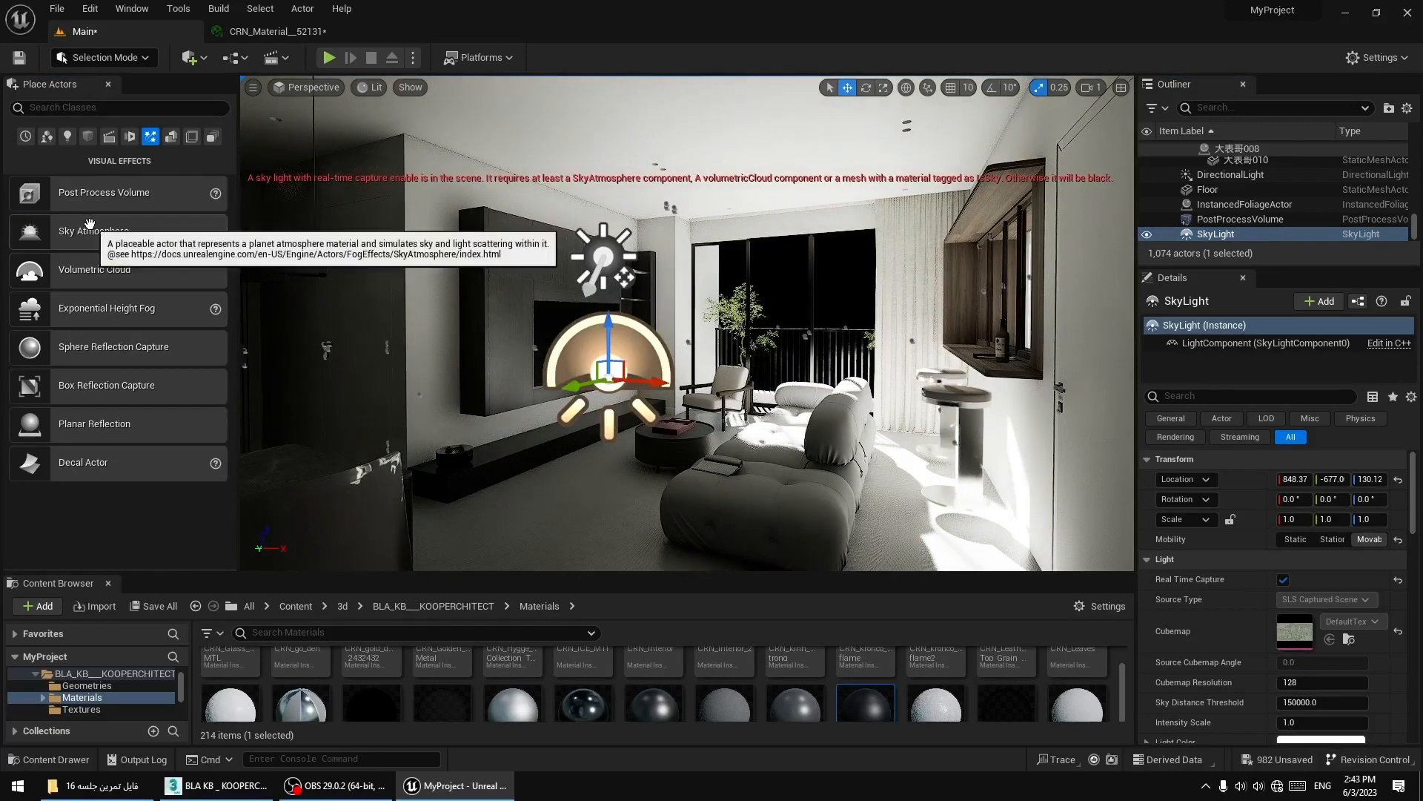
drag(89, 224, 614, 488)
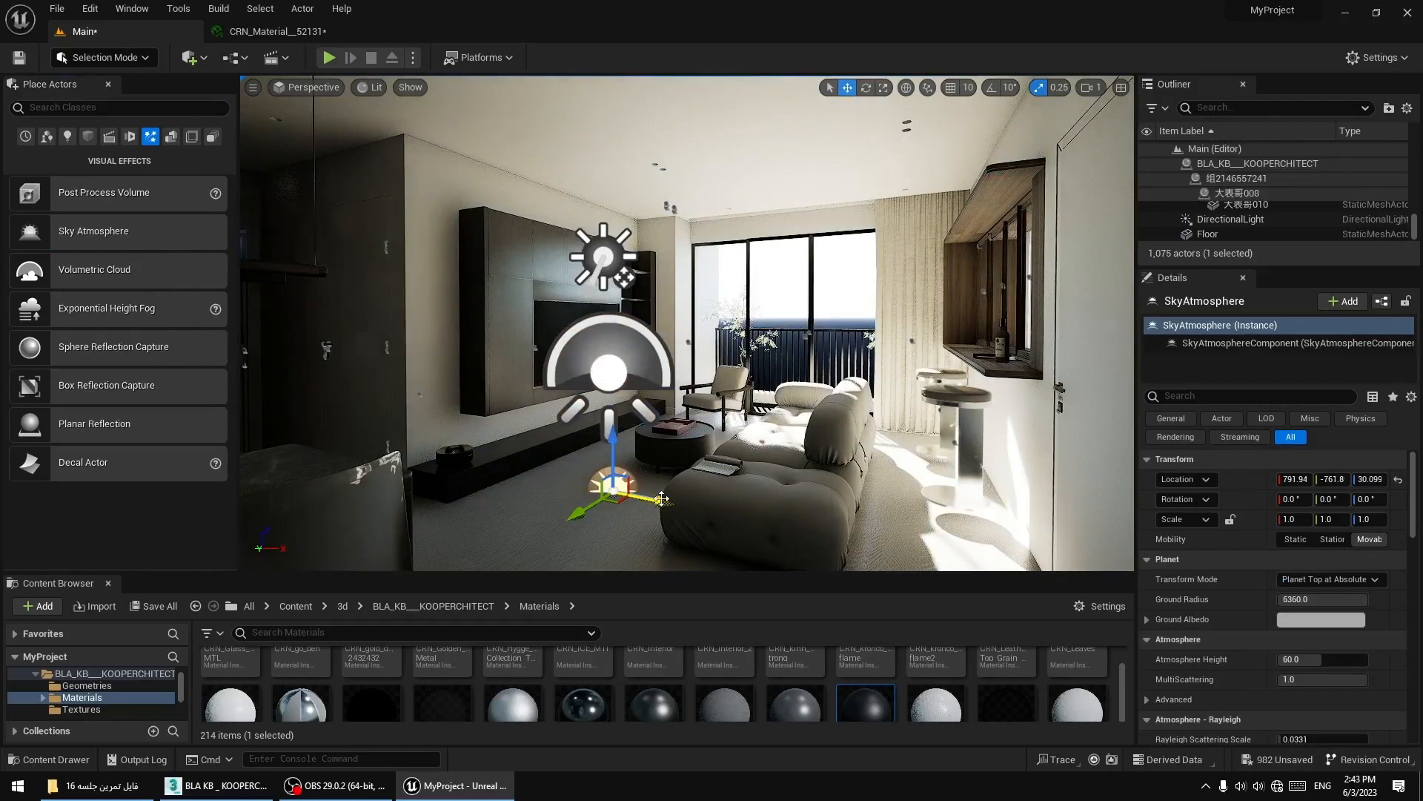
Select the directional light and hide it, then show it again to check its influence on the sky lighting.
click(619, 262)
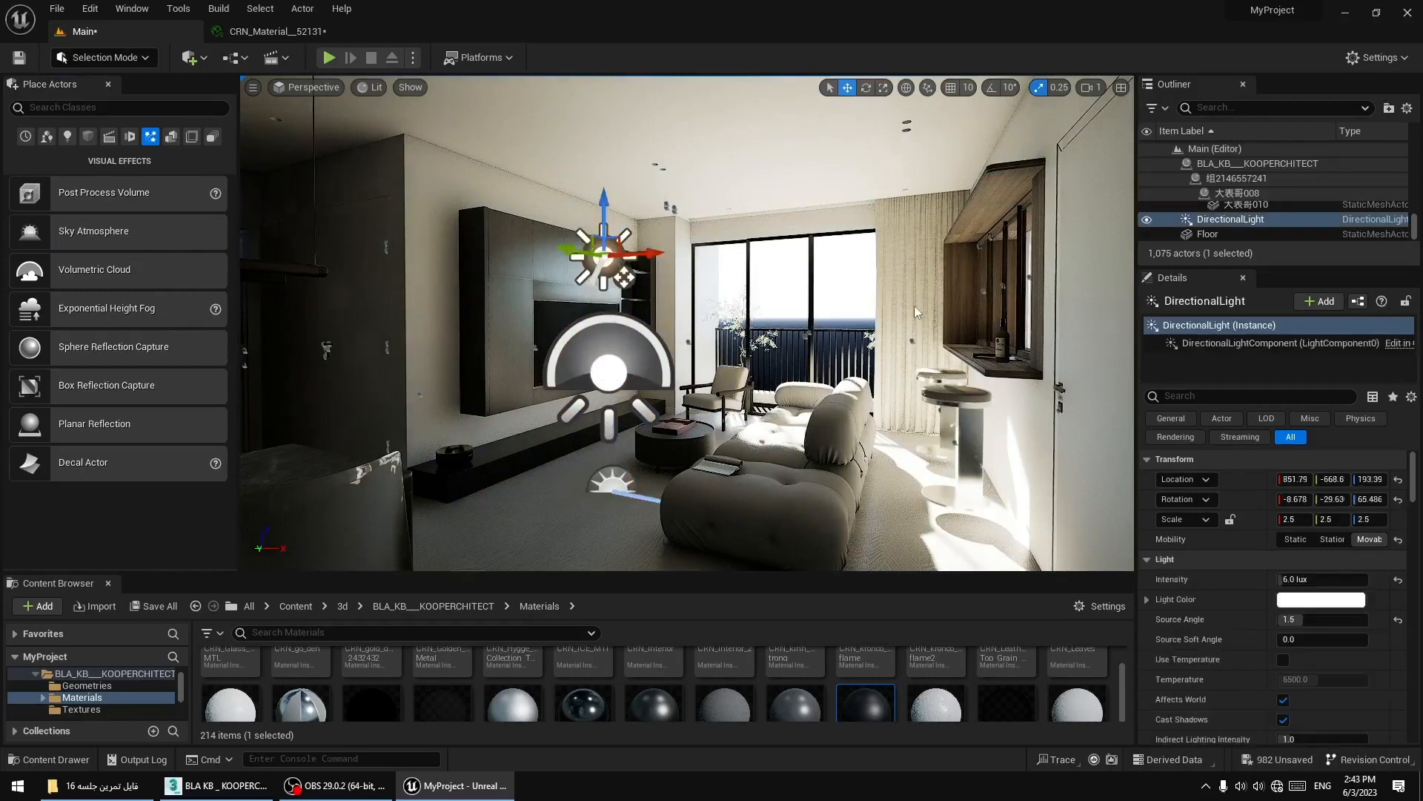
click(1146, 220)
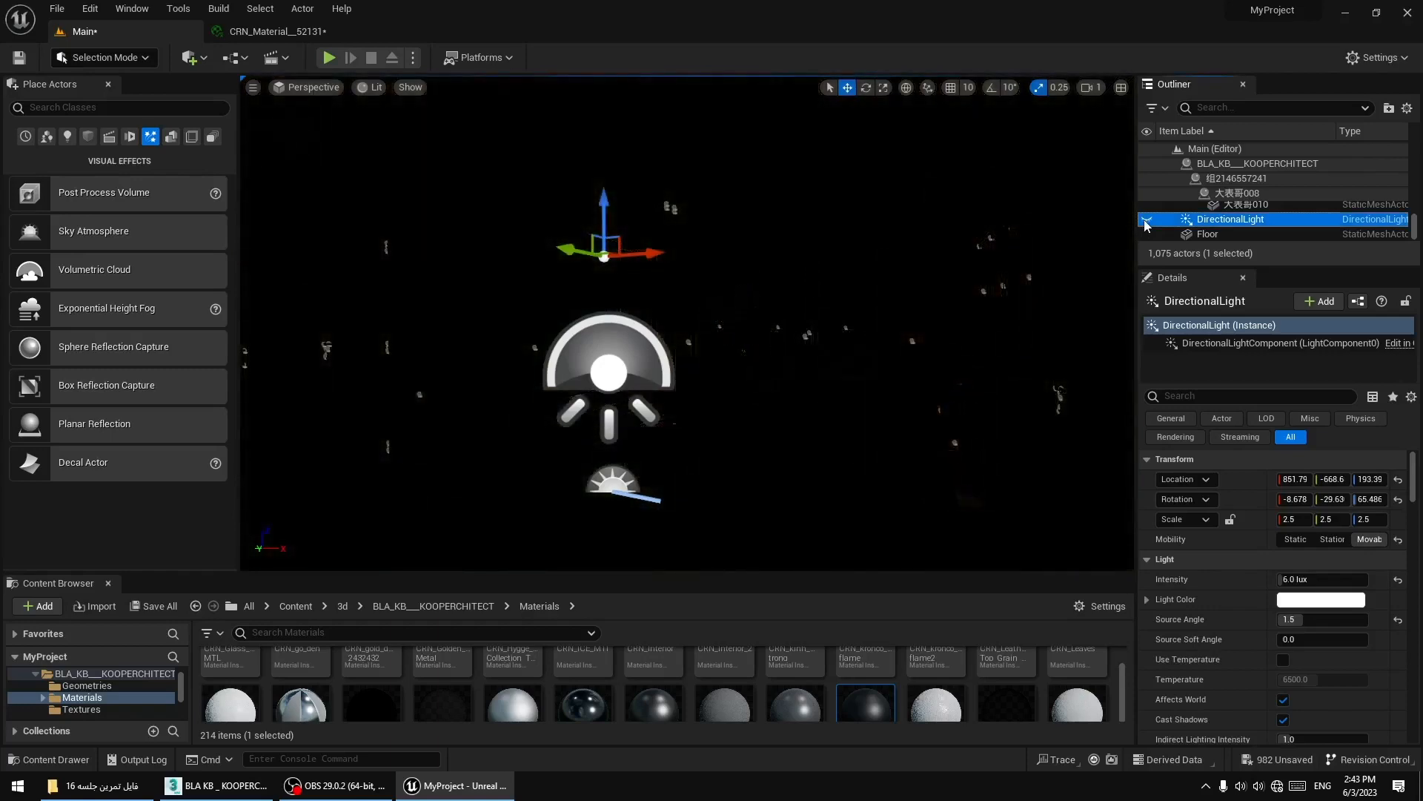
click(1147, 220)
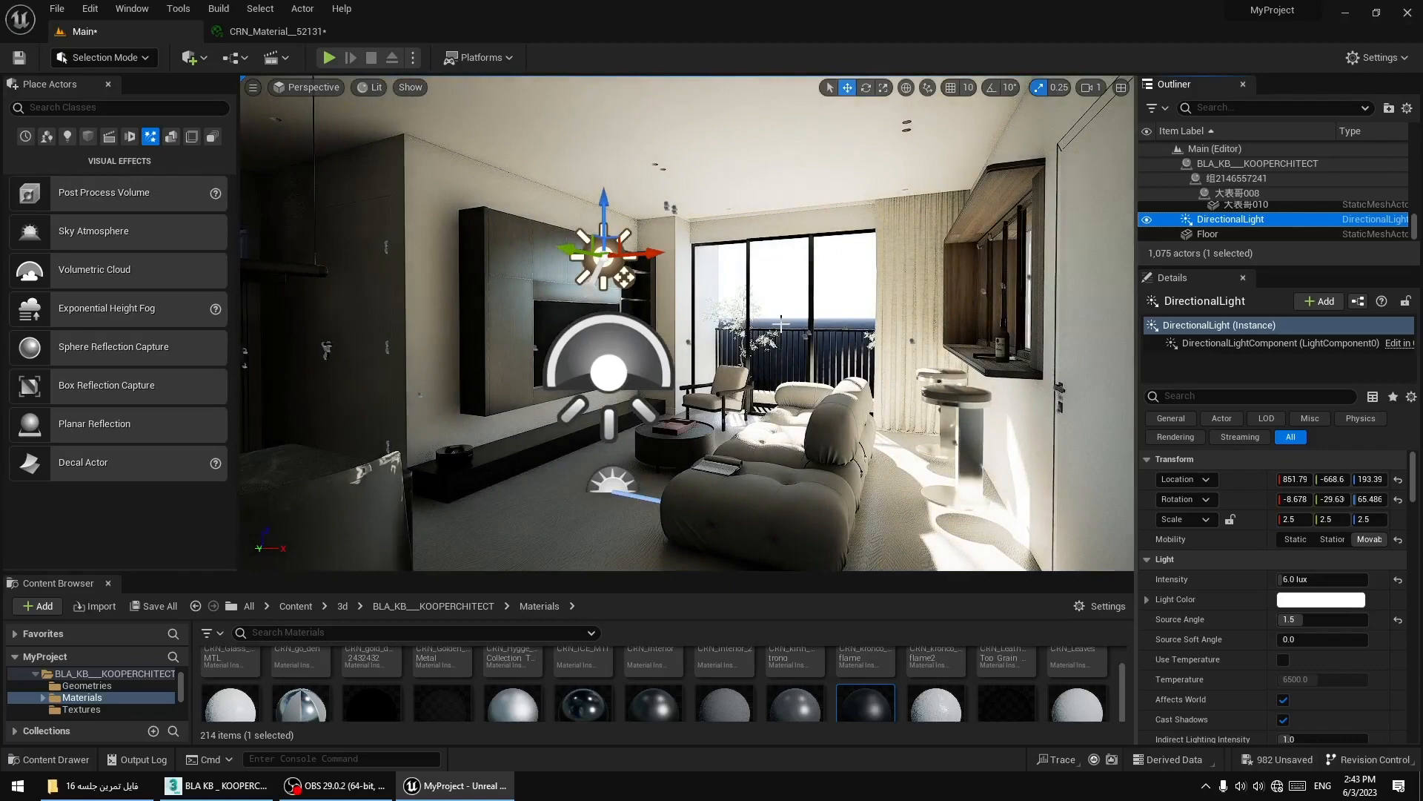
Try an Exponential Height Fog actor on the living room floor with Fog Density 0.0076, and delete it again.
right_drag(791, 339, 134, 320)
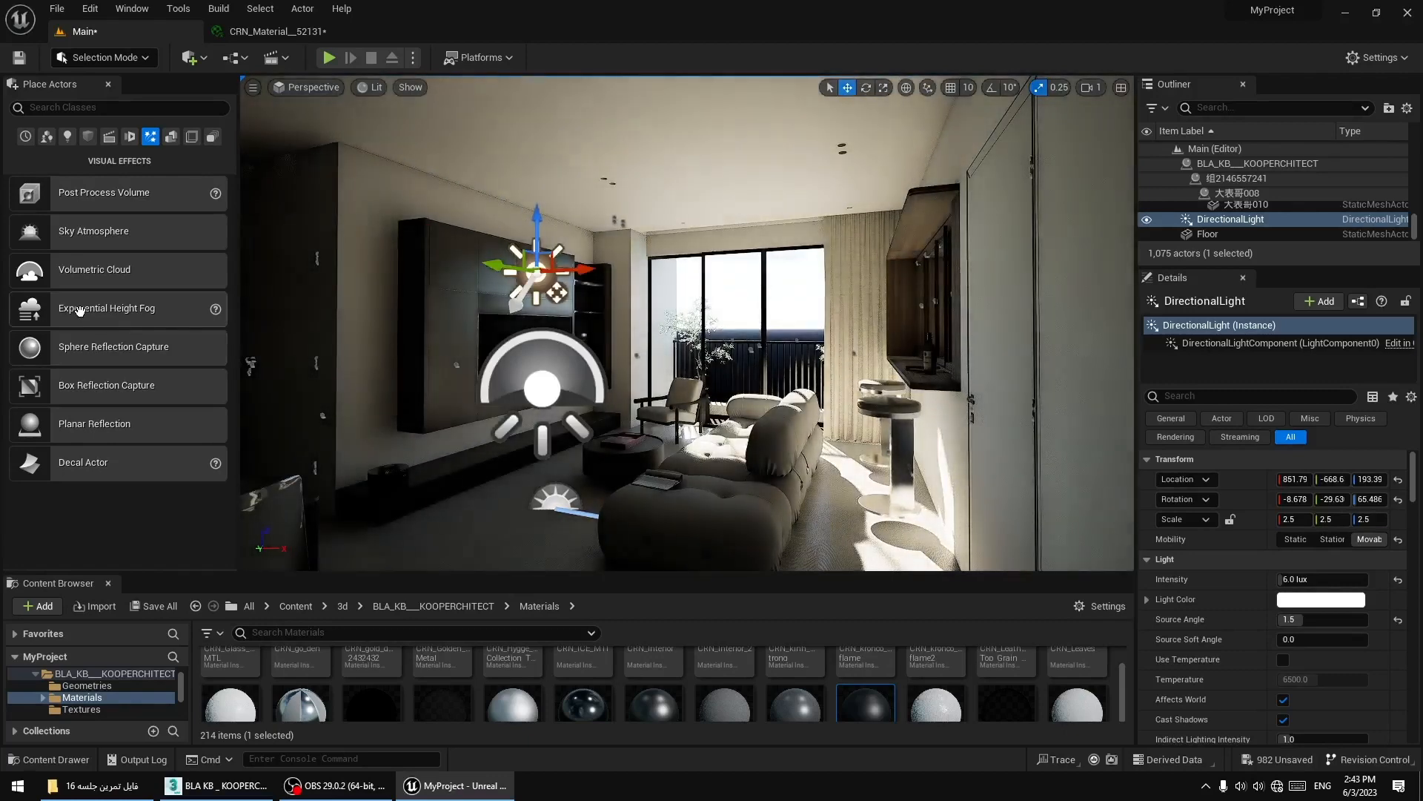
drag(134, 321, 510, 517)
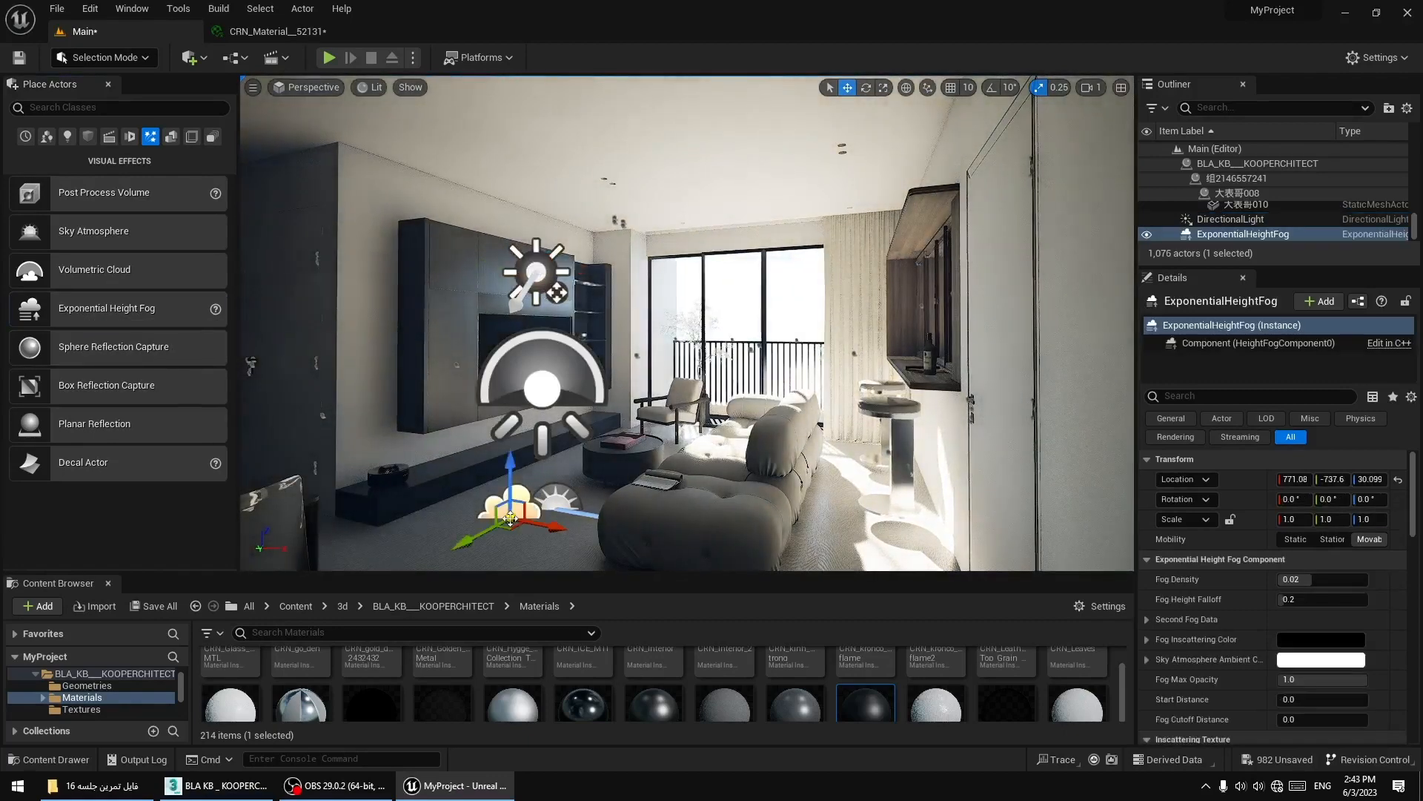
right_drag(510, 518, 595, 514)
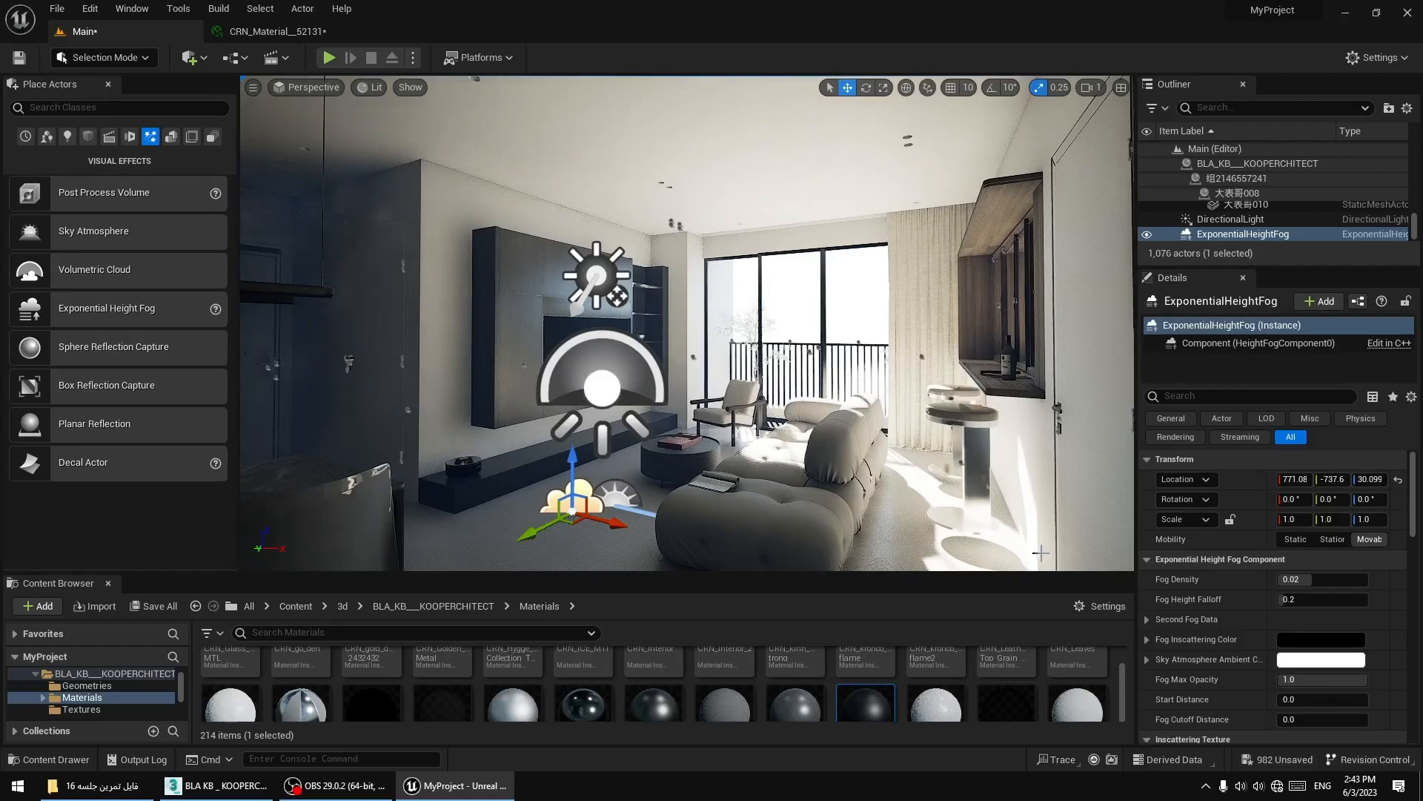
mouse_move(1308, 580)
mouse_down()
mouse_move(1272, 580)
mouse_move(1284, 580)
mouse_up()
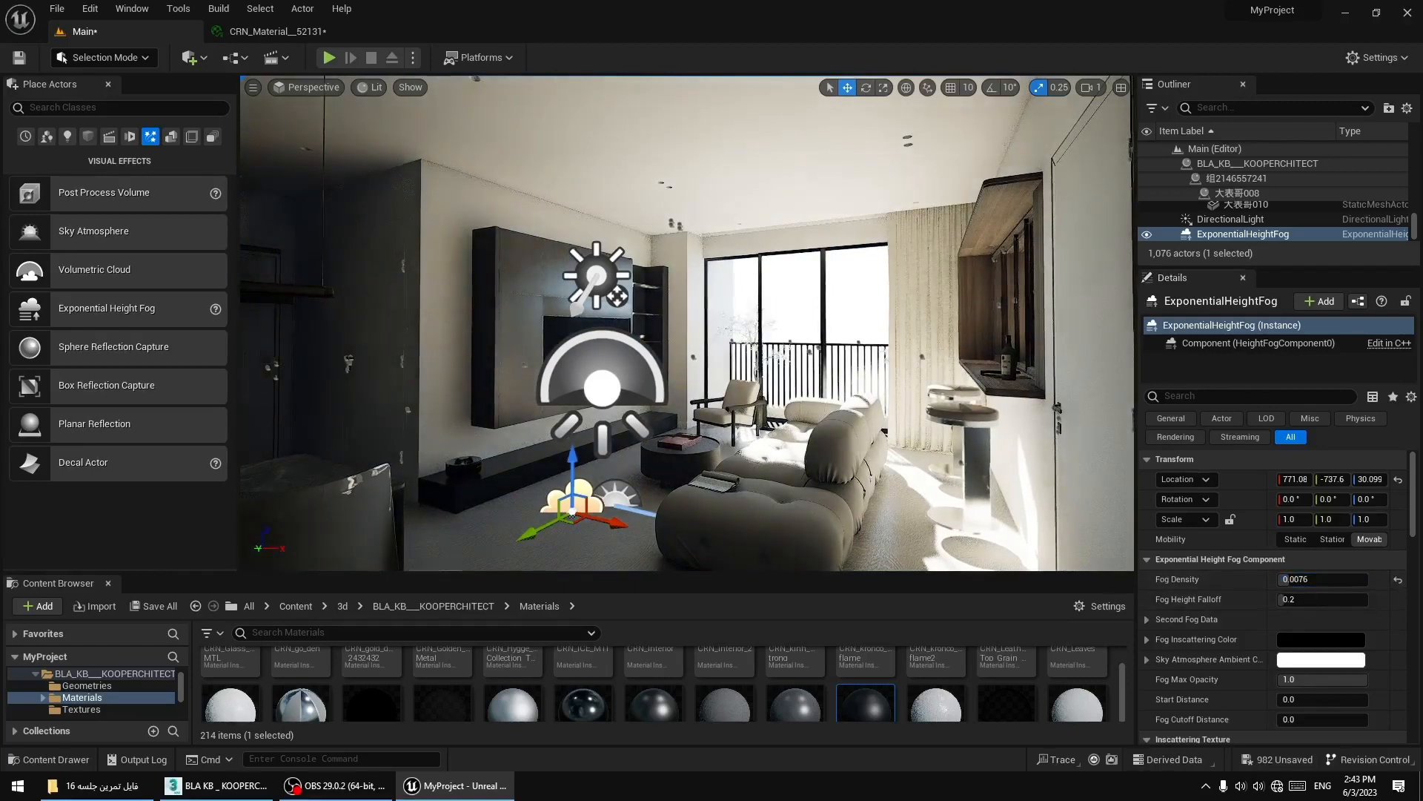
right_drag(778, 454, 734, 452)
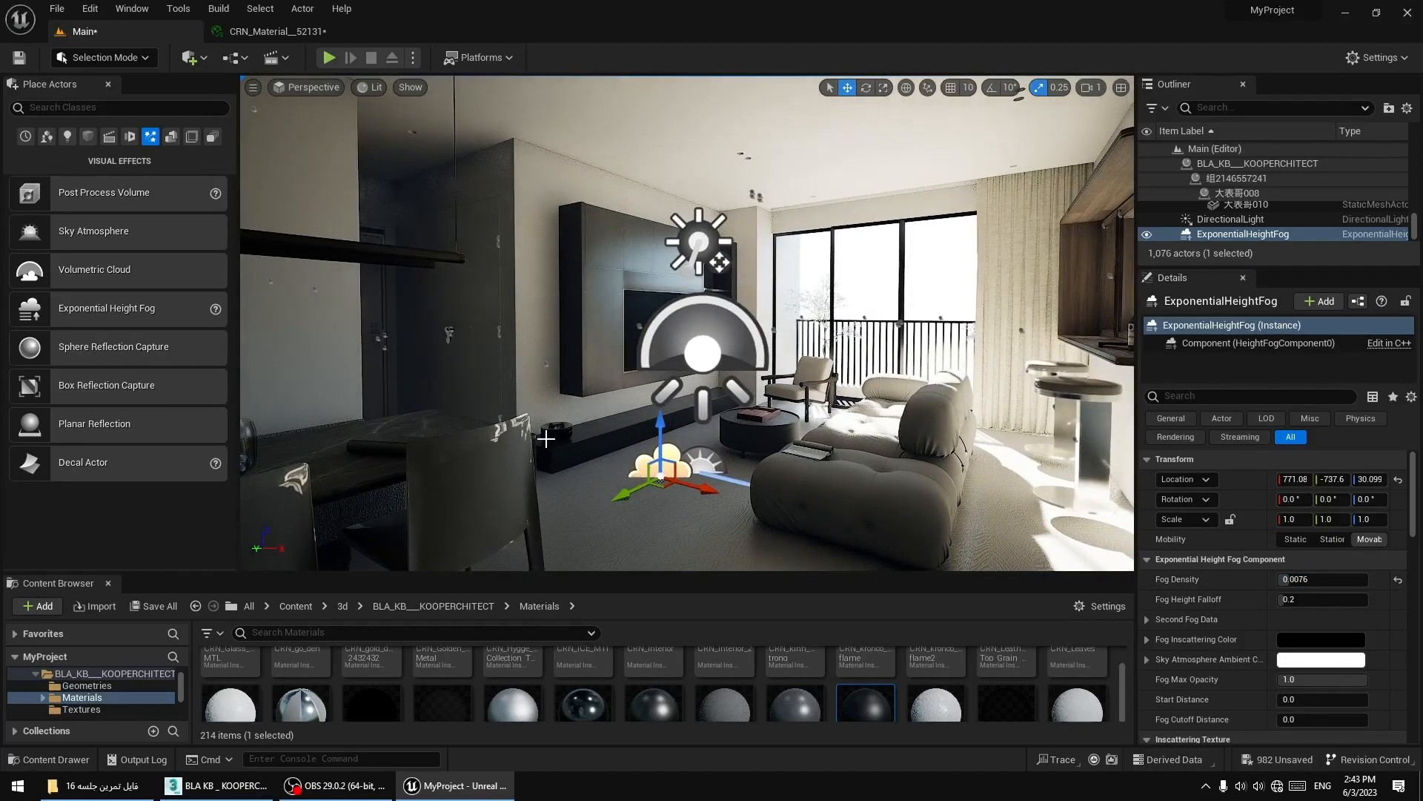
key(Delete)
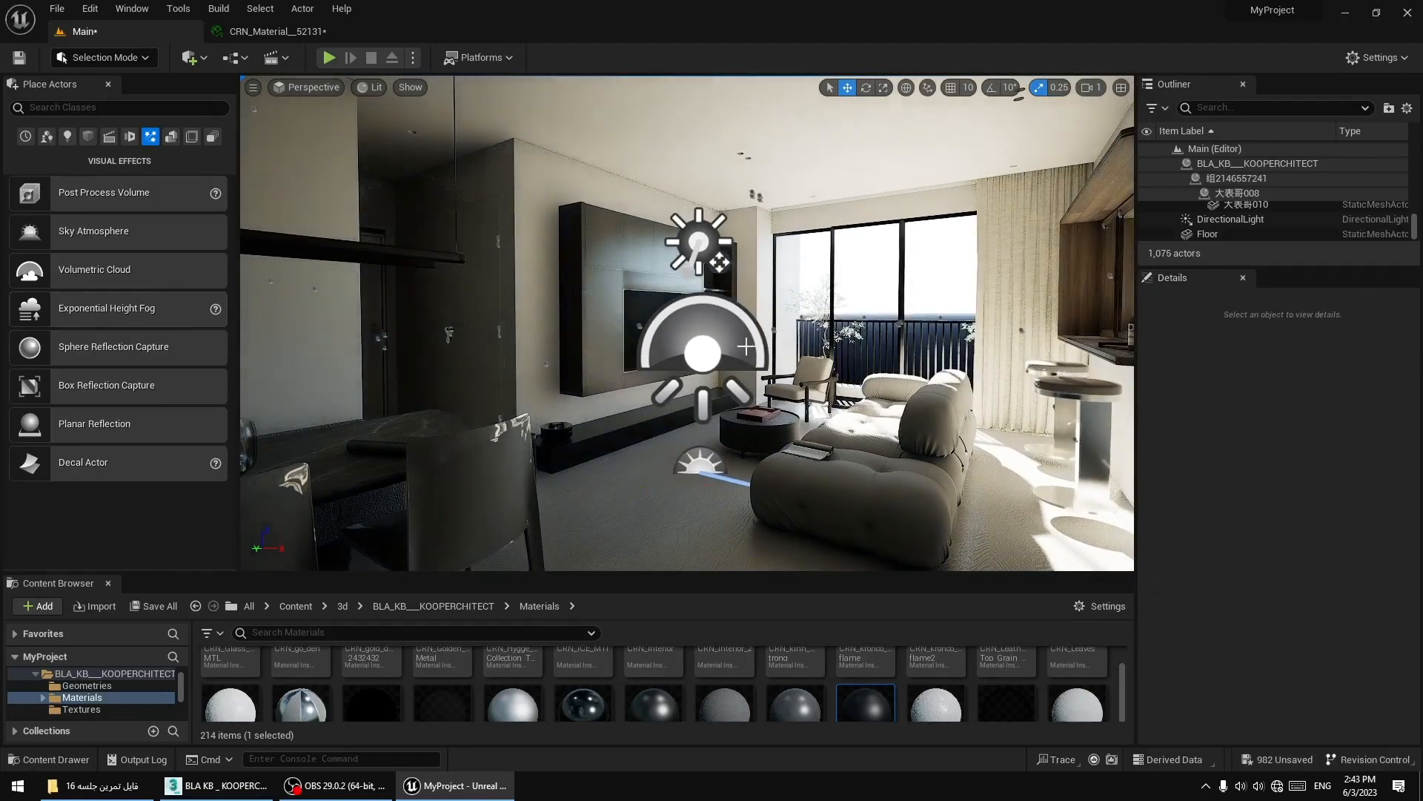
Place a Volumetric Cloud actor on the living room floor in front of the sofa and raise it to a height of about 75.
right_drag(746, 346, 759, 281)
scroll(767, 387, up, 5)
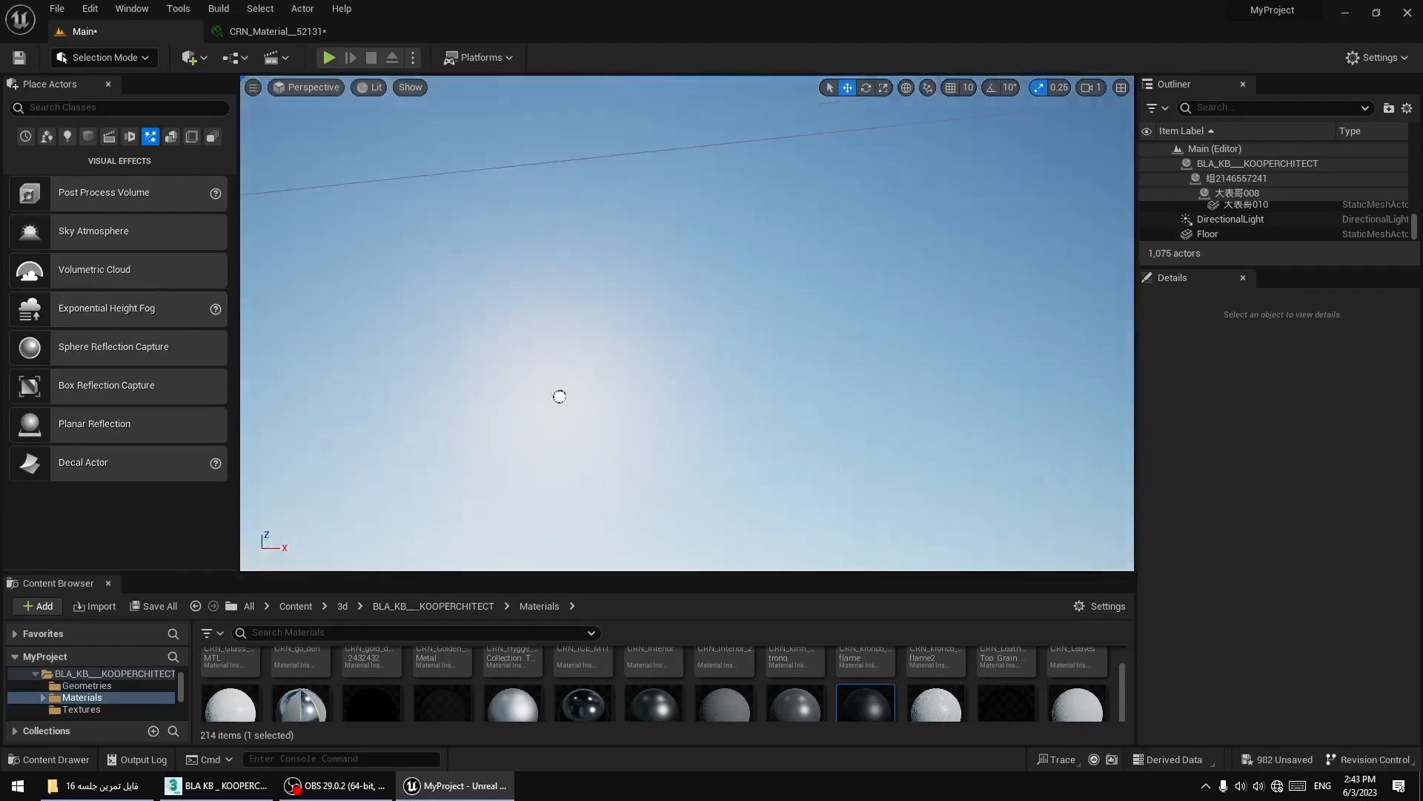
right_drag(560, 397, 559, 410)
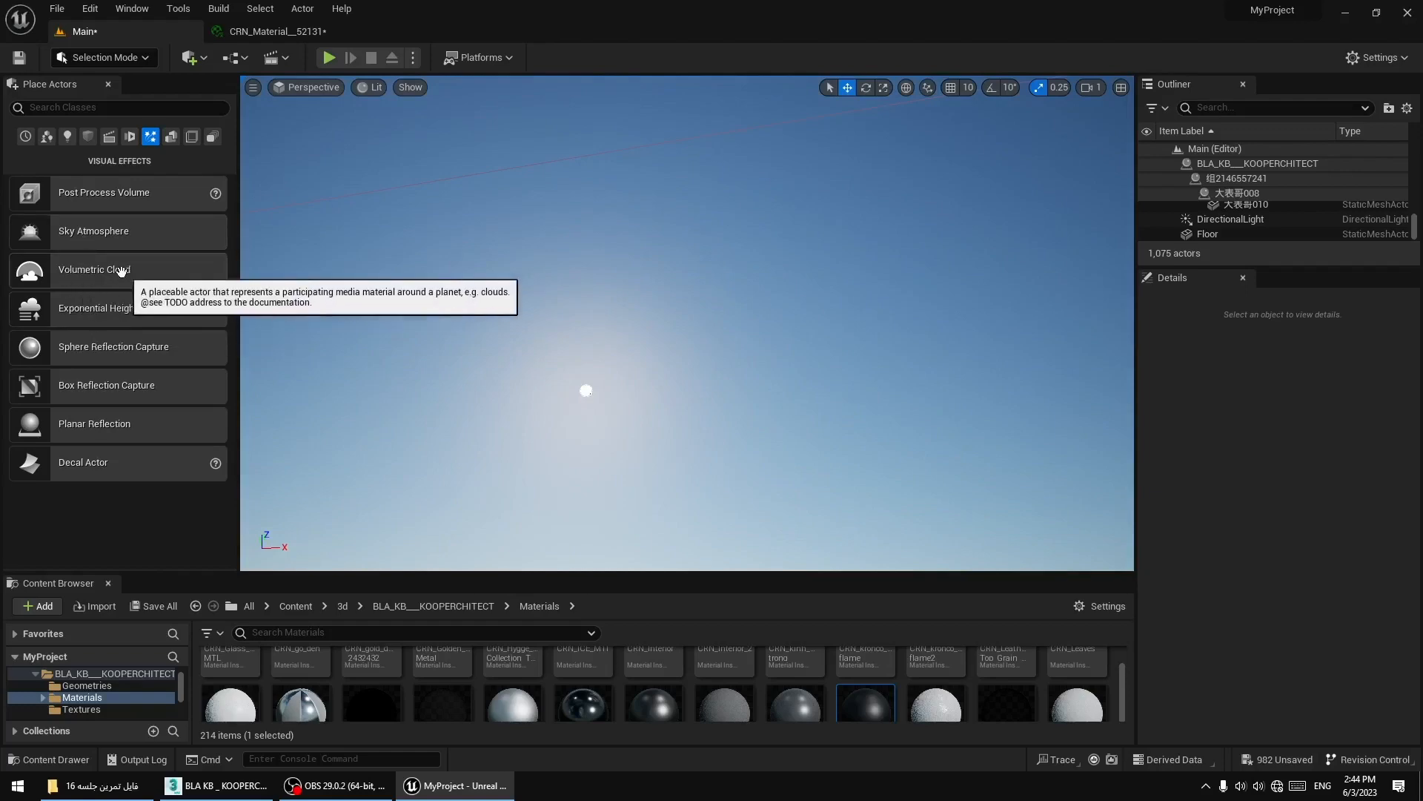
right_drag(670, 344, 623, 371)
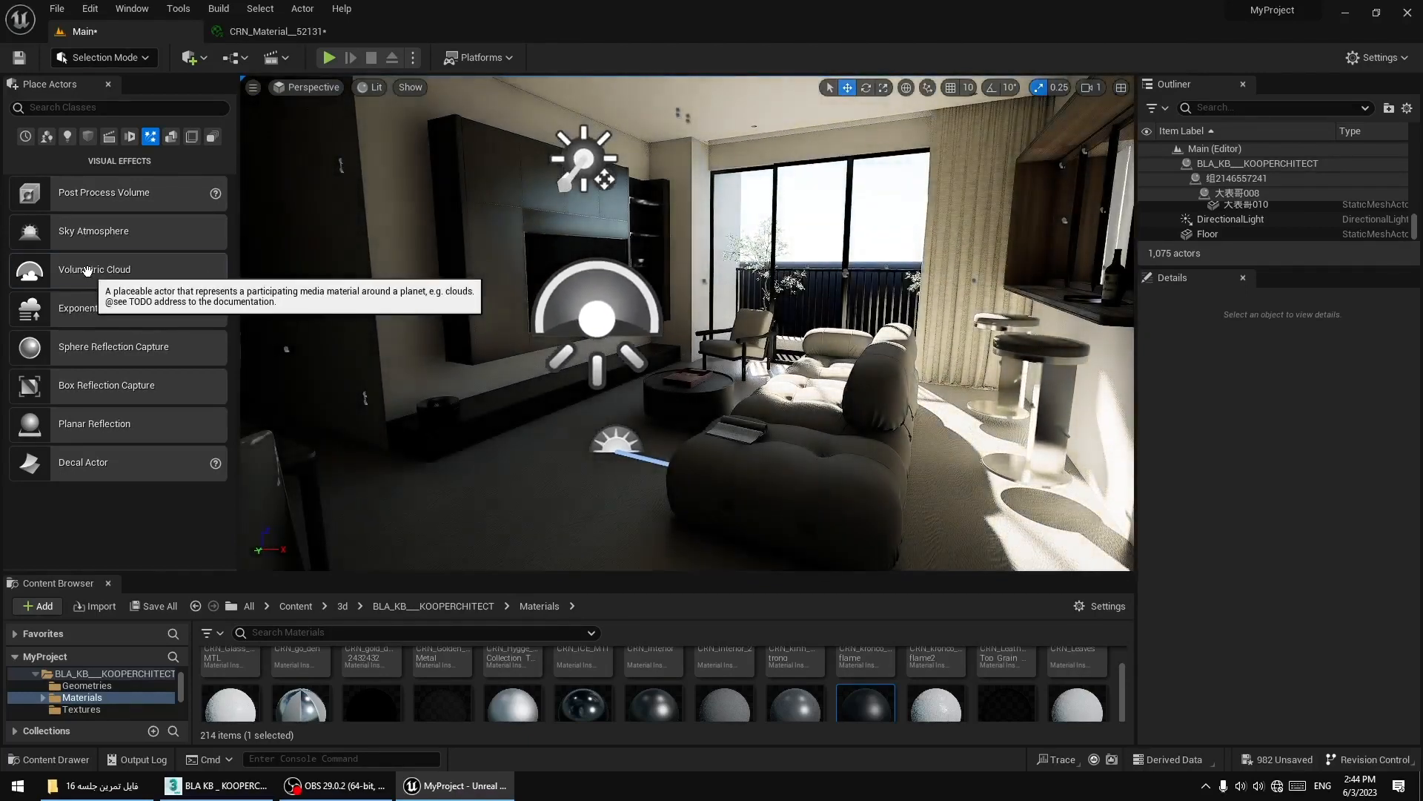
drag(123, 283, 597, 483)
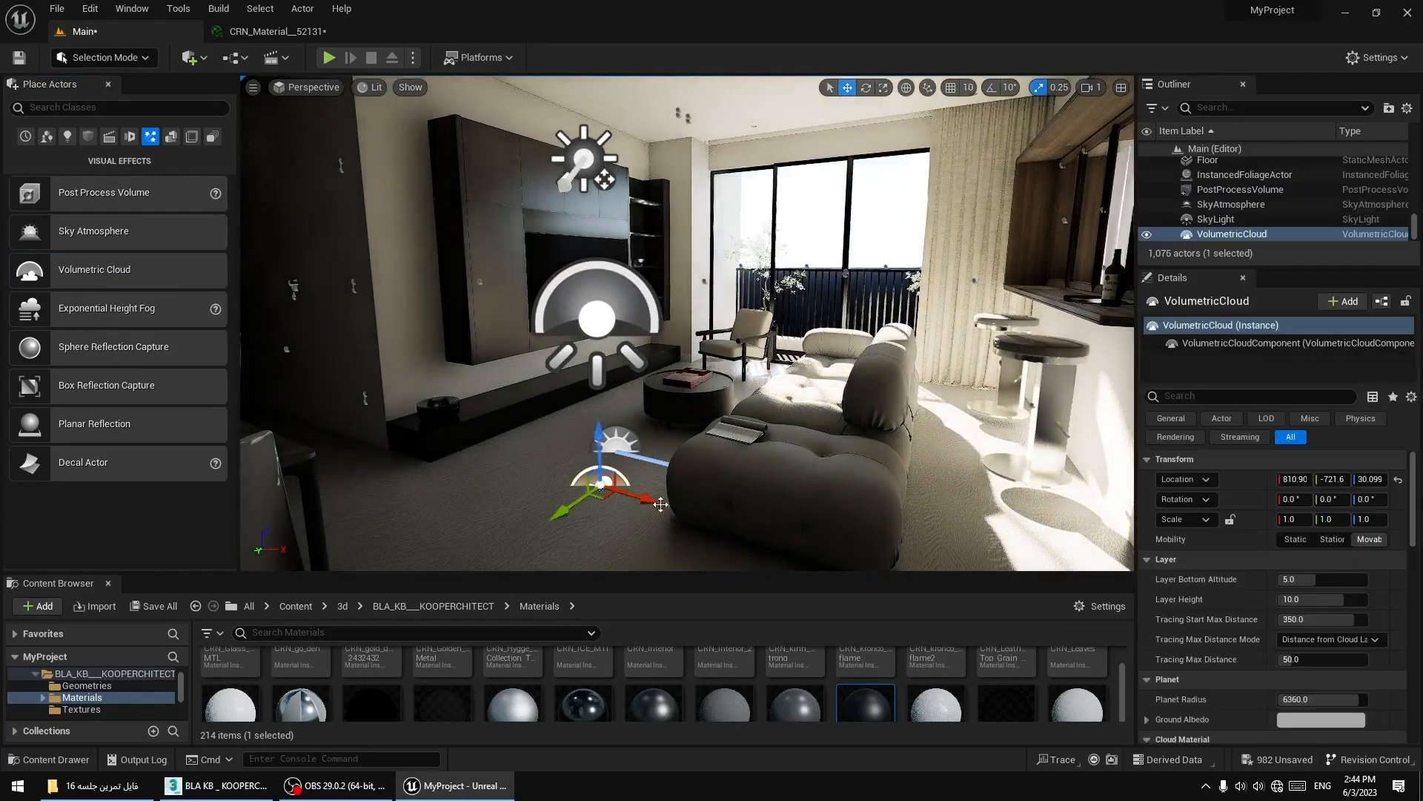
drag(598, 433, 597, 362)
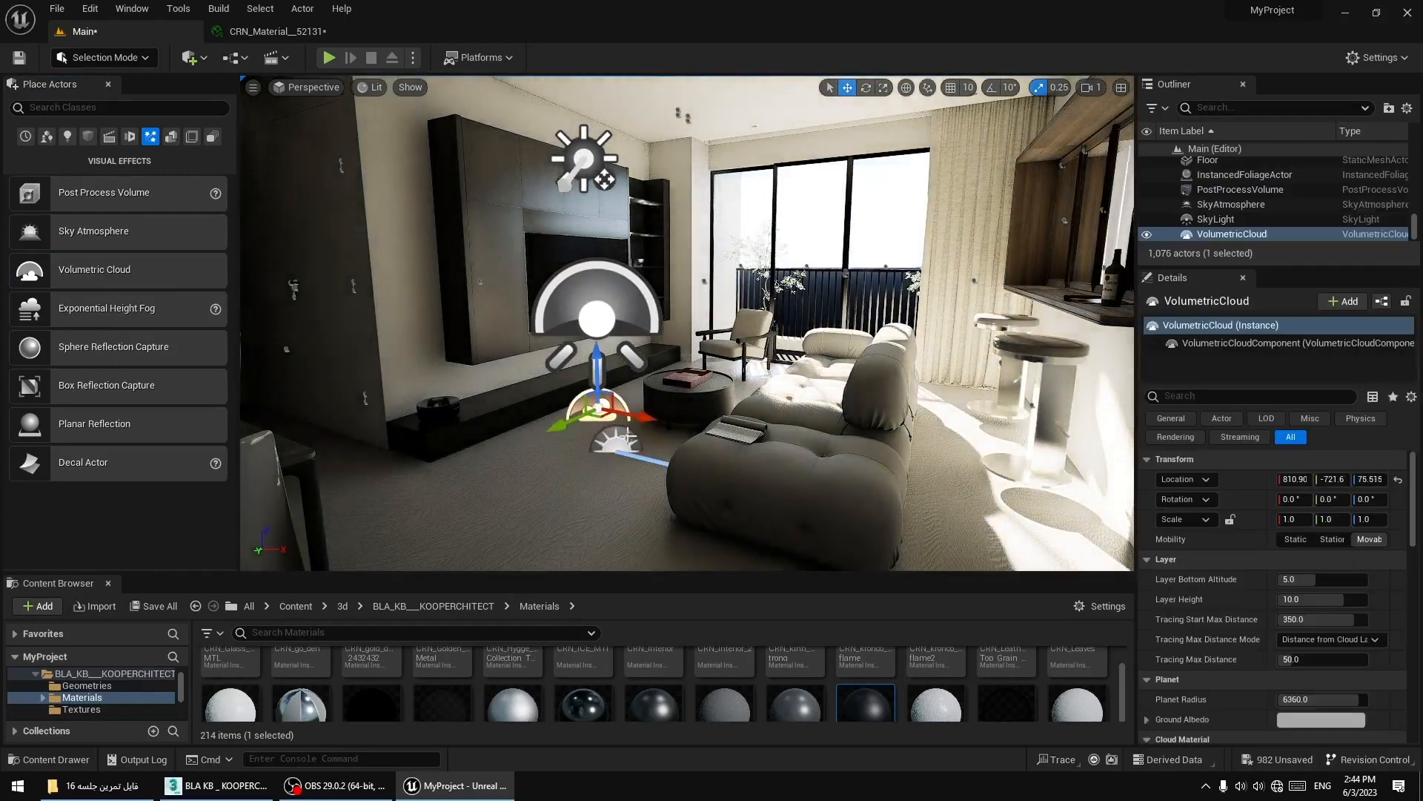
Select the Sky Atmosphere and set its Ground Radius to 7000 and Atmosphere Height to about 122.4 while viewing the clouded sky.
click(623, 442)
key(f)
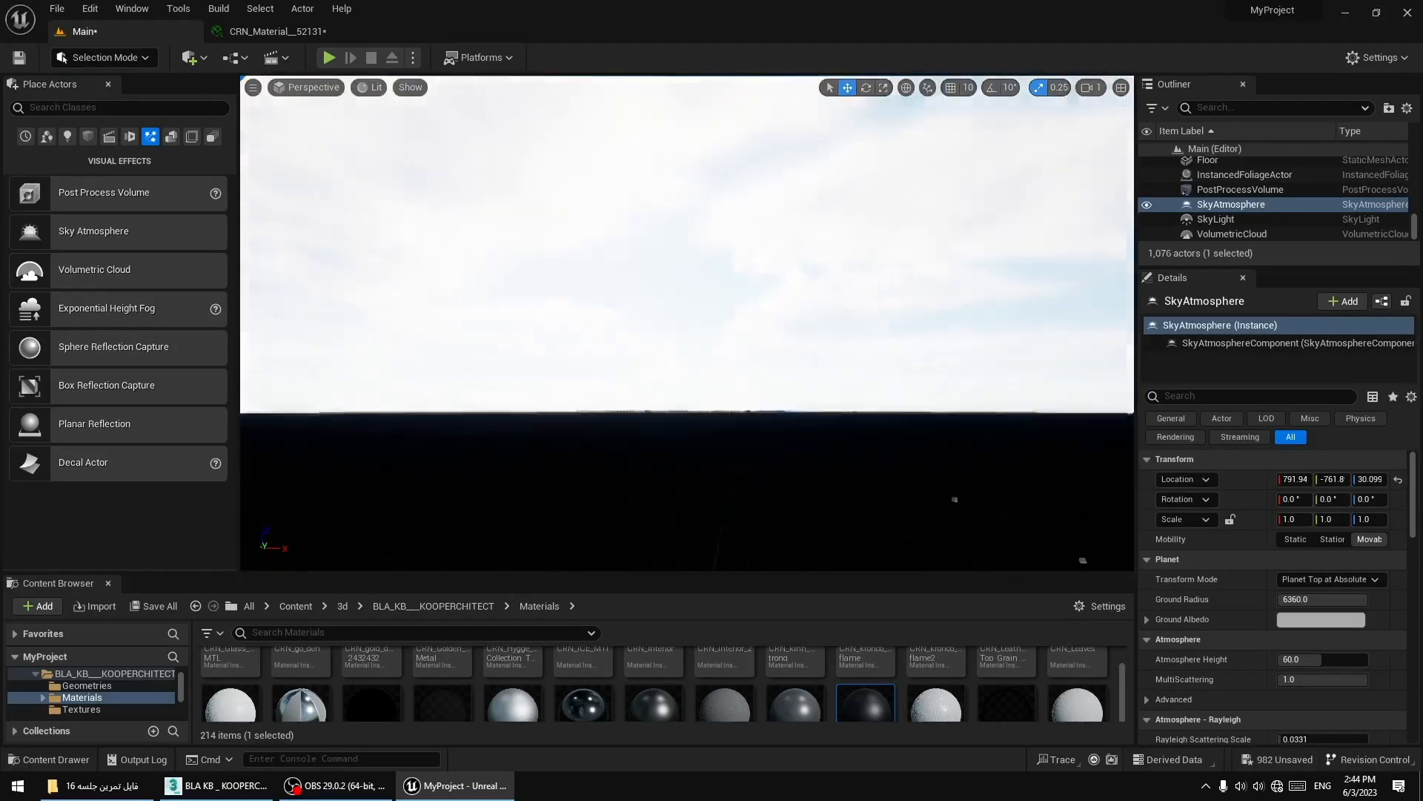
right_drag(704, 399, 705, 399)
right_drag(709, 448, 710, 448)
right_drag(861, 363, 723, 389)
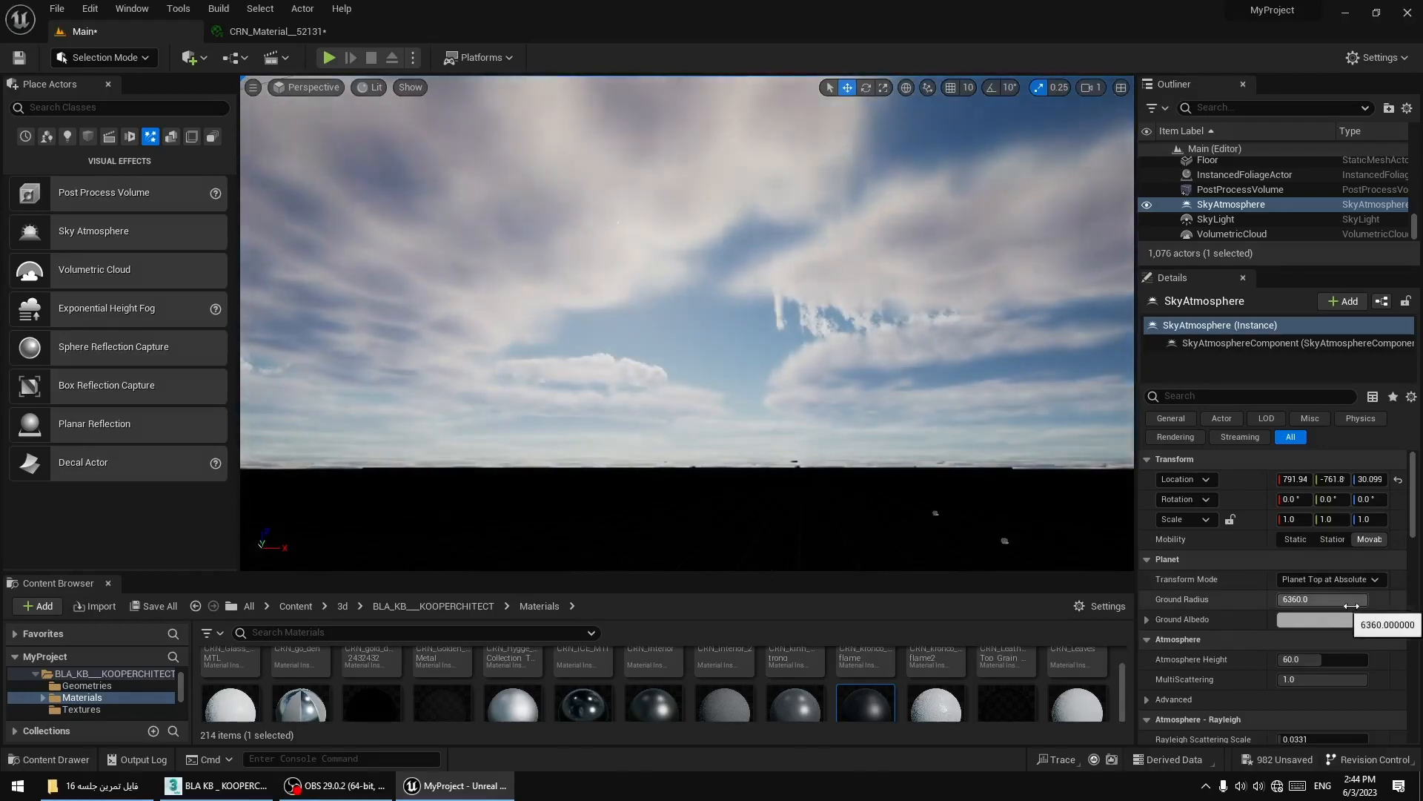
drag(1319, 599, 1329, 635)
scroll(1362, 626, down, 2)
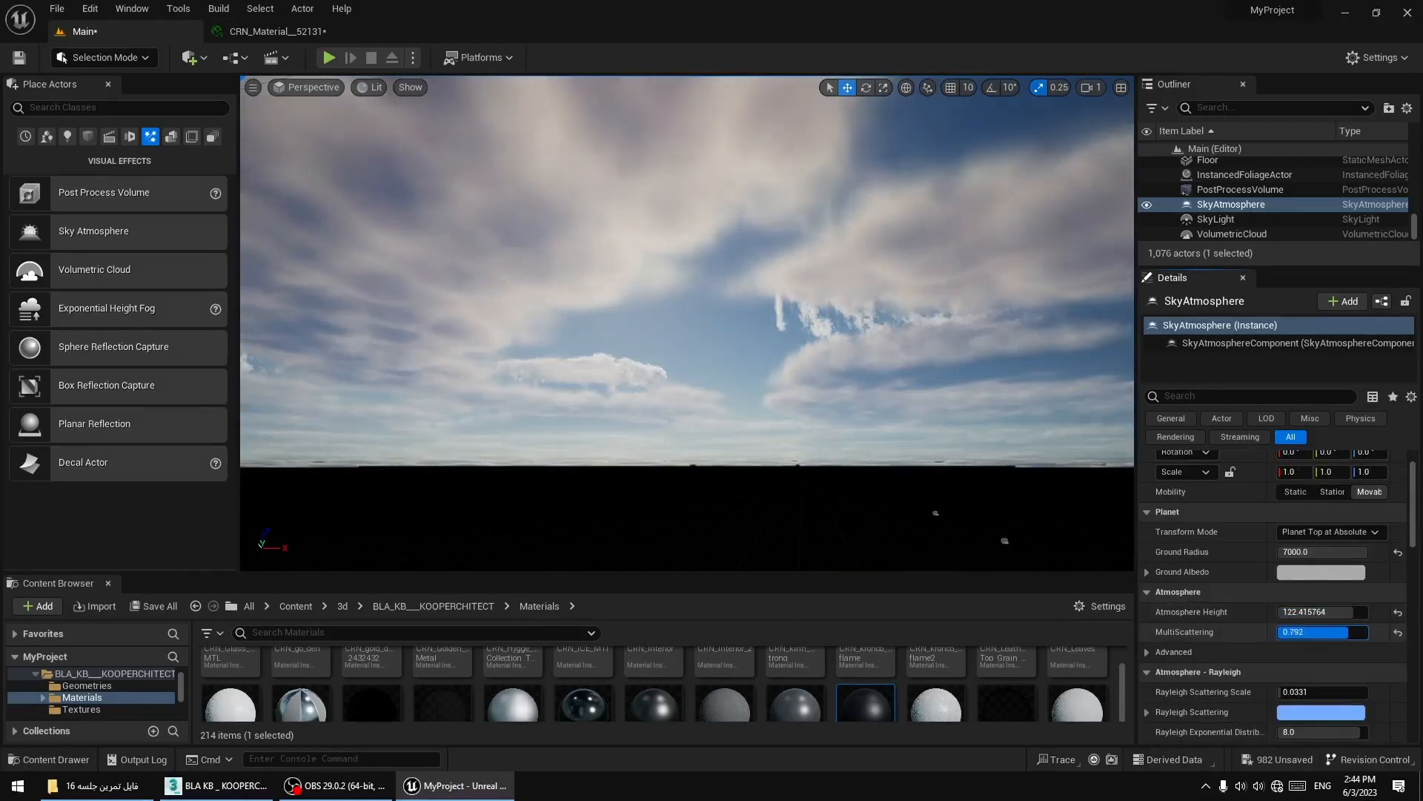
Try a different Rayleigh Exponential Distribution on the Sky Atmosphere and reset it to 8.0.
scroll(1327, 651, down, 4)
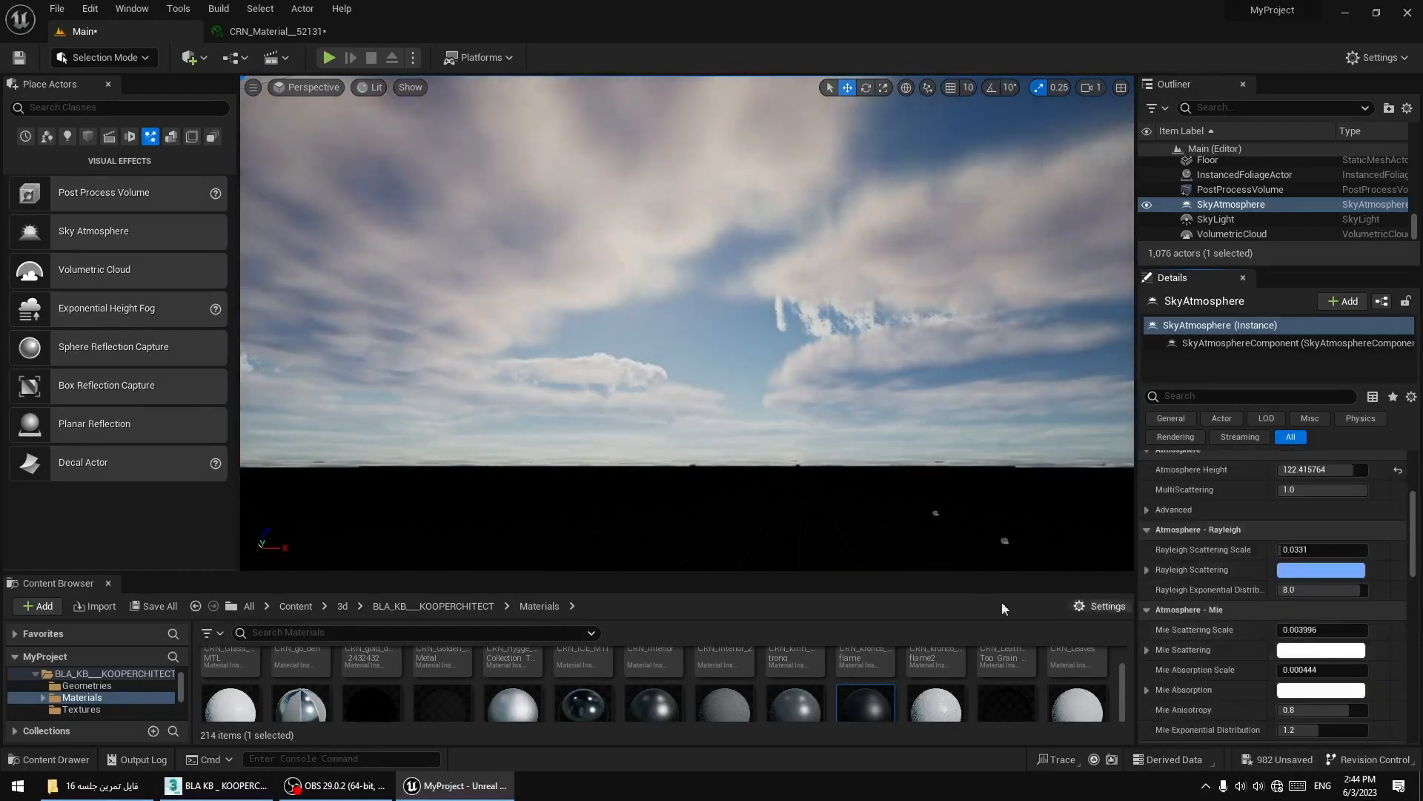
mouse_move(1360, 590)
mouse_down()
mouse_move(1305, 590)
mouse_move(1366, 590)
mouse_move(1333, 590)
mouse_up()
click(1398, 592)
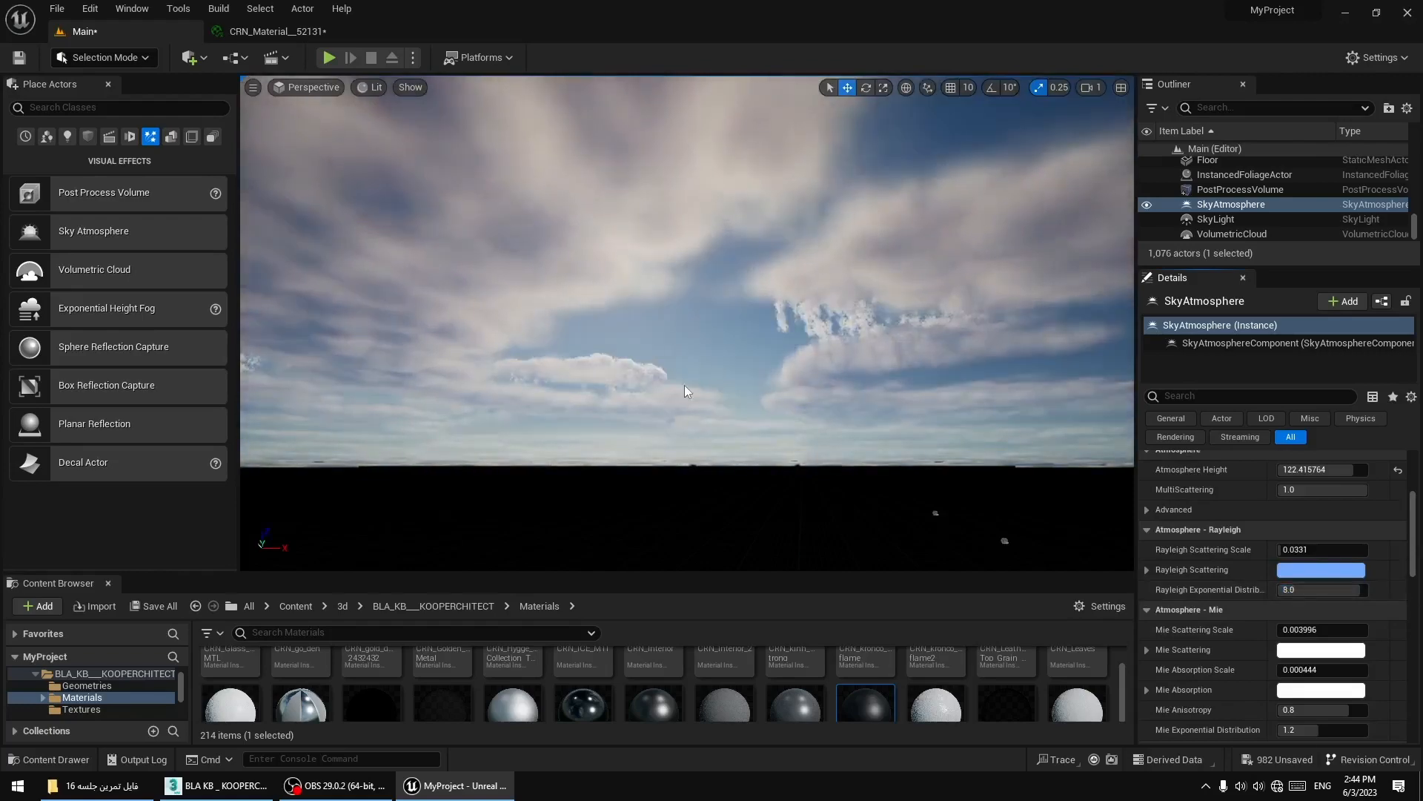
Return to the living room view and switch the viewport to the Lighting Only view mode.
key(f)
right_drag(639, 388, 838, 418)
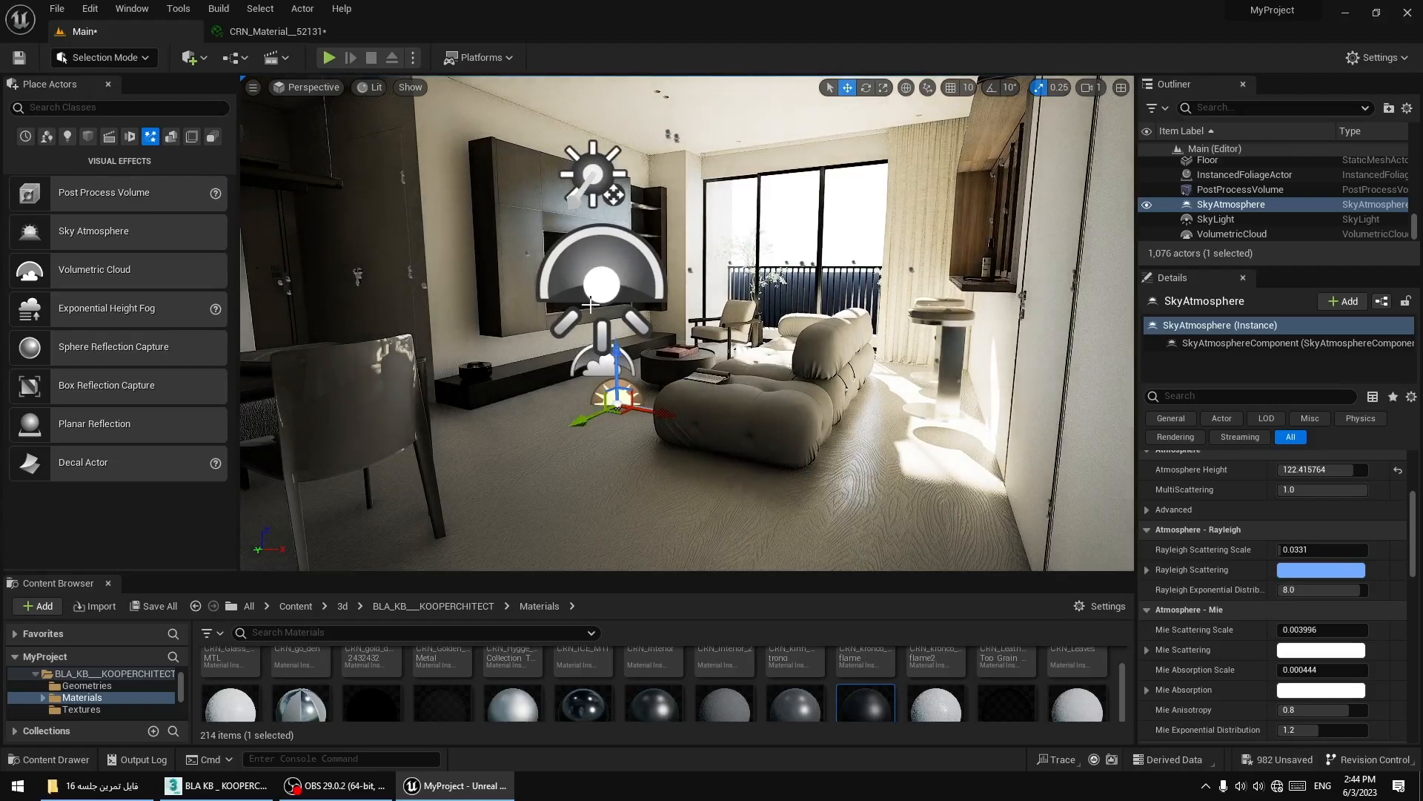
right_drag(665, 409, 573, 296)
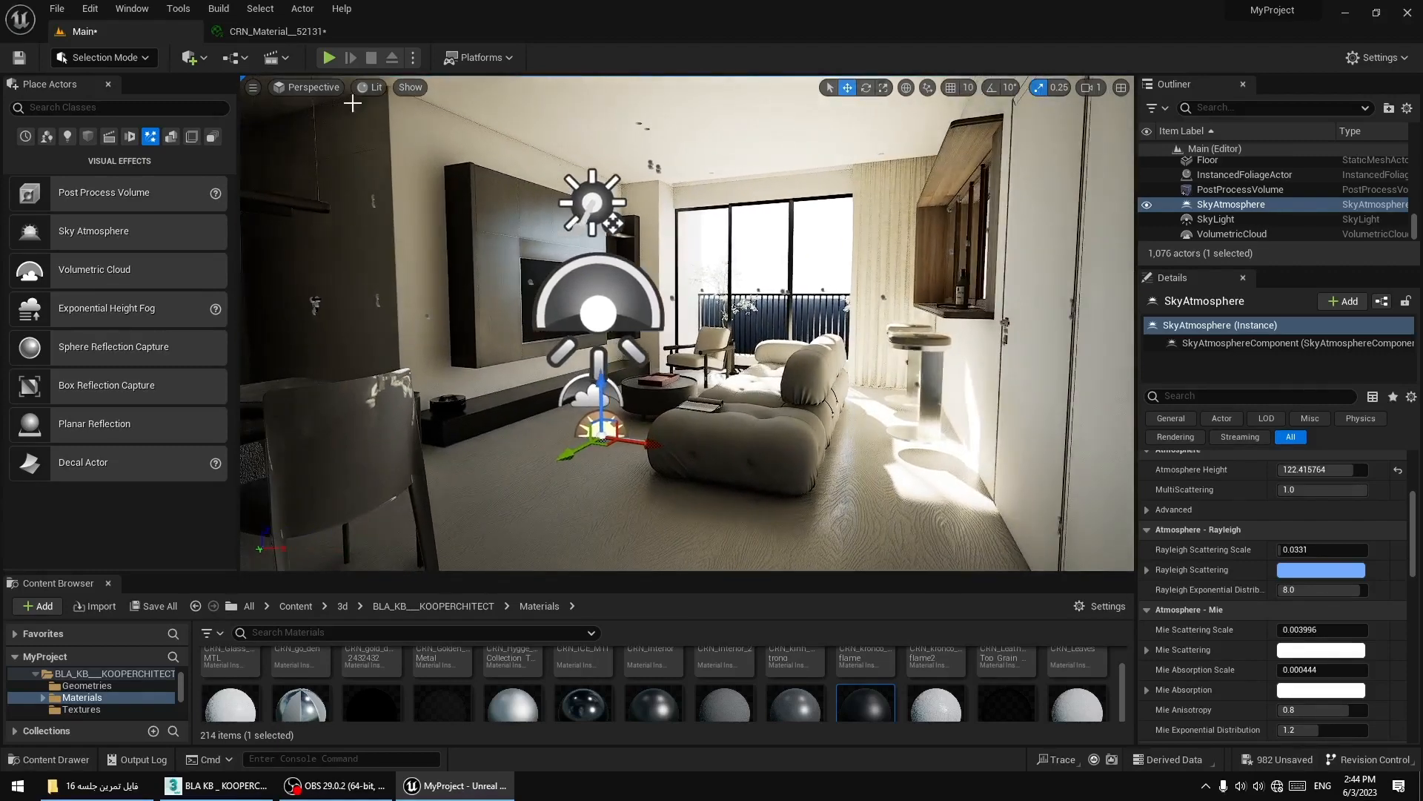
click(371, 86)
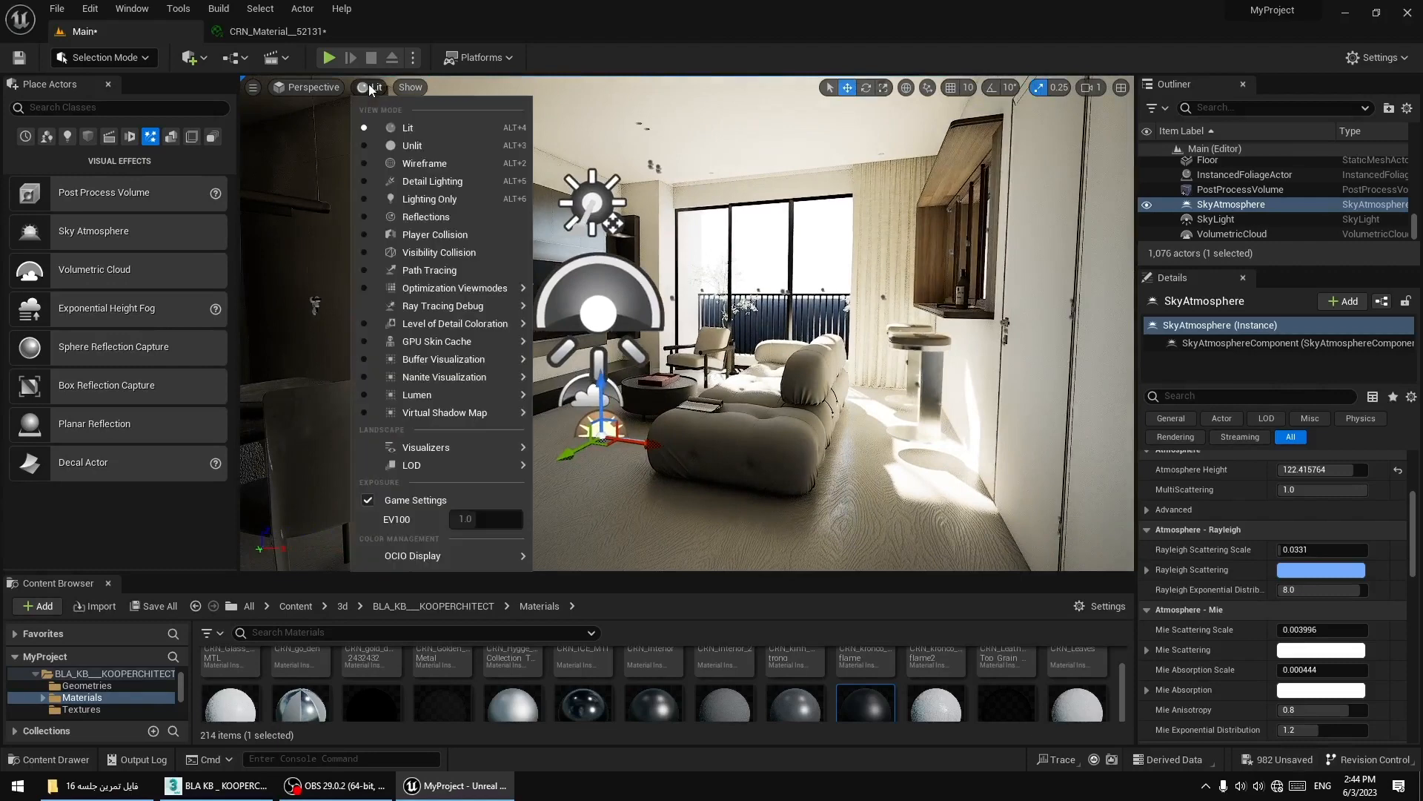
click(424, 198)
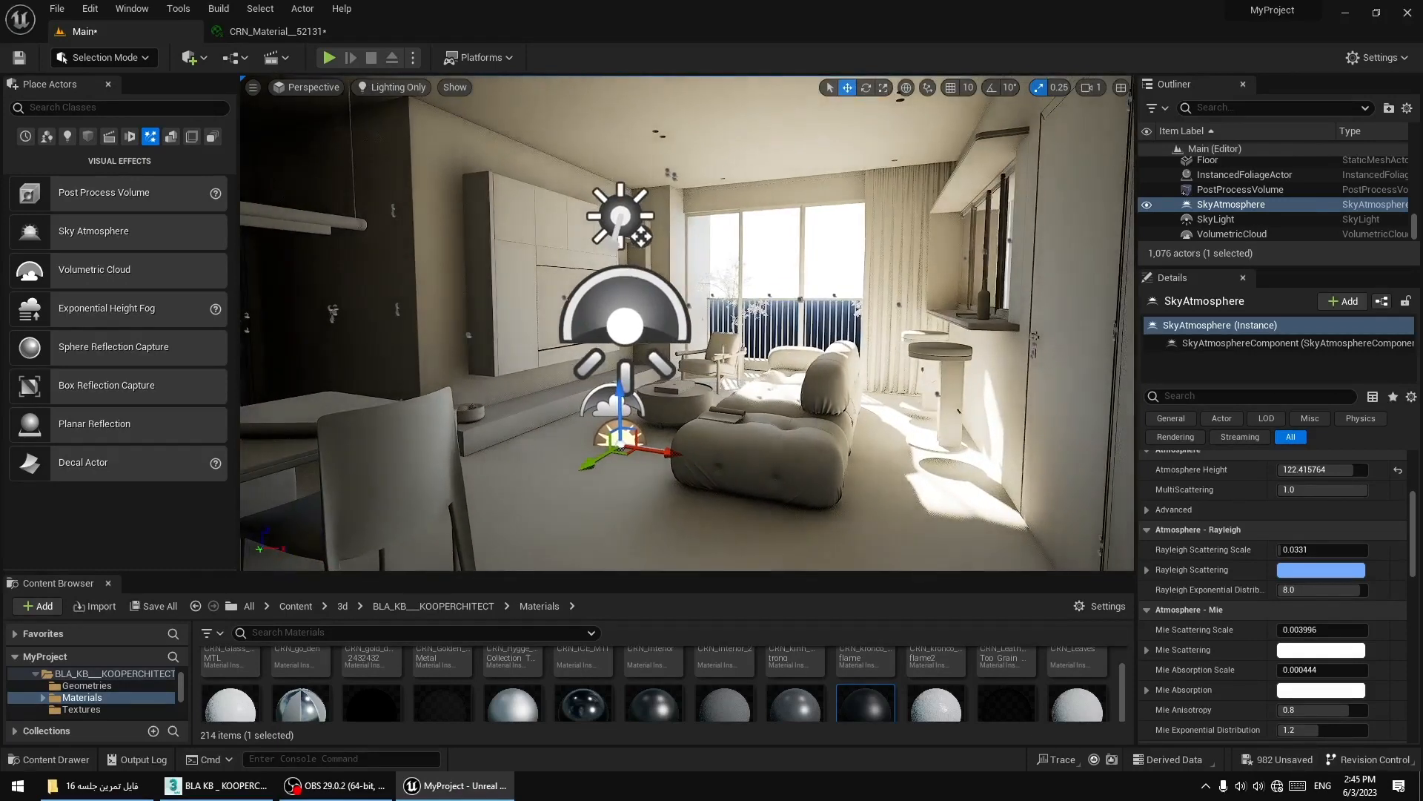
Select the directional light and rotate it to cast warm, low sunlight through the balcony windows.
click(620, 208)
click(864, 88)
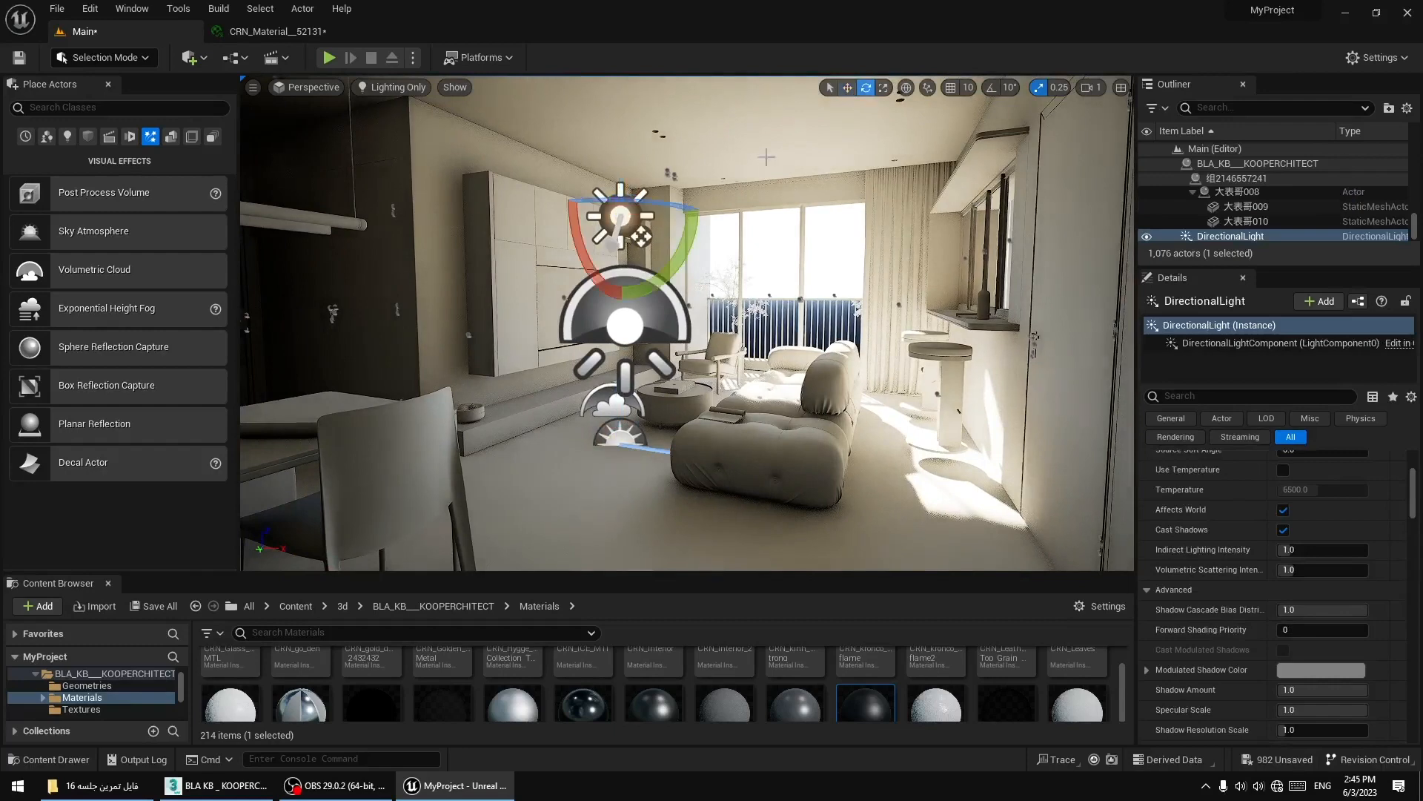
drag(642, 205, 679, 200)
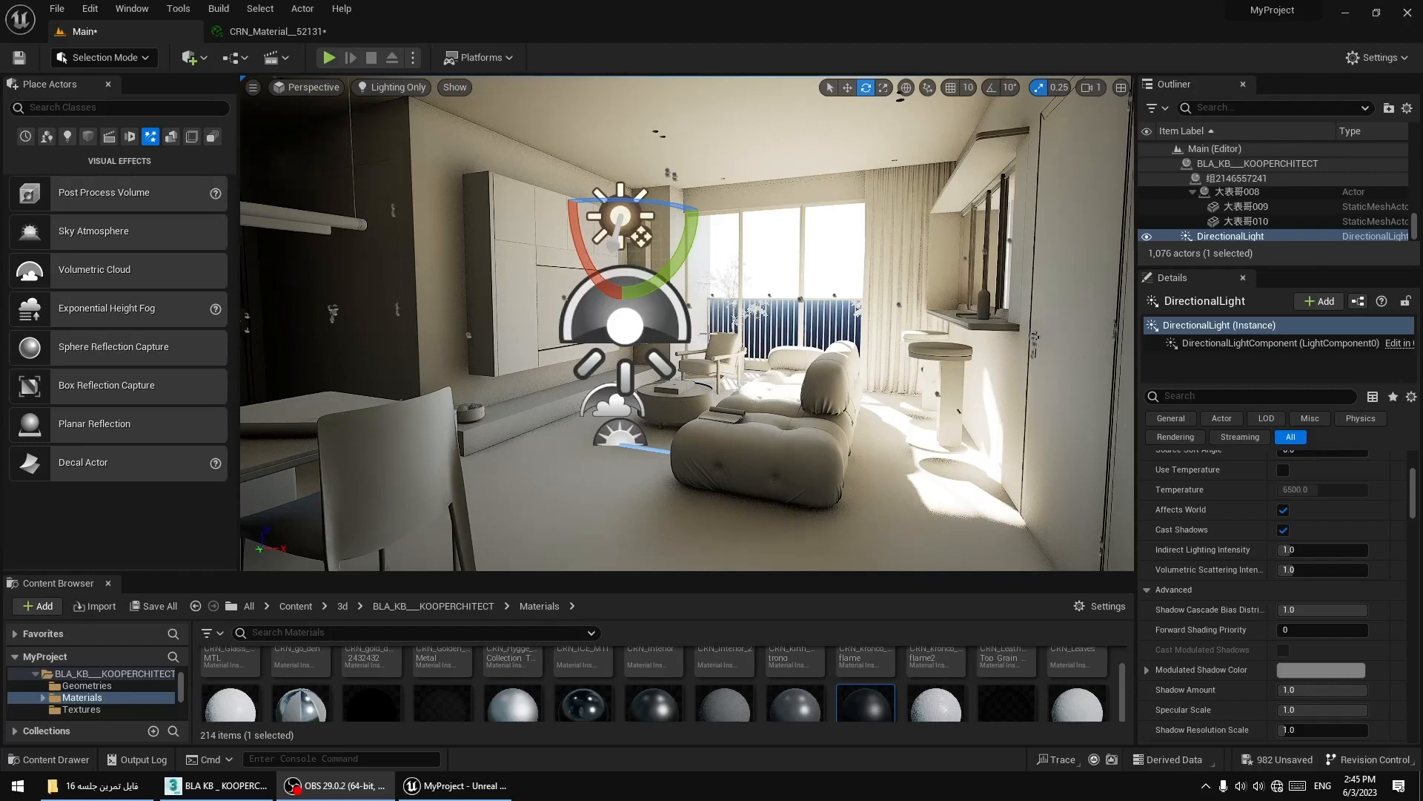
click(708, 337)
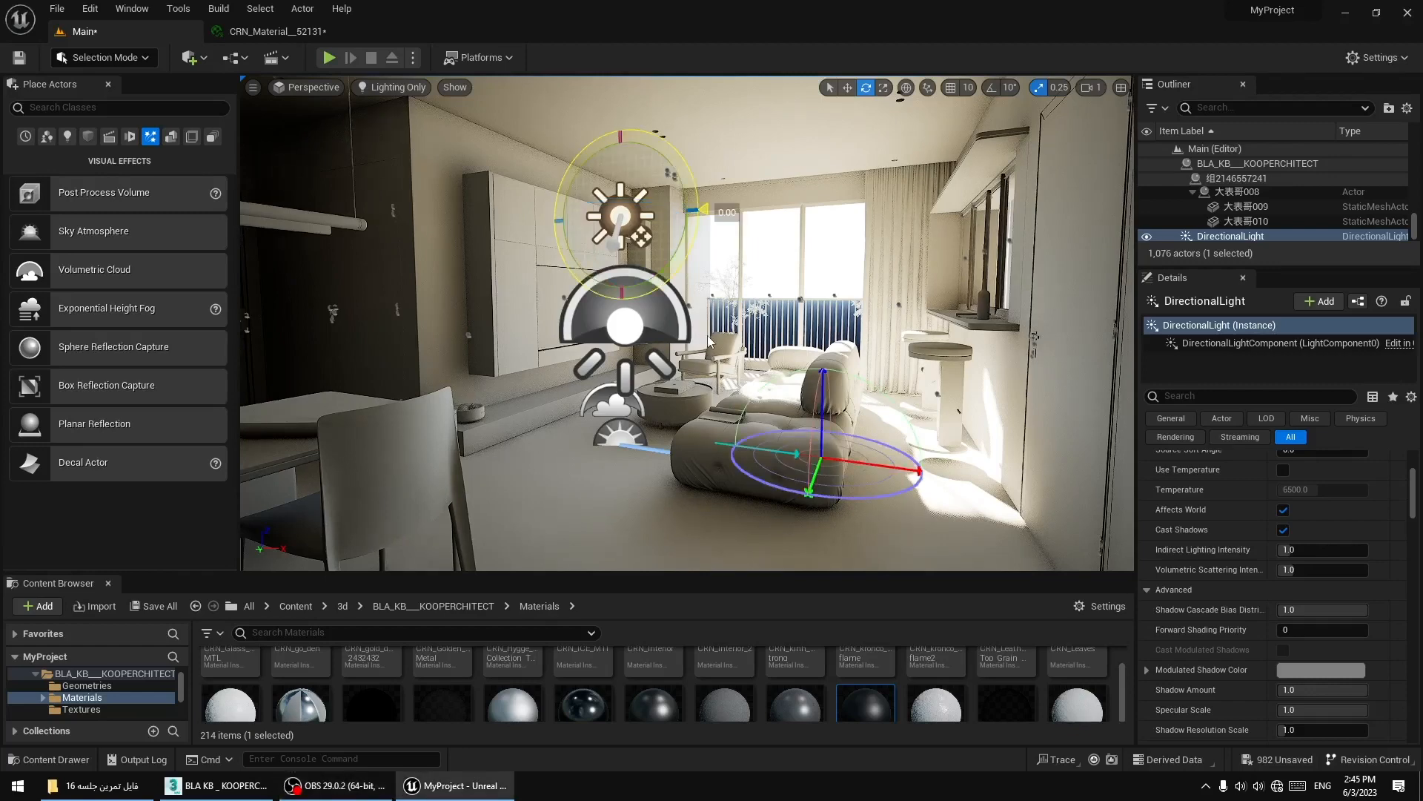
drag(700, 209, 734, 335)
right_drag(773, 382, 750, 403)
key(ctrl+l)
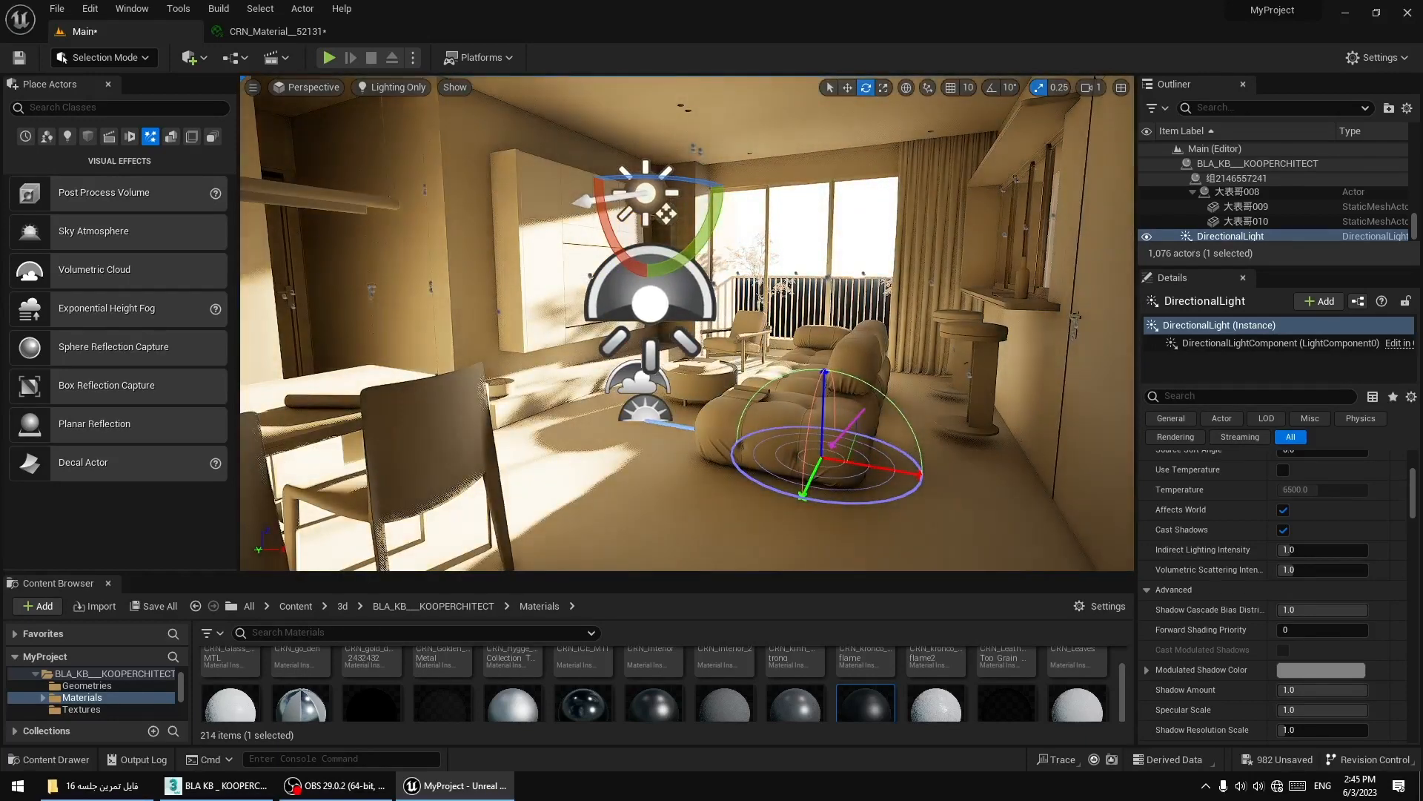
Sweep the sun's direction and height interactively through daylight, sunset and near-overhead positions to compare the living room lighting.
click(775, 295)
right_drag(775, 295, 791, 286)
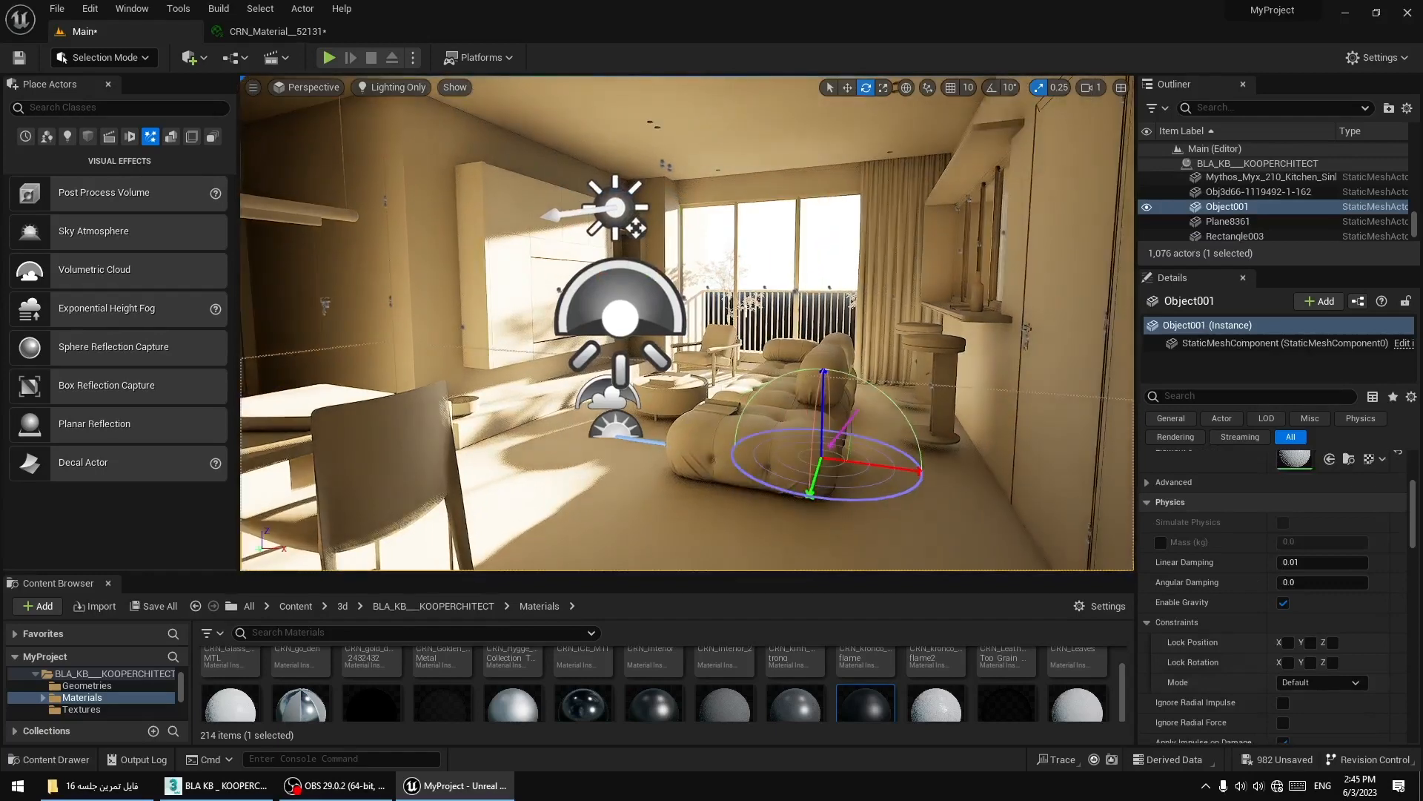
click(775, 300)
click(778, 270)
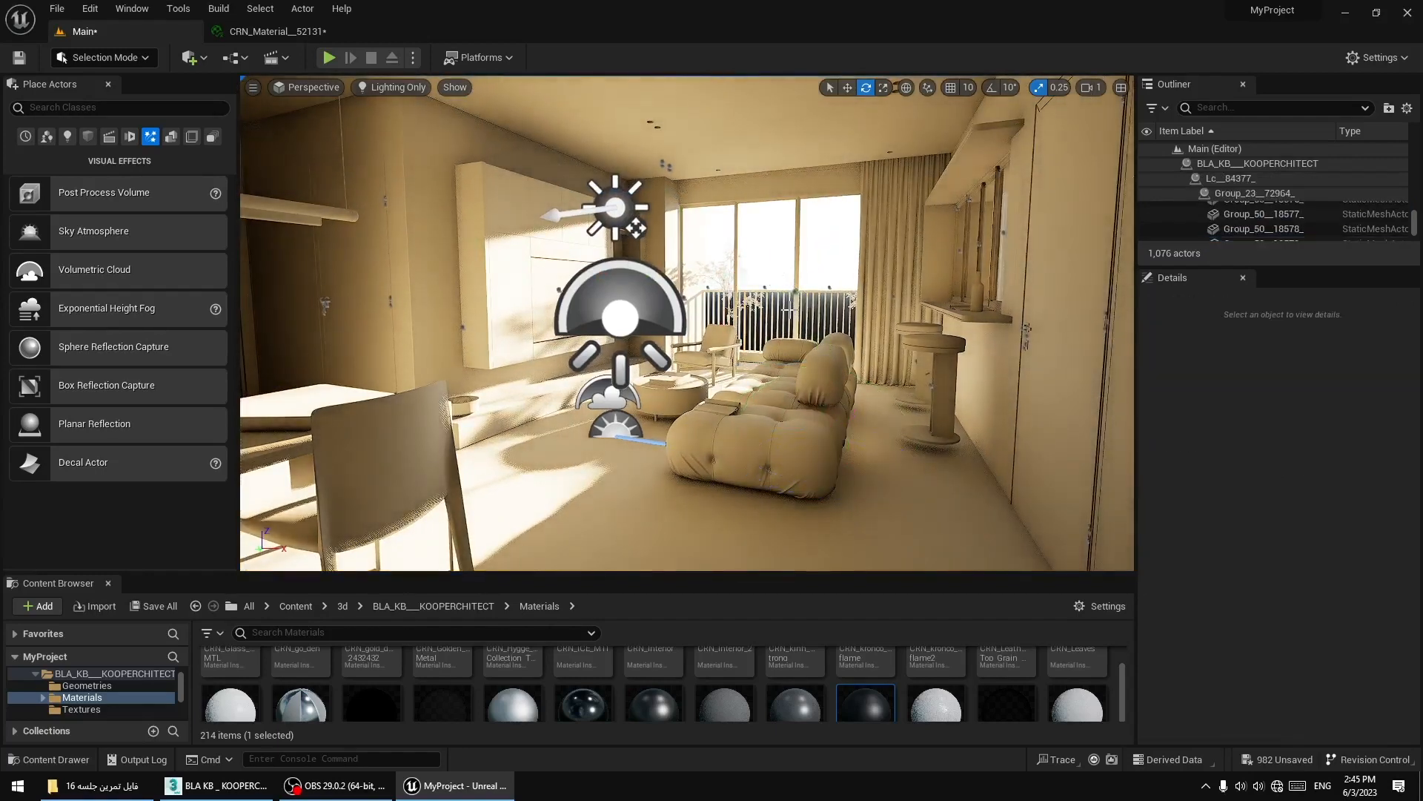
key(ctrl+l)
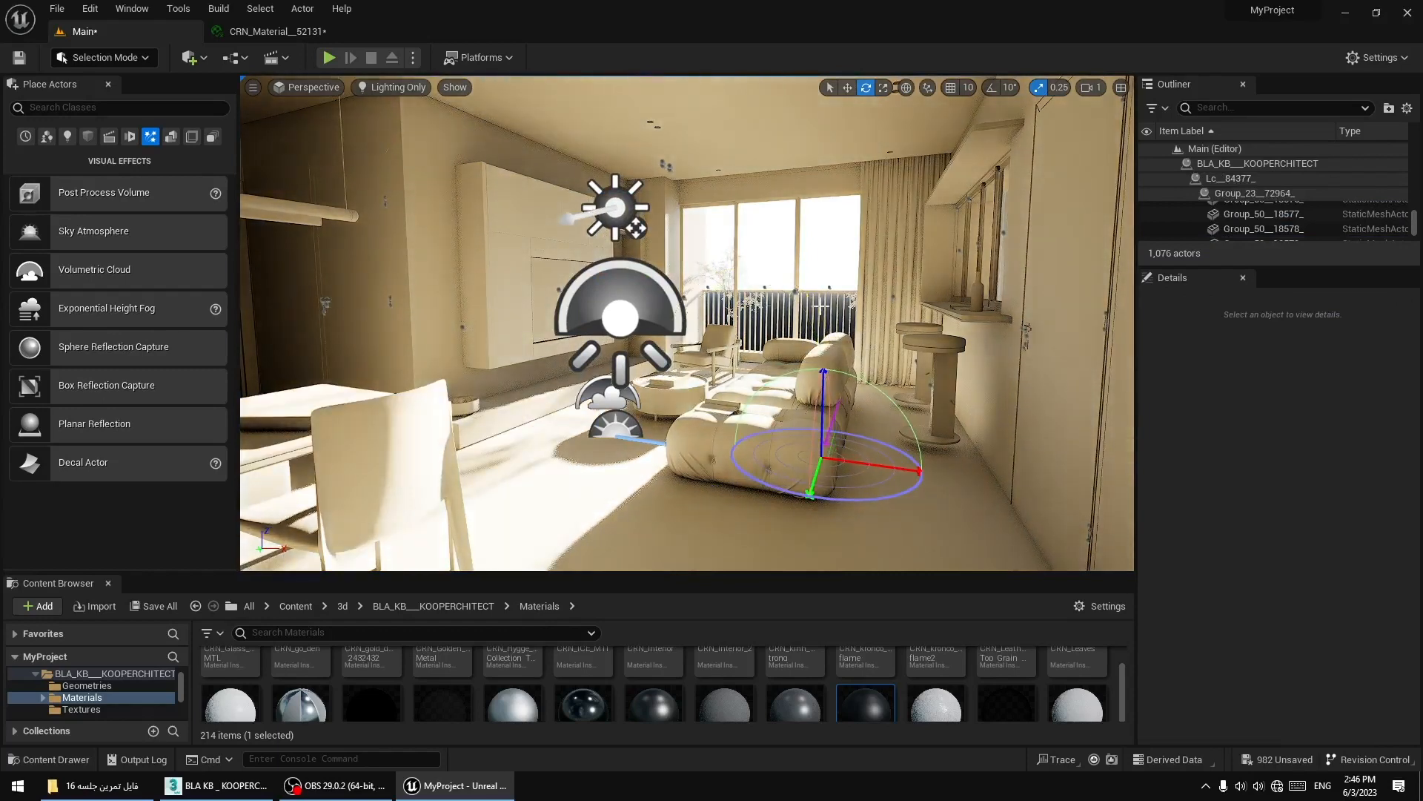
right_drag(765, 298, 777, 292)
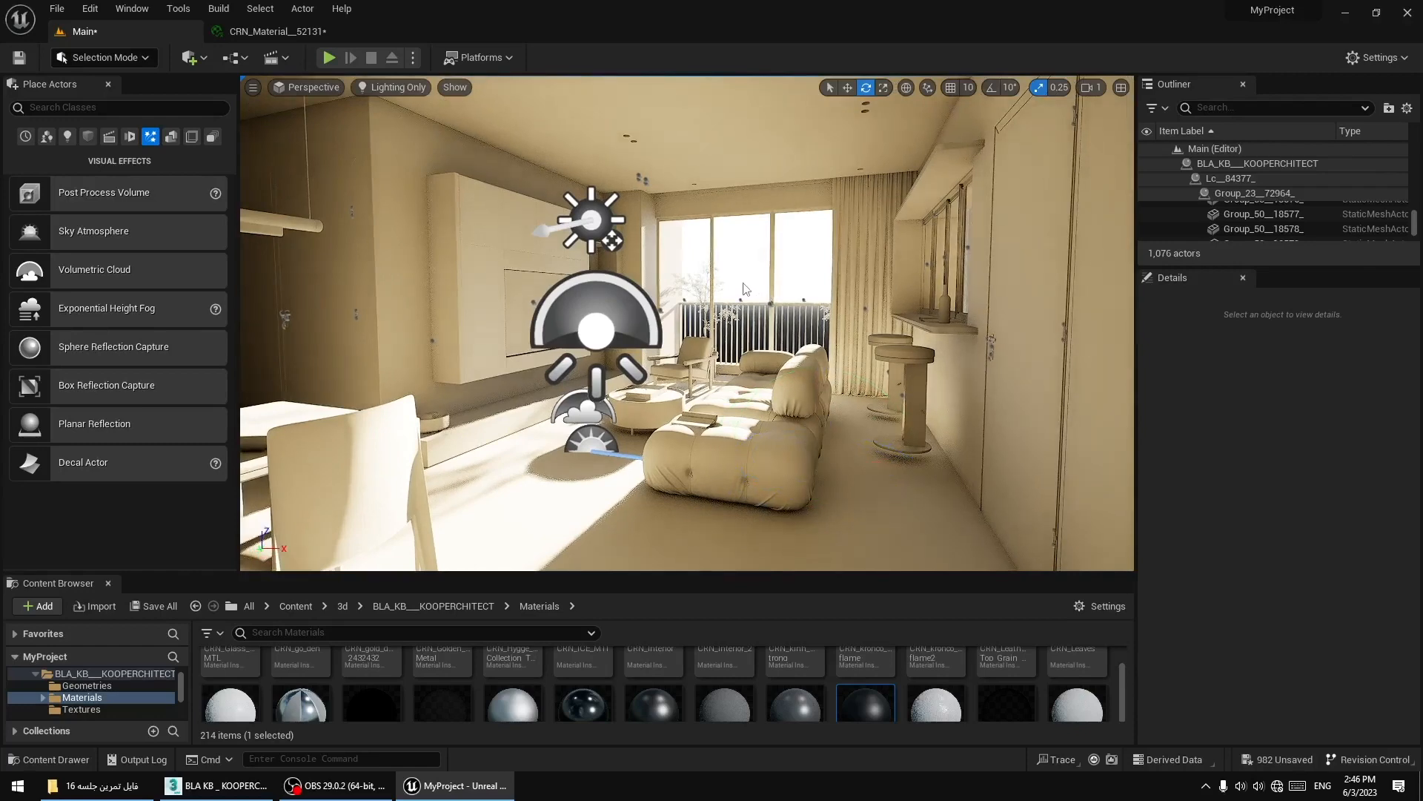
key(ctrl+l)
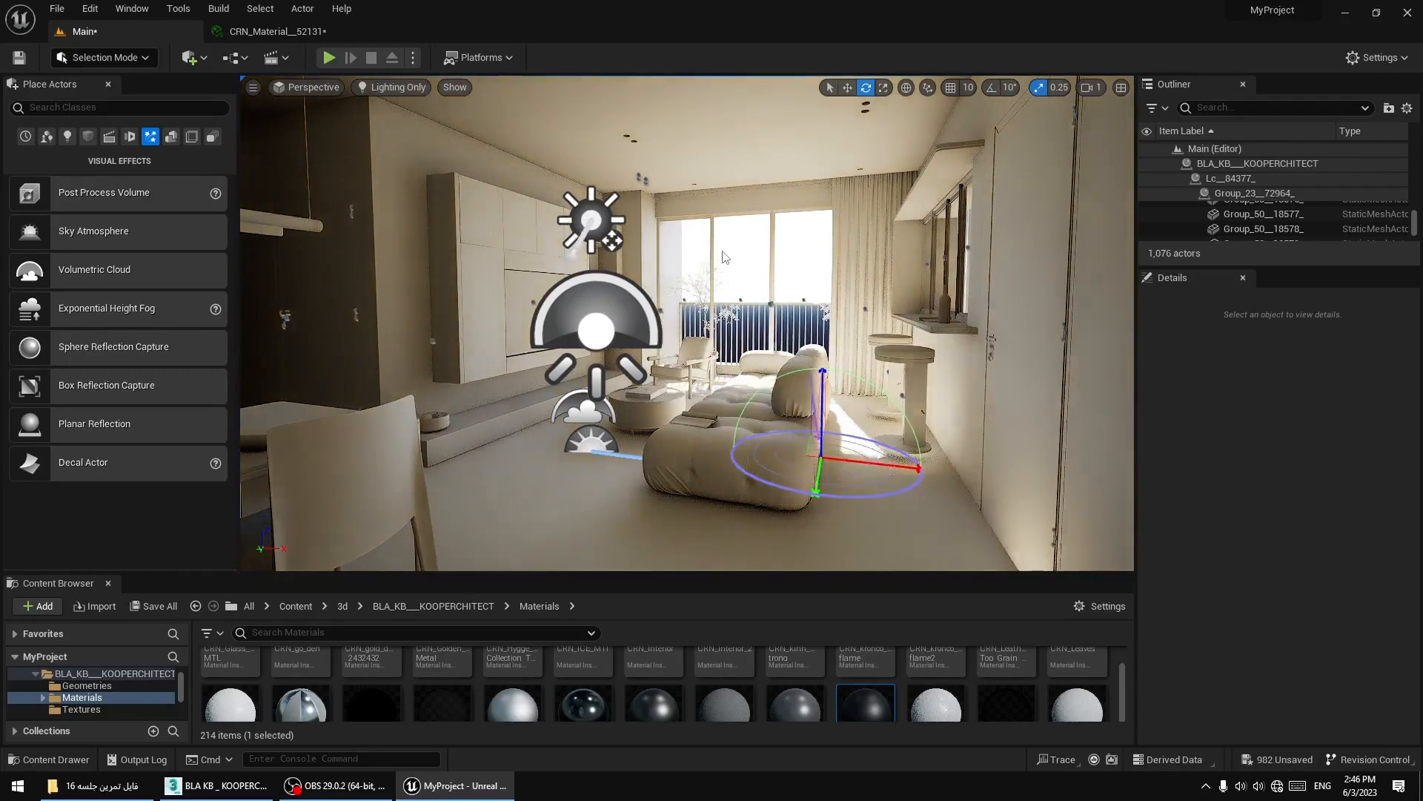
key(ctrl+l)
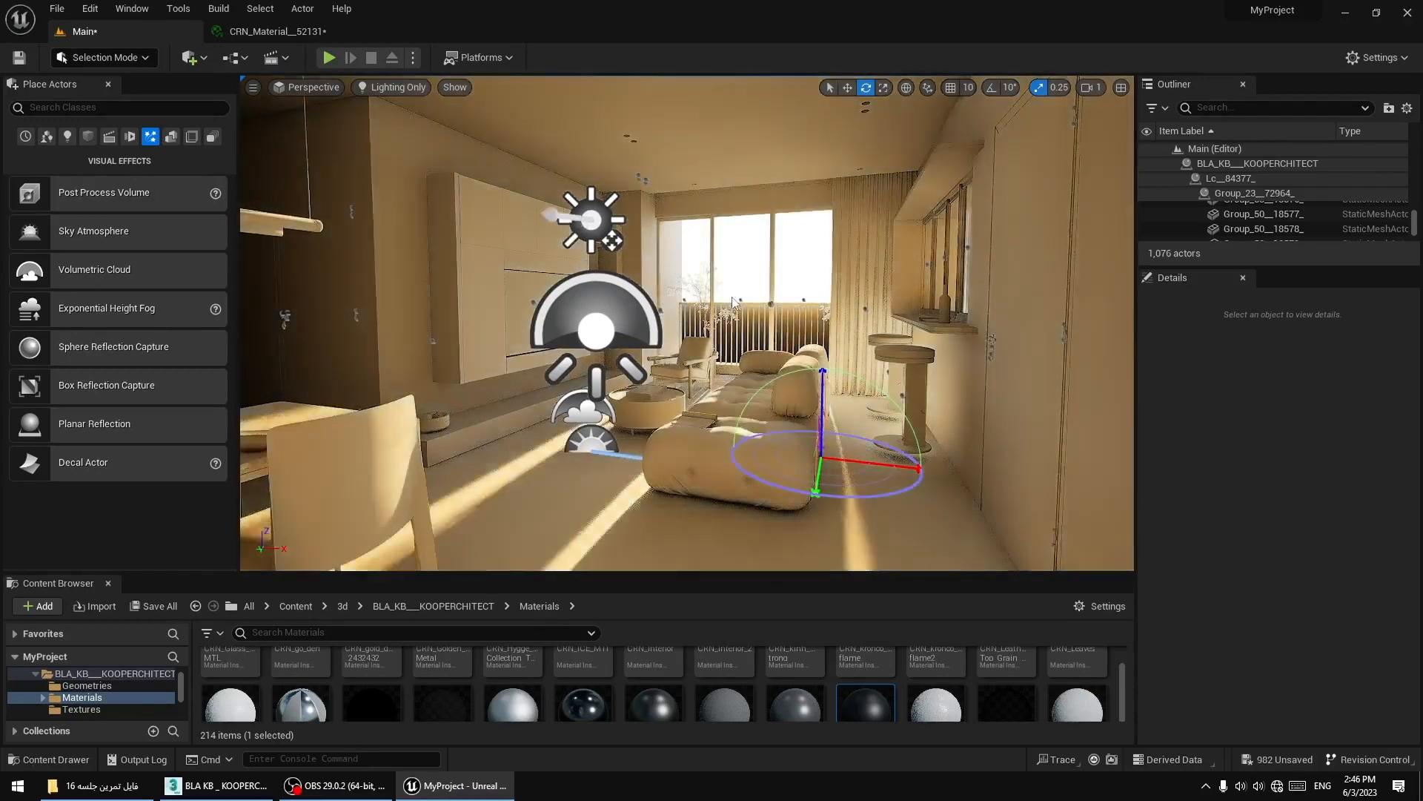
key(ctrl+l)
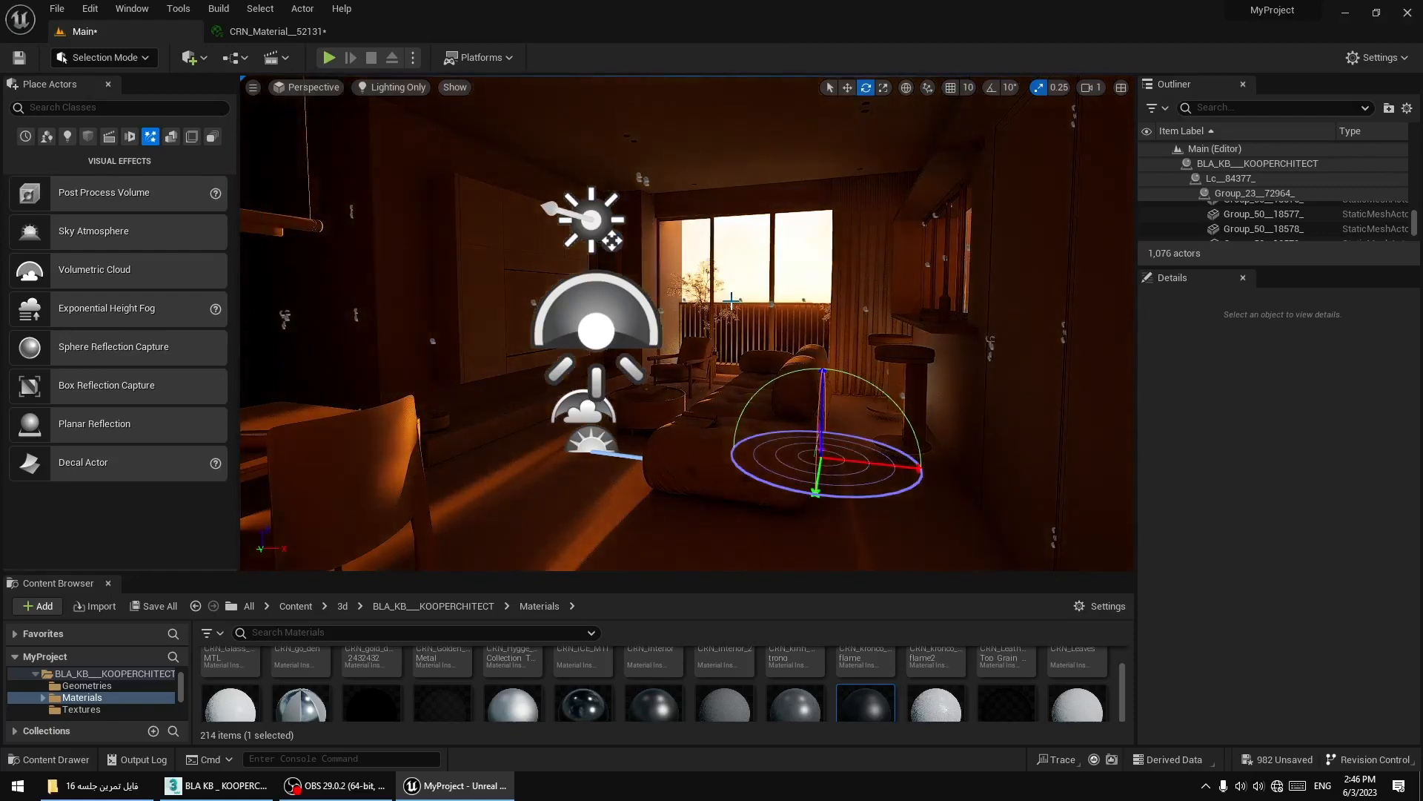
key(ctrl+l)
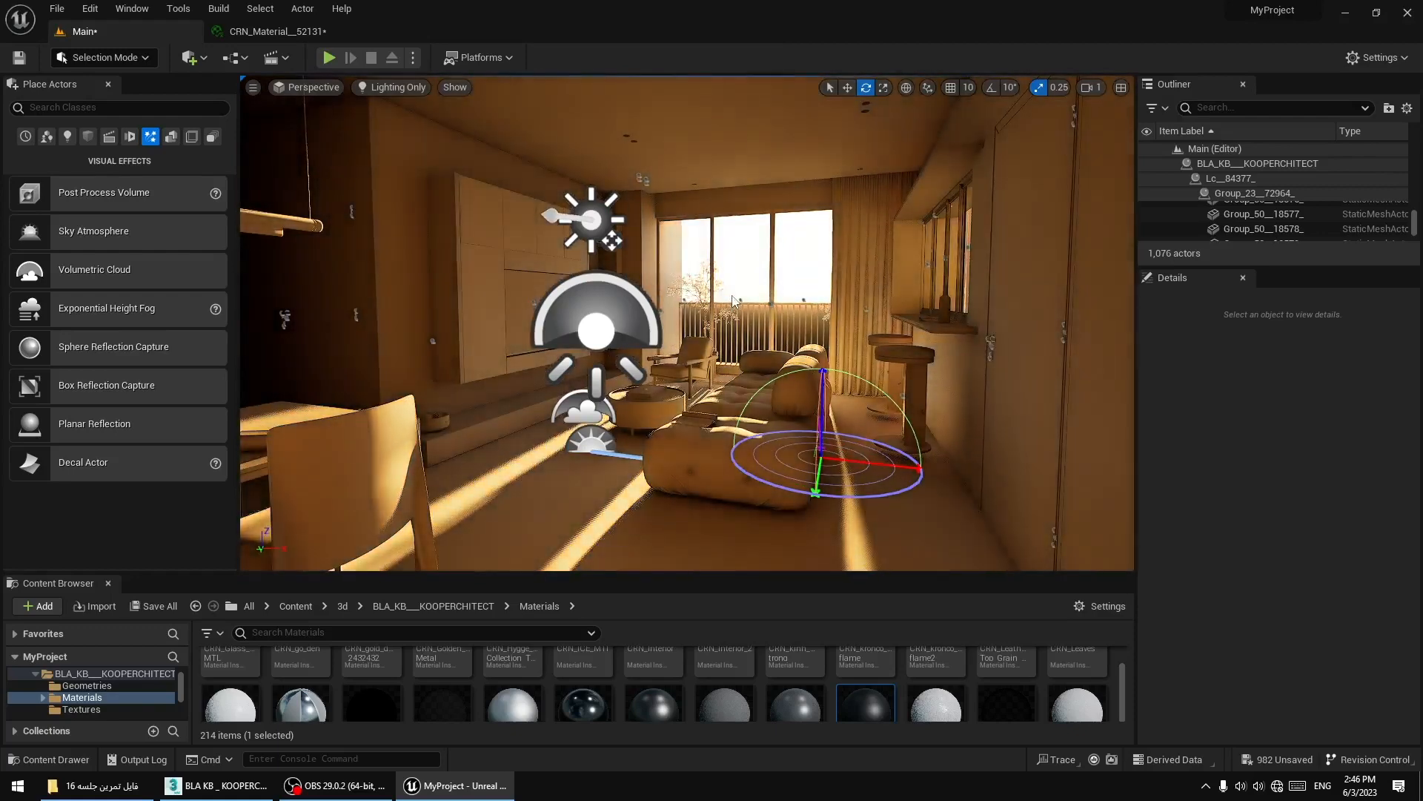
key(ctrl+l)
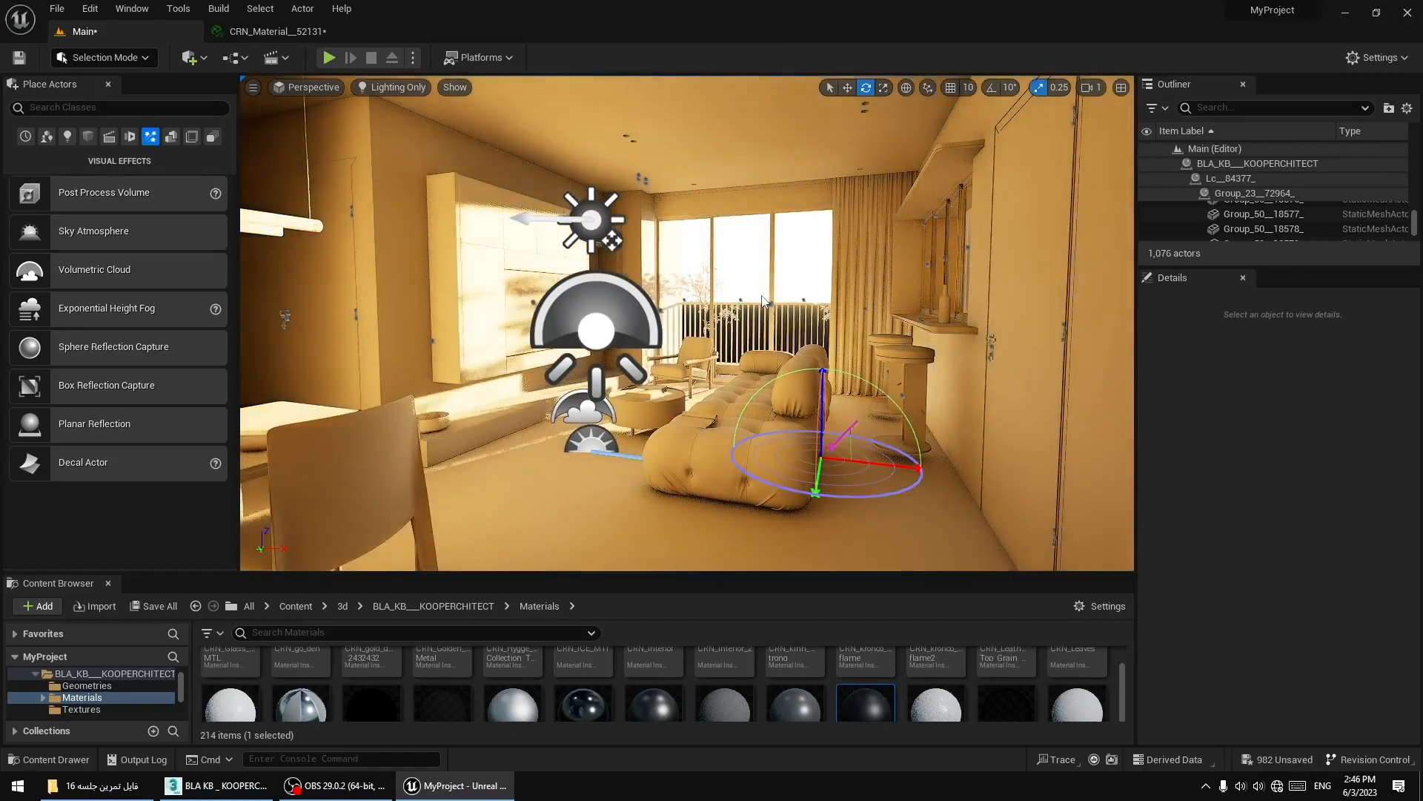
key(ctrl+l)
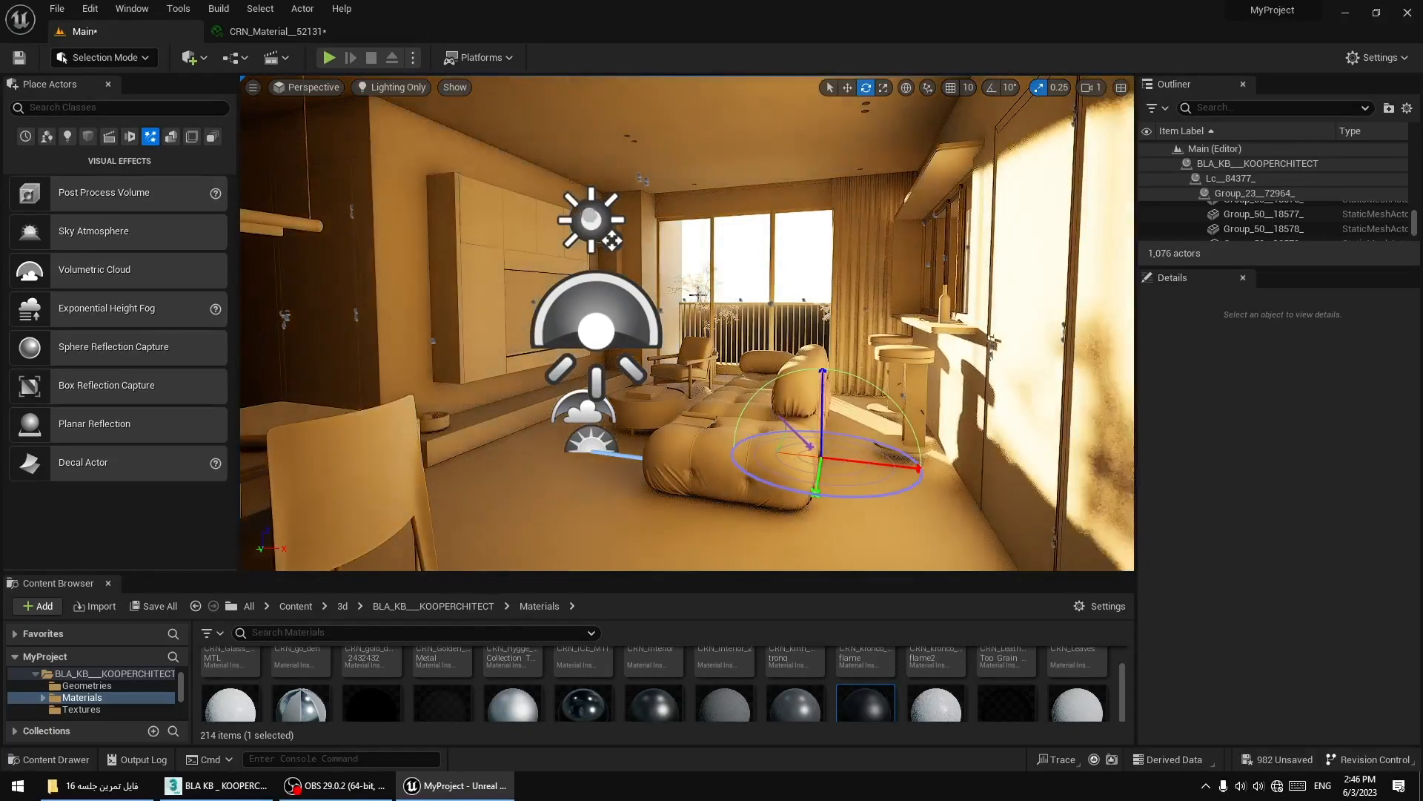
key(ctrl+l)
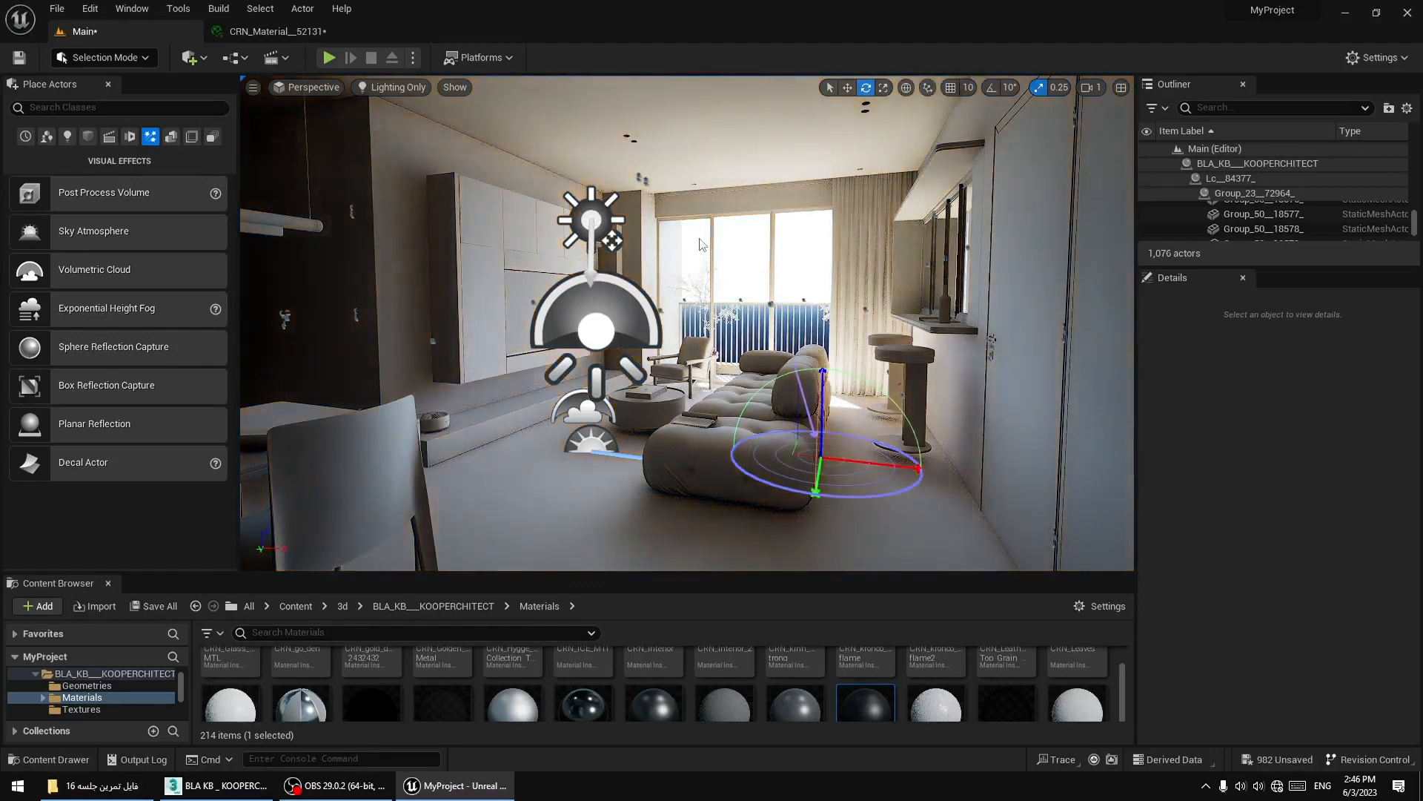
right_drag(708, 282, 794, 309)
key(w)
click(794, 309)
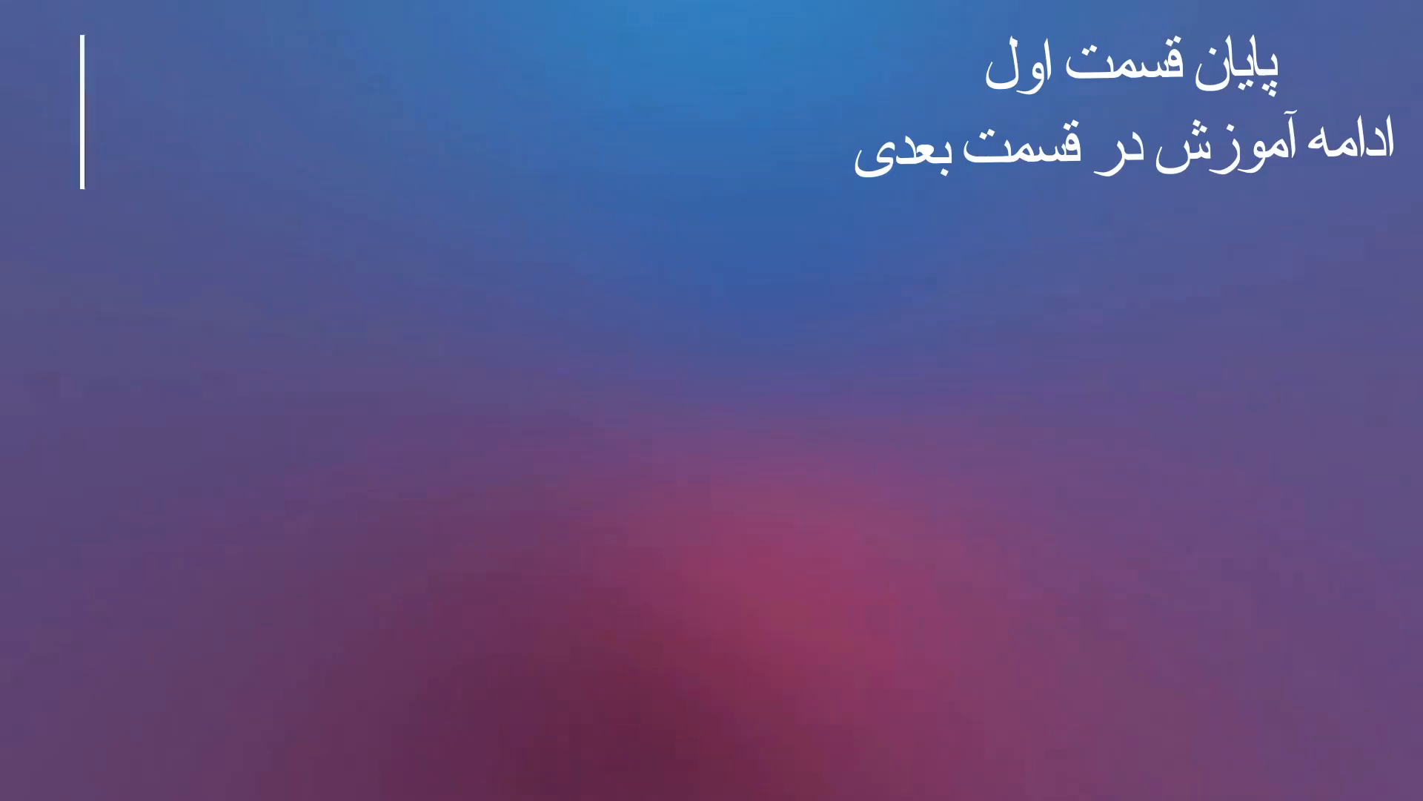